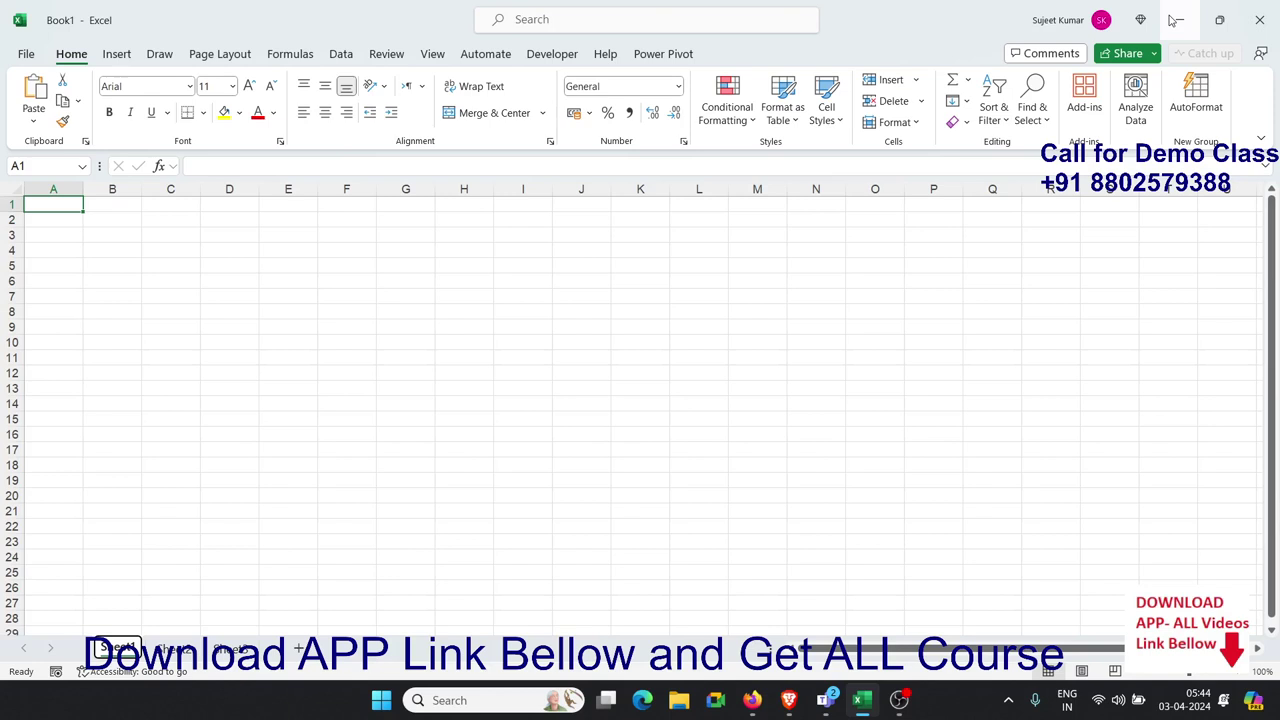
Switch to the next worksheet and enter the heading Chq in cell A1
{"action": "key", "text": "ctrl+Page_Down"}
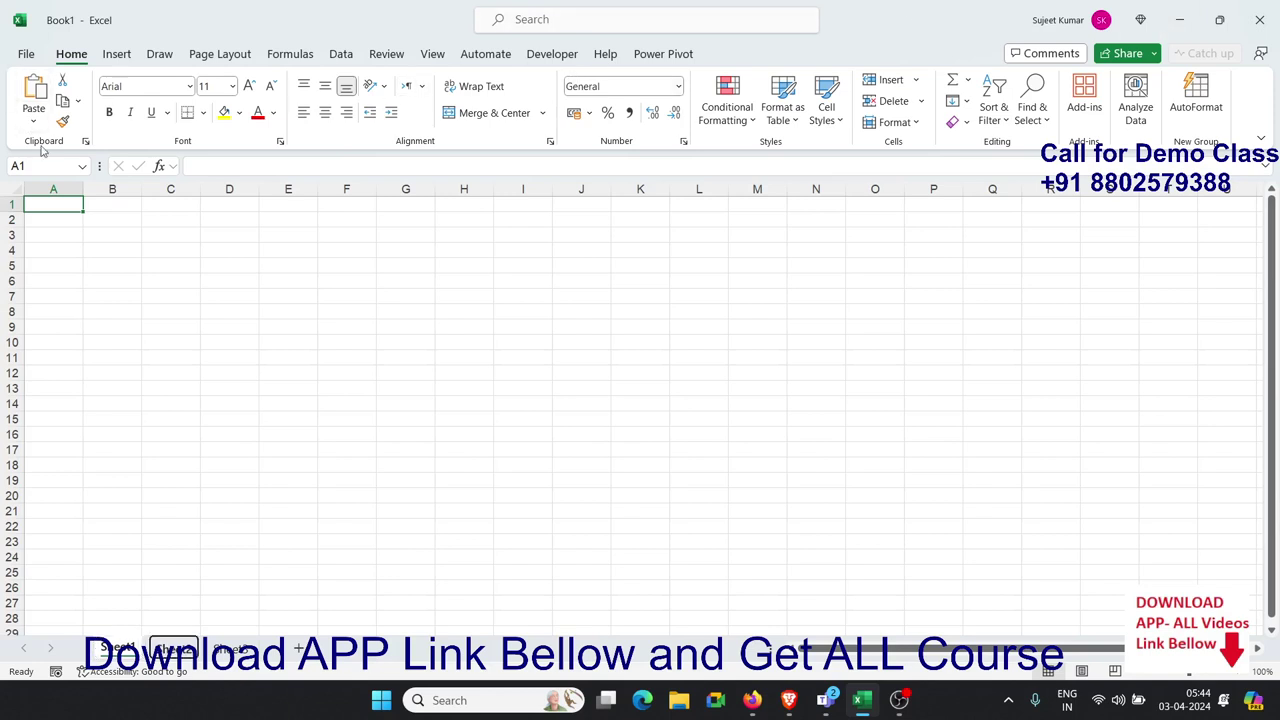
{"action": "left_click", "coordinate": [95, 202]}
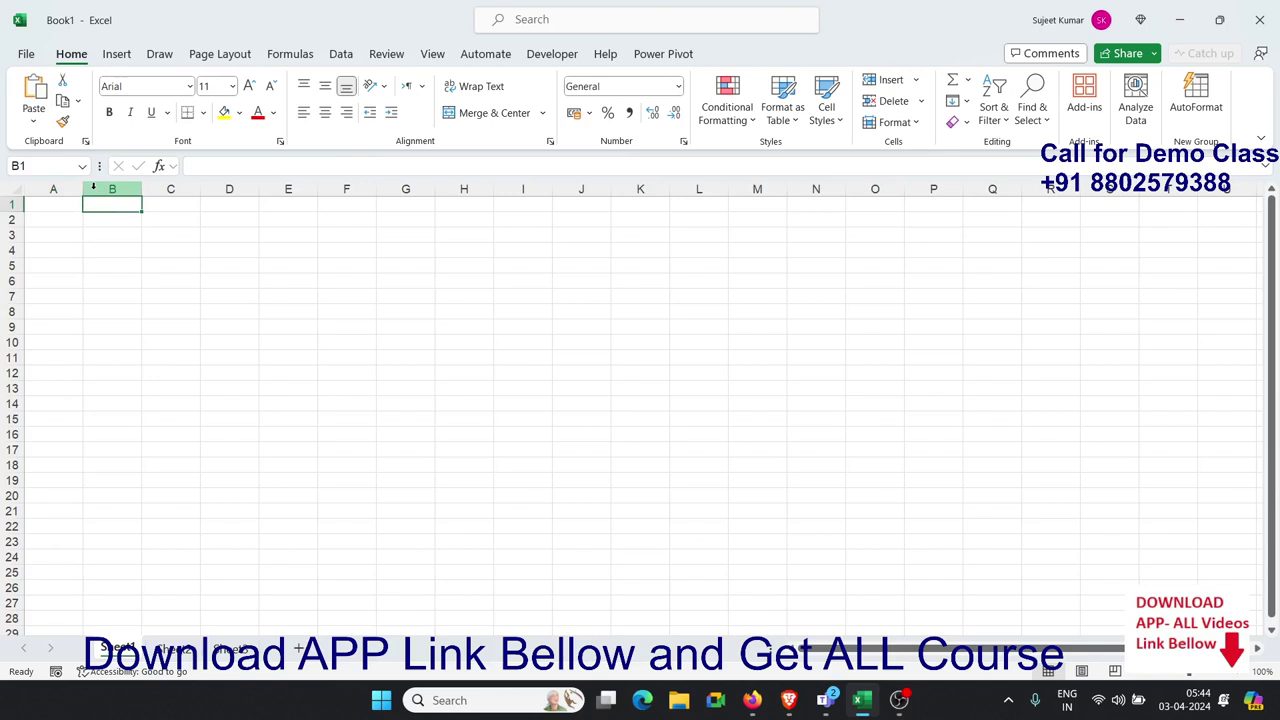
{"action": "key", "text": "Left"}
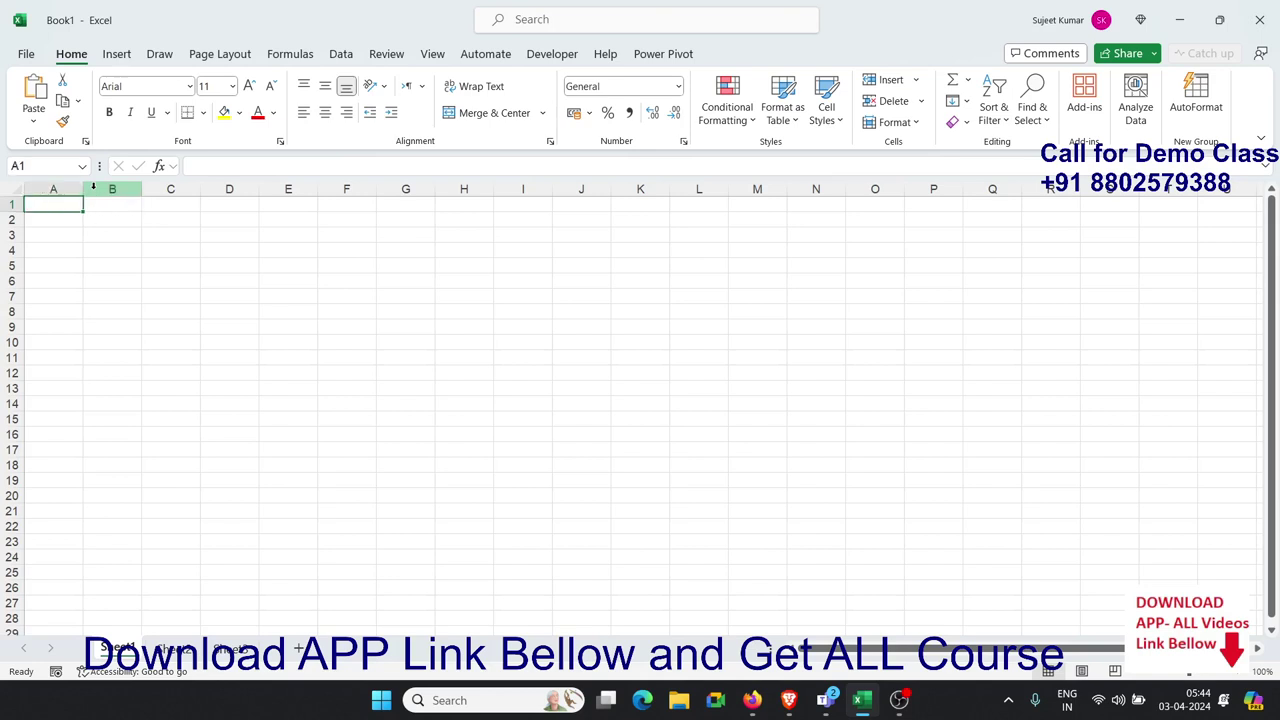
{"action": "type", "text": "Chq"}
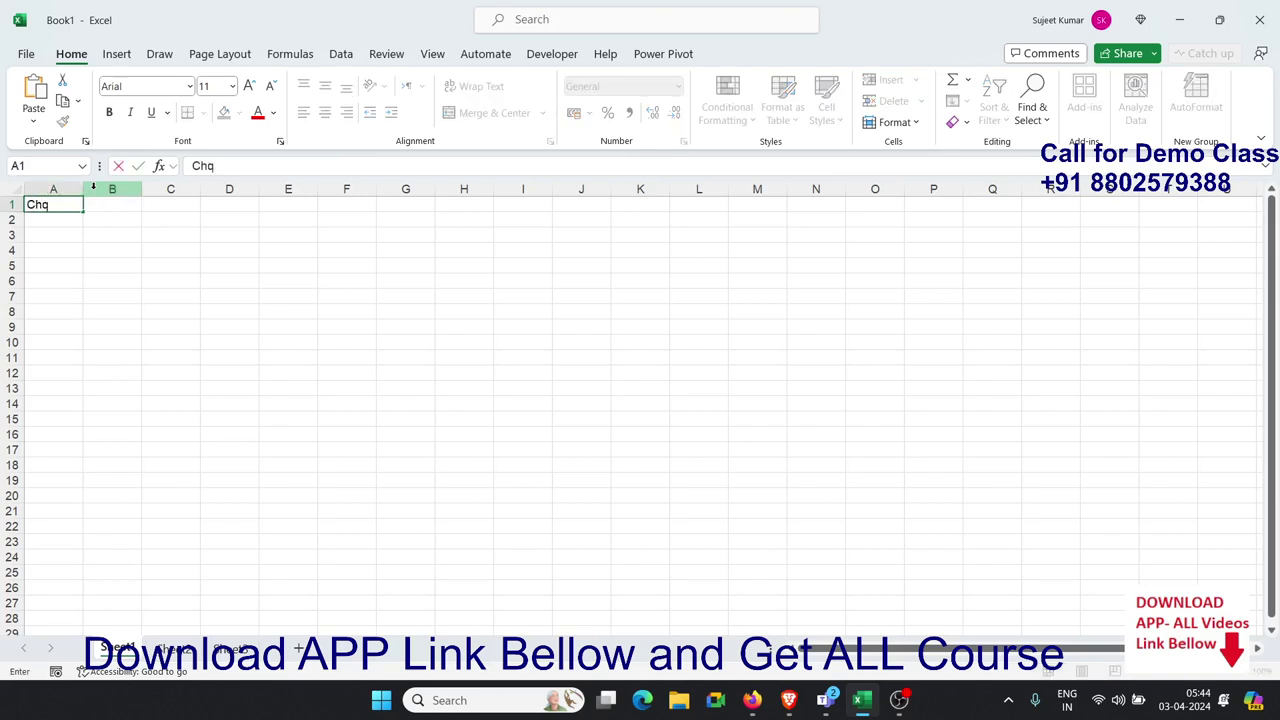
{"action": "key", "text": "Return"}
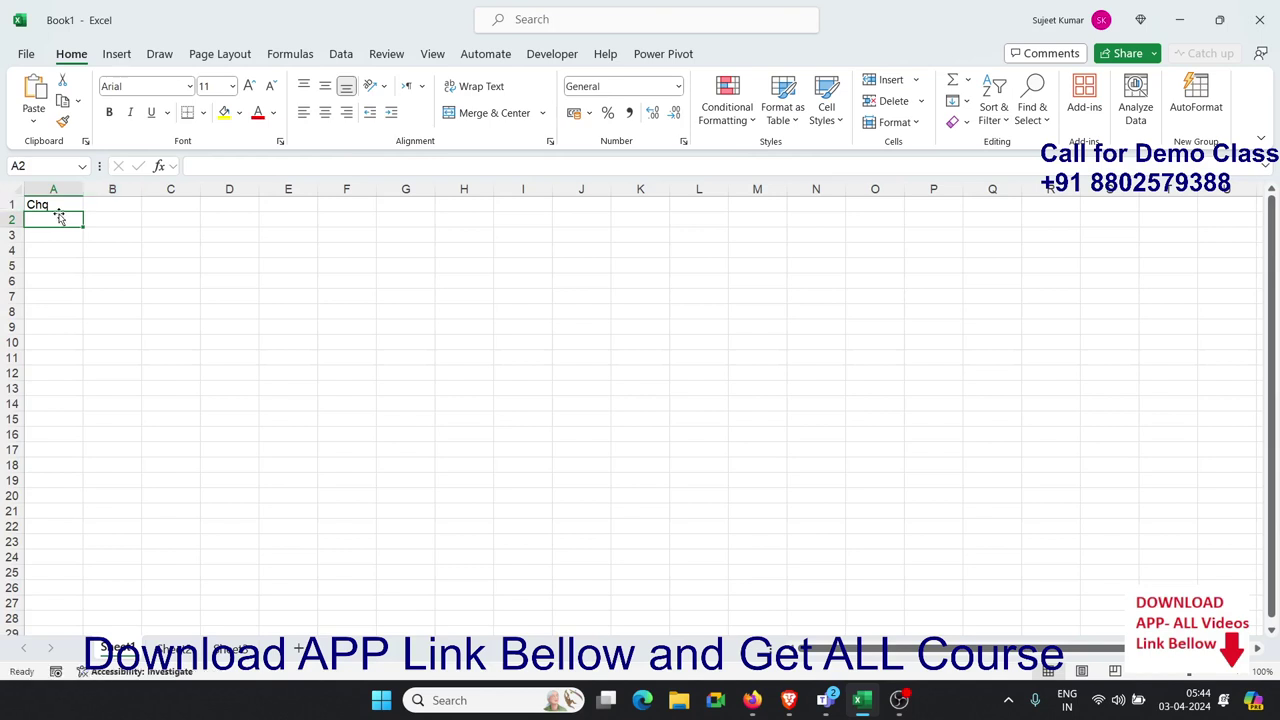
Enter the number 123654 in cell A2
{"action": "key", "text": "ctrl+Down"}
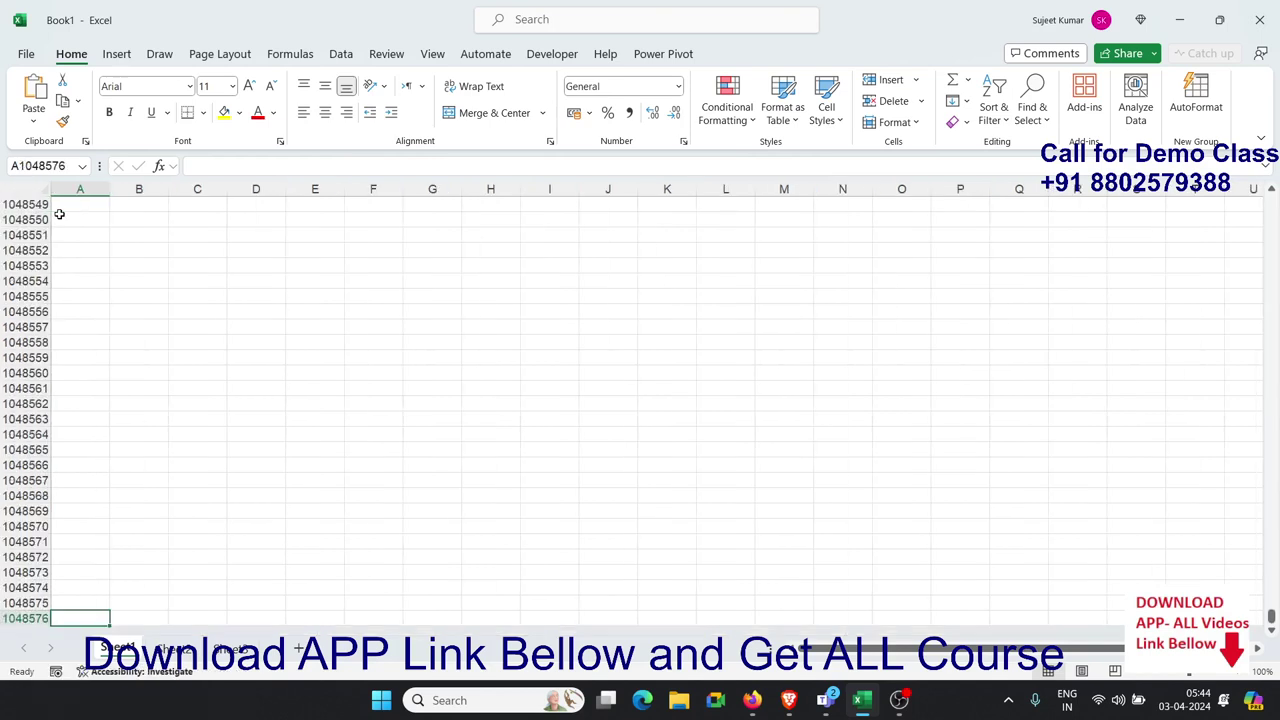
{"action": "key", "text": "Right"}
{"action": "key", "text": "Left"}
{"action": "key", "text": "ctrl+Up"}
{"action": "key", "text": "Down"}
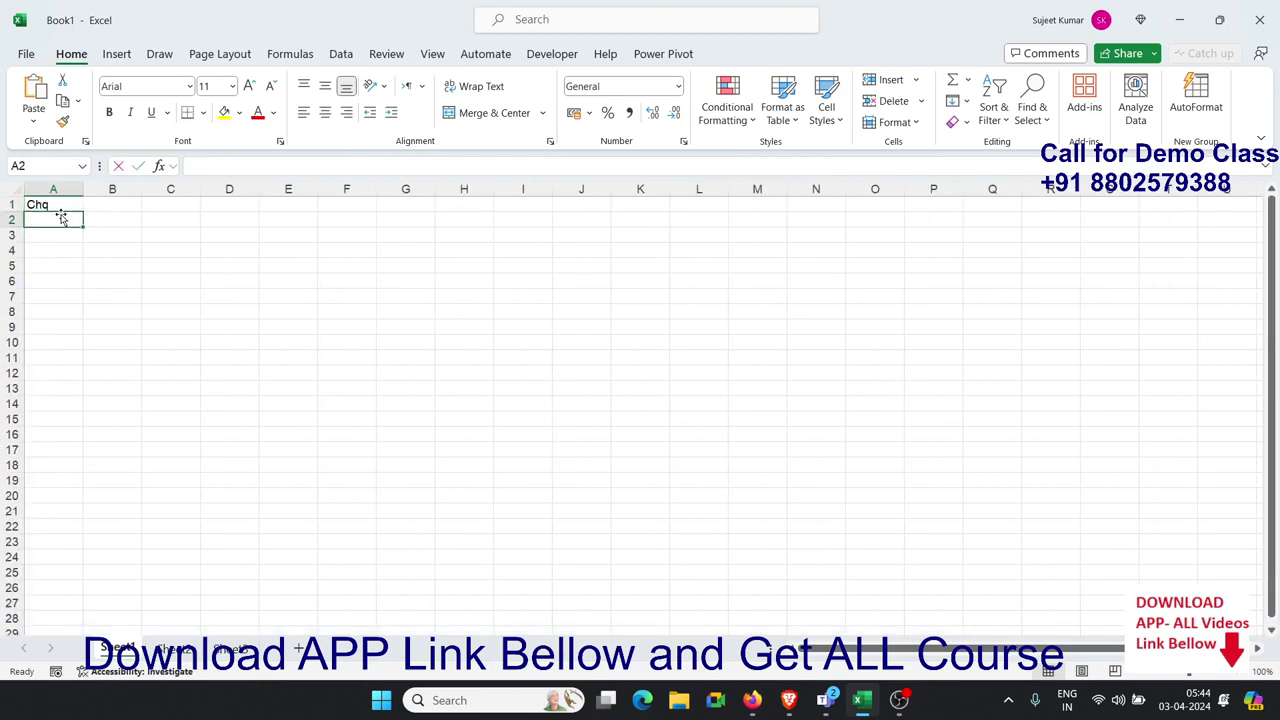
{"action": "type", "text": "123654"}
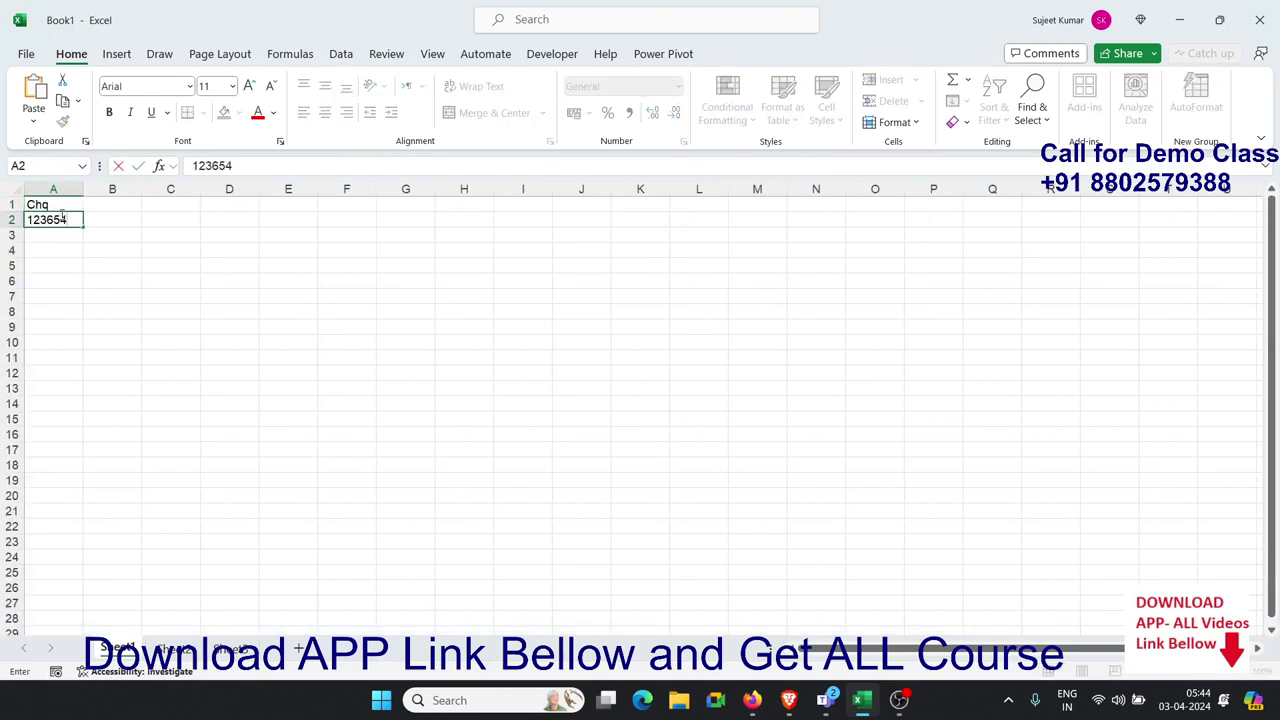
{"action": "key", "text": "Return"}
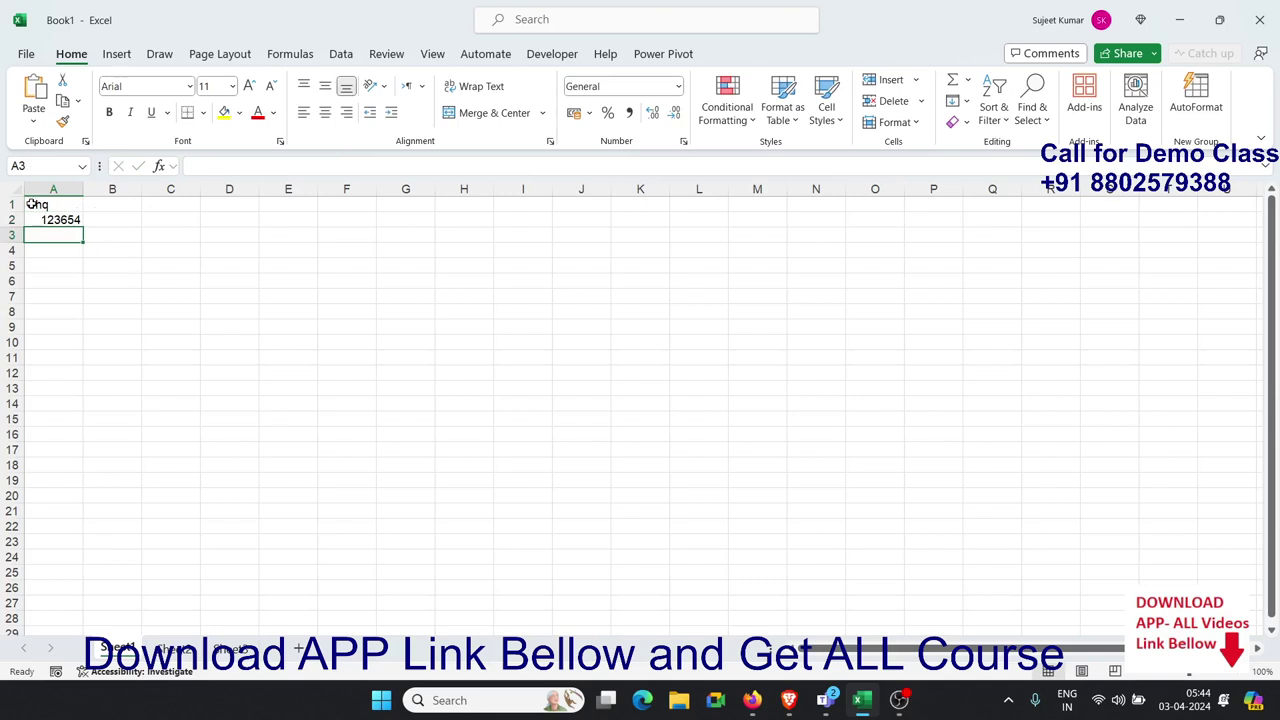
Re-enter A3 as '001245 so its leading zeros are kept as text
{"action": "type", "text": "0045"}
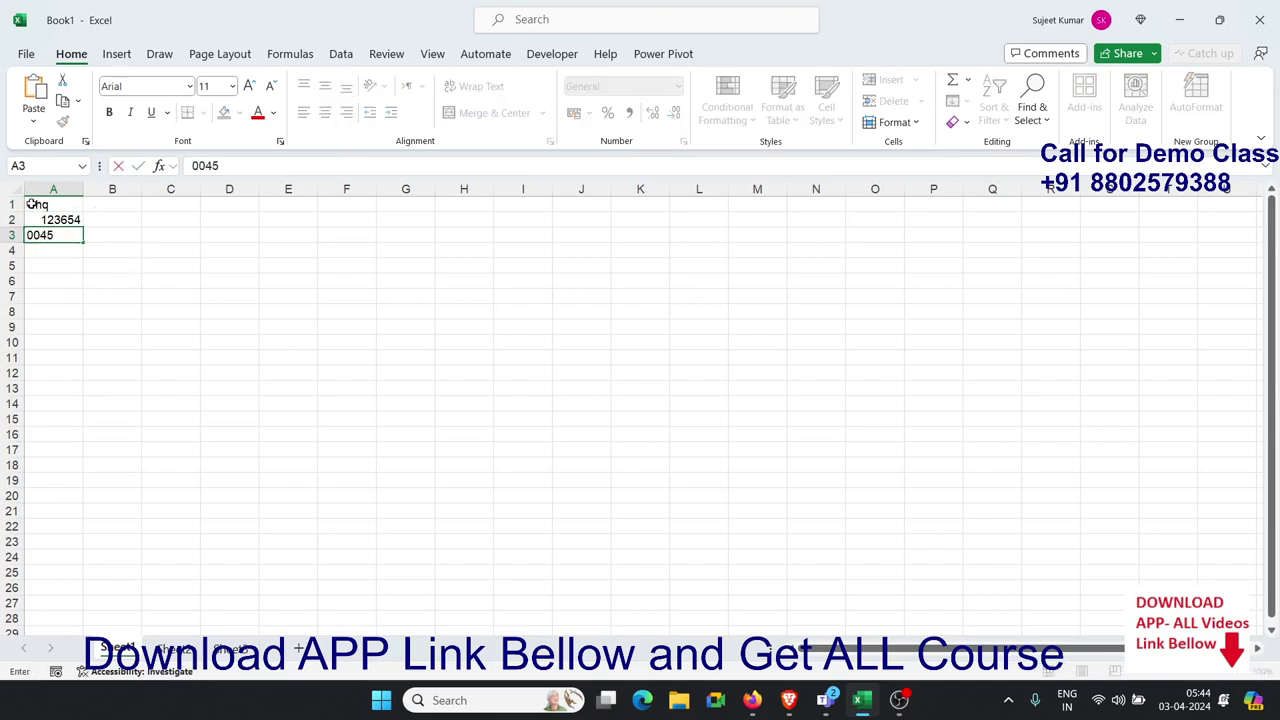
{"action": "type", "text": "12"}
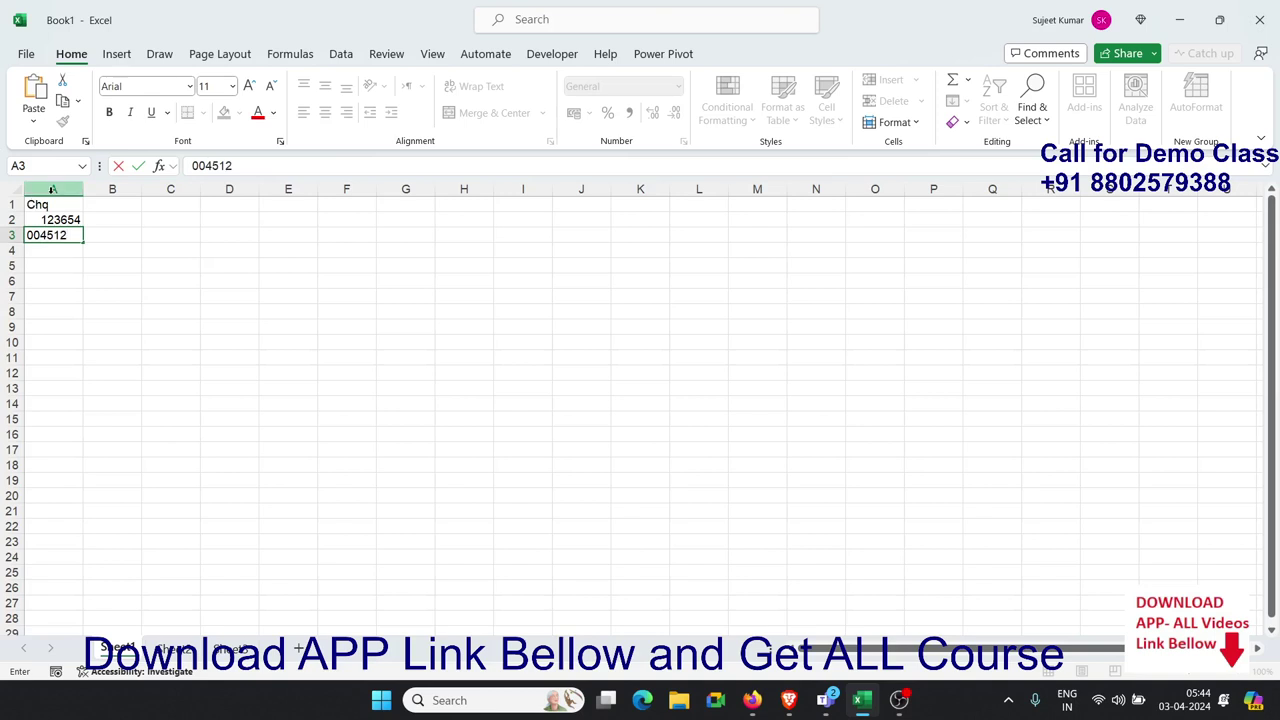
{"action": "key", "text": "Return"}
{"action": "key", "text": "Up"}
{"action": "key", "text": "Up"}
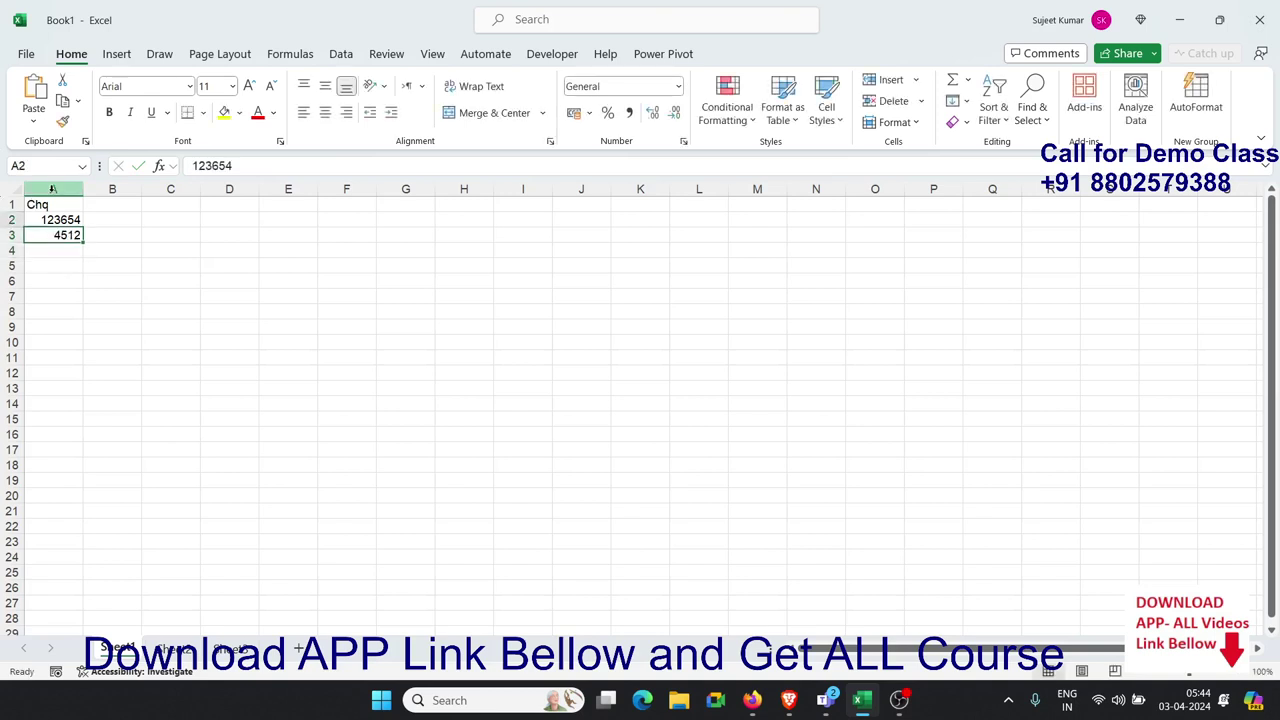
{"action": "key", "text": "Down"}
{"action": "type", "text": "'"}
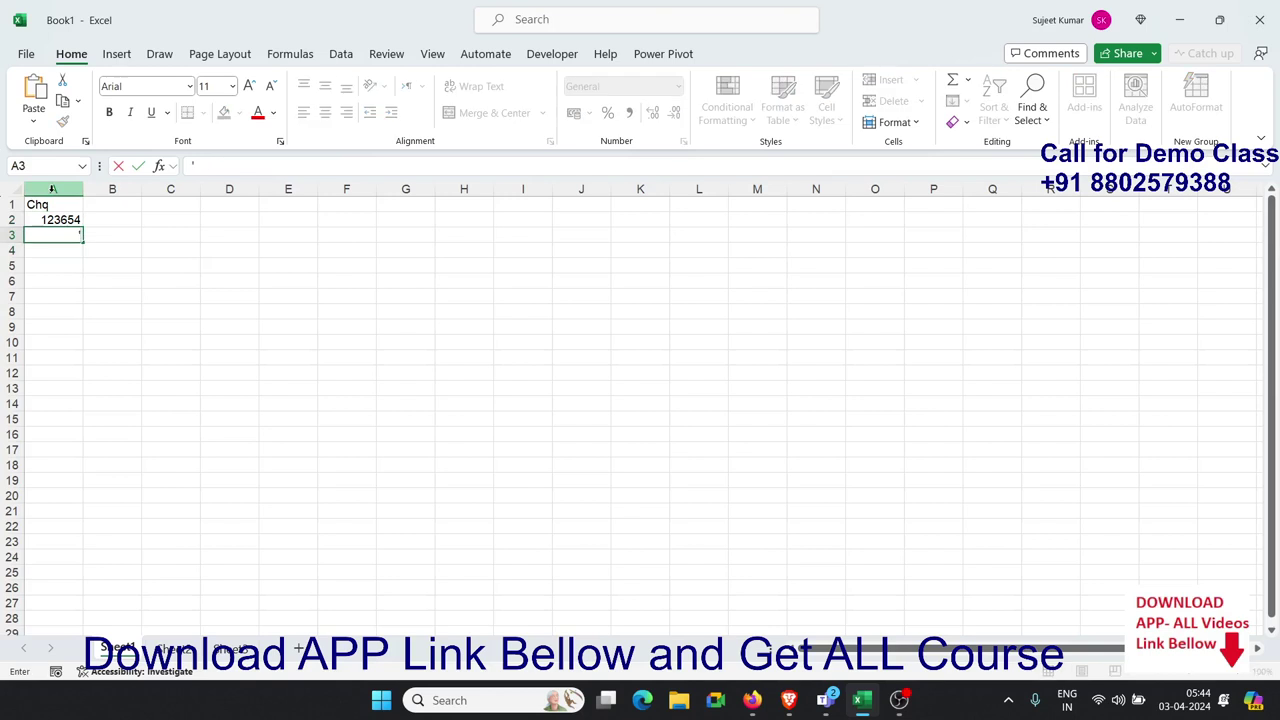
{"action": "type", "text": "00124"}
{"action": "type", "text": "5"}
{"action": "key", "text": "Return"}
Format the whole of column A as Text
{"action": "left_click", "coordinate": [52, 189]}
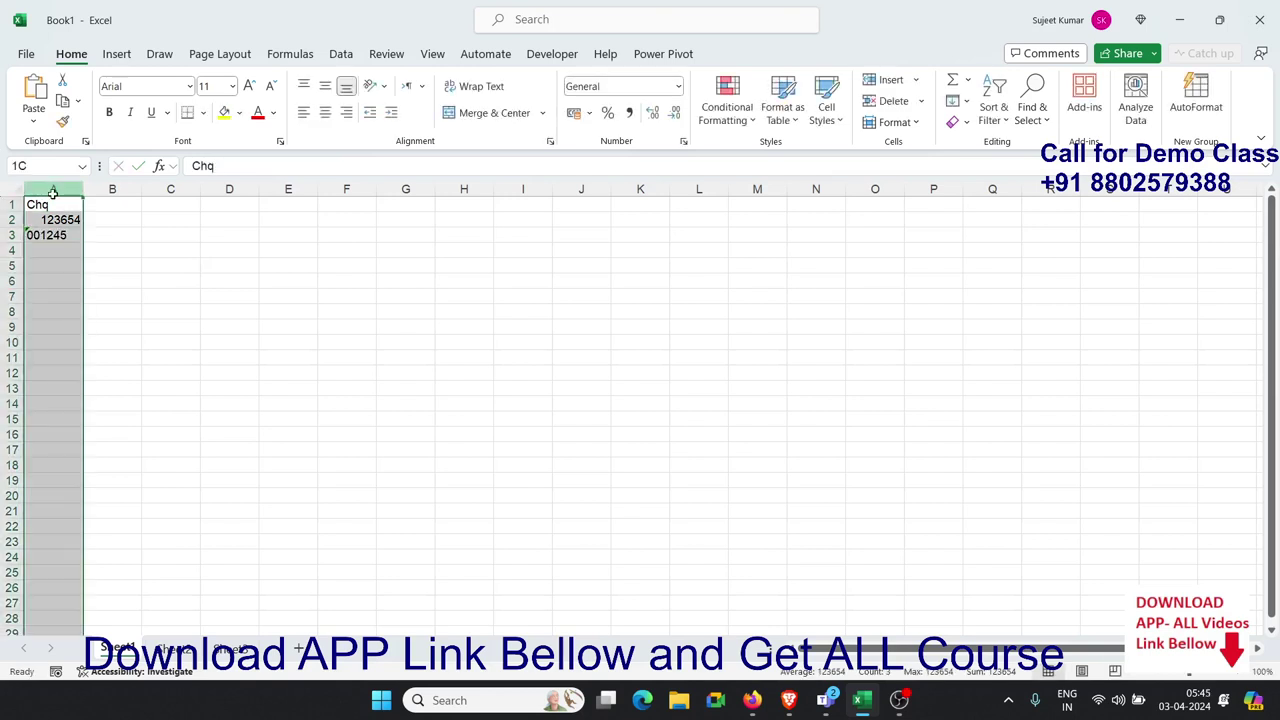
{"action": "right_click", "coordinate": [42, 204]}
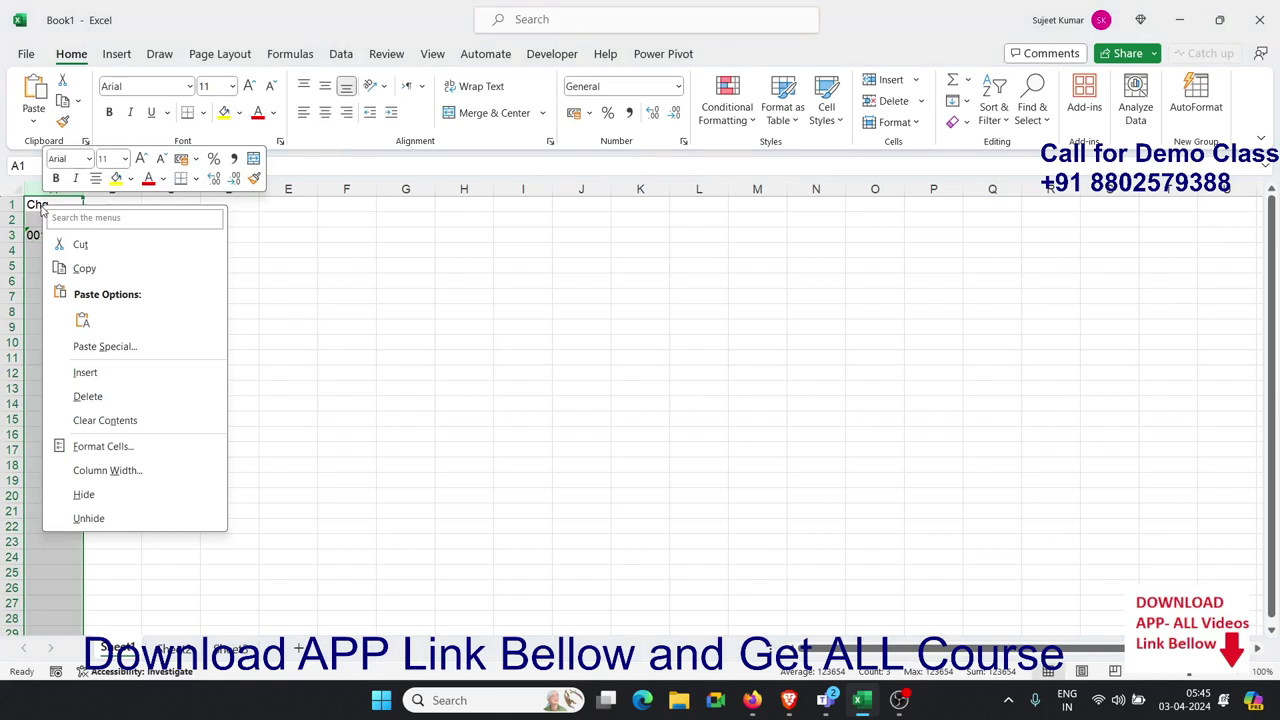
{"action": "left_click", "coordinate": [105, 447]}
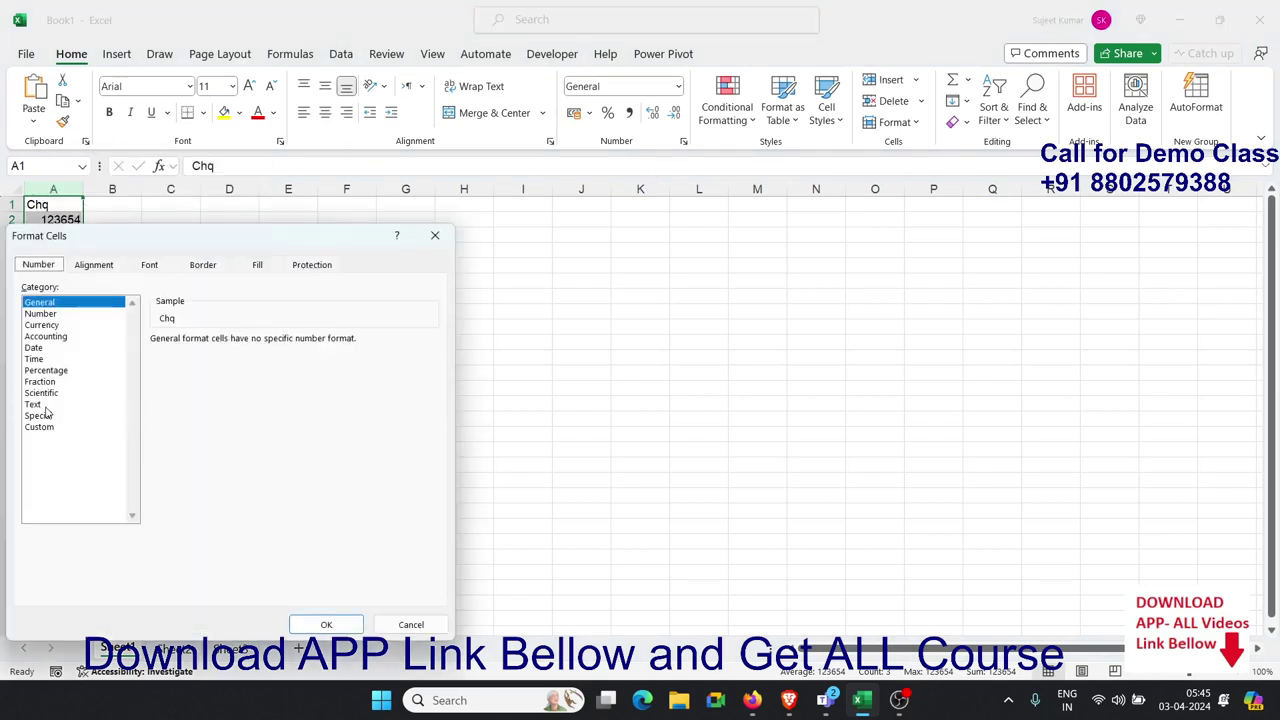
{"action": "left_click", "coordinate": [45, 405]}
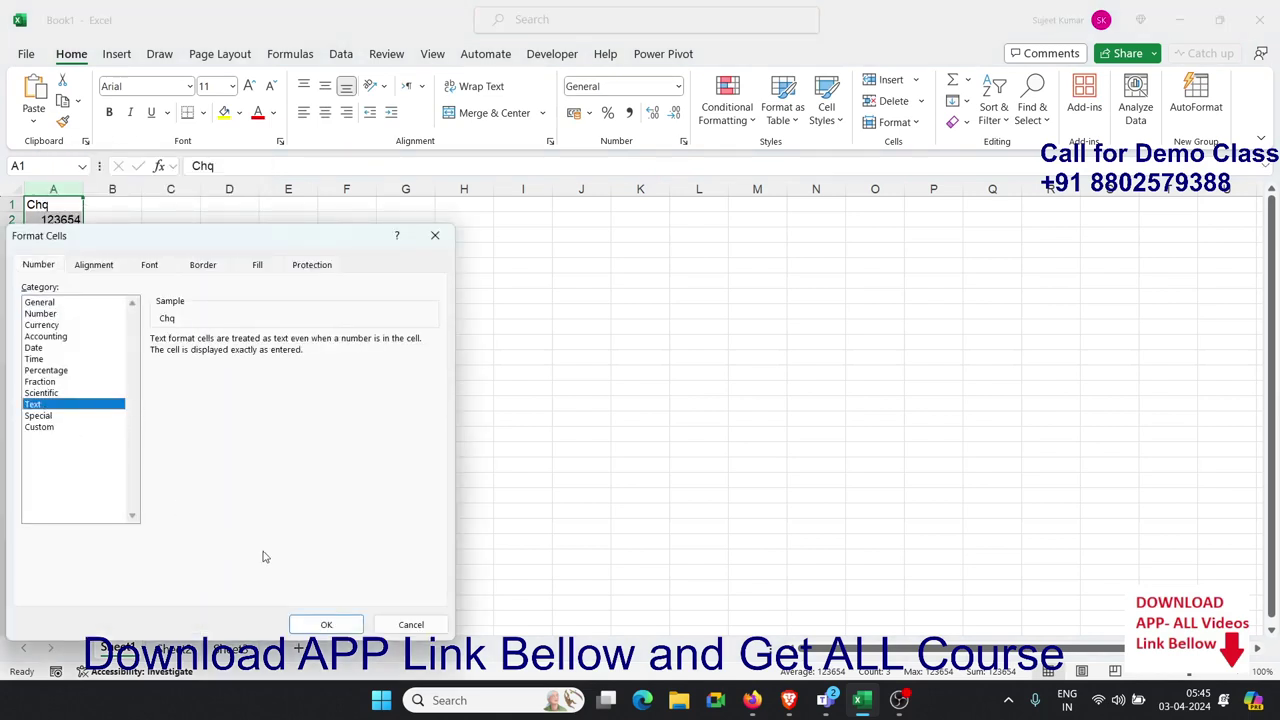
{"action": "left_click", "coordinate": [326, 624]}
Enter 004596 in cell A4 with its leading zeros intact
{"action": "left_click", "coordinate": [56, 247]}
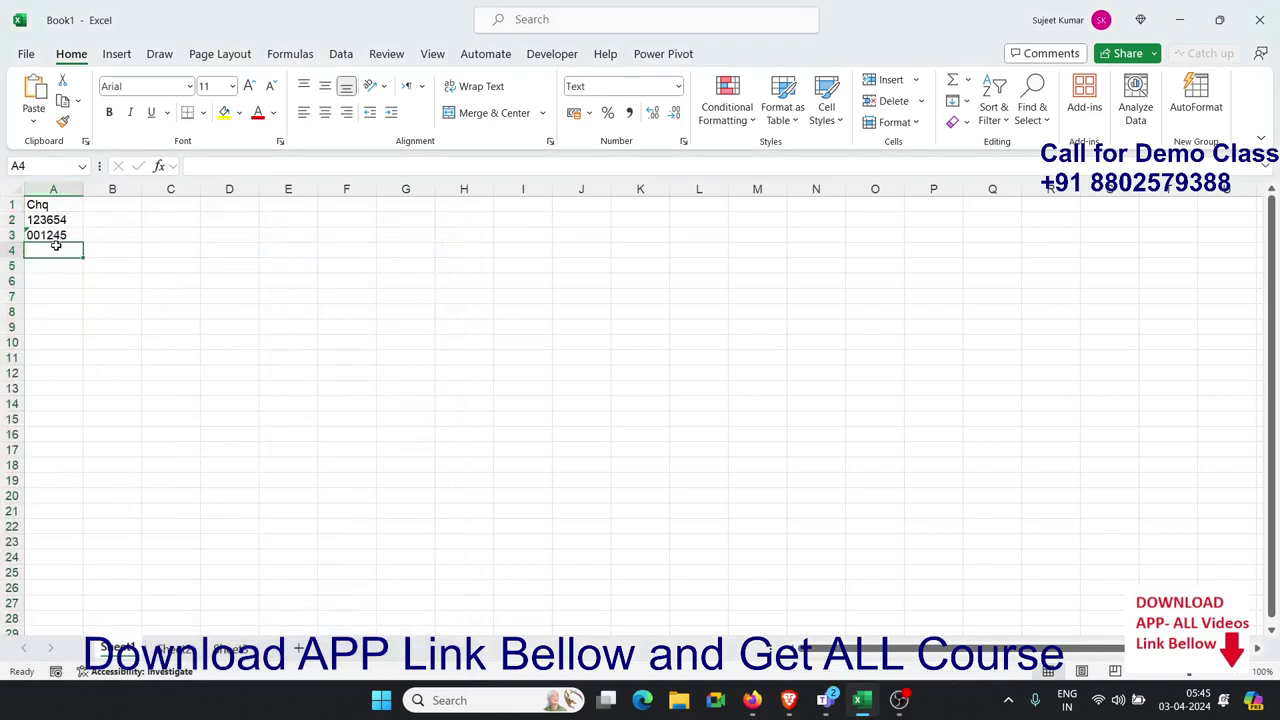
{"action": "type", "text": "0045"}
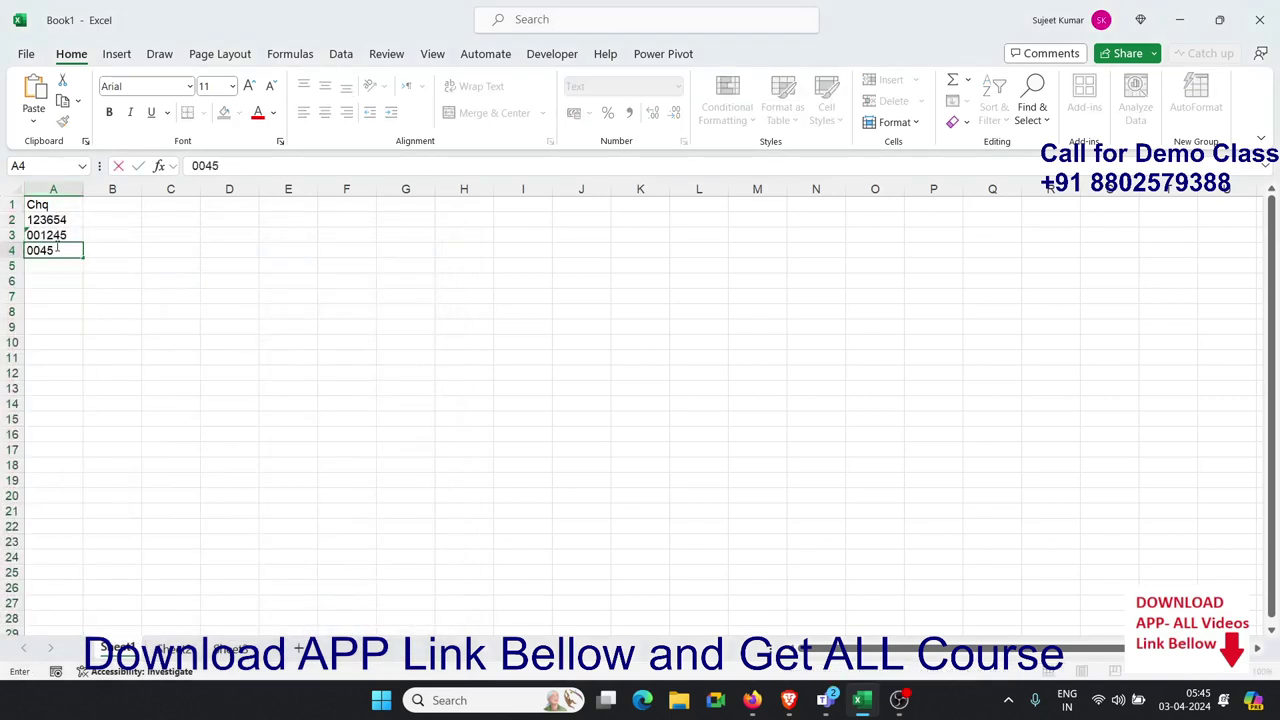
{"action": "type", "text": "96"}
{"action": "key", "text": "Return"}
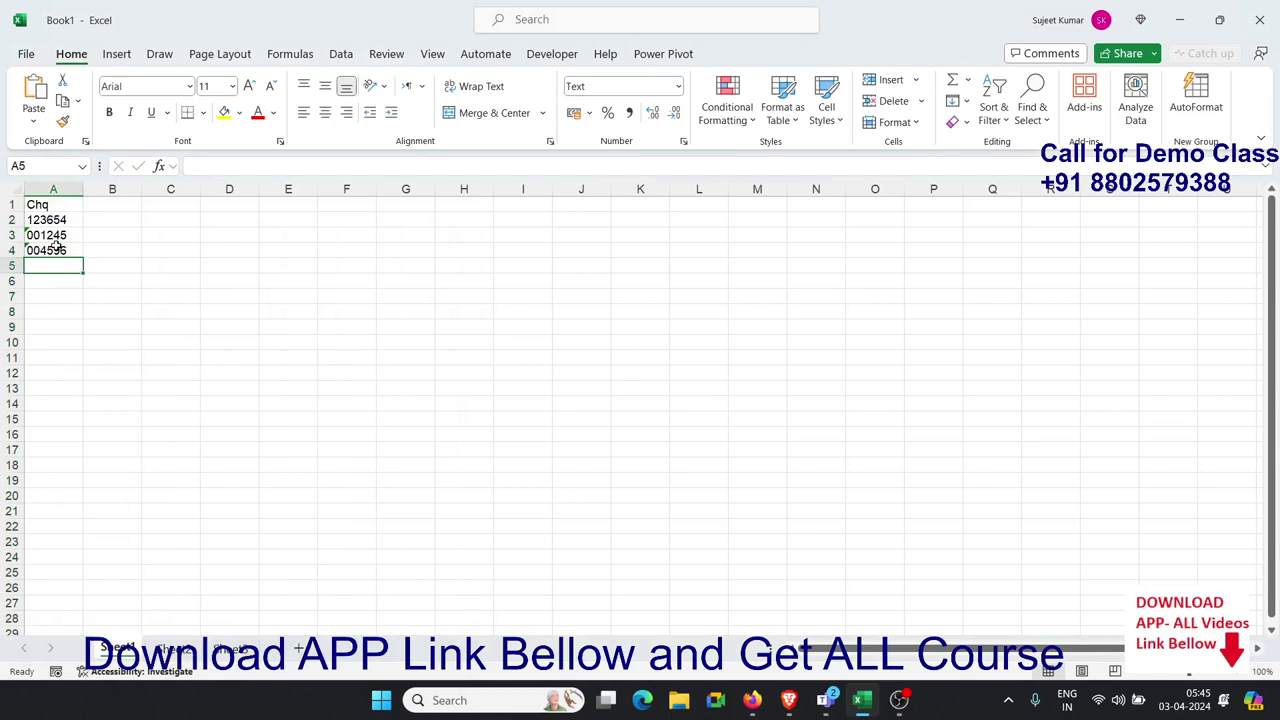
{"action": "key", "text": "Up"}
{"action": "key", "text": "Up"}
{"action": "key", "text": "Up"}
Enter 85, 3352, 16523 and 3652 in D2:D5, then select that range
{"action": "key", "text": "Right"}
{"action": "key", "text": "Right"}
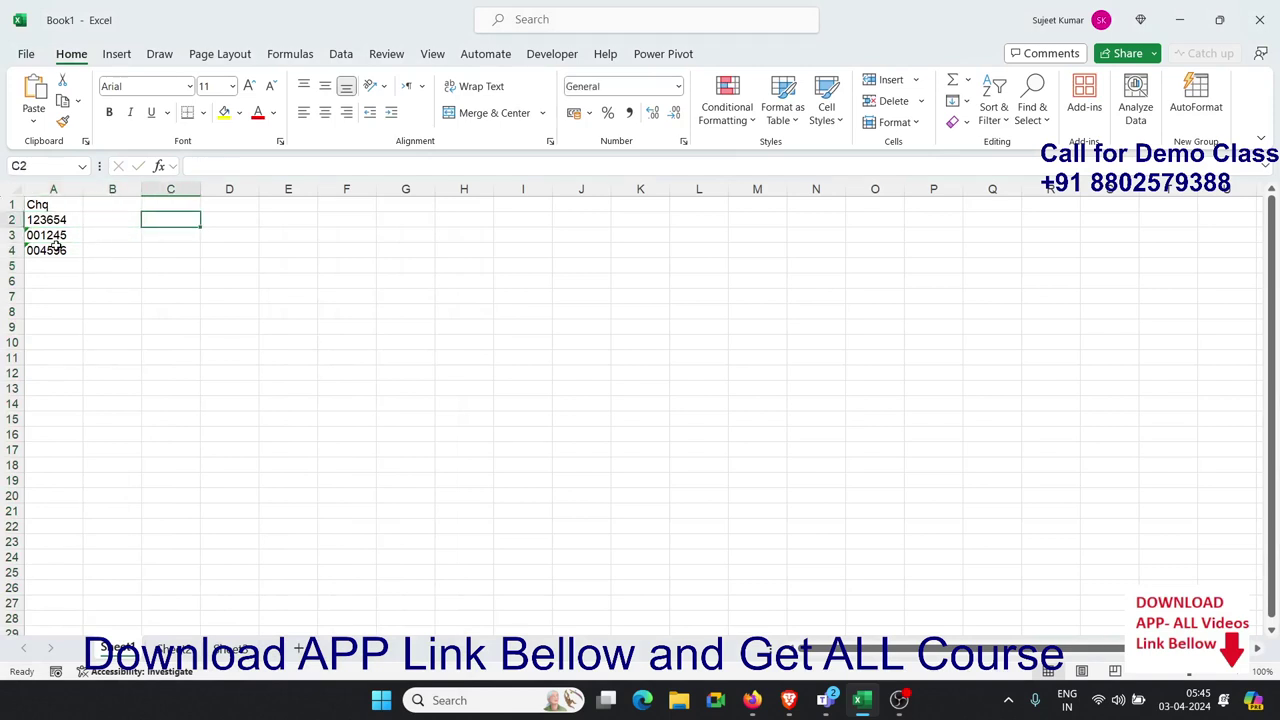
{"action": "key", "text": "Right"}
{"action": "type", "text": "85"}
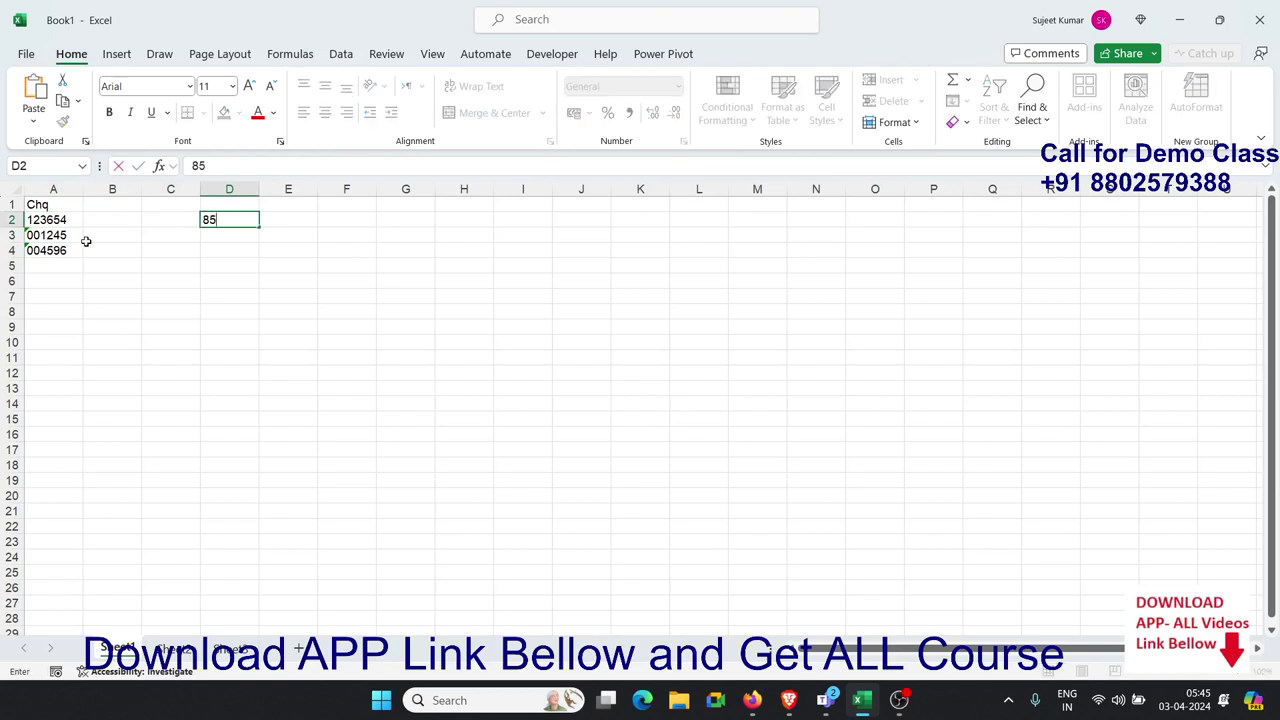
{"action": "key", "text": "Return"}
{"action": "type", "text": "3352"}
{"action": "key", "text": "Return"}
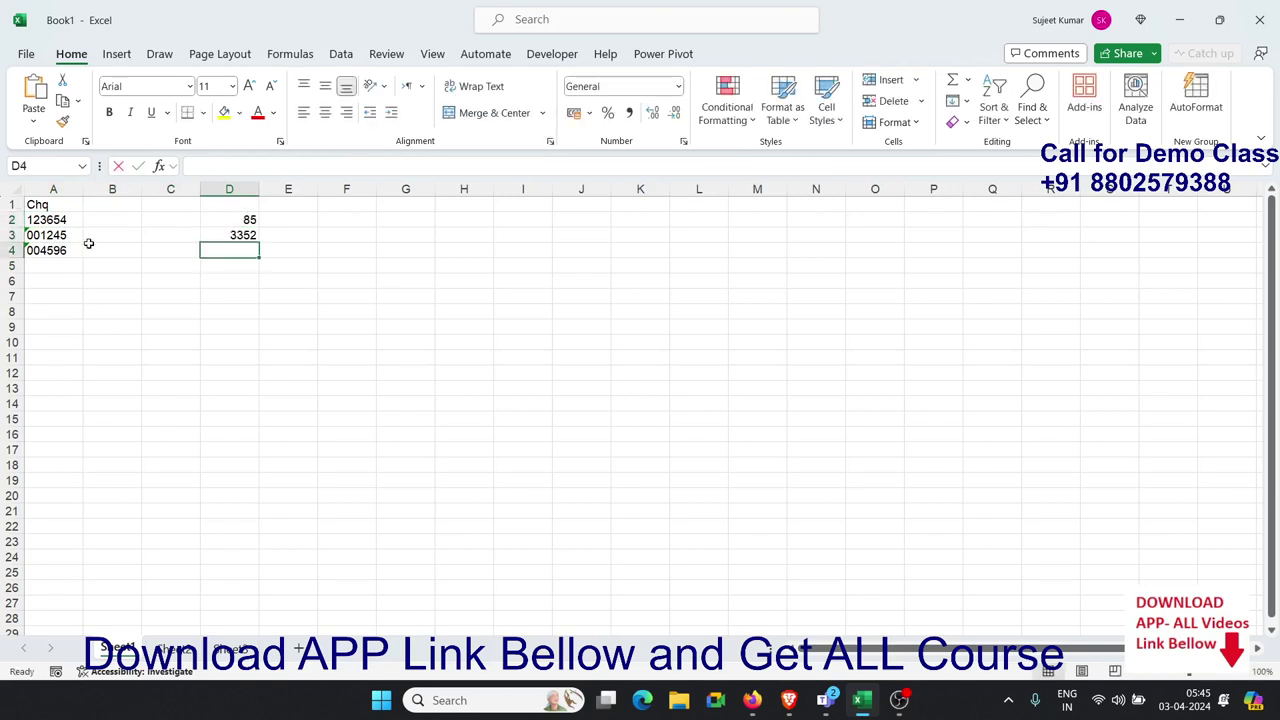
{"action": "type", "text": "16523"}
{"action": "key", "text": "Return"}
{"action": "type", "text": "36"}
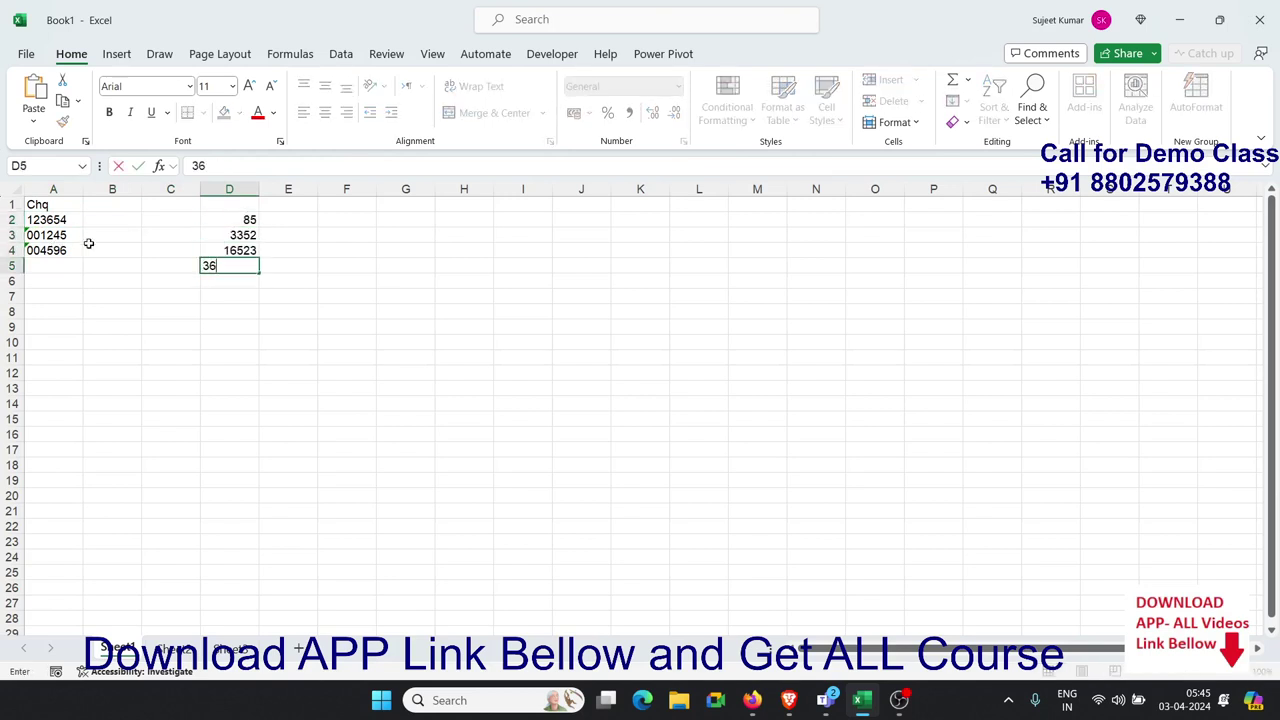
{"action": "type", "text": "52"}
{"action": "key", "text": "Return"}
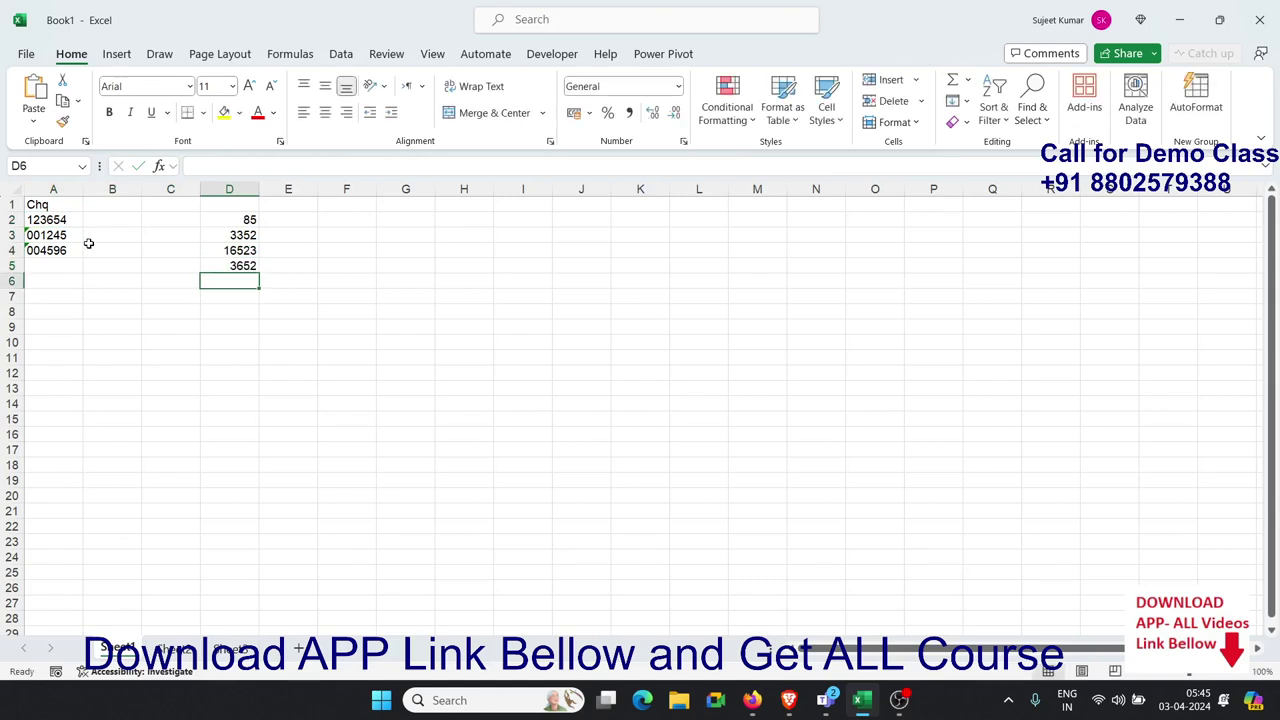
{"action": "key", "text": "Up"}
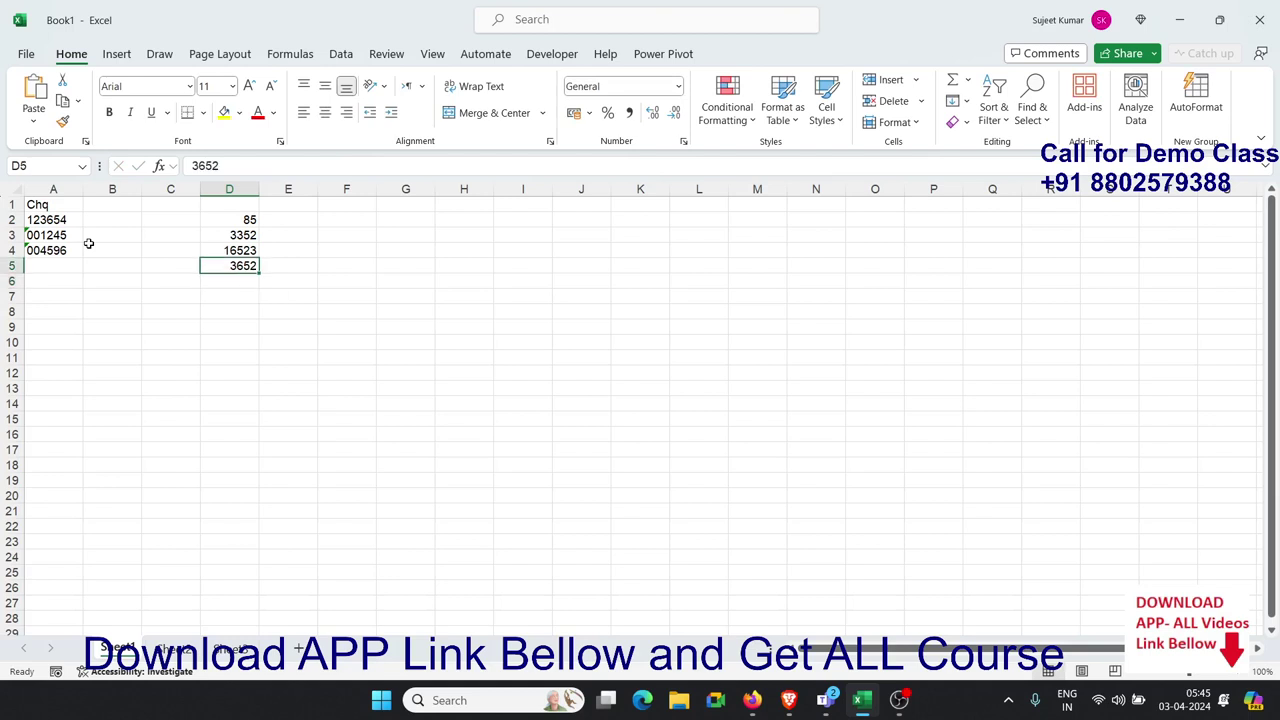
{"action": "key", "text": "shift+Up"}
{"action": "key", "text": "shift+Up"}
{"action": "key", "text": "shift+Up"}
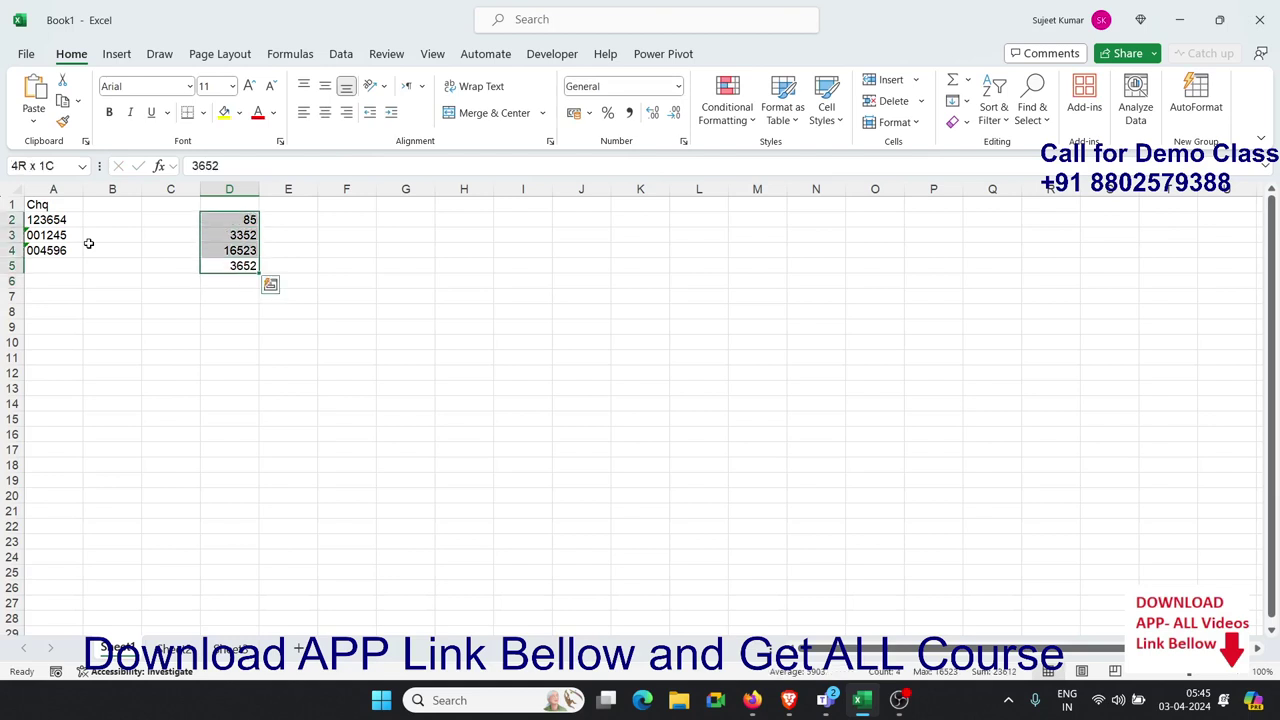
Apply the custom number format 000000 to D2:D5
{"action": "left_click", "coordinate": [684, 141]}
{"action": "left_click", "coordinate": [600, 327]}
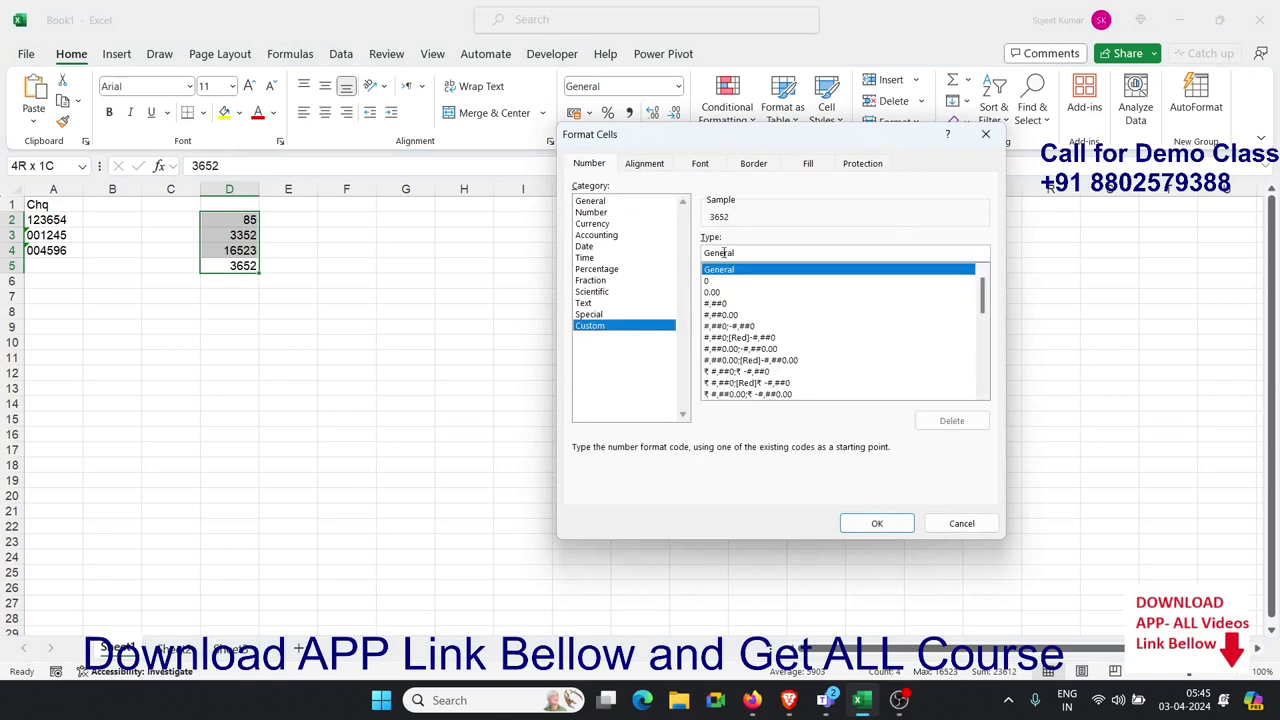
{"action": "key", "text": "BackSpace"}
{"action": "type", "text": "00"}
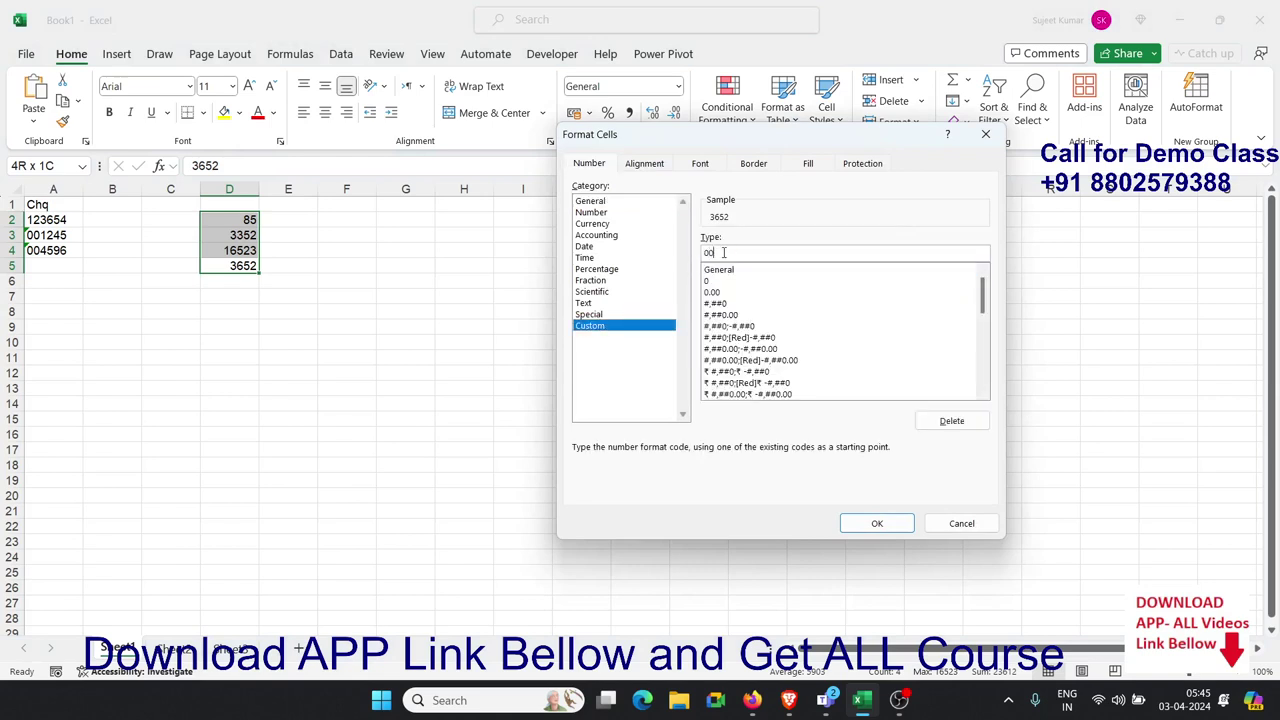
{"action": "type", "text": "0000"}
{"action": "left_click", "coordinate": [900, 528]}
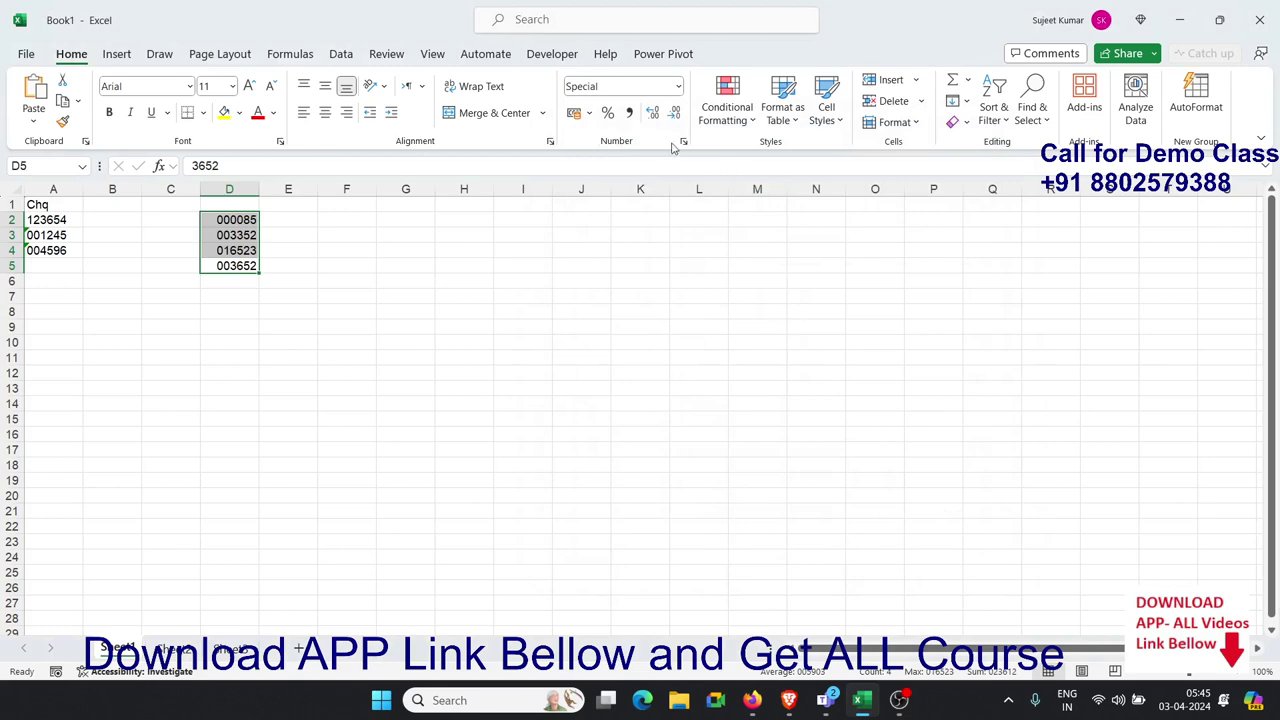
Reapply the 000000 custom format and check the plain values stored in D2 and D3
{"action": "key", "text": "ctrl+1"}
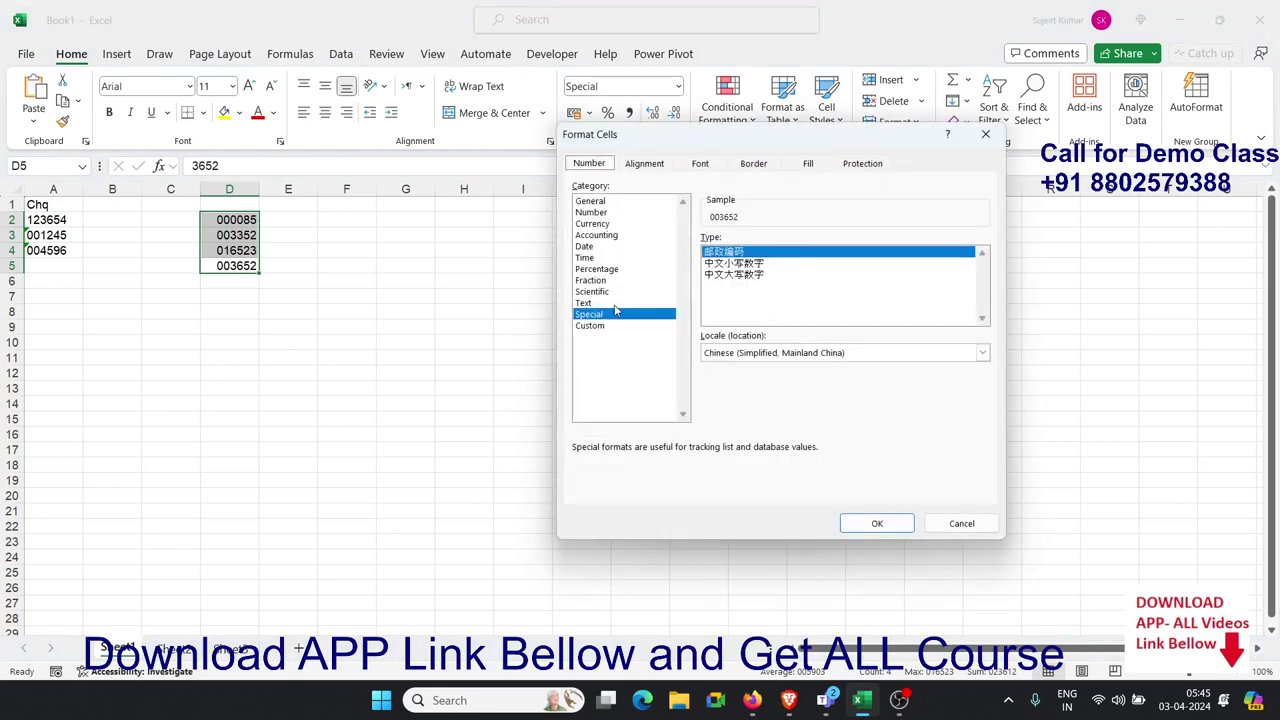
{"action": "left_click", "coordinate": [589, 326]}
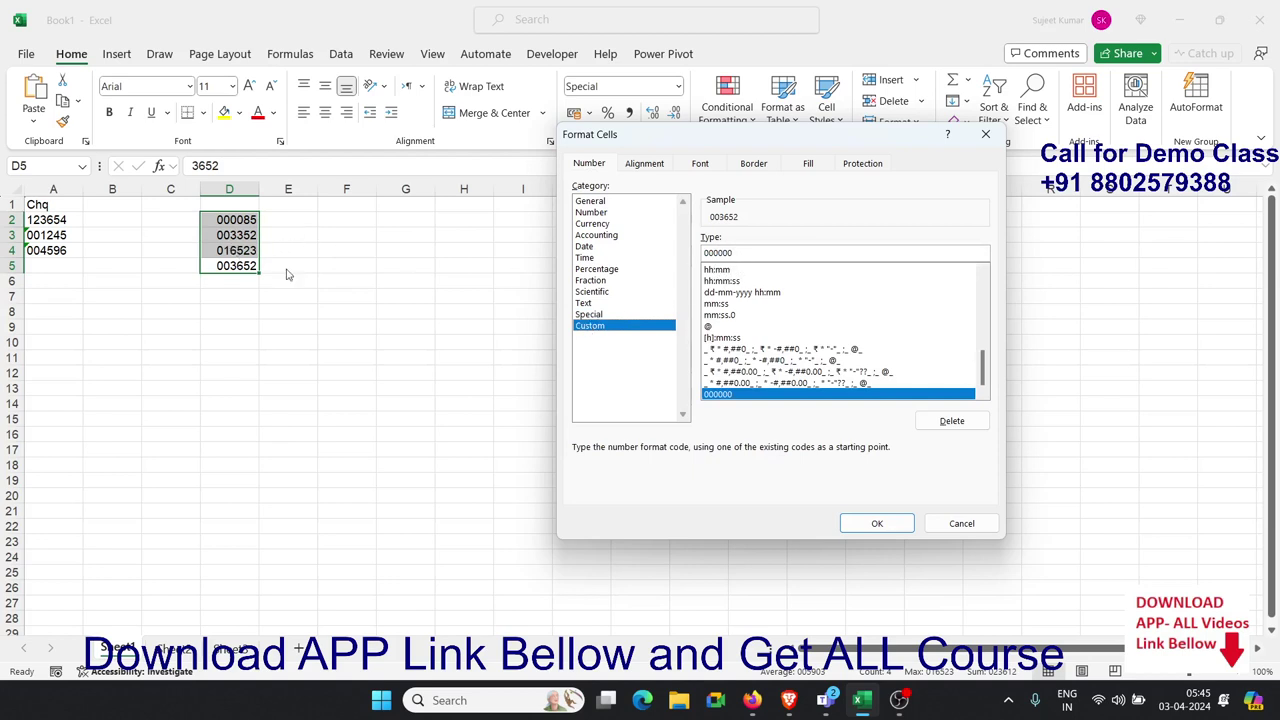
{"action": "left_click", "coordinate": [880, 523]}
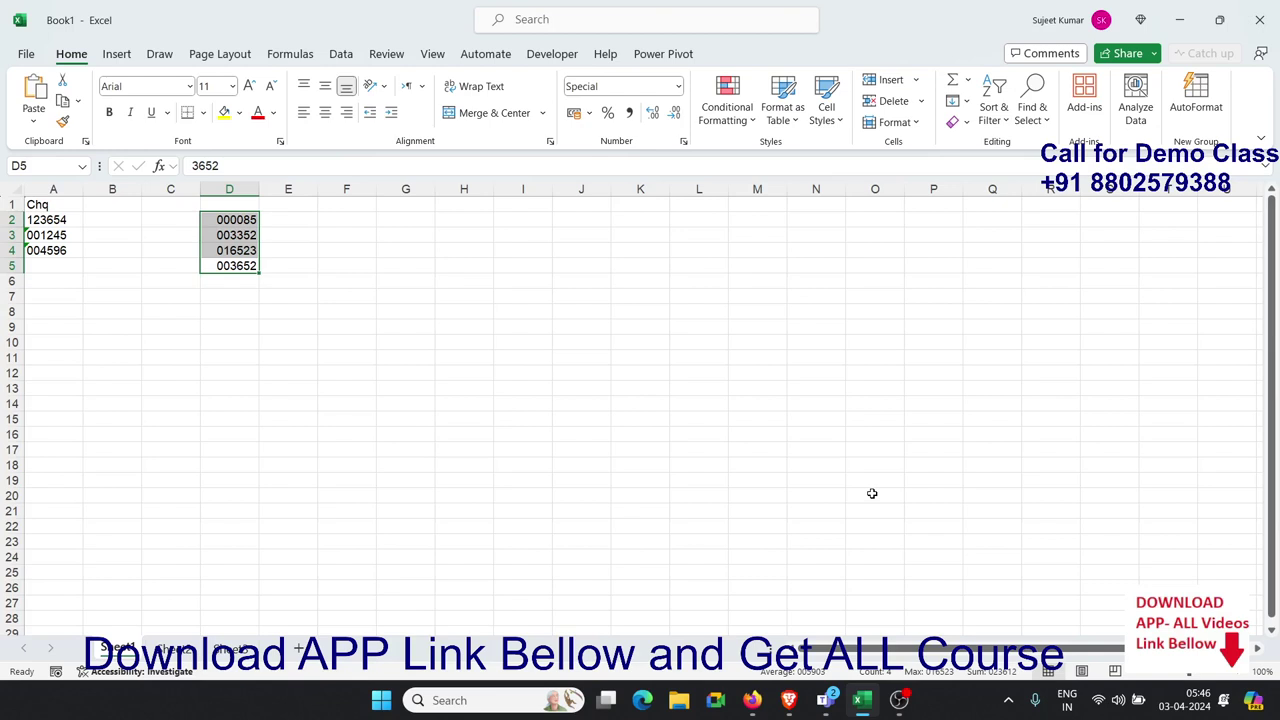
{"action": "left_click", "coordinate": [250, 235]}
{"action": "left_click", "coordinate": [251, 222]}
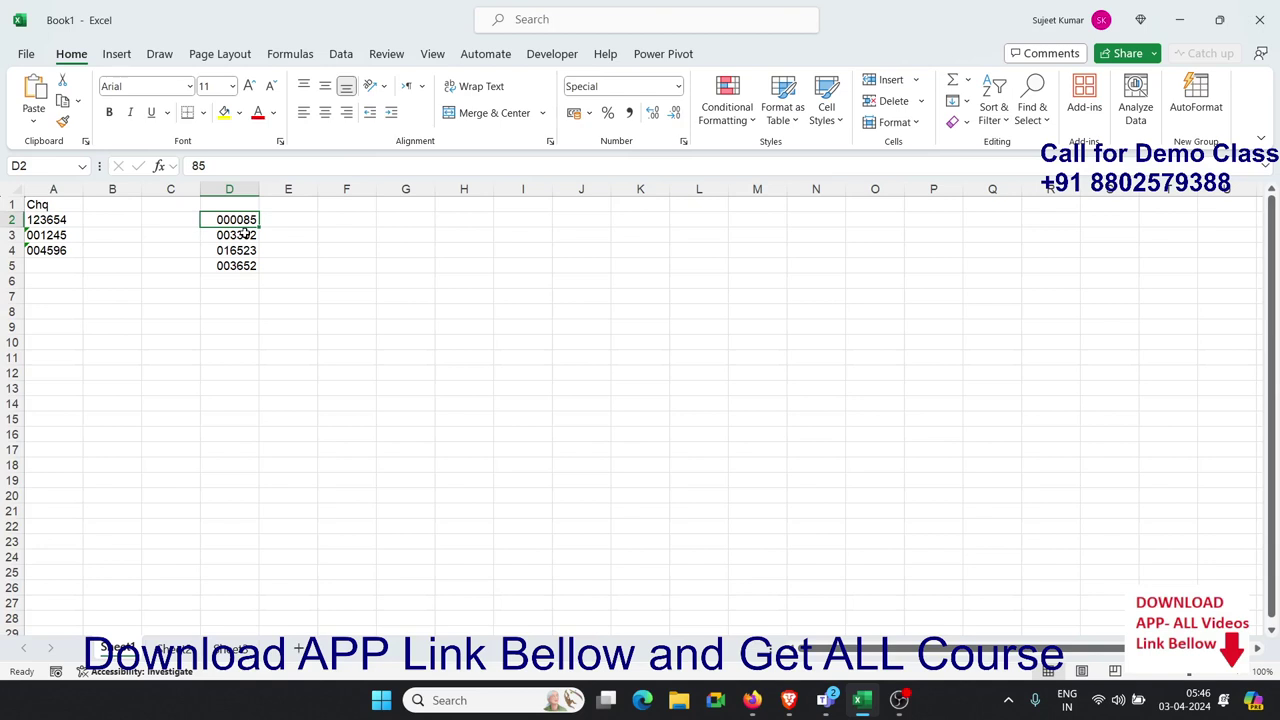
{"action": "key", "text": "Right"}
{"action": "key", "text": "Right"}
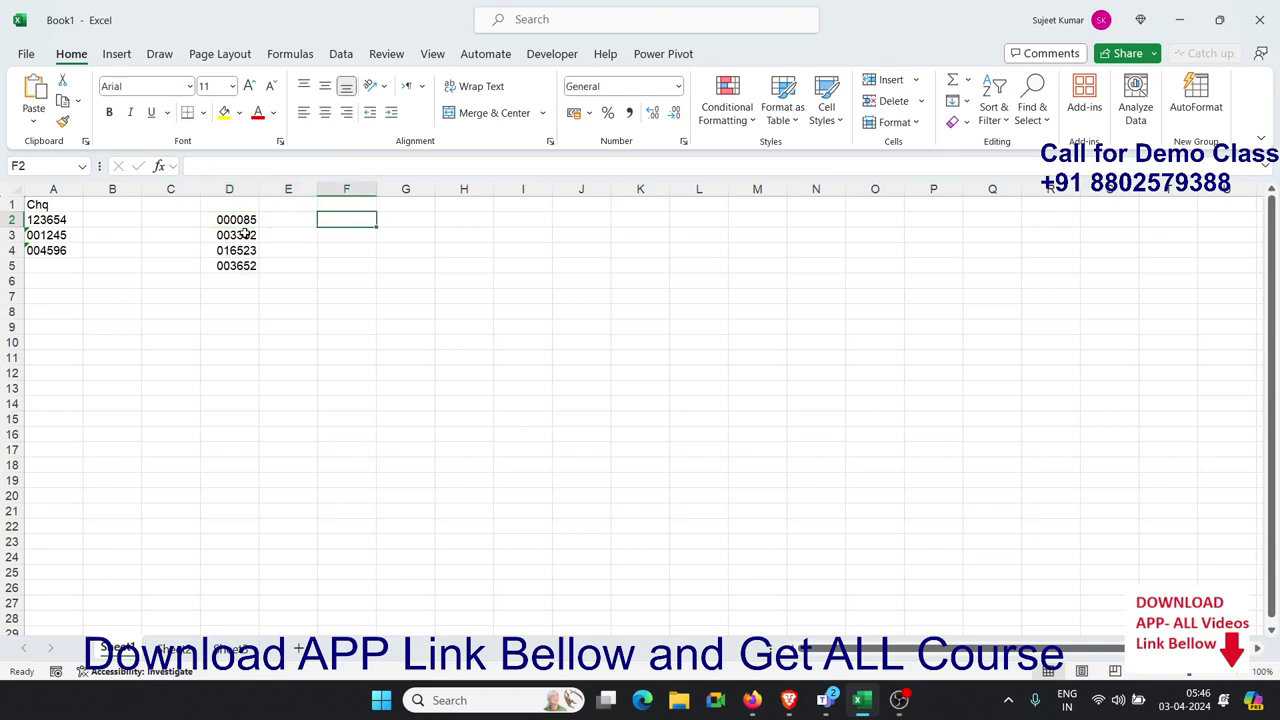
{"action": "key", "text": "Right"}
{"action": "type", "text": "'"}
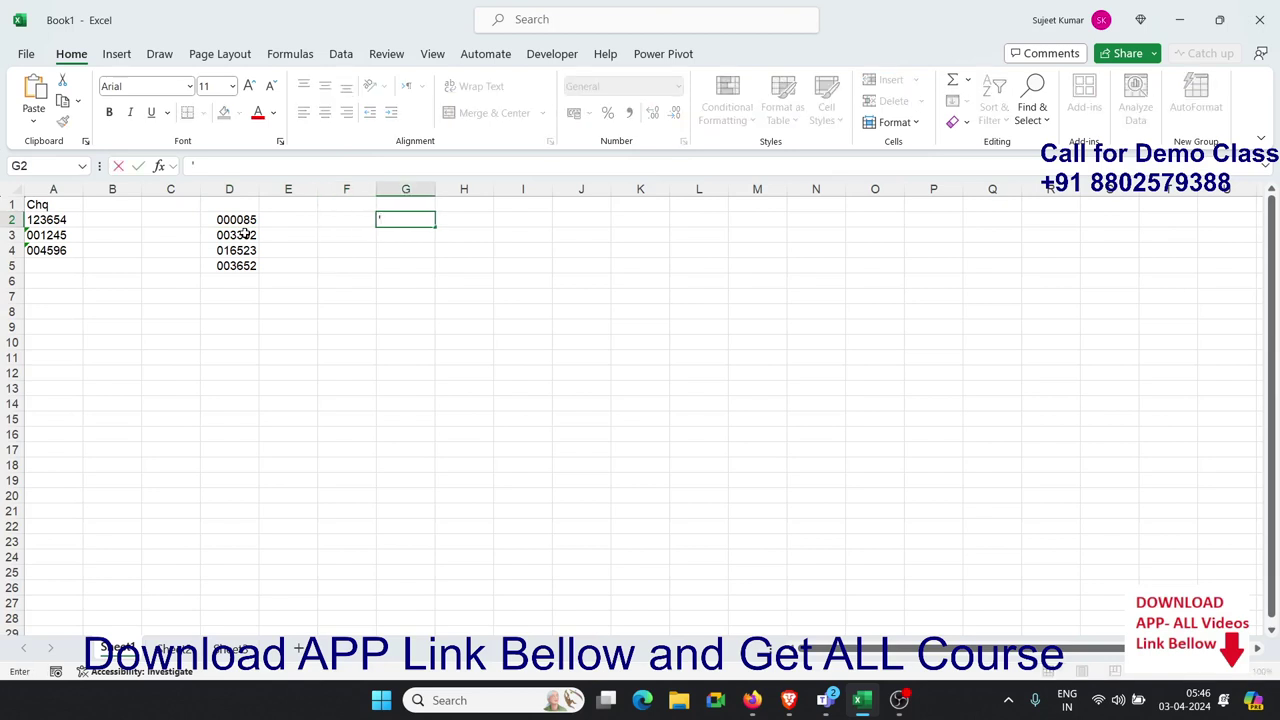
{"action": "type", "text": "0000"}
{"action": "type", "text": "85"}
{"action": "key", "text": "Return"}
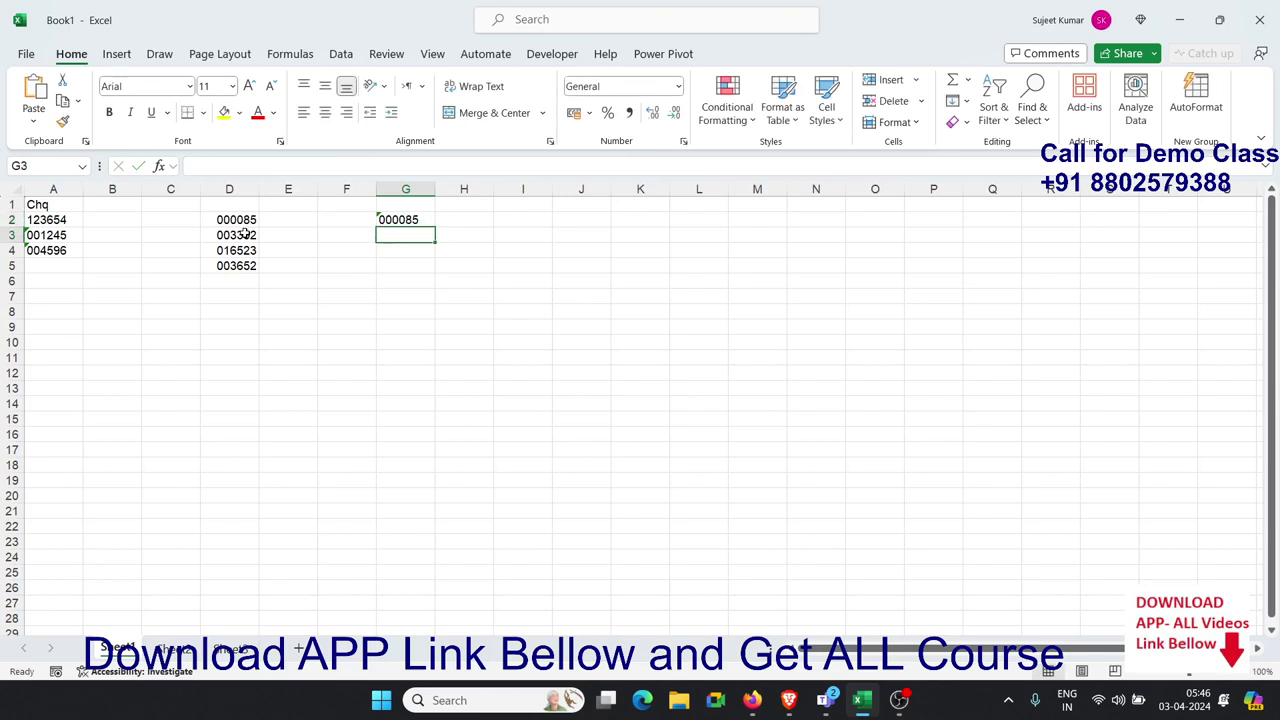
{"action": "key", "text": "Left"}
{"action": "key", "text": "Left"}
{"action": "type", "text": "="}
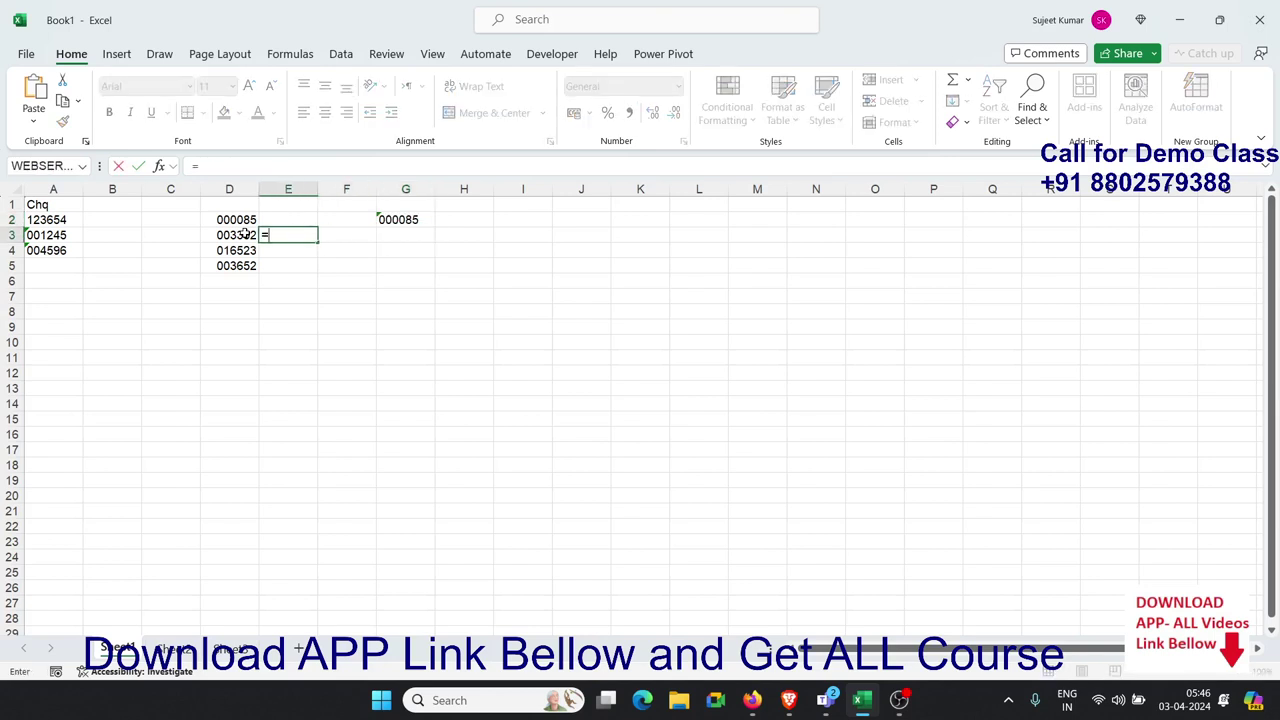
{"action": "key", "text": "Up"}
{"action": "key", "text": "Left"}
{"action": "type", "text": "="}
{"action": "key", "text": "Right"}
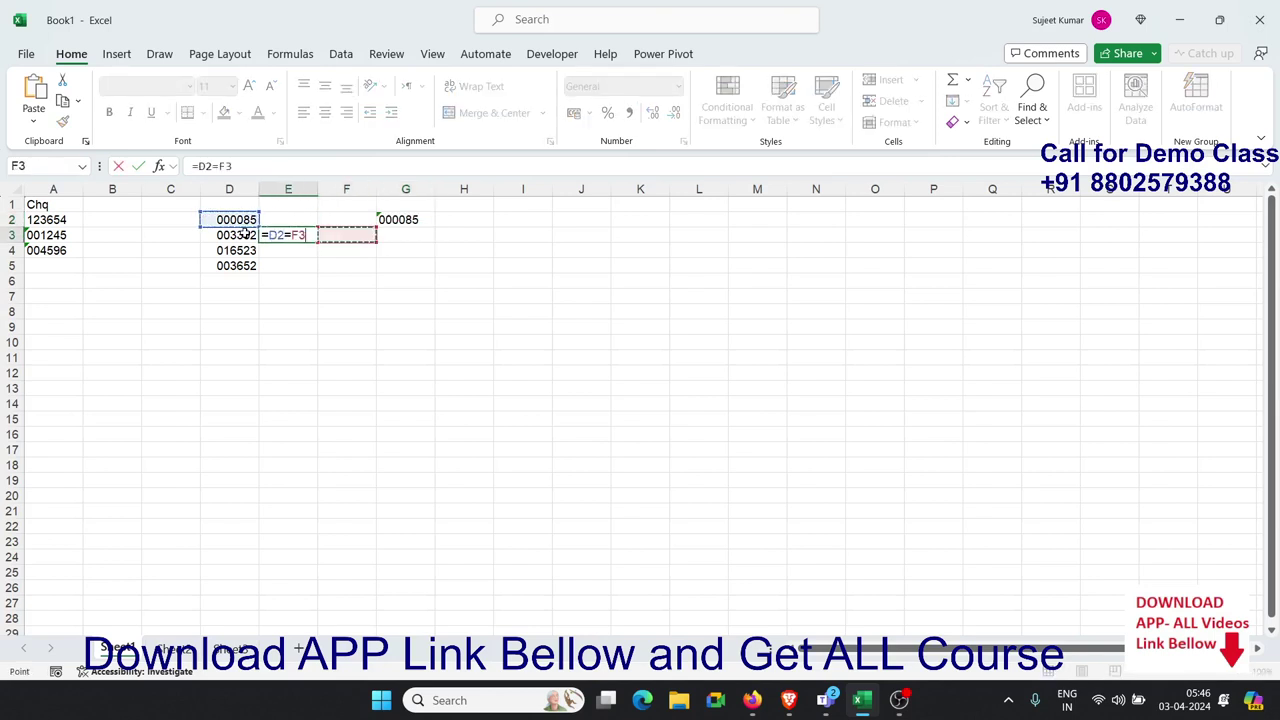
{"action": "key", "text": "Right"}
{"action": "key", "text": "Up"}
{"action": "key", "text": "shift+Down"}
{"action": "key", "text": "Down"}
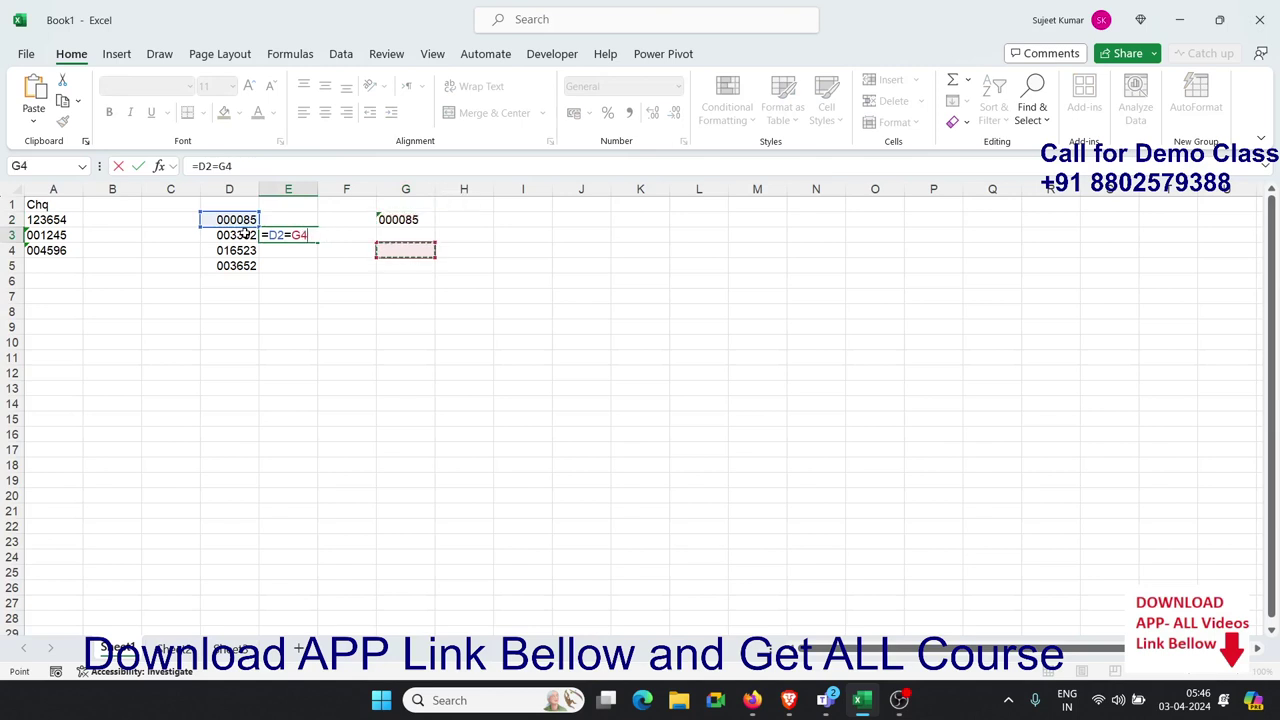
{"action": "key", "text": "Up"}
{"action": "key", "text": "Up"}
{"action": "key", "text": "Return"}
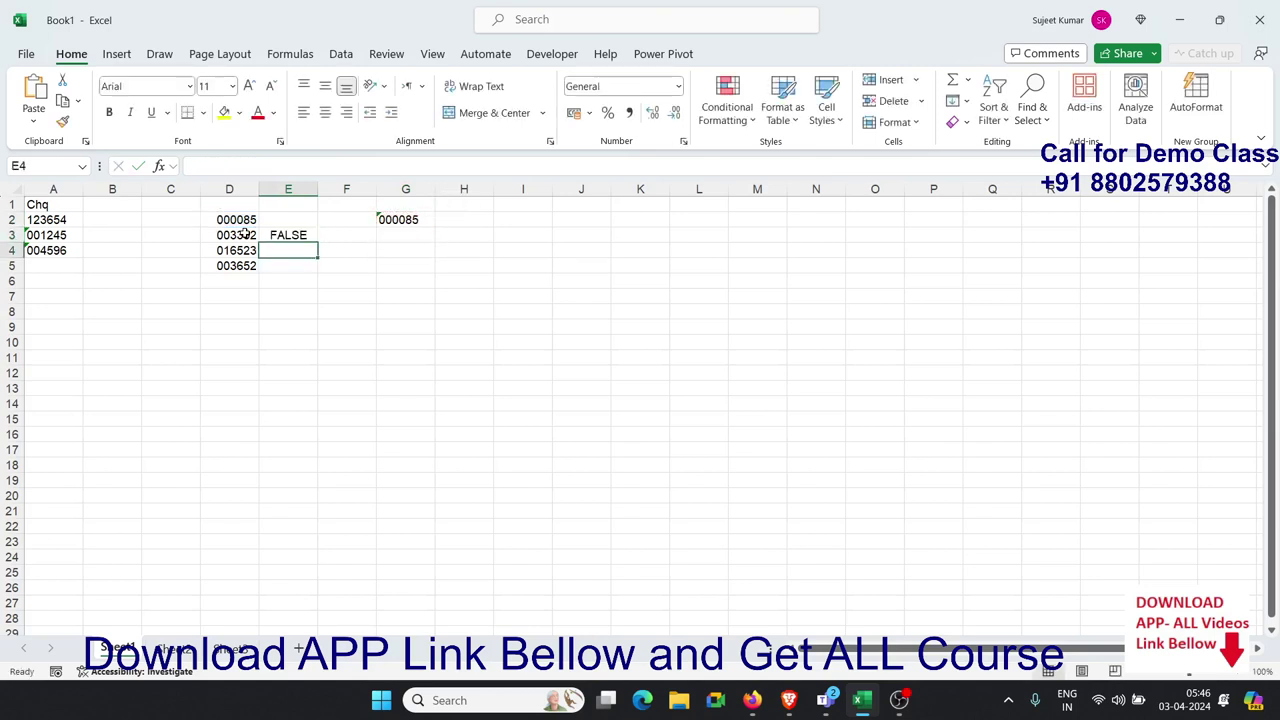
{"action": "key", "text": "Up"}
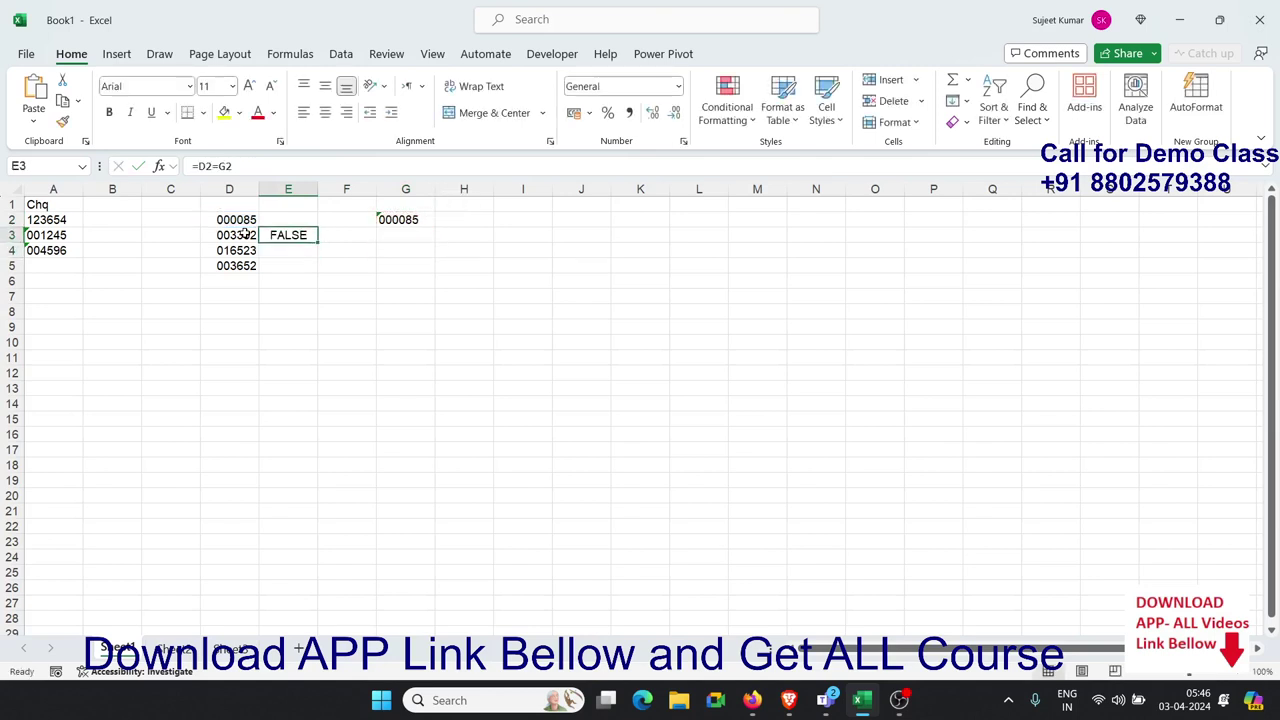
{"action": "key", "text": "Delete"}
{"action": "key", "text": "Left"}
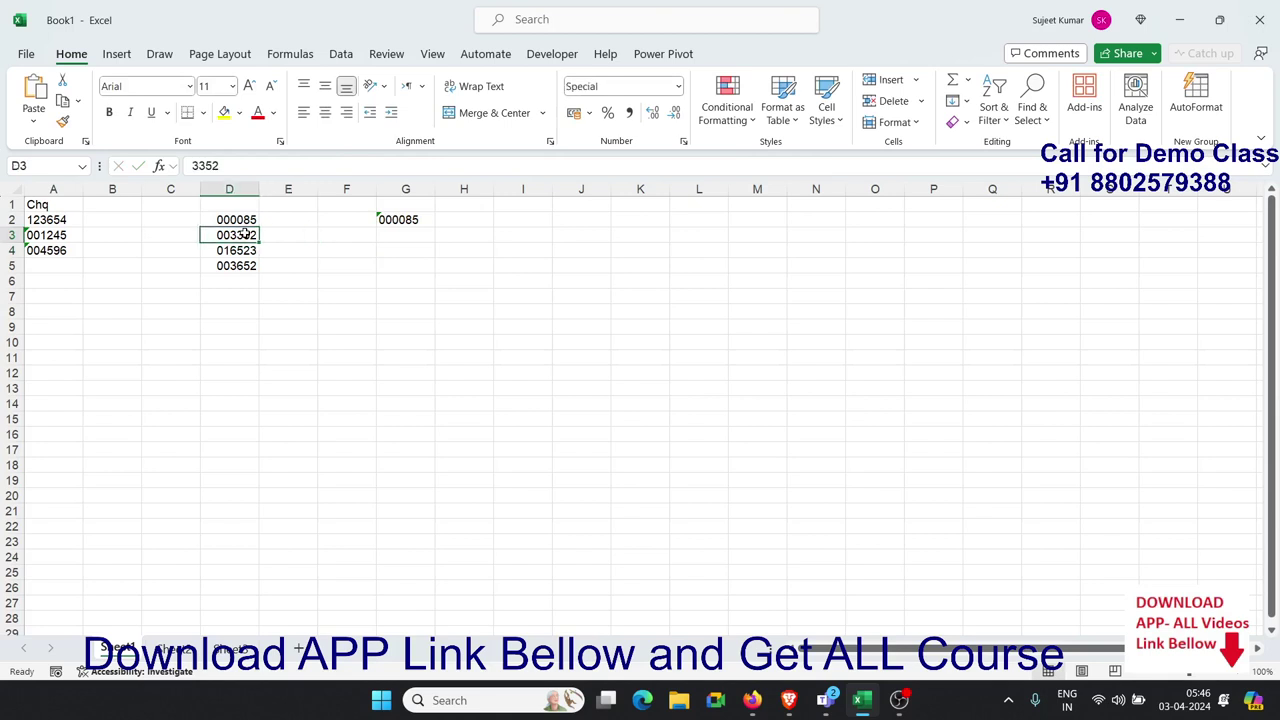
{"action": "key", "text": "ctrl+z"}
{"action": "key", "text": "ctrl+z"}
{"action": "key", "text": "ctrl+z"}
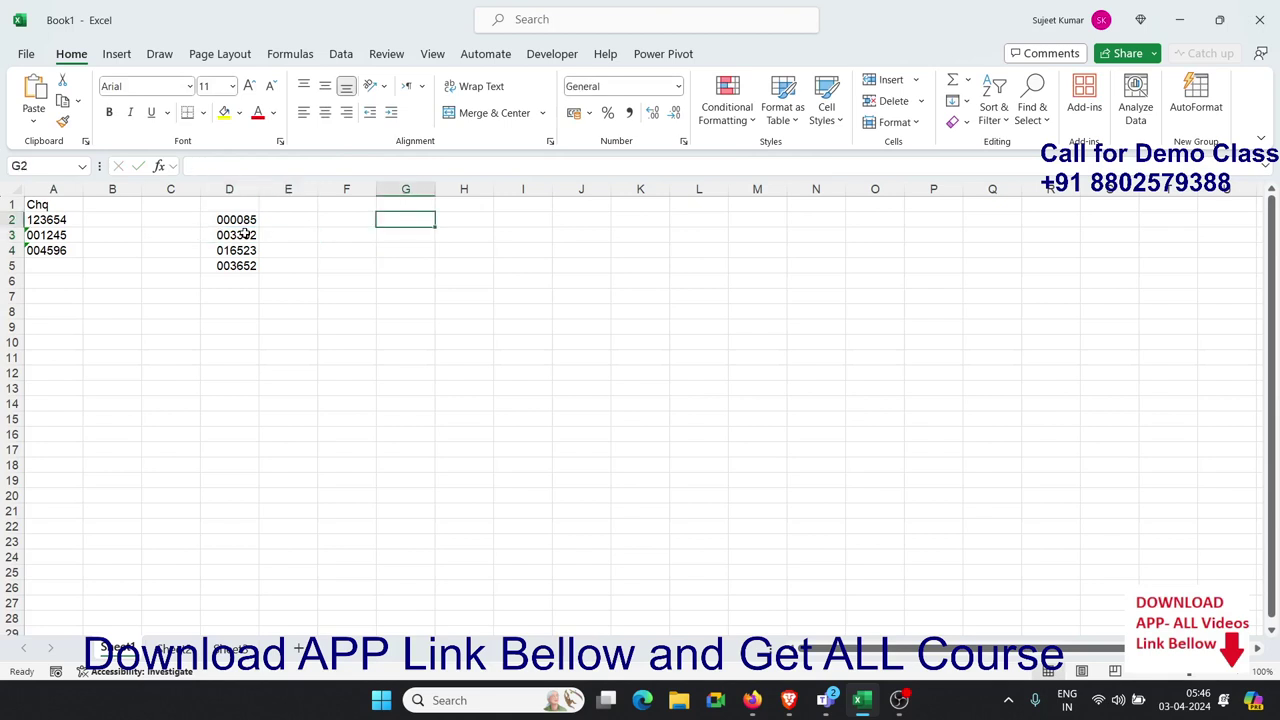
{"action": "key", "text": "ctrl+z"}
Enter =TEXT(D2,"000000") in E2, which shows 000085
{"action": "key", "text": "Right"}
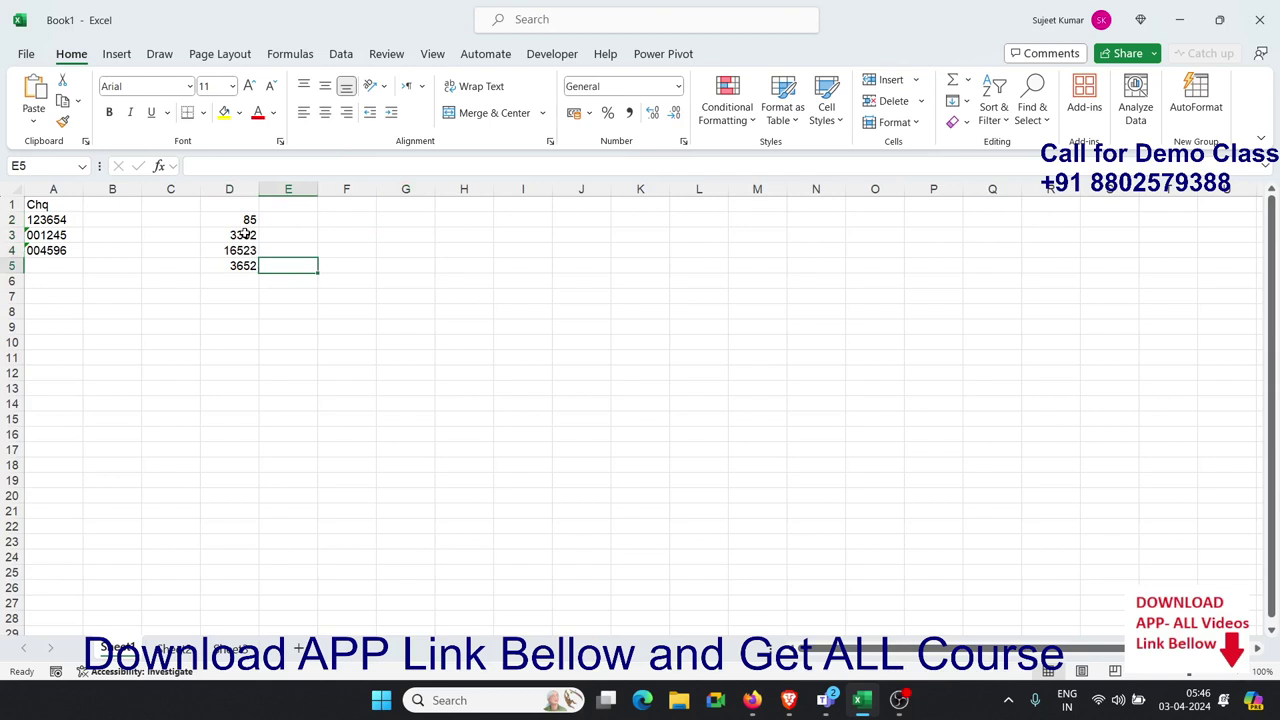
{"action": "key", "text": "ctrl+Up"}
{"action": "key", "text": "Down"}
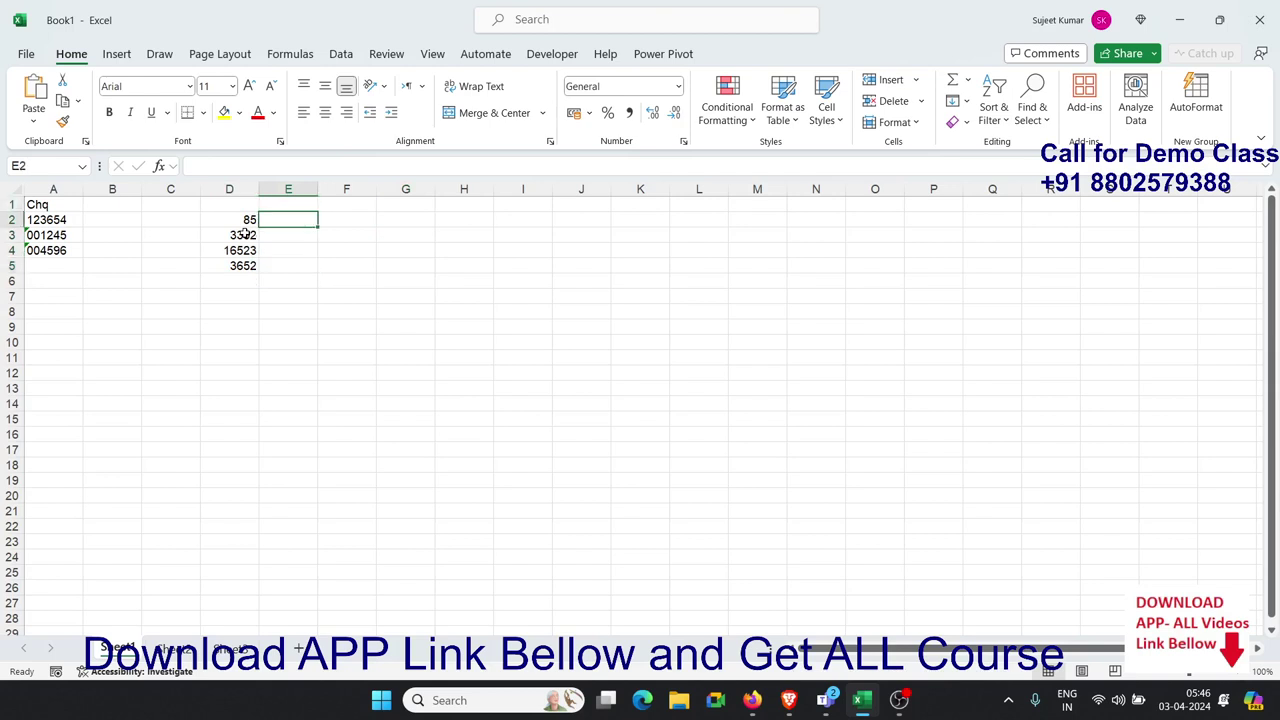
{"action": "type", "text": "=te"}
{"action": "key", "text": "Tab"}
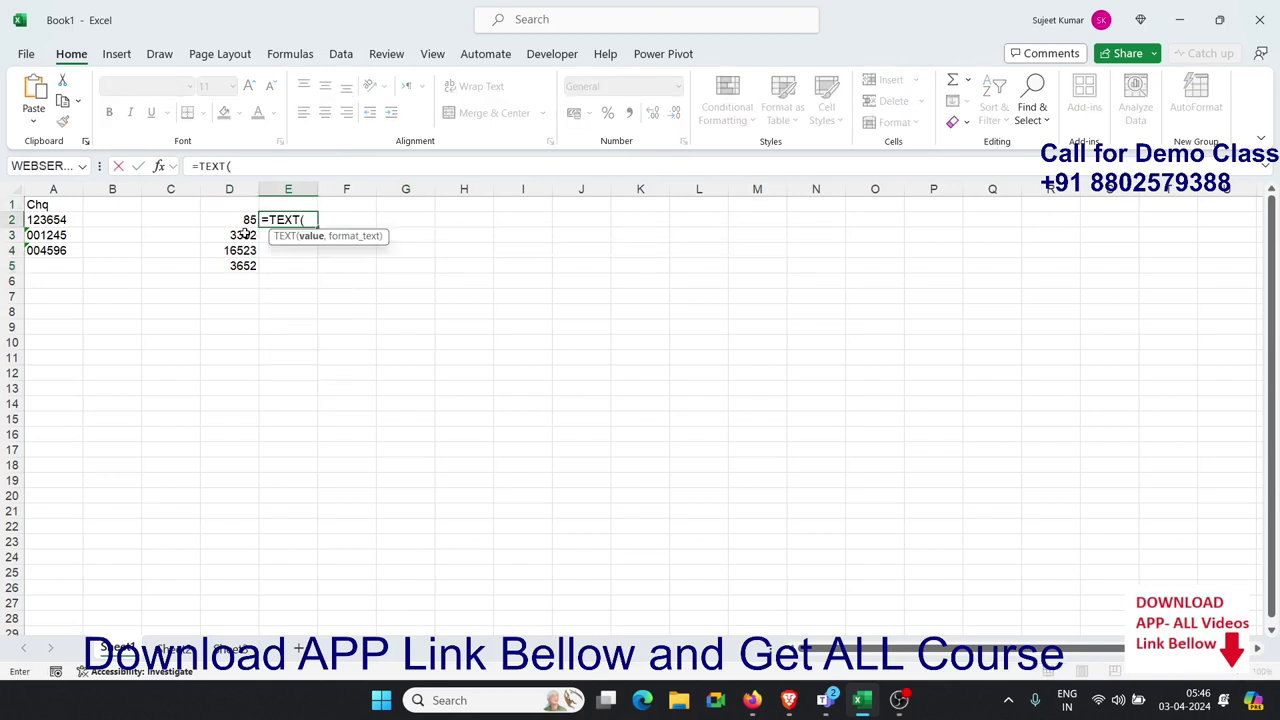
{"action": "key", "text": "Left"}
{"action": "type", "text": ","}
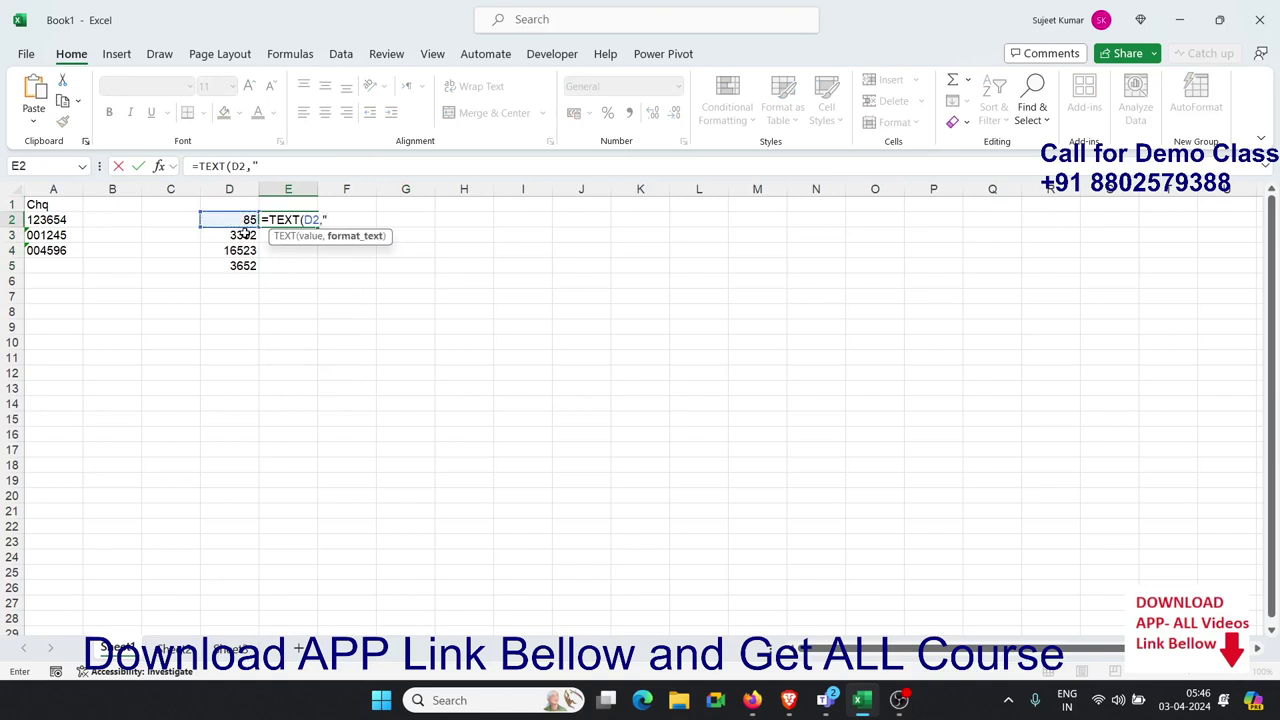
{"action": "type", "text": "000000"}
{"action": "type", "text": "\")"}
{"action": "key", "text": "Return"}
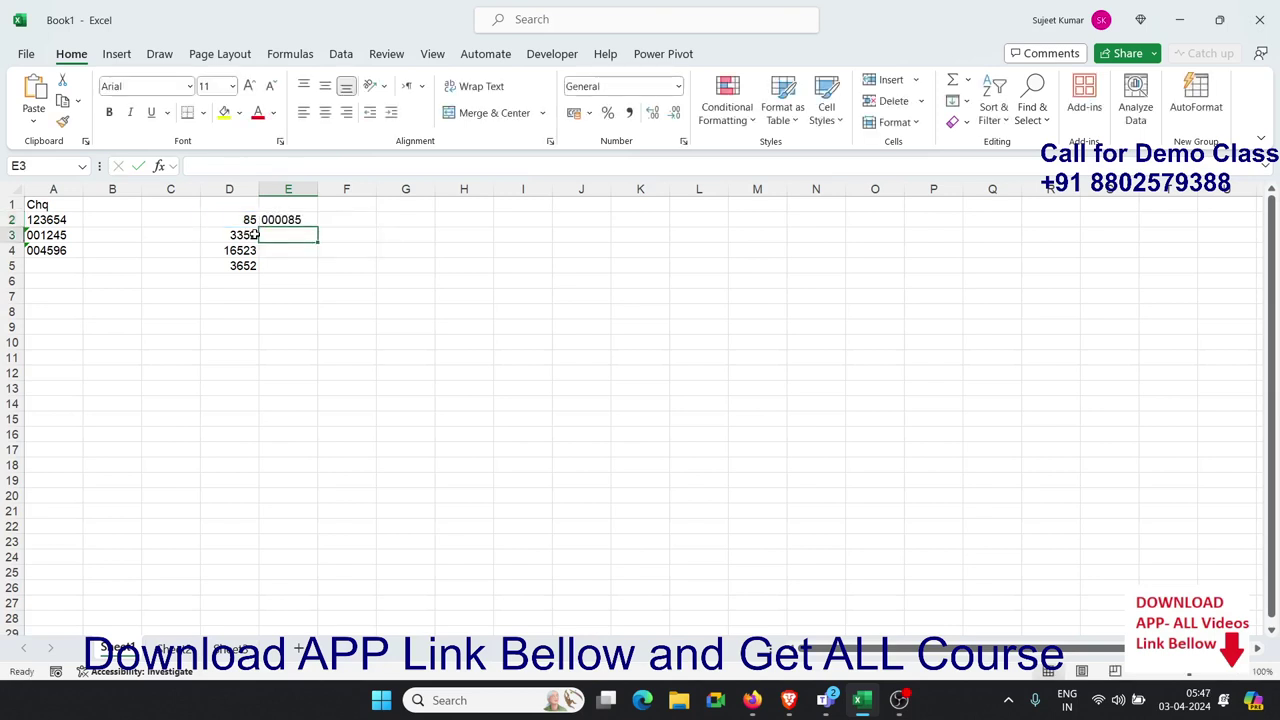
Fill the TEXT formula down from E2 through E5
{"action": "key", "text": "Left"}
{"action": "key", "text": "ctrl+Down"}
{"action": "key", "text": "Right"}
{"action": "key", "text": "ctrl+shift+Up"}
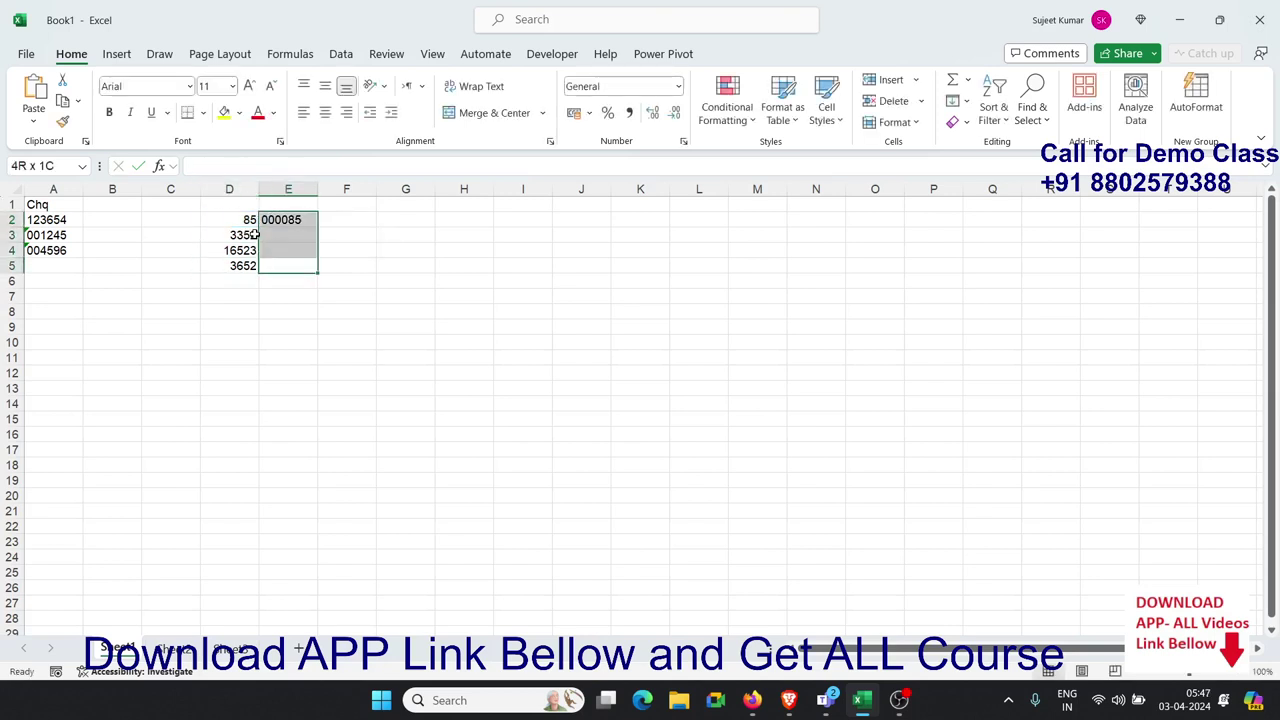
{"action": "key", "text": "ctrl+d"}
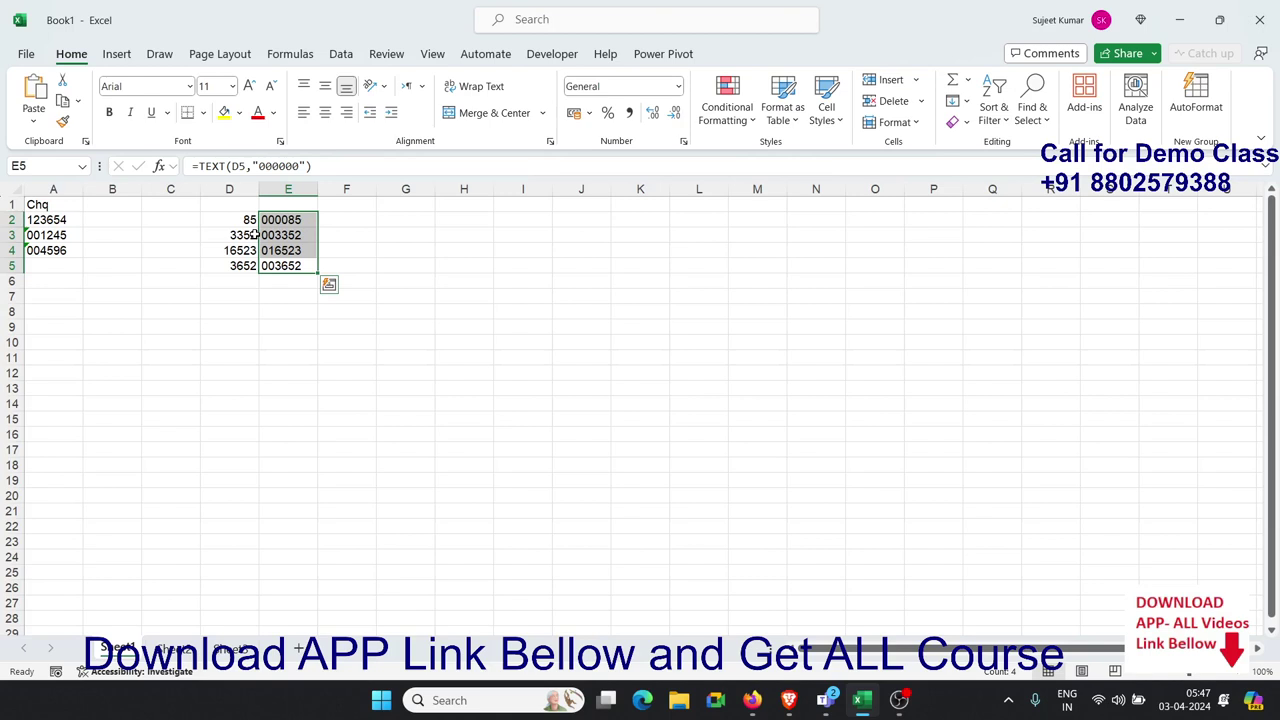
{"action": "key", "text": "Right"}
{"action": "key", "text": "Up"}
{"action": "key", "text": "Right"}
{"action": "key", "text": "Up"}
{"action": "key", "text": "Right"}
{"action": "key", "text": "Up"}
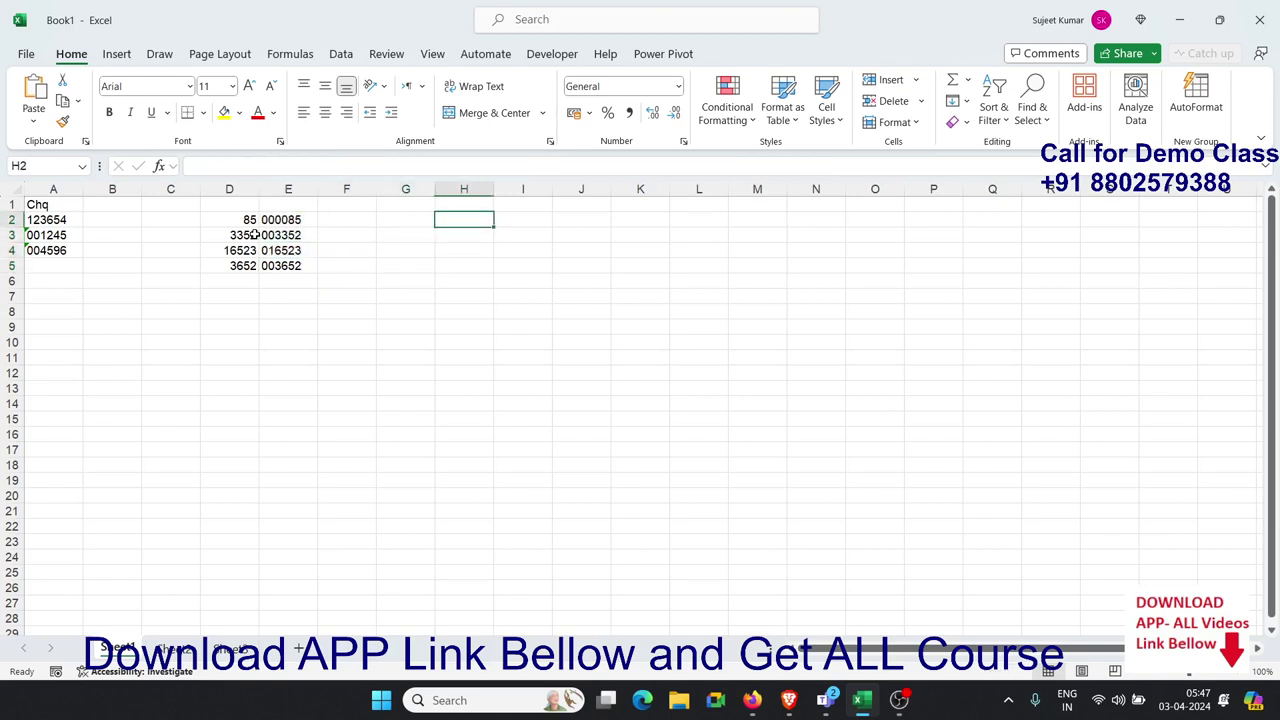
Type '000085 in H2 and add a G3 formula comparing E2 with H2, returning TRUE
{"action": "type", "text": "'0"}
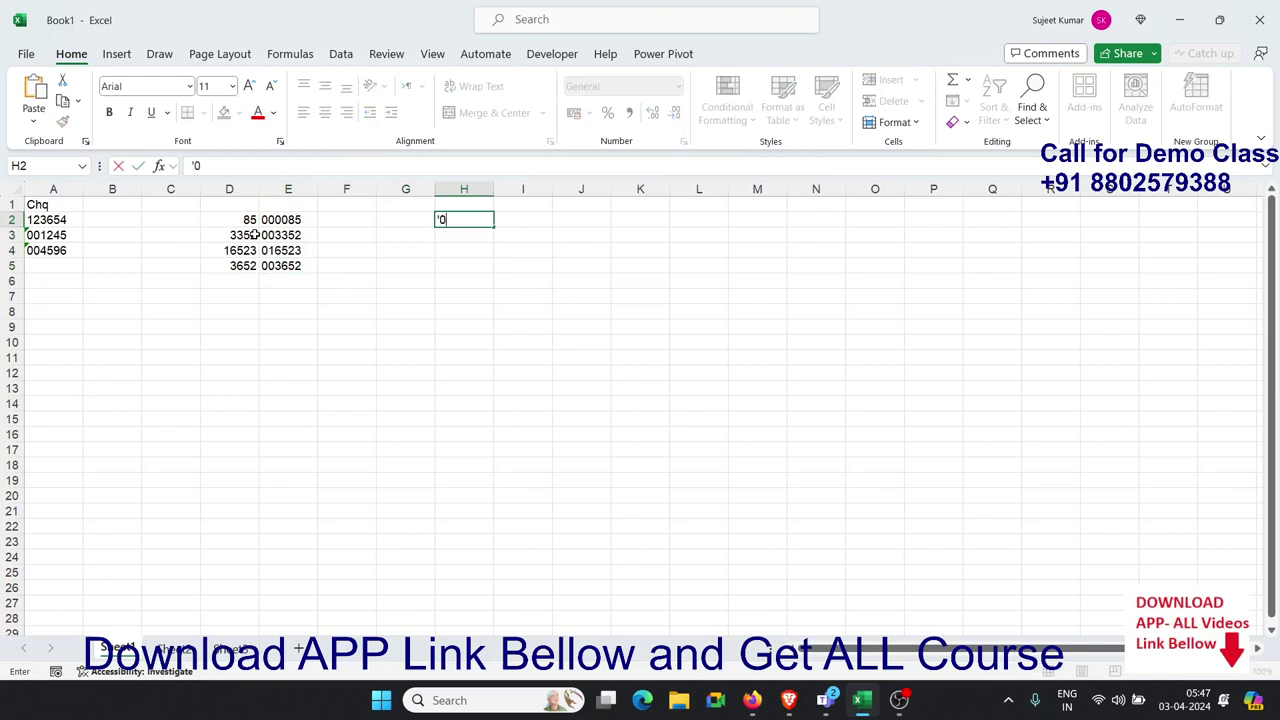
{"action": "type", "text": "00085"}
{"action": "key", "text": "Return"}
{"action": "key", "text": "Left"}
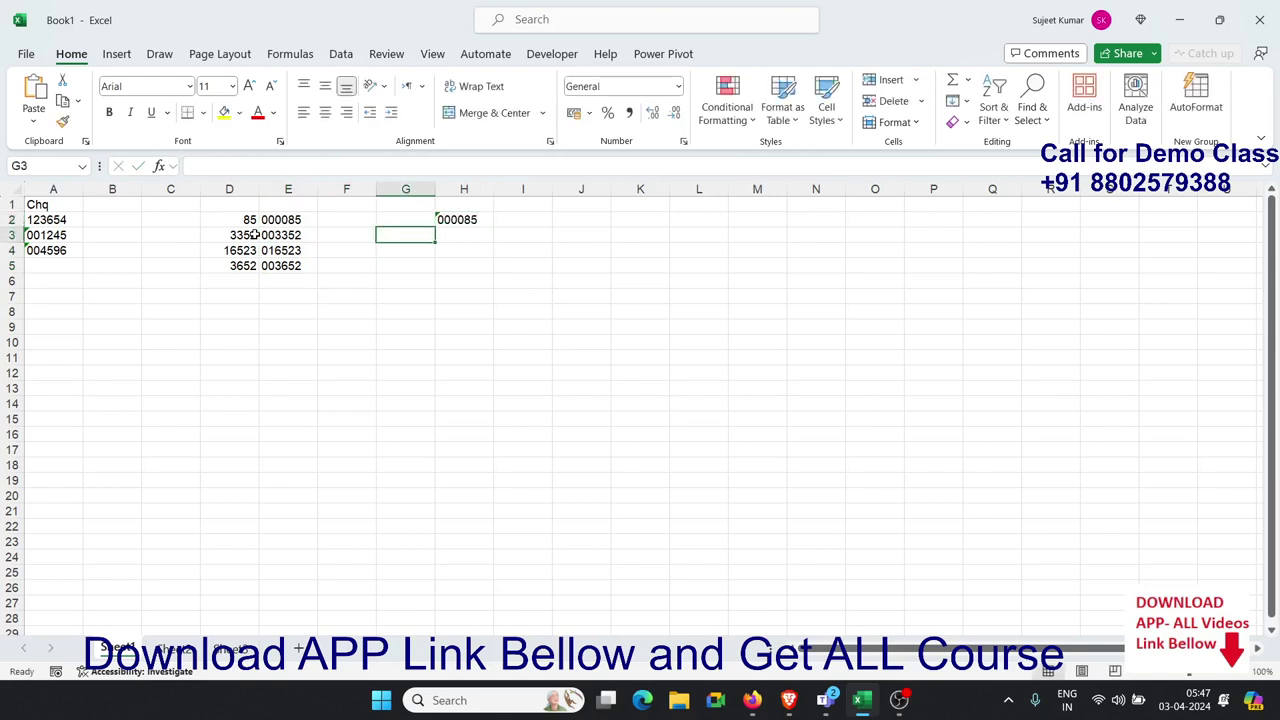
{"action": "type", "text": "="}
{"action": "key", "text": "Left"}
{"action": "key", "text": "Left"}
{"action": "key", "text": "Up"}
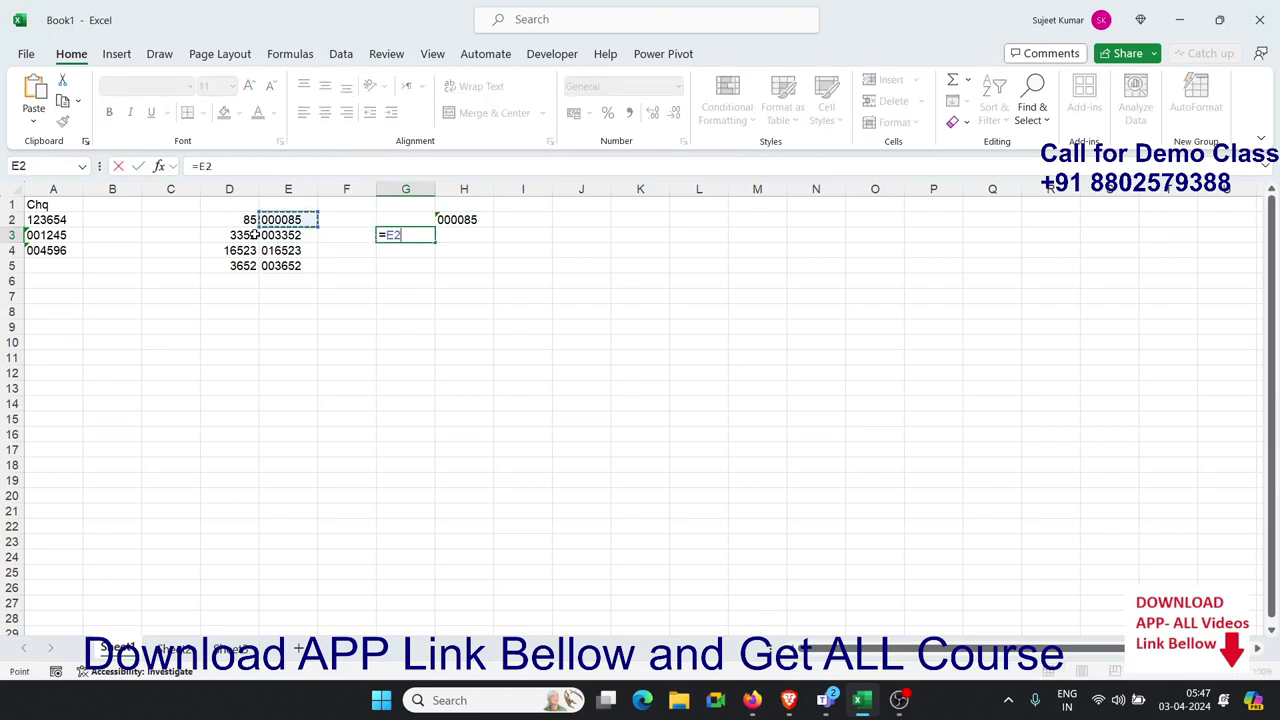
{"action": "type", "text": "="}
{"action": "key", "text": "Right"}
{"action": "key", "text": "Up"}
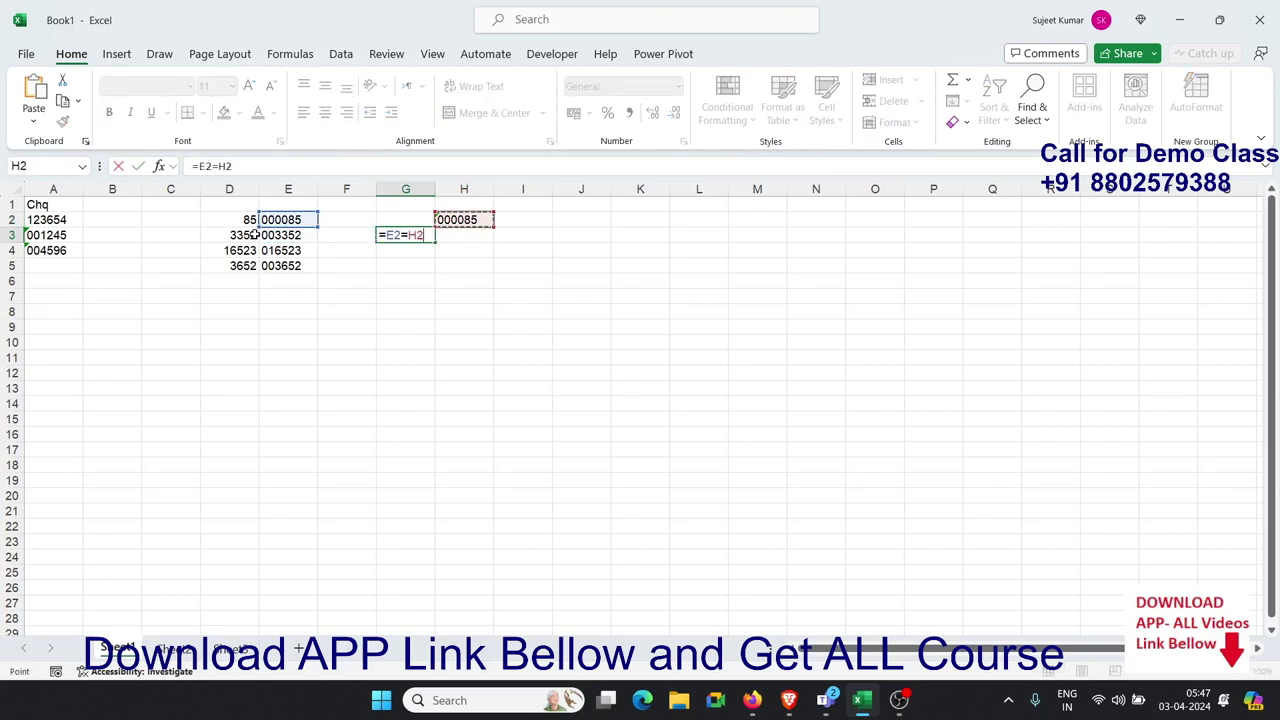
{"action": "key", "text": "Return"}
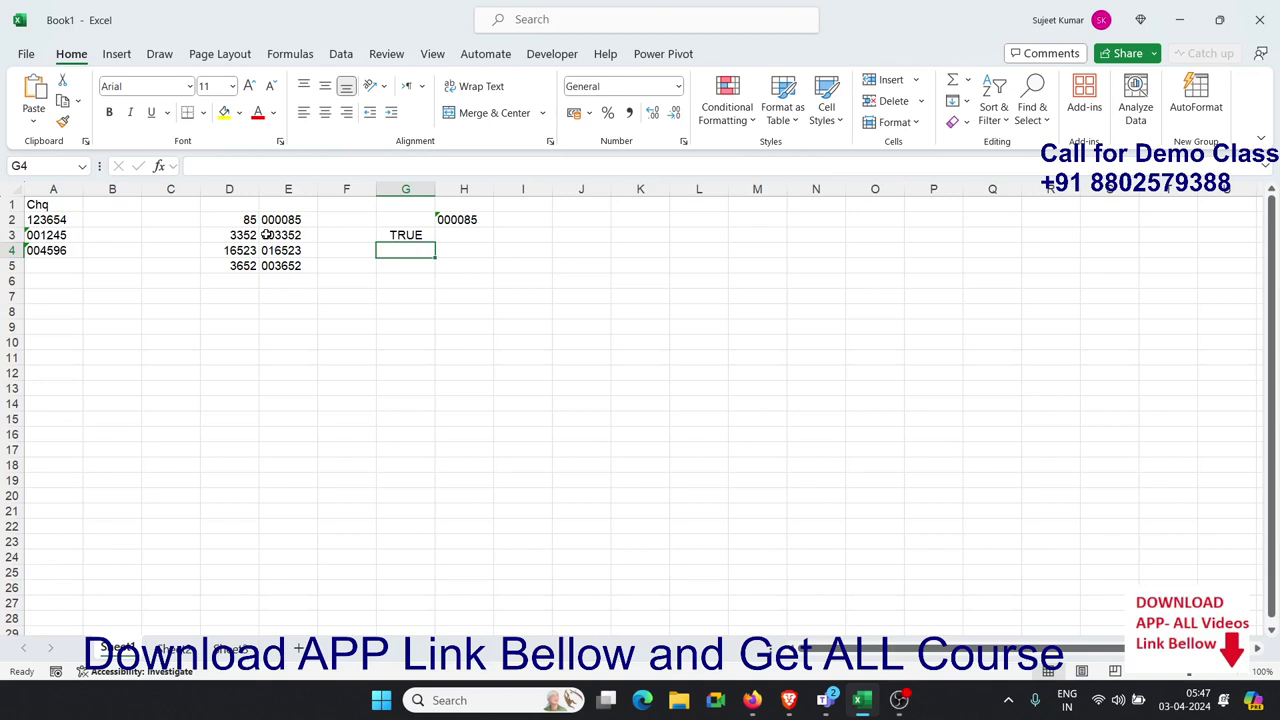
Inspect E4's number format in Format Cells without changing it
{"action": "key", "text": "Left"}
{"action": "key", "text": "Left"}
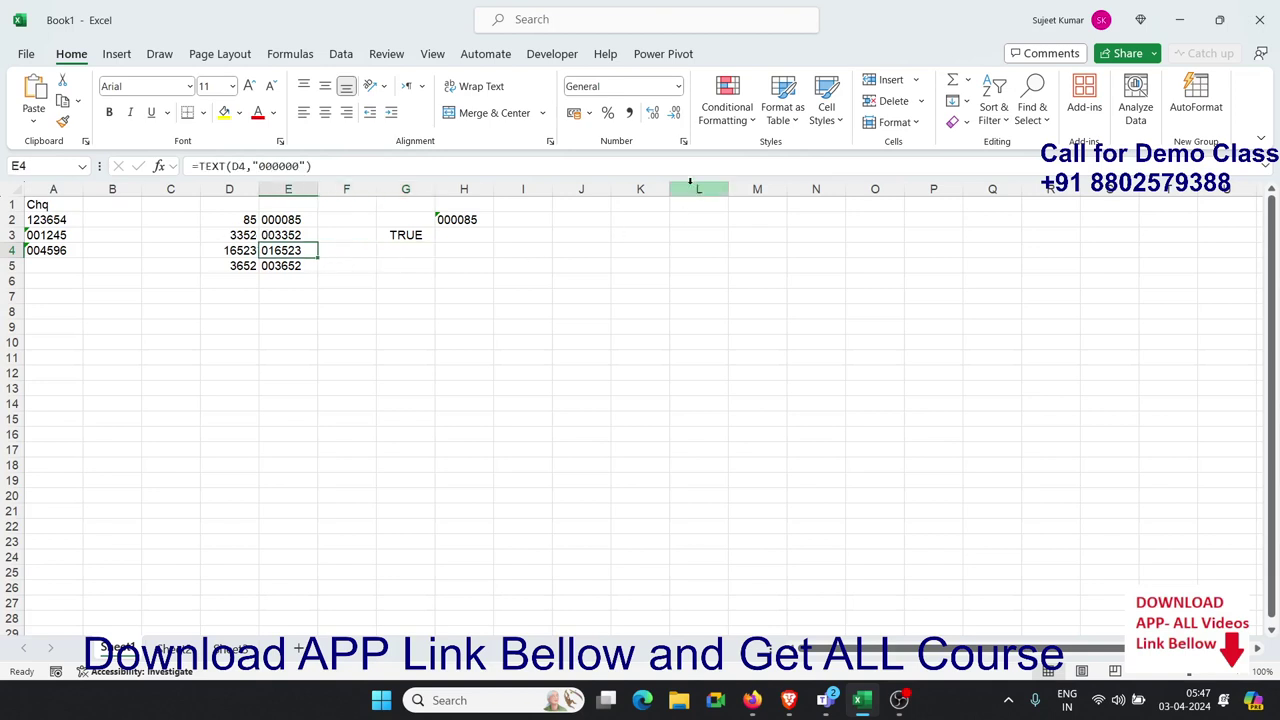
{"action": "left_click", "coordinate": [684, 141]}
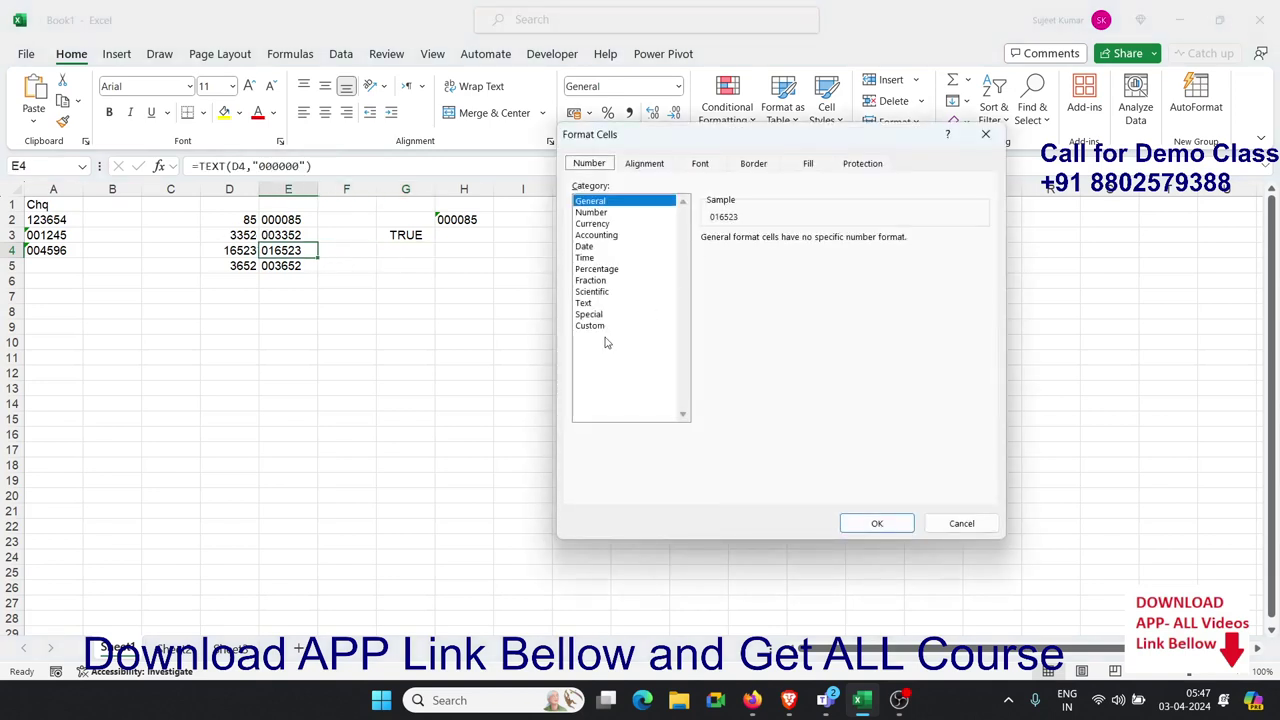
{"action": "left_click", "coordinate": [603, 326]}
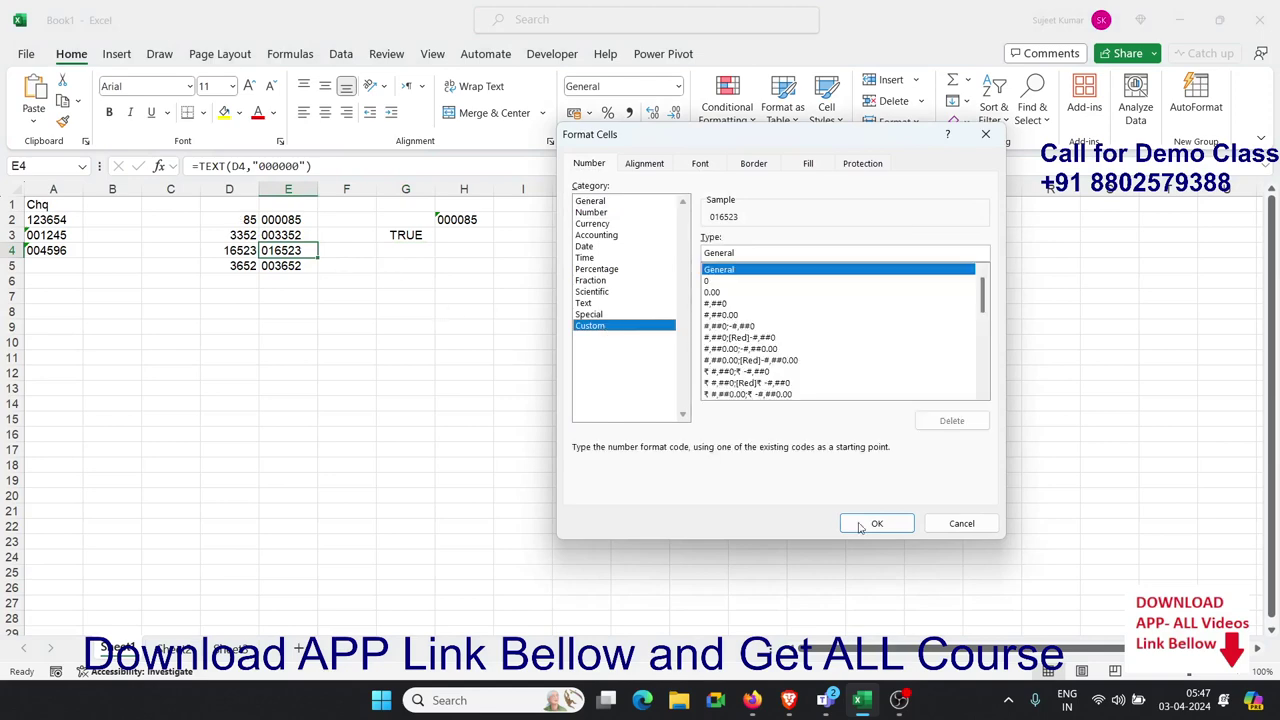
{"action": "left_click", "coordinate": [955, 526]}
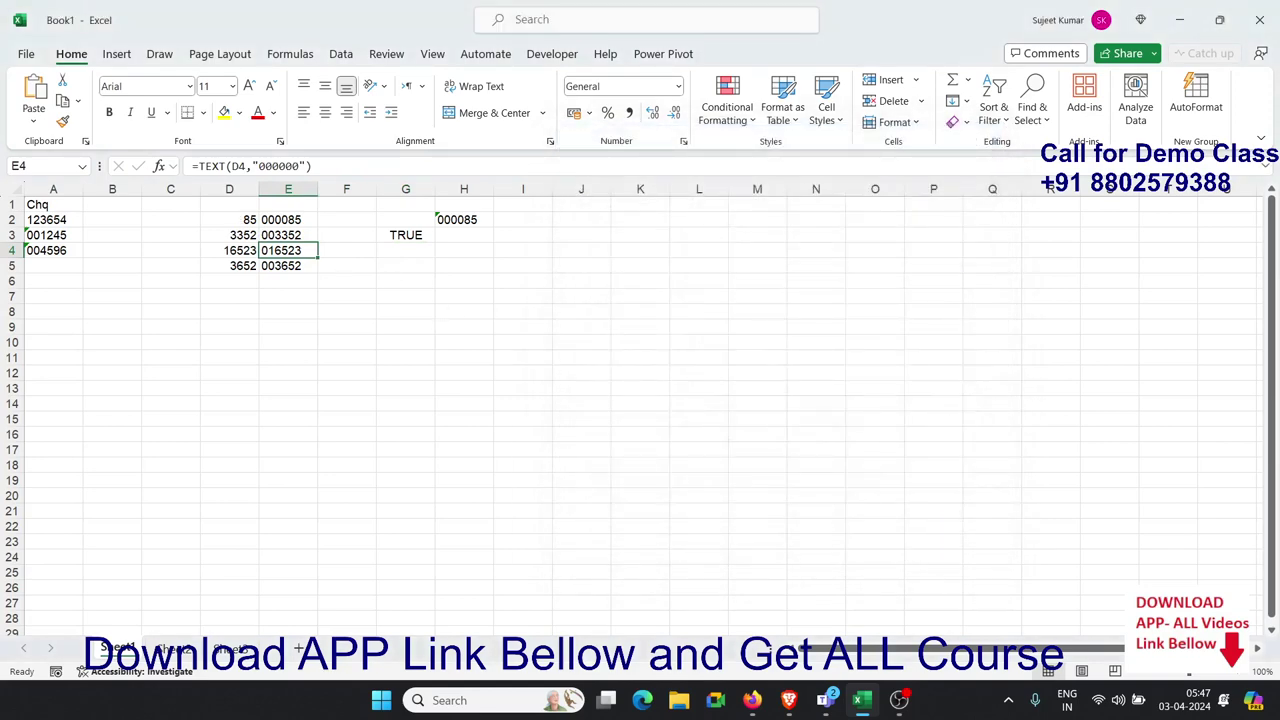
In File Explorer, go to Pictures and open the BI folder
{"action": "left_click", "coordinate": [679, 700]}
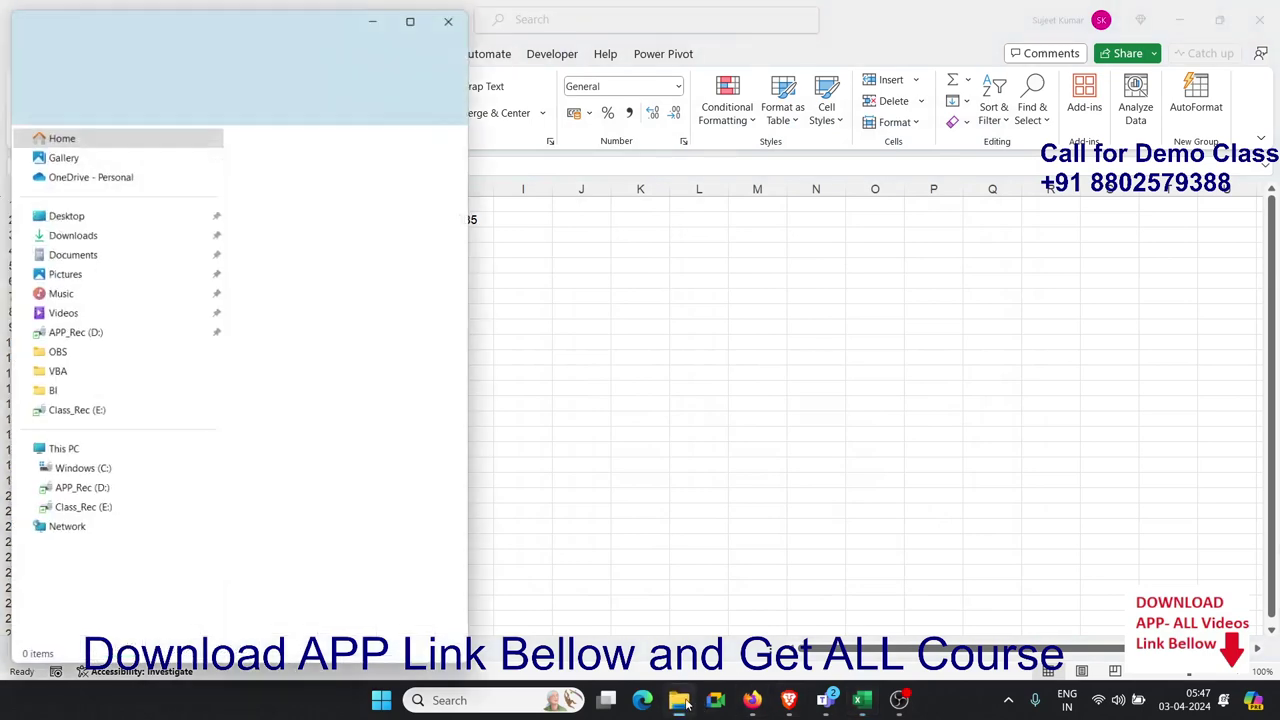
{"action": "left_click", "coordinate": [104, 276]}
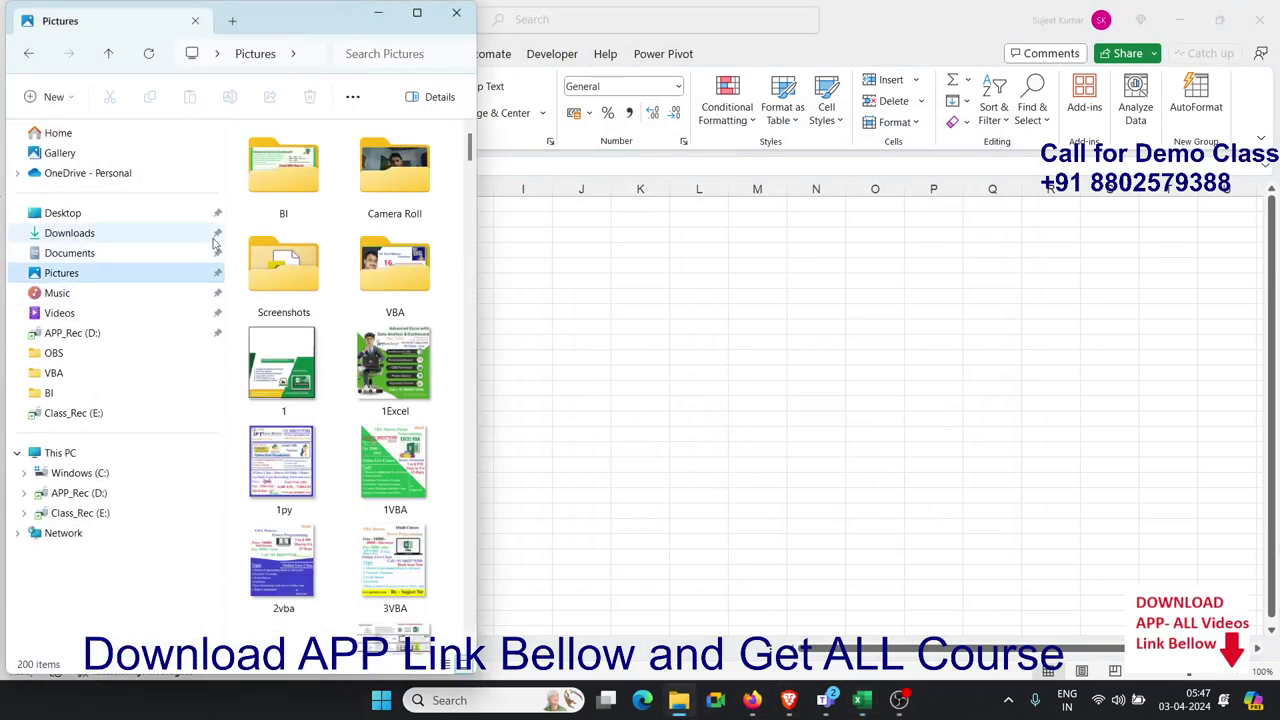
{"action": "double_click", "coordinate": [256, 190]}
{"action": "scroll", "coordinate": [345, 363], "scroll_direction": "down", "scroll_amount": 3}
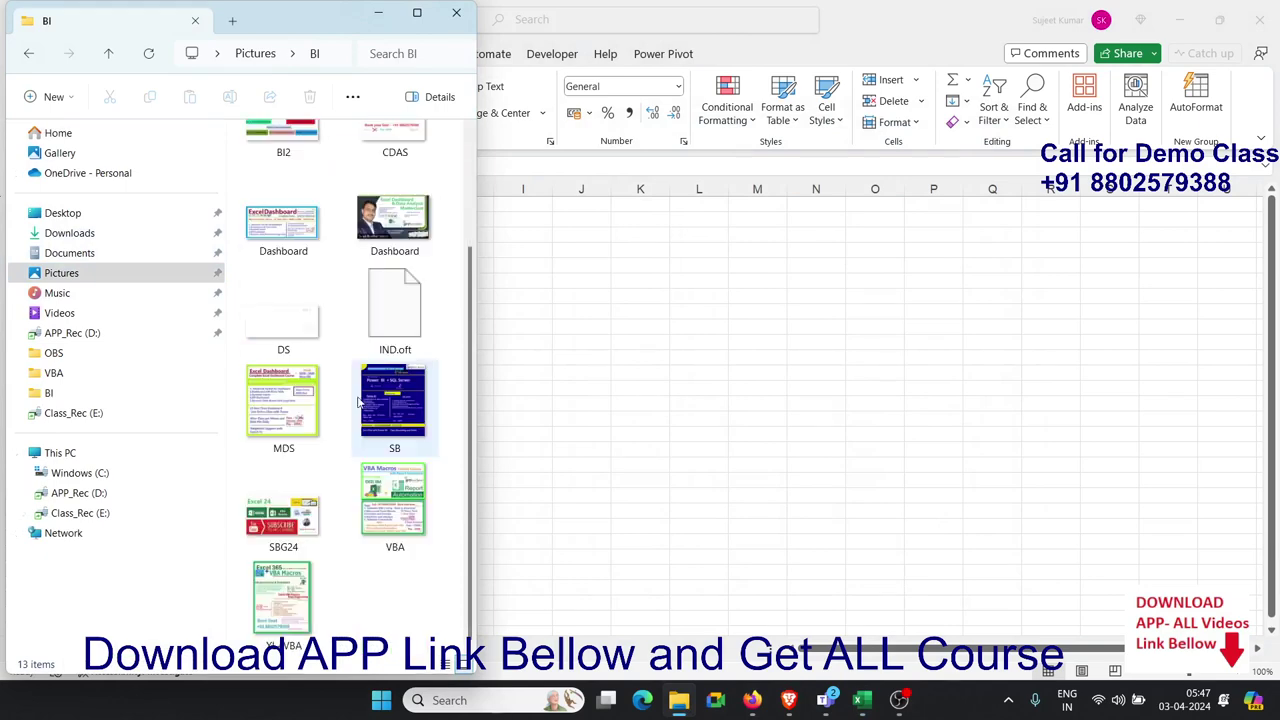
View XL+VBA.jpg in Photos, then minimize it and go back to Excel
{"action": "left_click", "coordinate": [277, 600]}
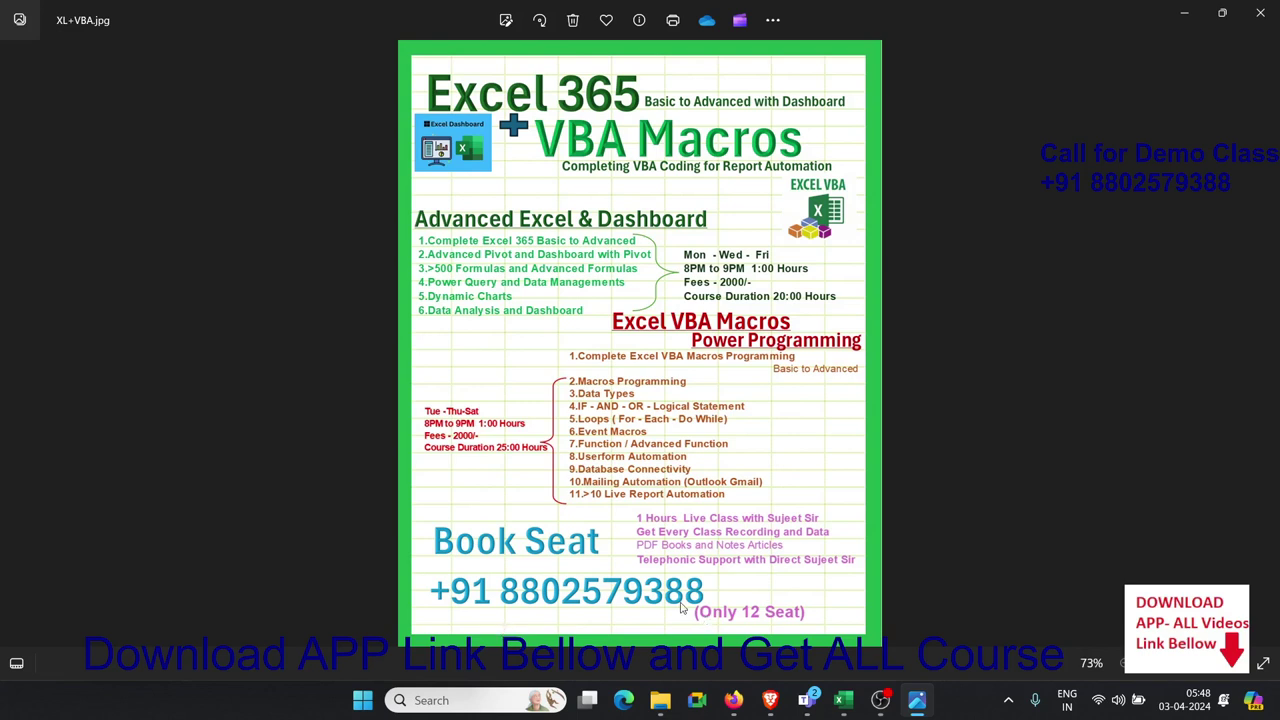
{"action": "left_click", "coordinate": [1190, 14]}
{"action": "left_click", "coordinate": [565, 328]}
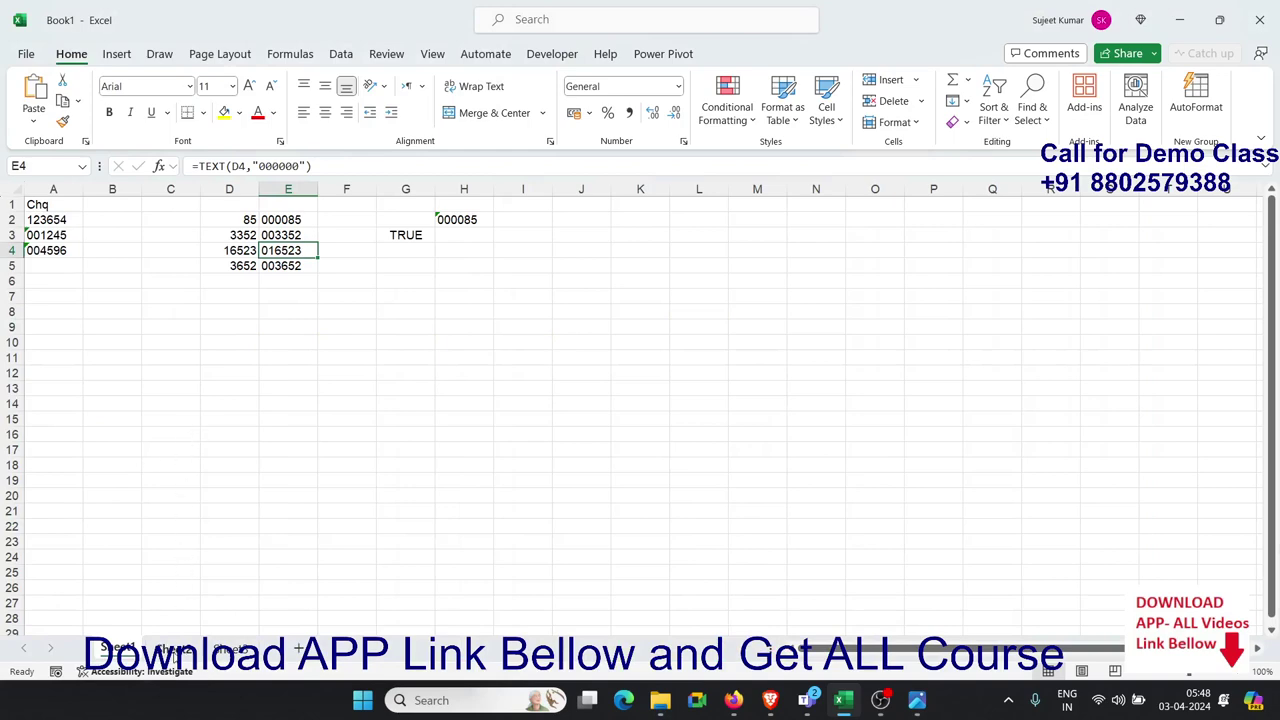
Go to Sheet2 and enter the heading Amt in cell A1
{"action": "left_click", "coordinate": [174, 649]}
{"action": "scroll", "coordinate": [156, 490], "scroll_direction": "up", "scroll_amount": 2}
{"action": "scroll", "coordinate": [156, 490], "scroll_direction": "up", "scroll_amount": 2}
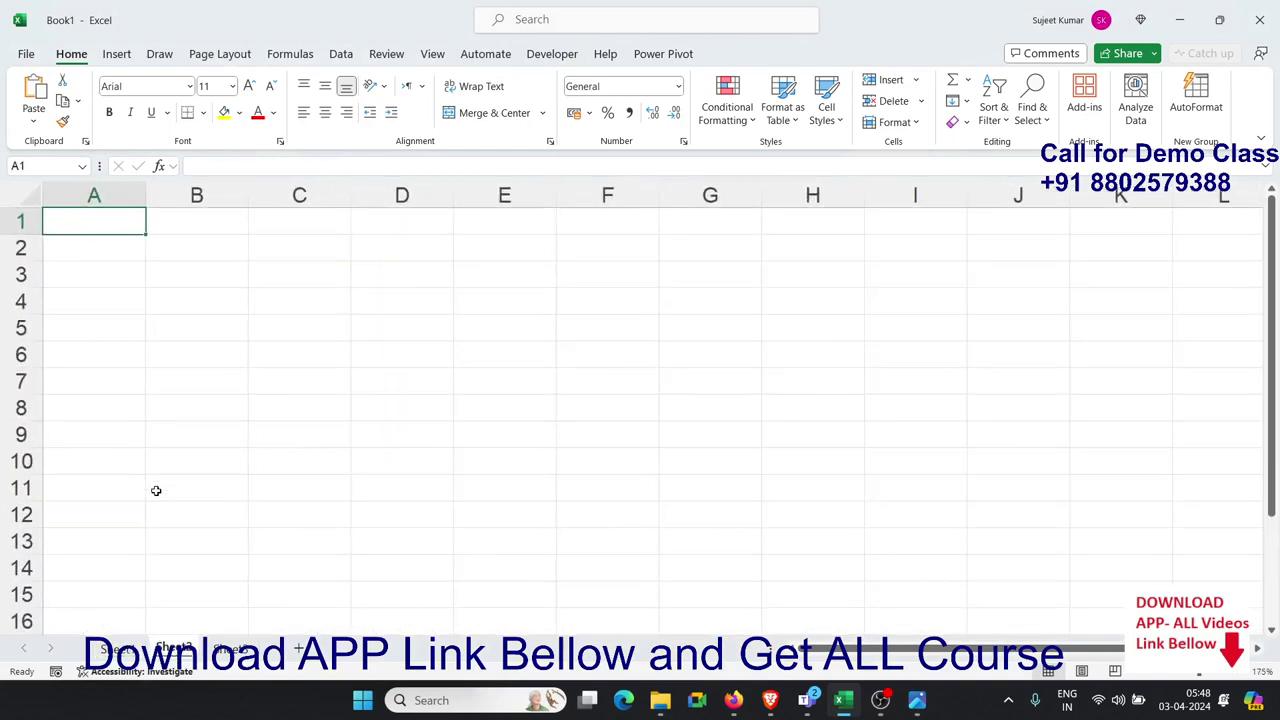
{"action": "scroll", "coordinate": [156, 490], "scroll_direction": "up", "scroll_amount": 3}
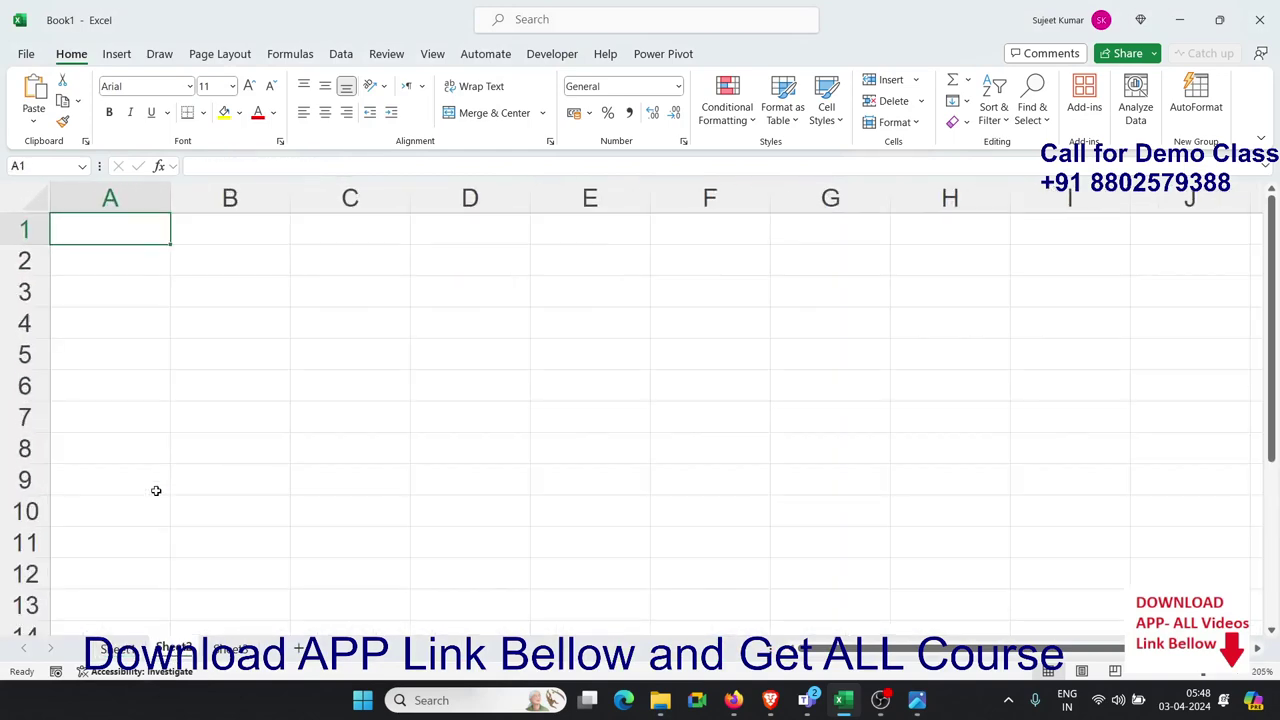
{"action": "left_click", "coordinate": [159, 266]}
{"action": "left_click", "coordinate": [143, 229]}
{"action": "type", "text": "A"}
{"action": "type", "text": "mt"}
{"action": "key", "text": "Return"}
Try a test value of 500 in A2, then clear it so A2 stays empty
{"action": "type", "text": "5"}
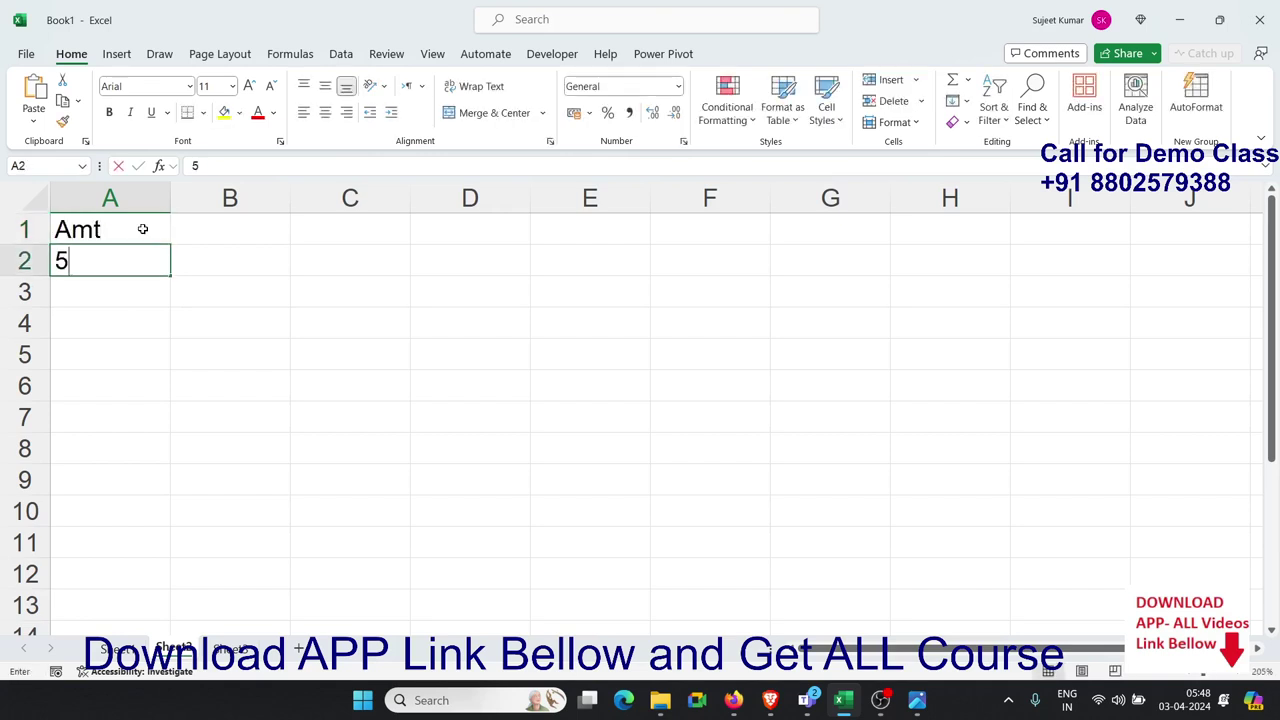
{"action": "type", "text": "00"}
{"action": "key", "text": "Return"}
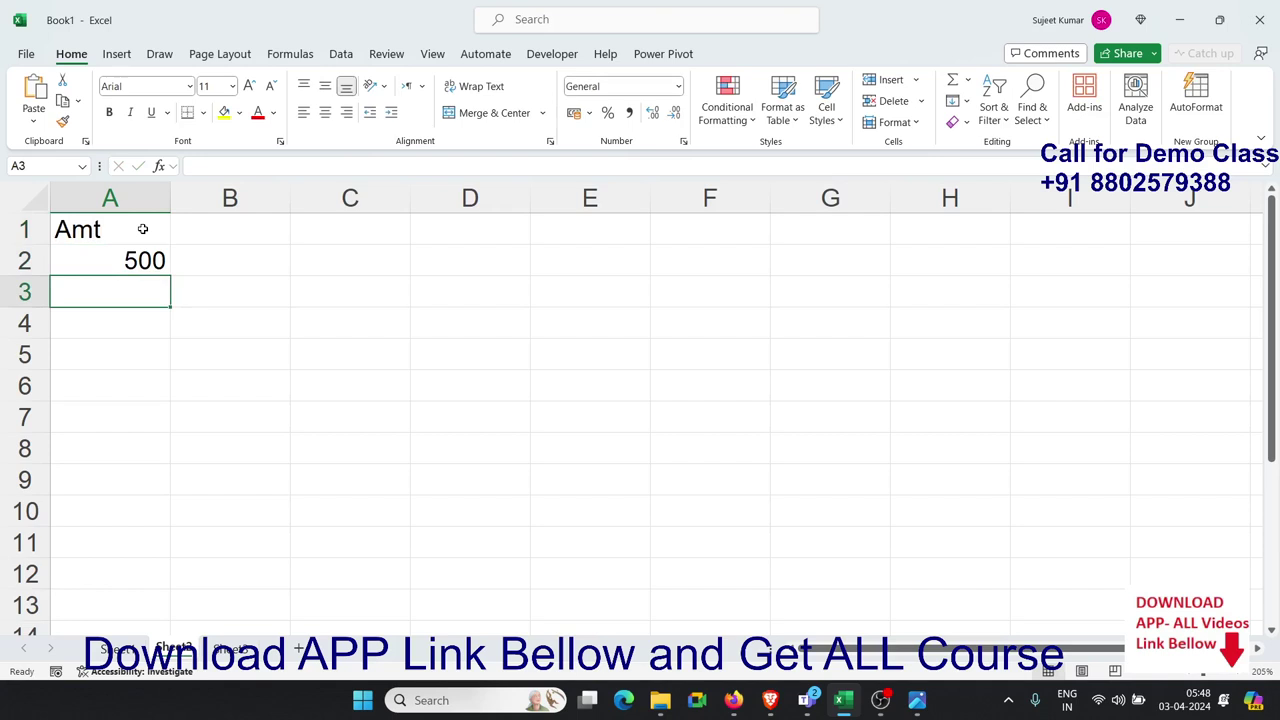
{"action": "key", "text": "Up"}
{"action": "key", "text": "Delete"}
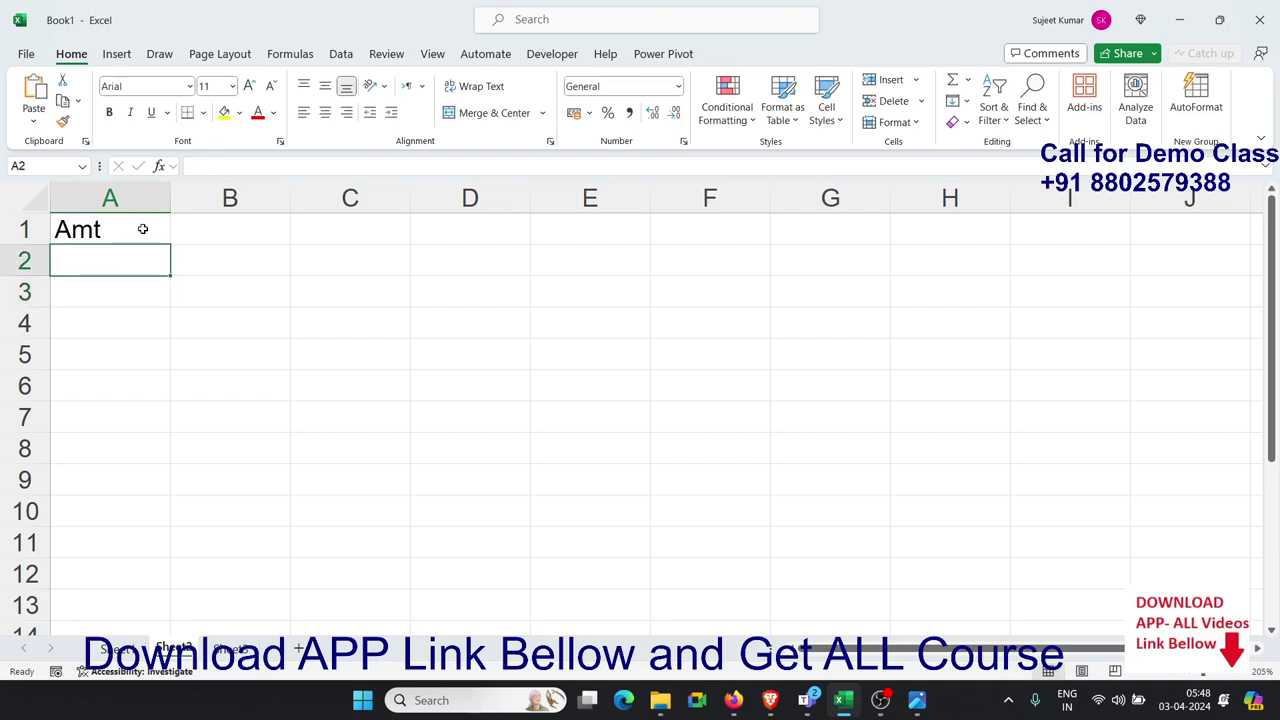
{"action": "type", "text": "500"}
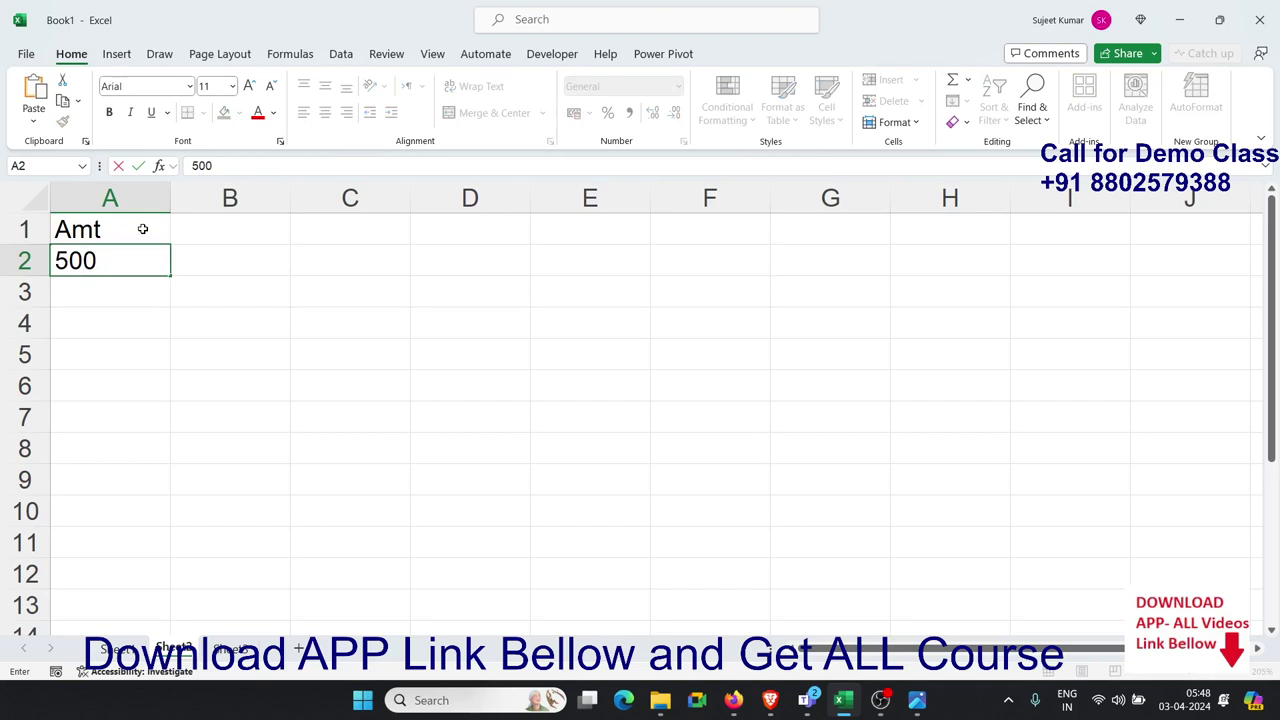
{"action": "key", "text": "Escape"}
{"action": "type", "text": "5"}
{"action": "type", "text": "0"}
{"action": "key", "text": "Escape"}
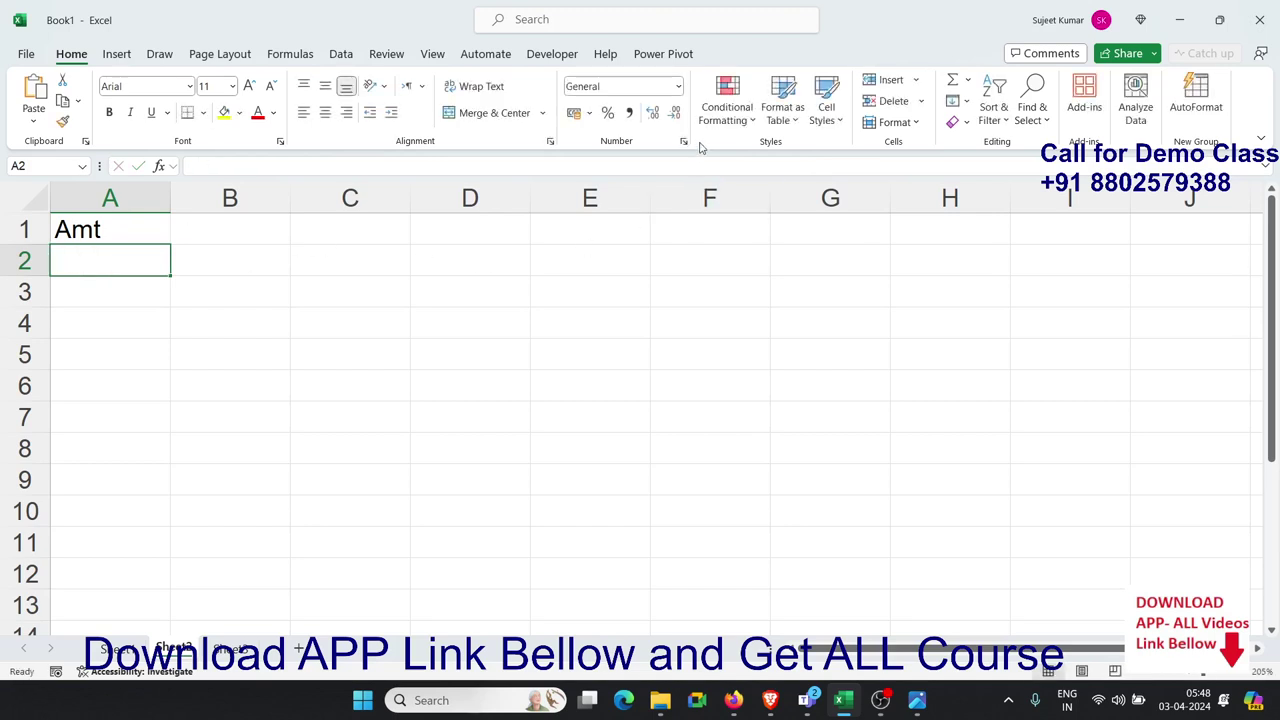
Give A2 a custom "MRP" prefix format and enter 500 in it
{"action": "left_click", "coordinate": [684, 142]}
{"action": "left_click", "coordinate": [590, 325]}
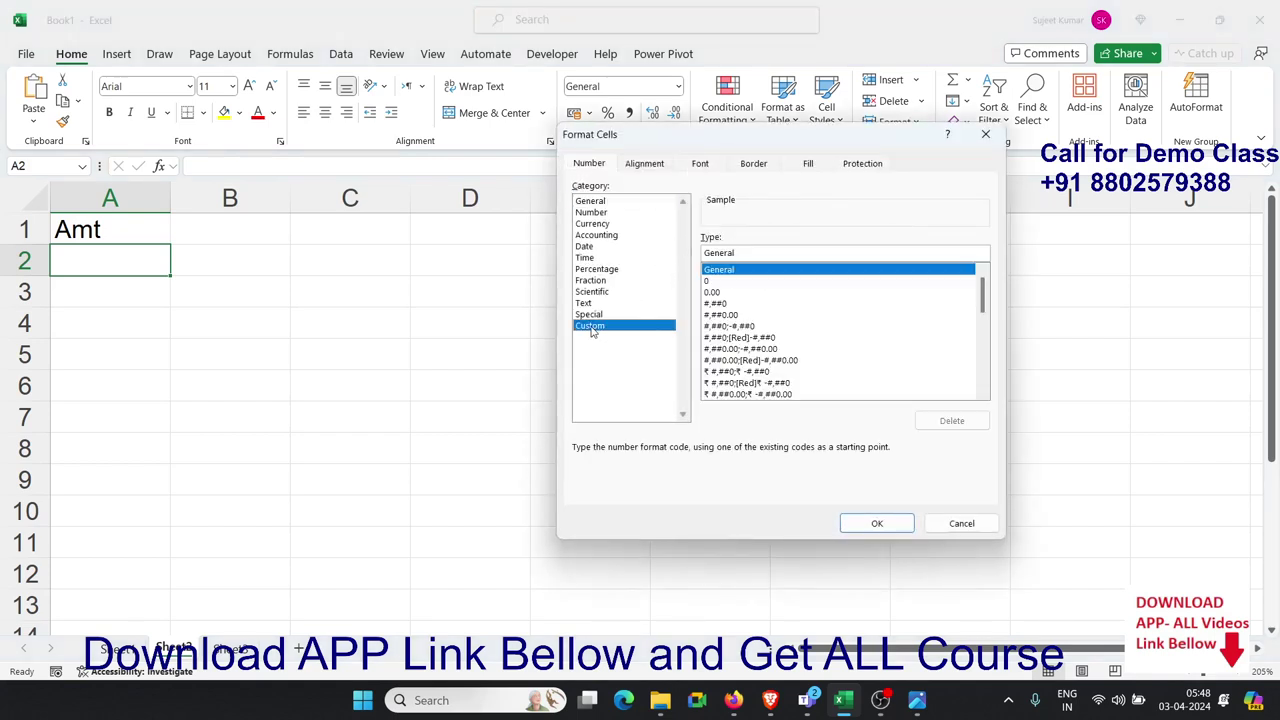
{"action": "double_click", "coordinate": [735, 252]}
{"action": "type", "text": "\""}
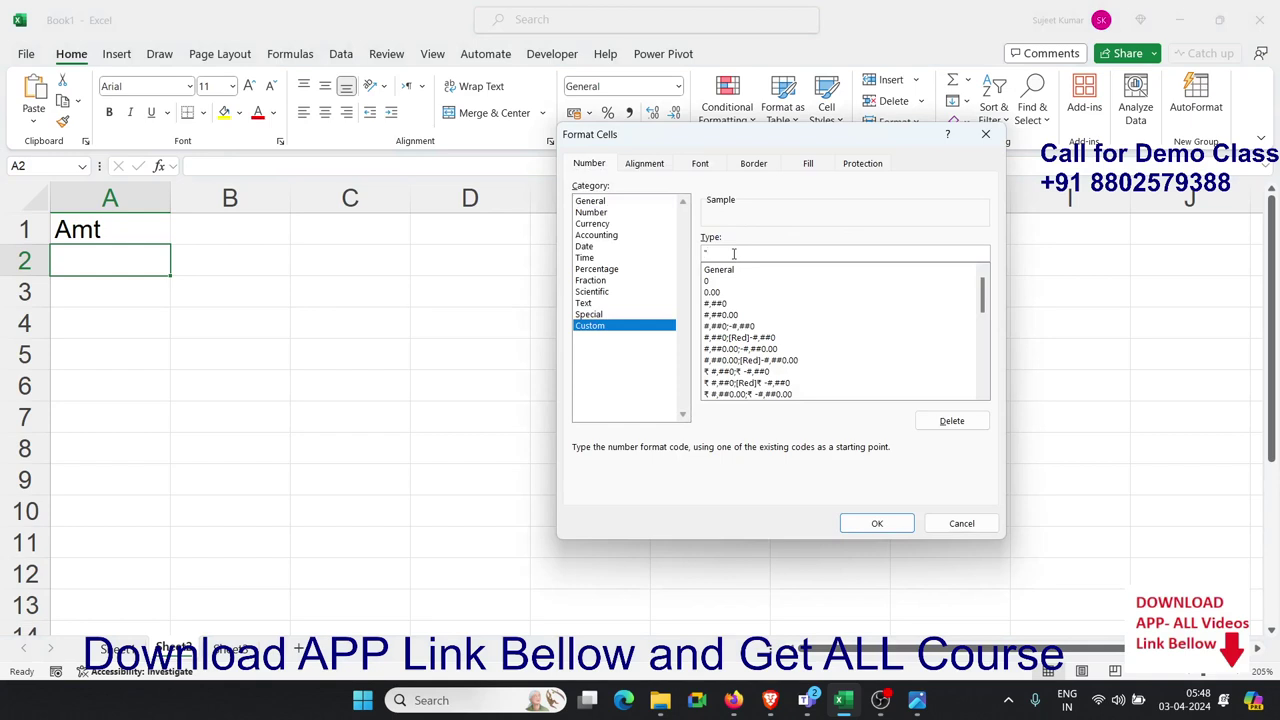
{"action": "type", "text": "M"}
{"action": "type", "text": "RP"}
{"action": "key", "text": "Return"}
{"action": "type", "text": "500"}
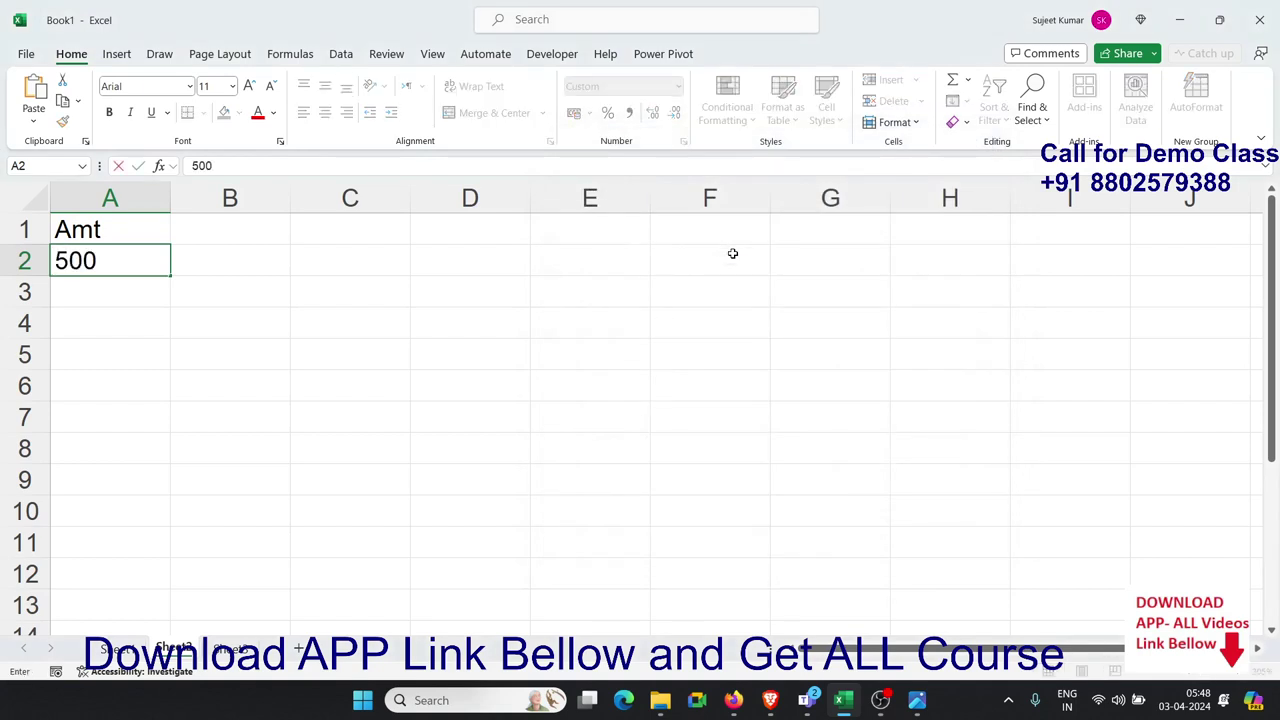
{"action": "key", "text": "Return"}
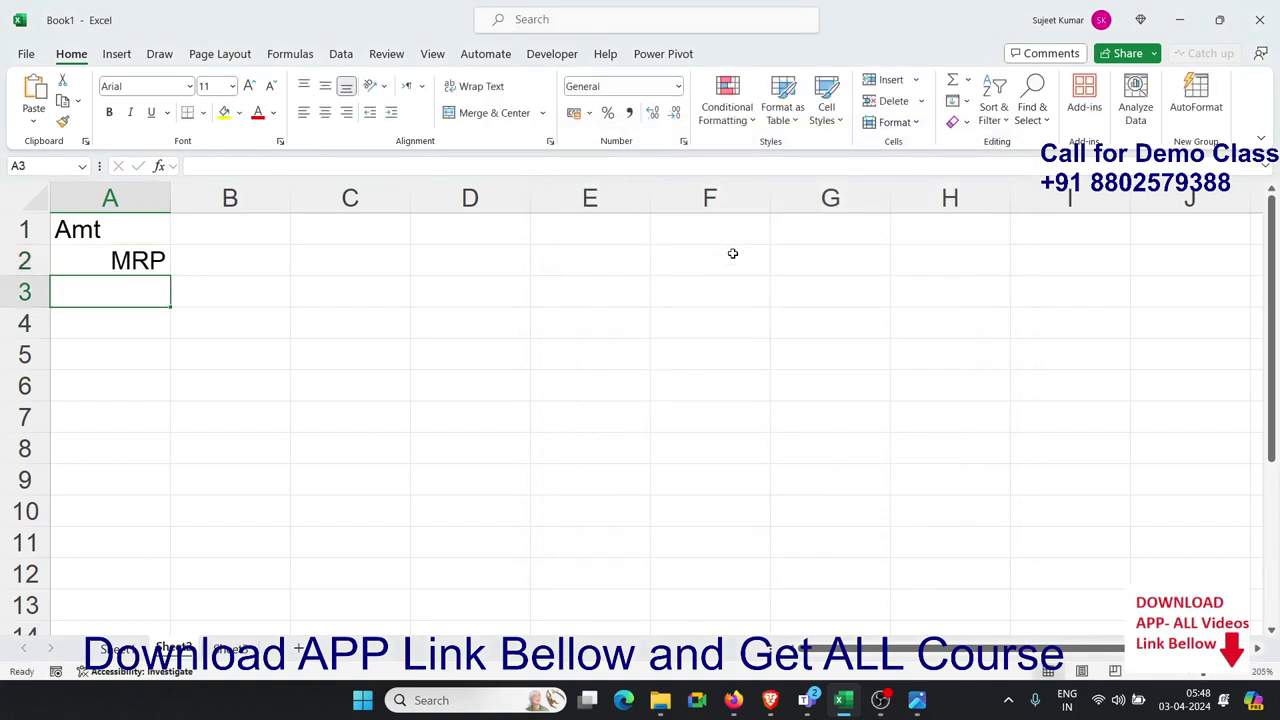
{"action": "key", "text": "Up"}
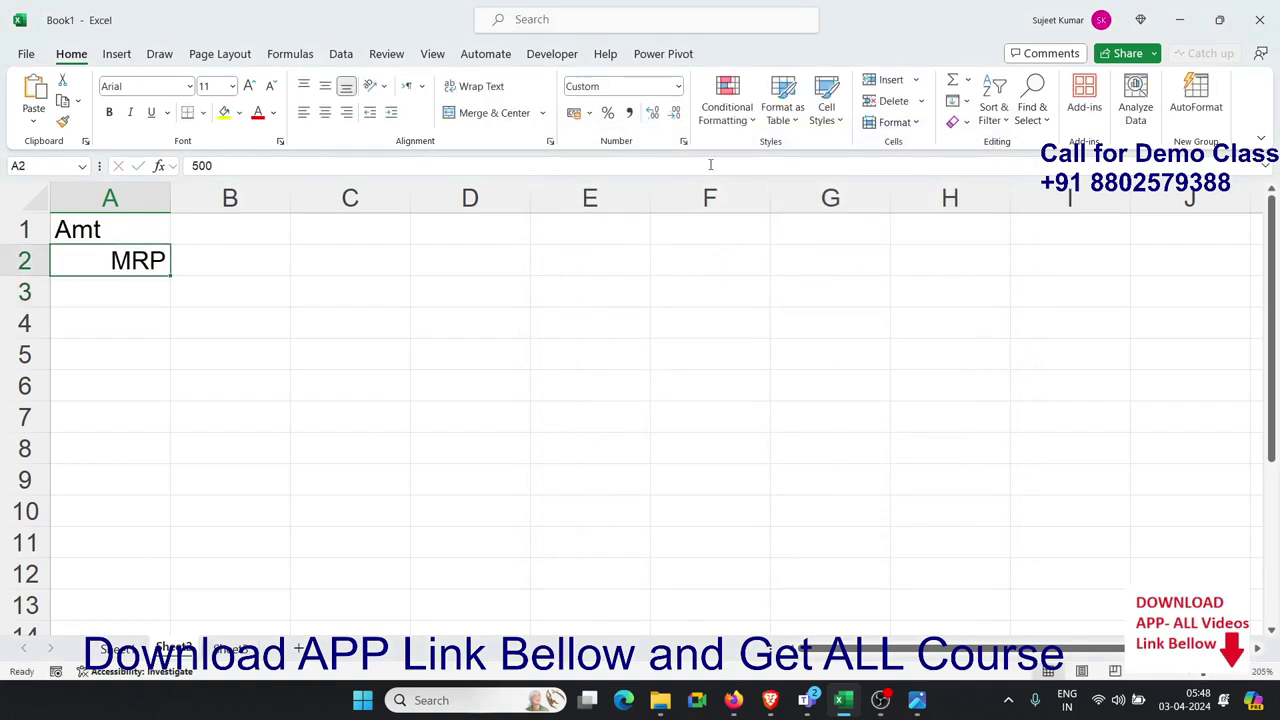
Correct A2's custom format code to "MRP" 0 so it shows MRP 500
{"action": "left_click", "coordinate": [683, 141]}
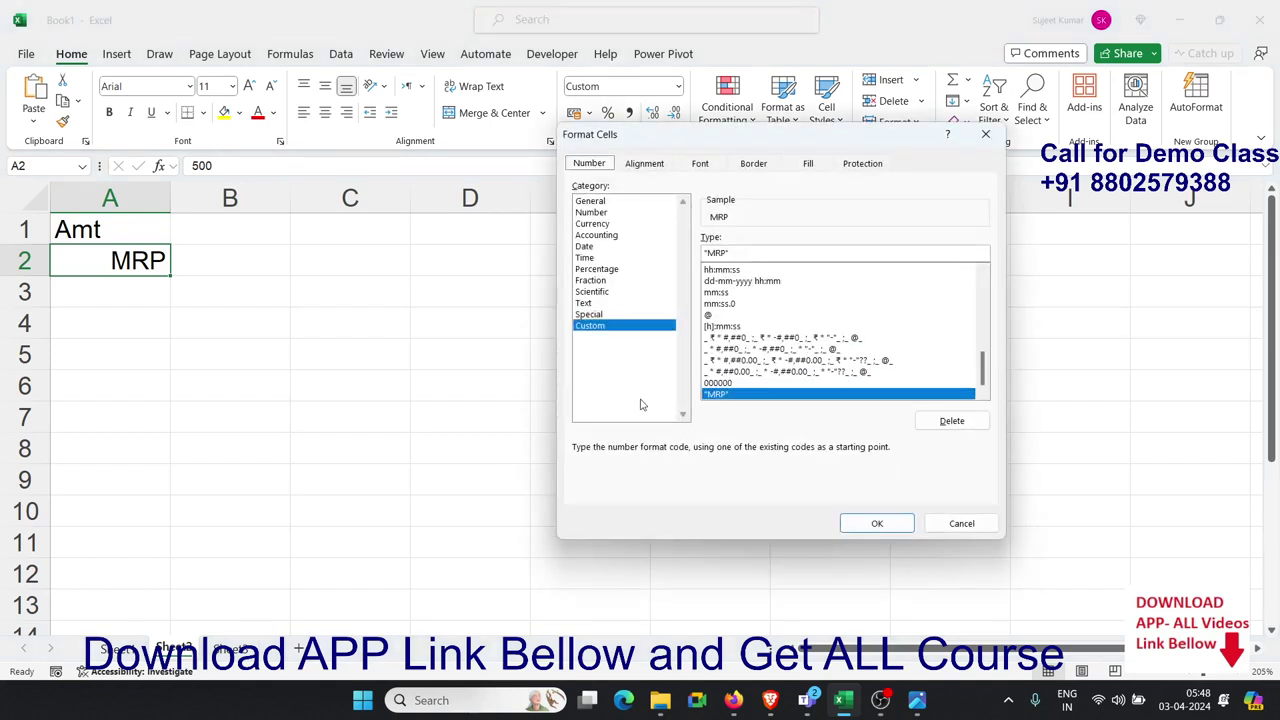
{"action": "left_click", "coordinate": [740, 254]}
{"action": "type", "text": "0"}
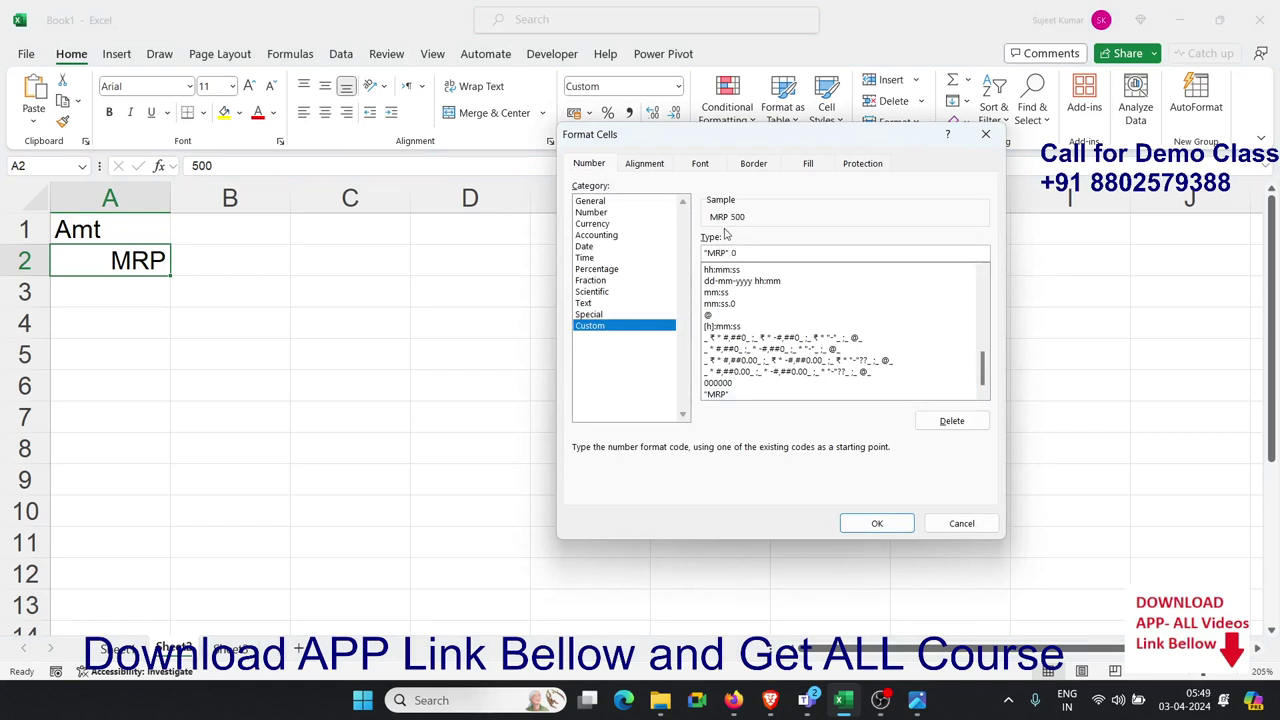
{"action": "key", "text": "Return"}
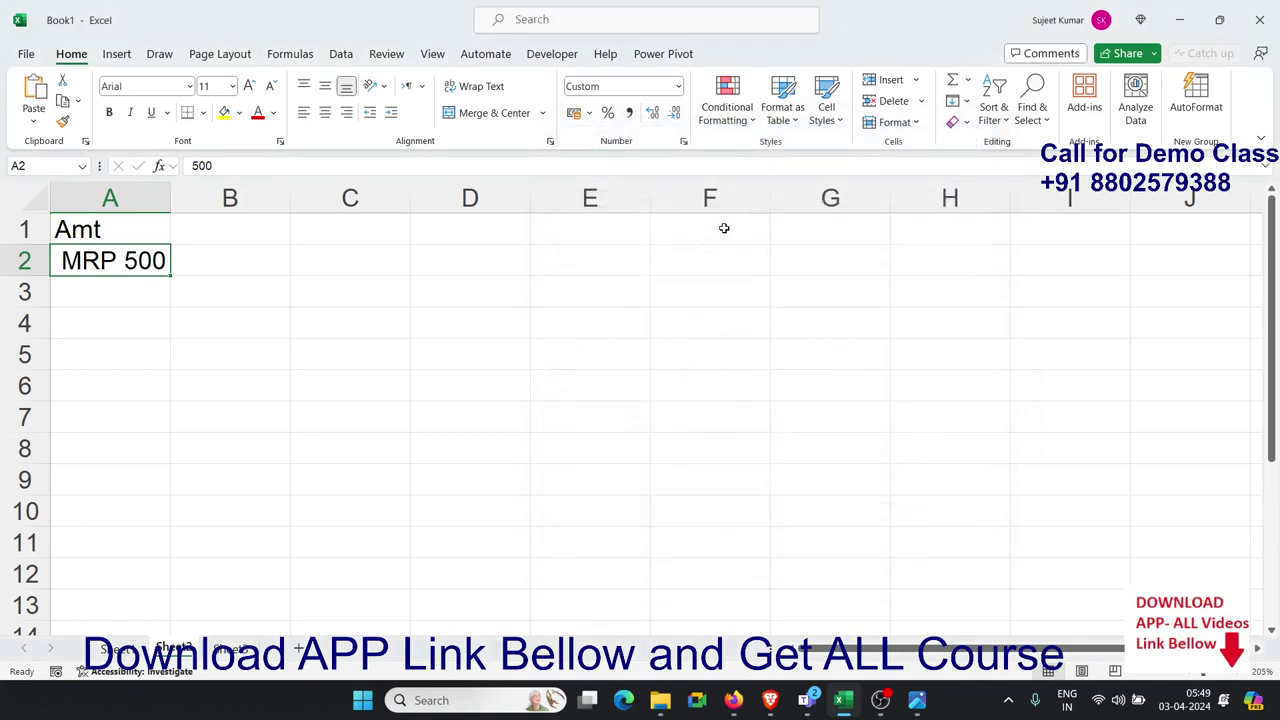
{"action": "key", "text": "Right"}
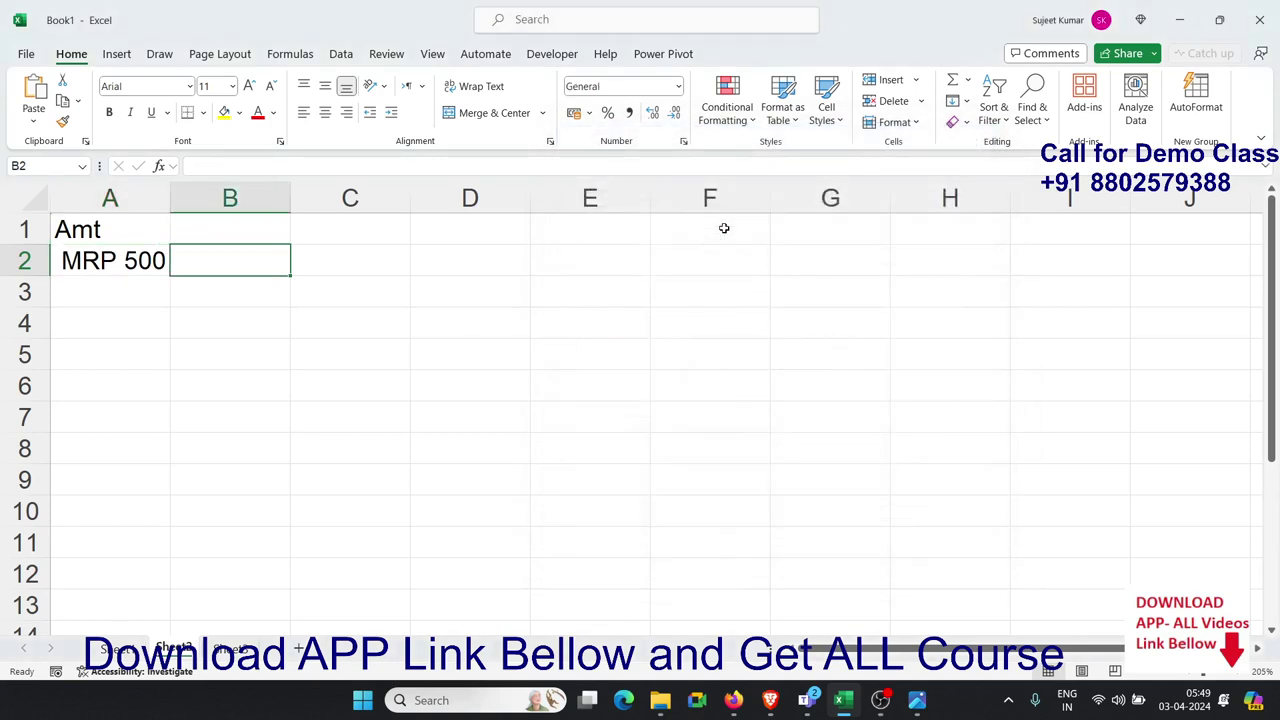
{"action": "key", "text": "Right"}
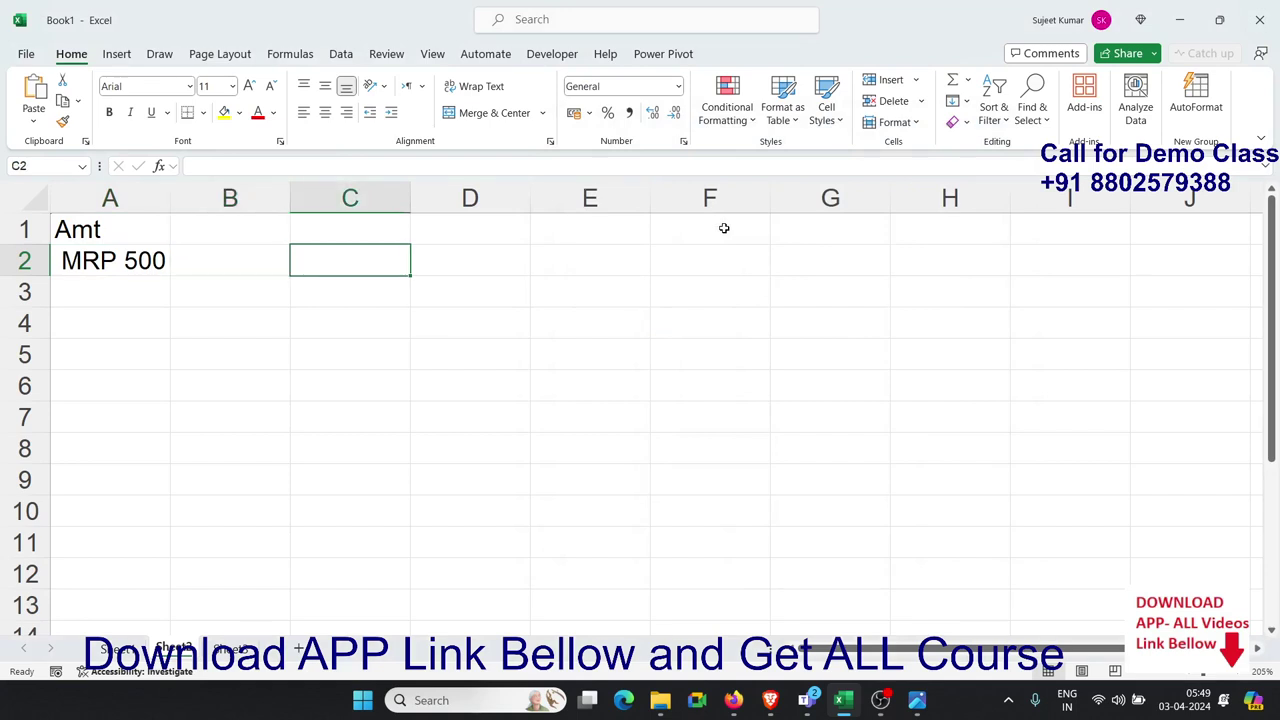
{"action": "type", "text": "MRP"}
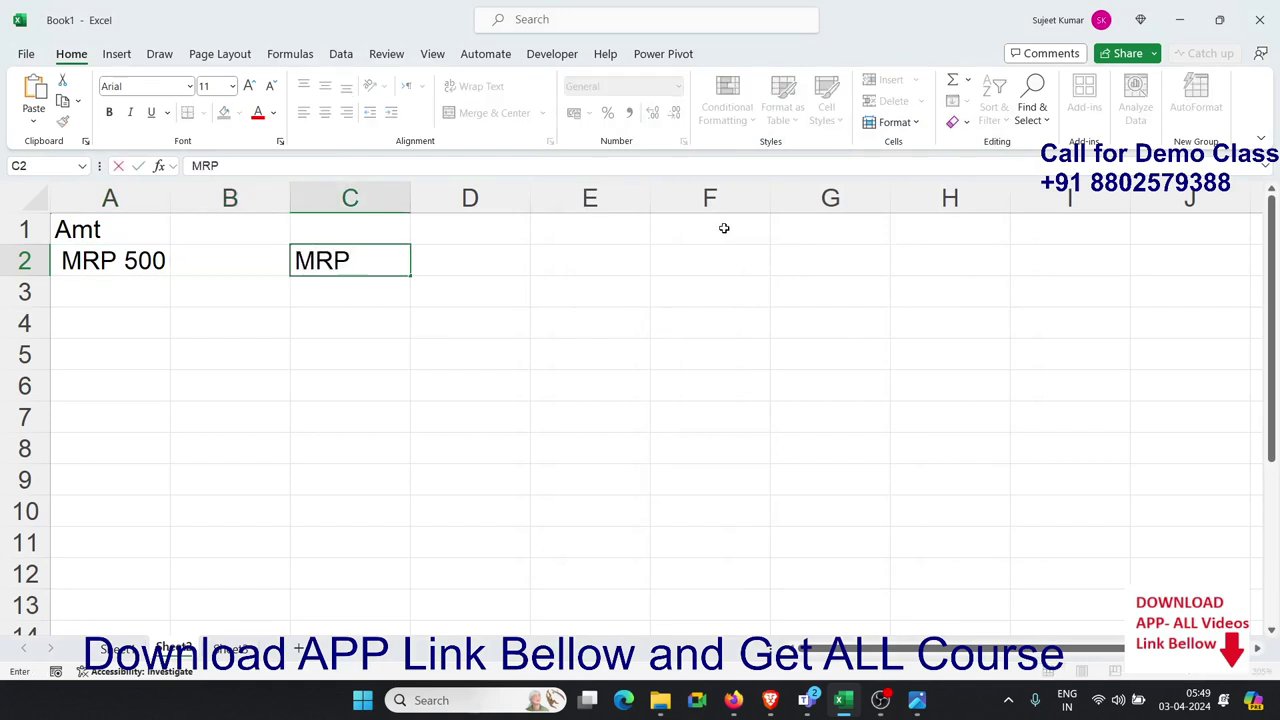
{"action": "type", "text": " 500"}
{"action": "key", "text": "Return"}
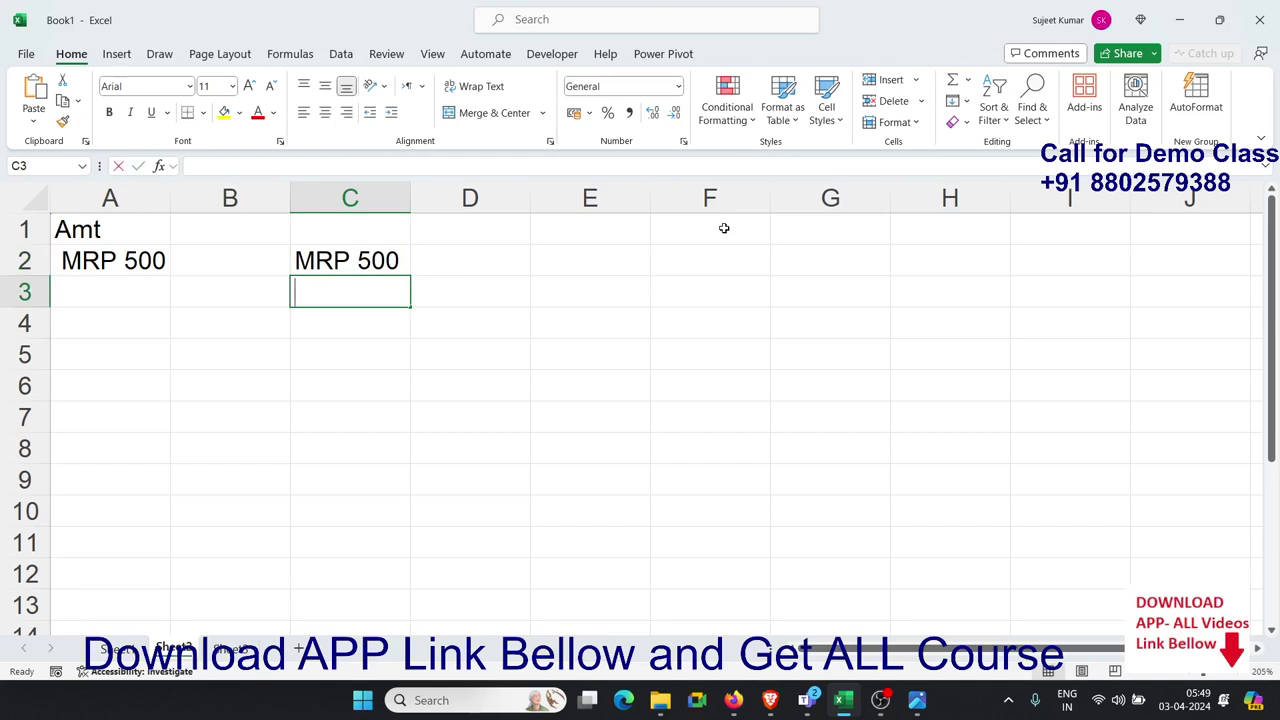
{"action": "type", "text": "="}
{"action": "key", "text": "Up"}
{"action": "type", "text": "+30"}
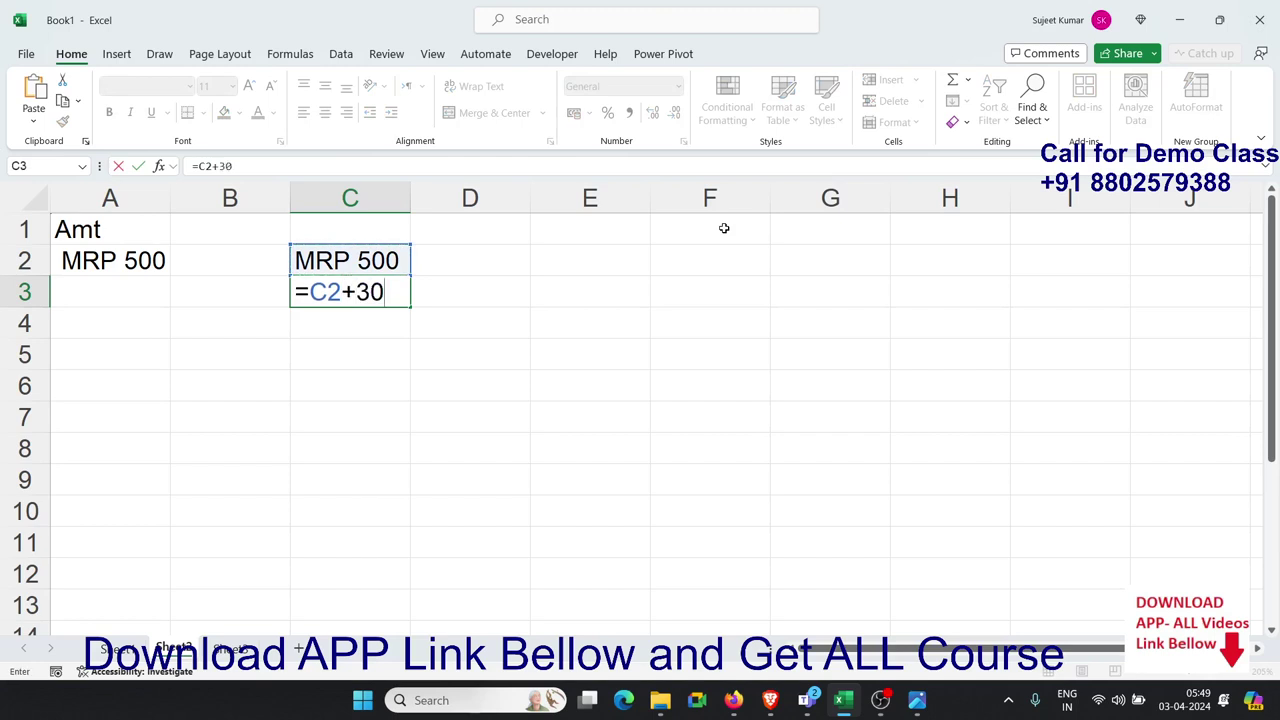
{"action": "key", "text": "Return"}
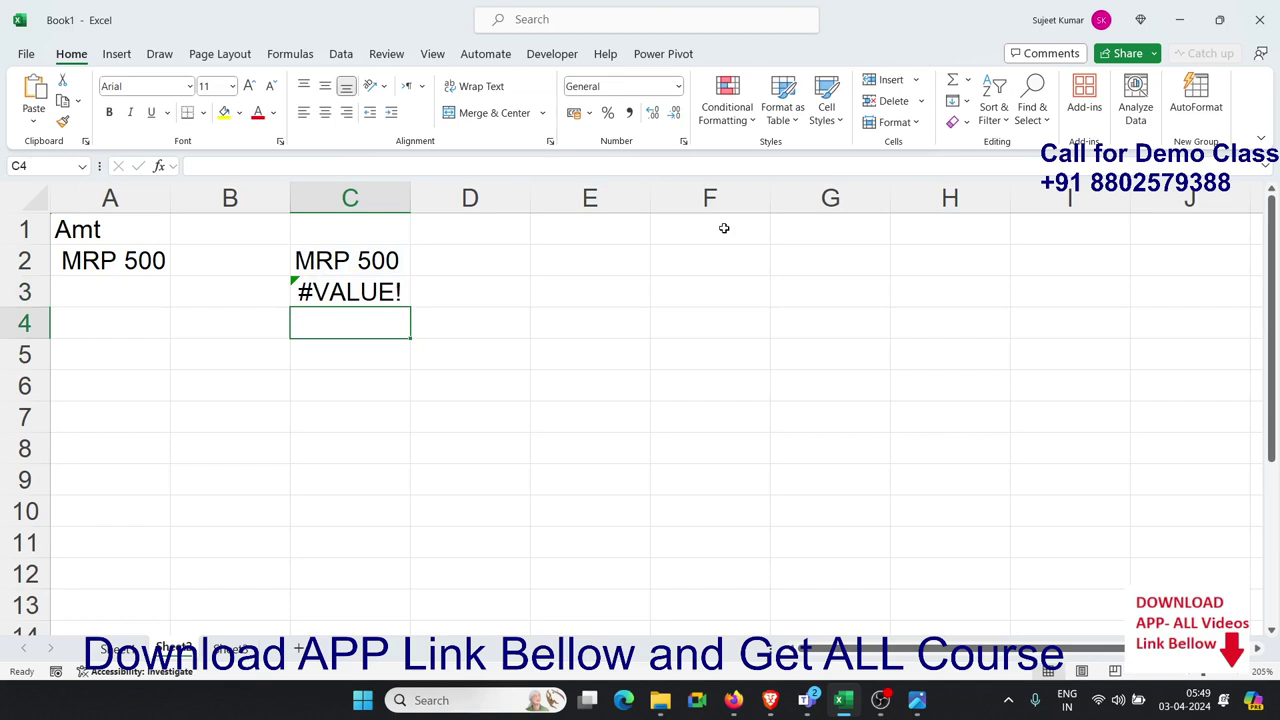
{"action": "key", "text": "Up"}
{"action": "key", "text": "Up"}
{"action": "key", "text": "Up"}
{"action": "key", "text": "Down"}
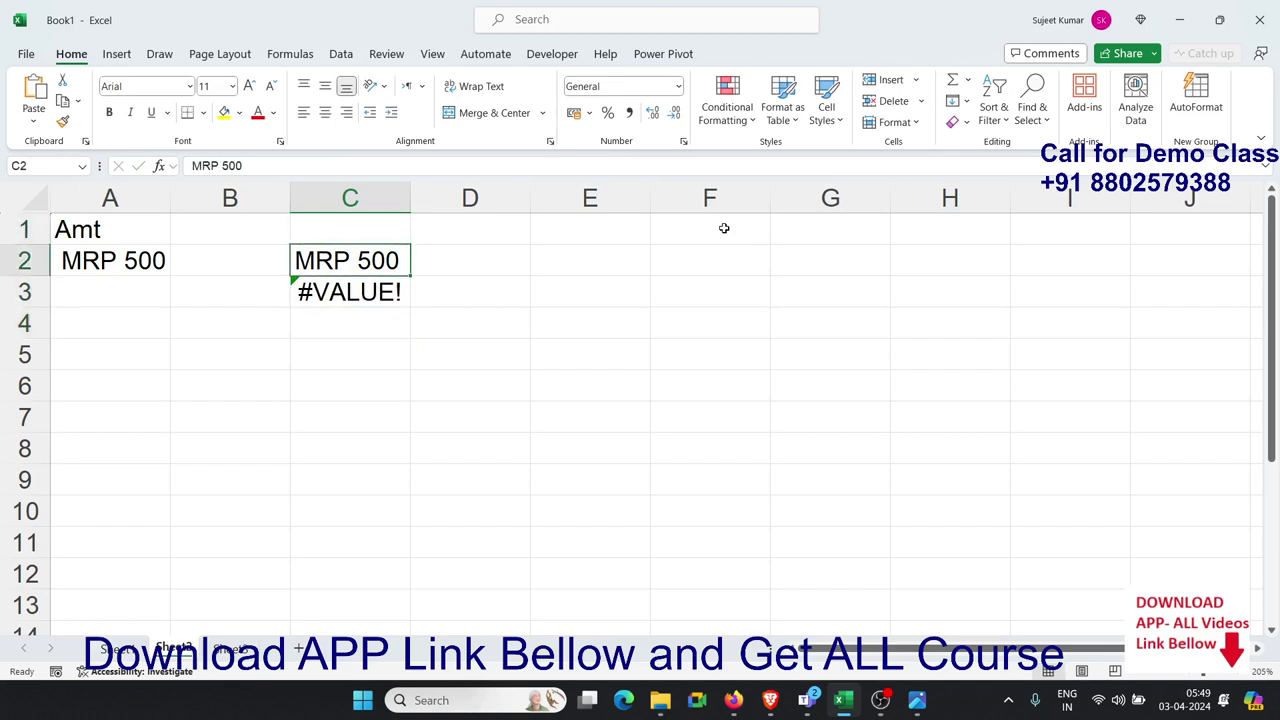
{"action": "key", "text": "shift+Down"}
{"action": "key", "text": "Delete"}
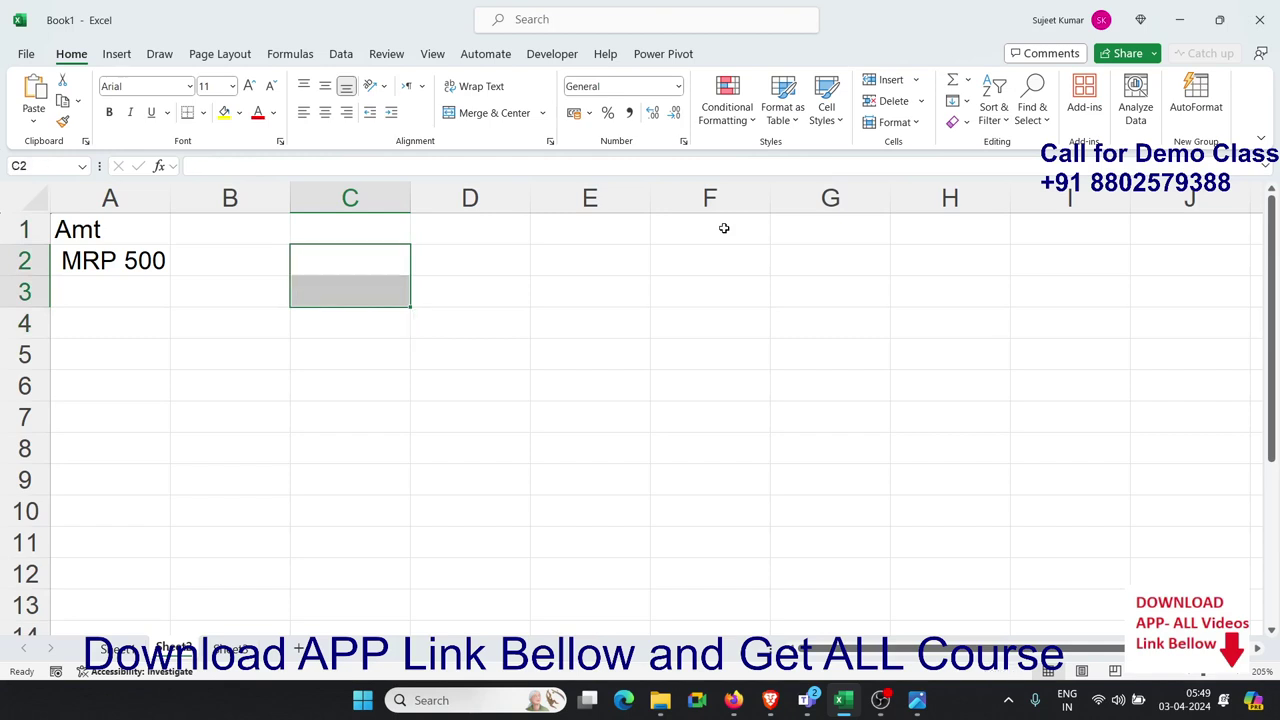
{"action": "key", "text": "Left"}
{"action": "key", "text": "Left"}
{"action": "key", "text": "Right"}
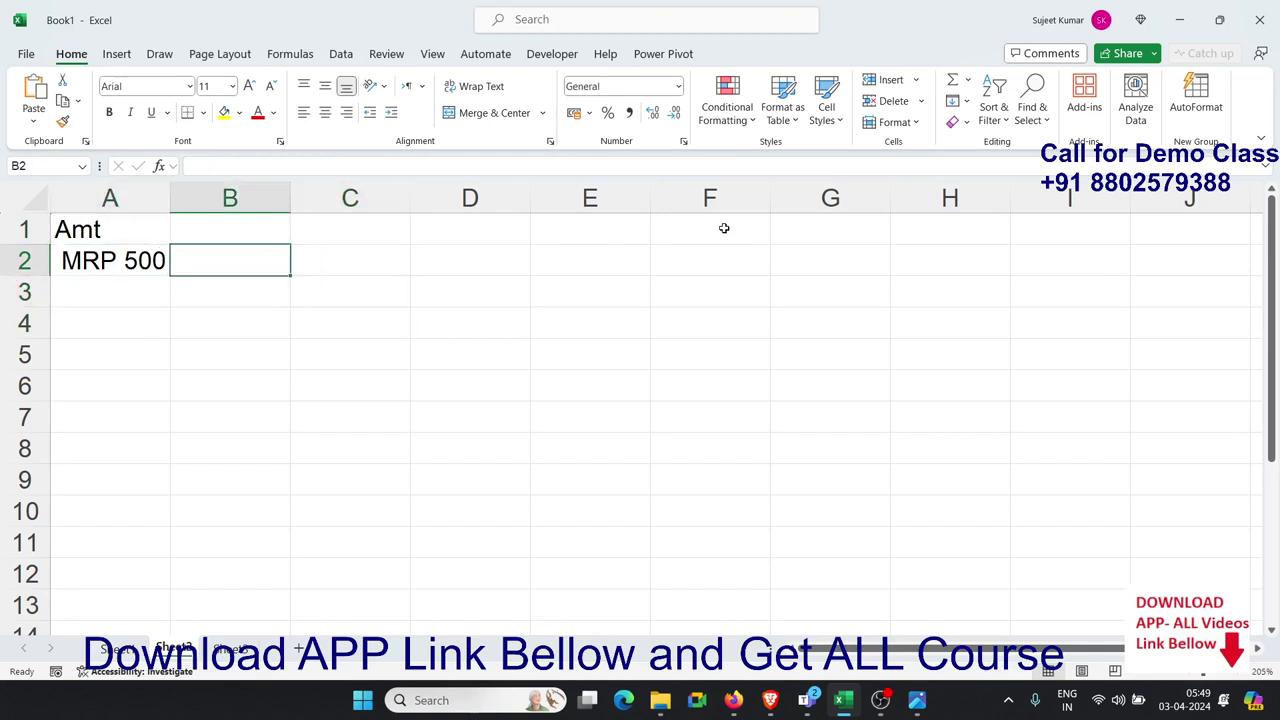
{"action": "type", "text": "="}
{"action": "key", "text": "Left"}
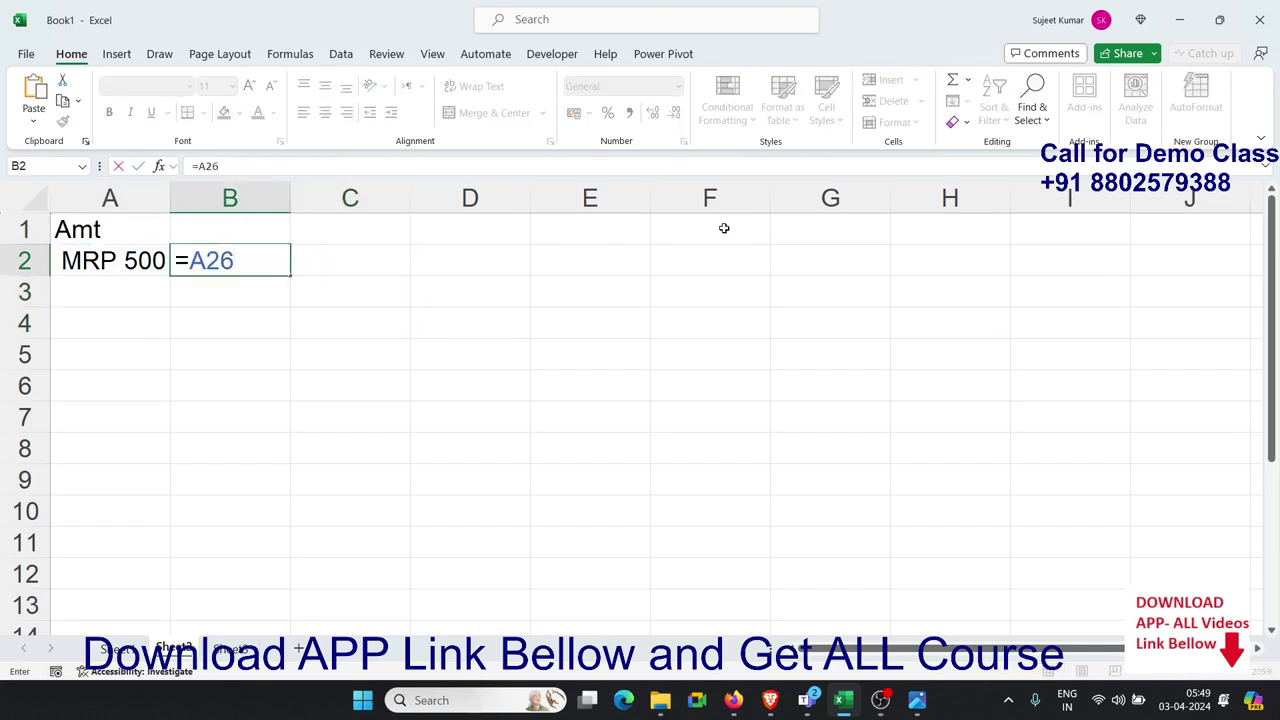
{"action": "type", "text": "+50"}
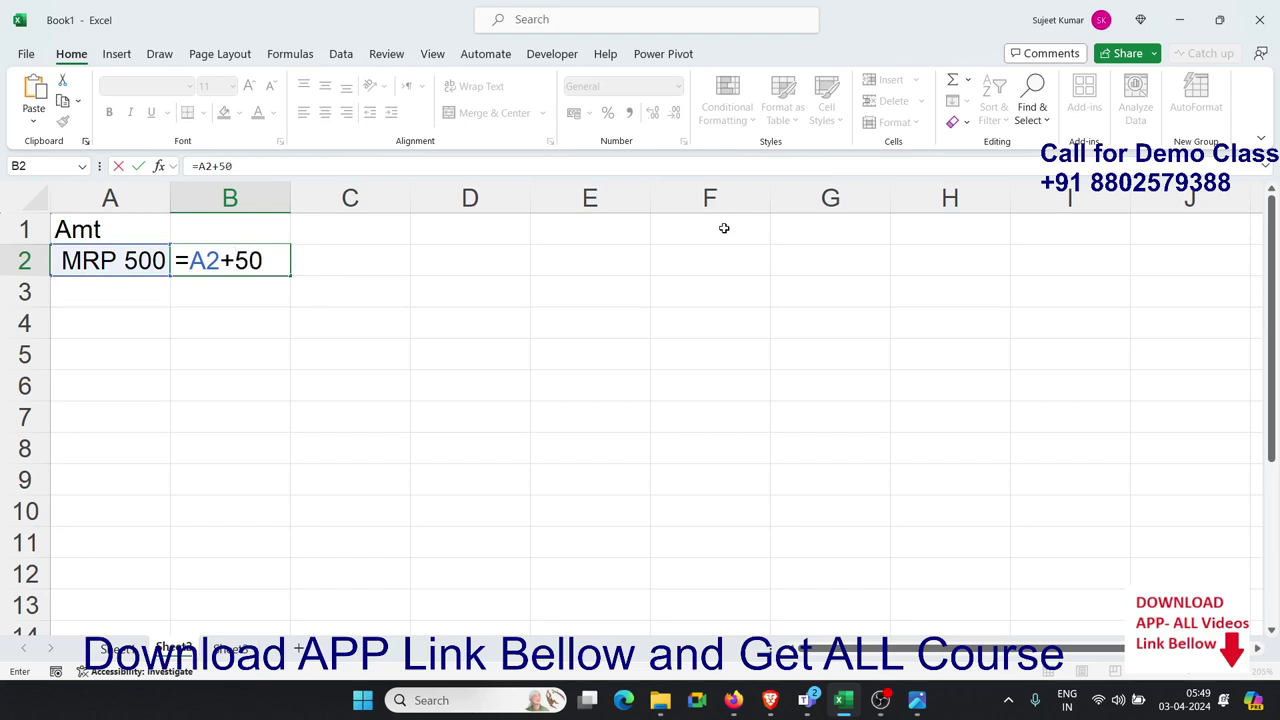
{"action": "key", "text": "Return"}
{"action": "key", "text": "Up"}
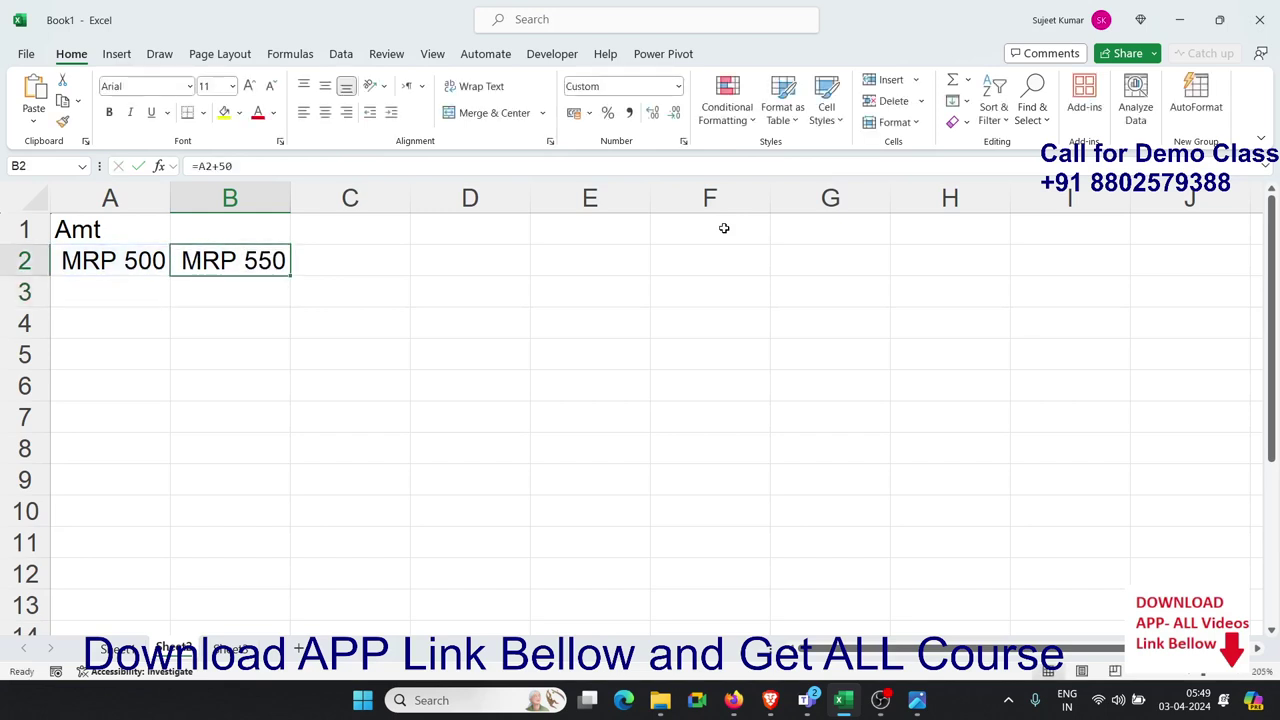
{"action": "key", "text": "Delete"}
{"action": "key", "text": "Up"}
{"action": "key", "text": "Down"}
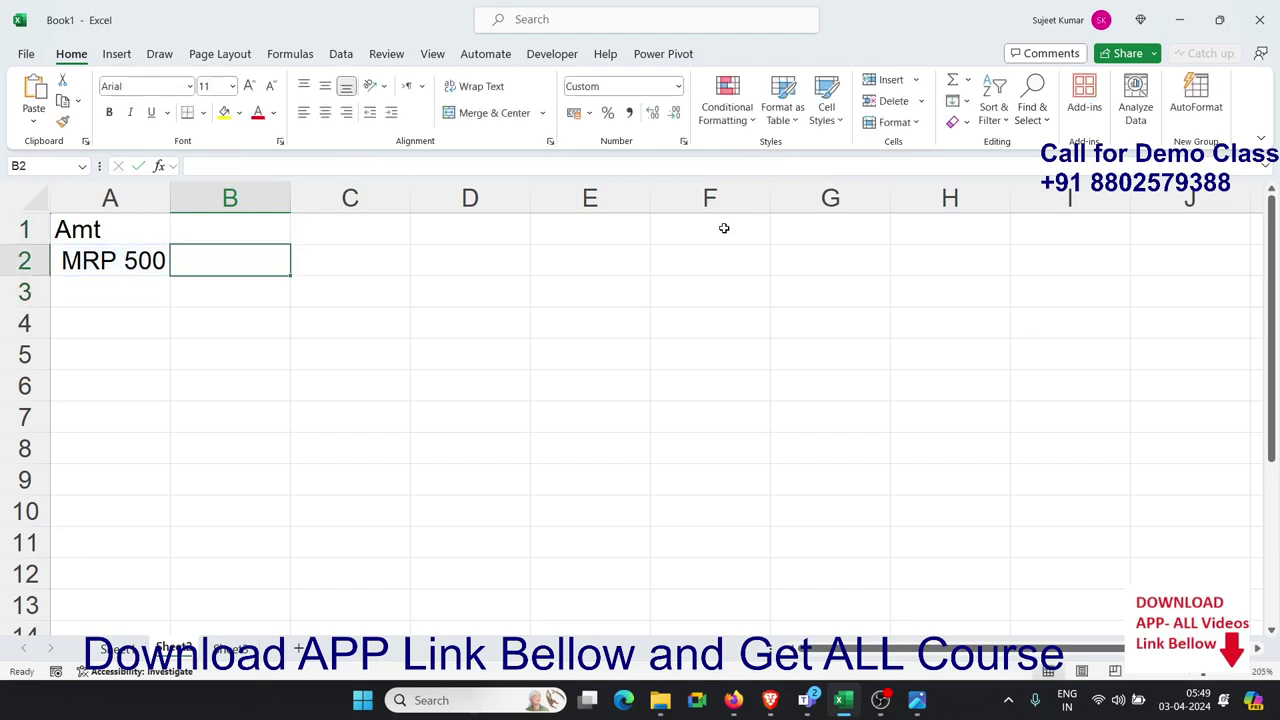
{"action": "key", "text": "Left"}
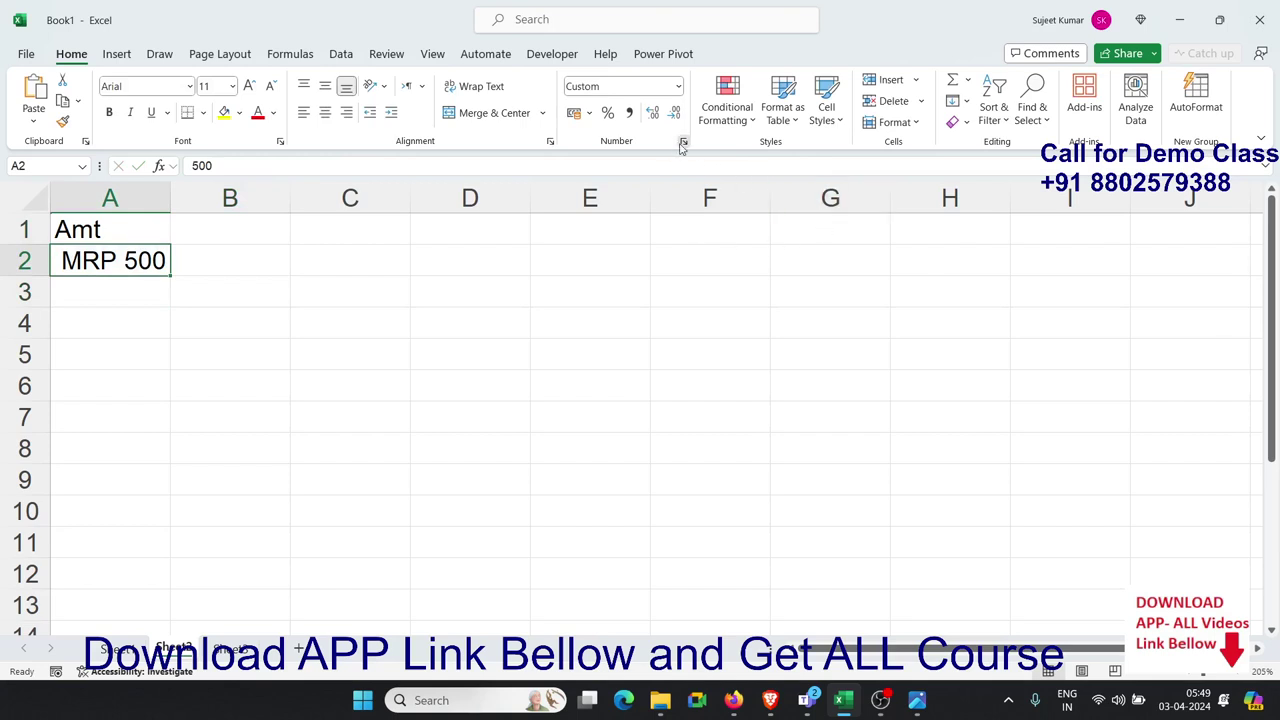
Change A2's custom format to "MRP" 00 and enter the value 5
{"action": "left_click", "coordinate": [683, 142]}
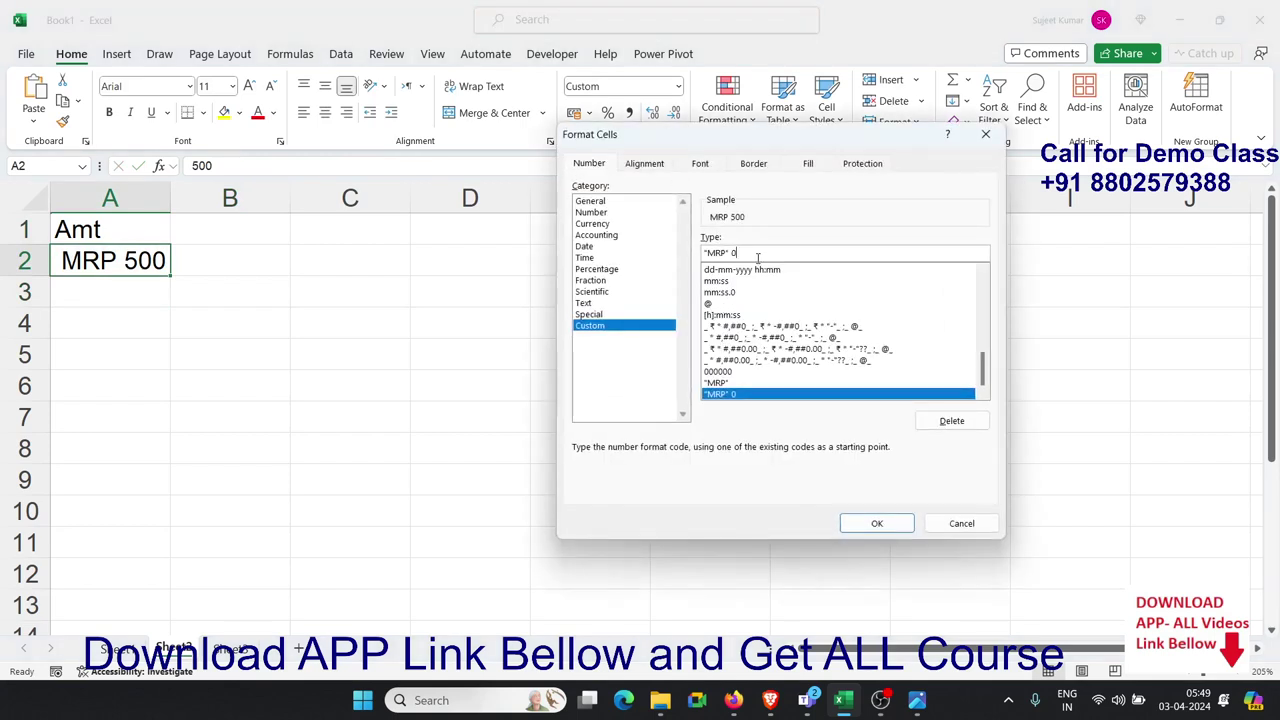
{"action": "type", "text": "0"}
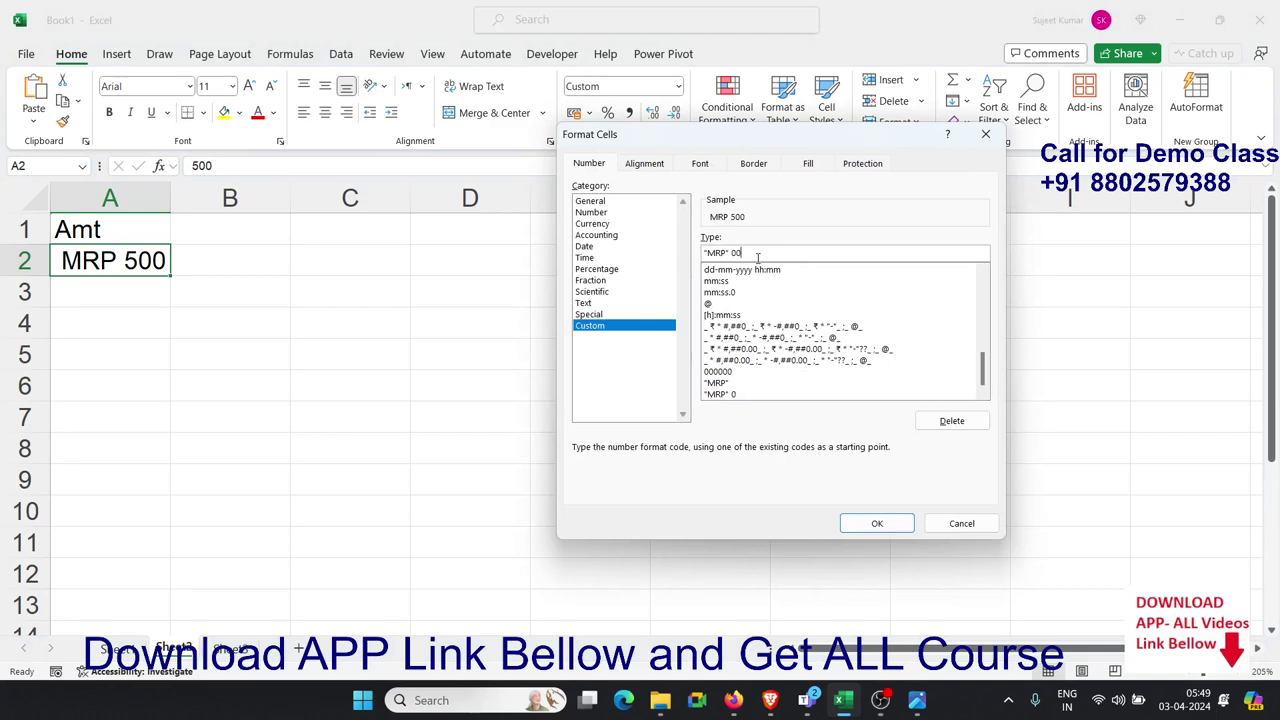
{"action": "key", "text": "Return"}
{"action": "type", "text": "5"}
{"action": "key", "text": "Return"}
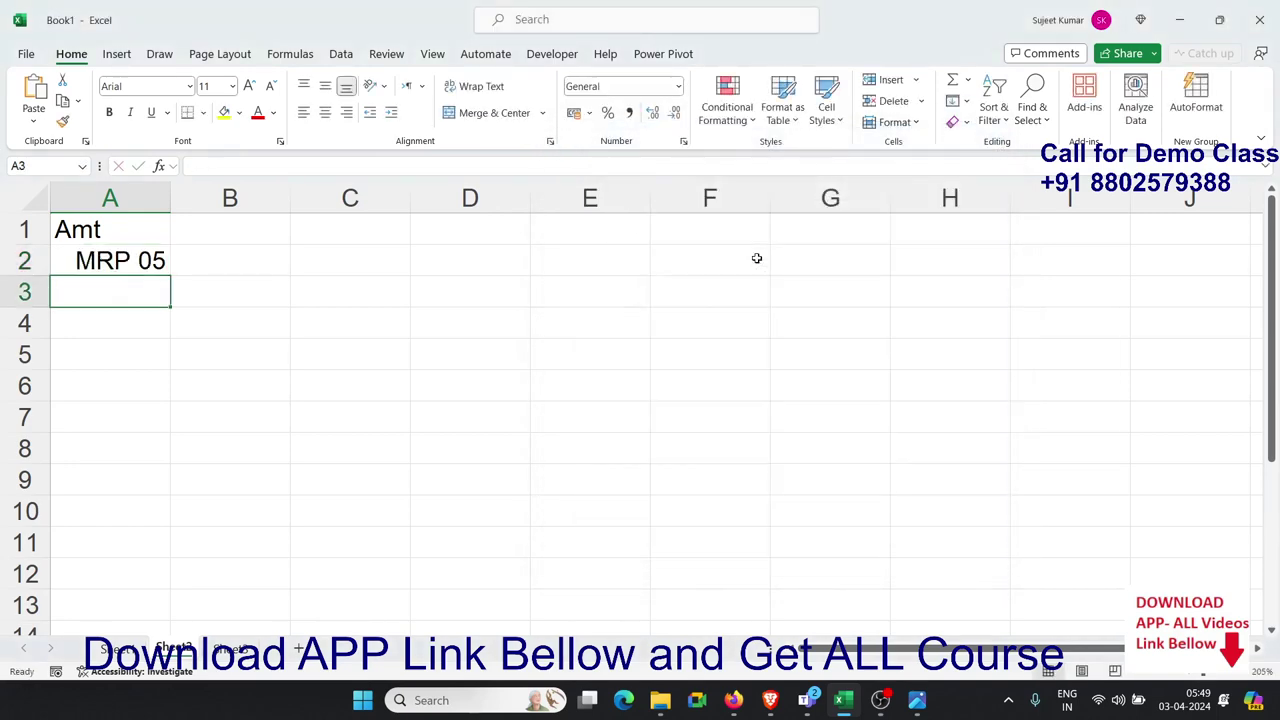
{"action": "key", "text": "Up"}
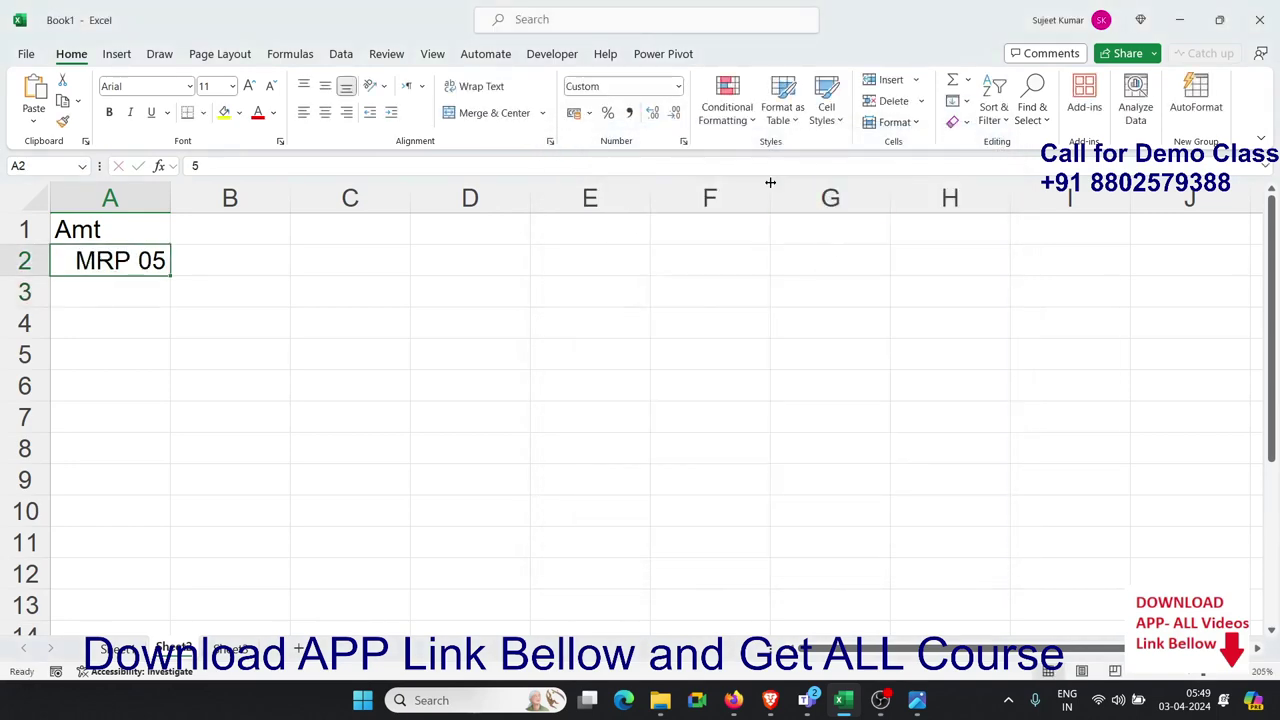
Replace 00 with ## in A2's format code so it displays MRP 5
{"action": "left_click", "coordinate": [682, 142]}
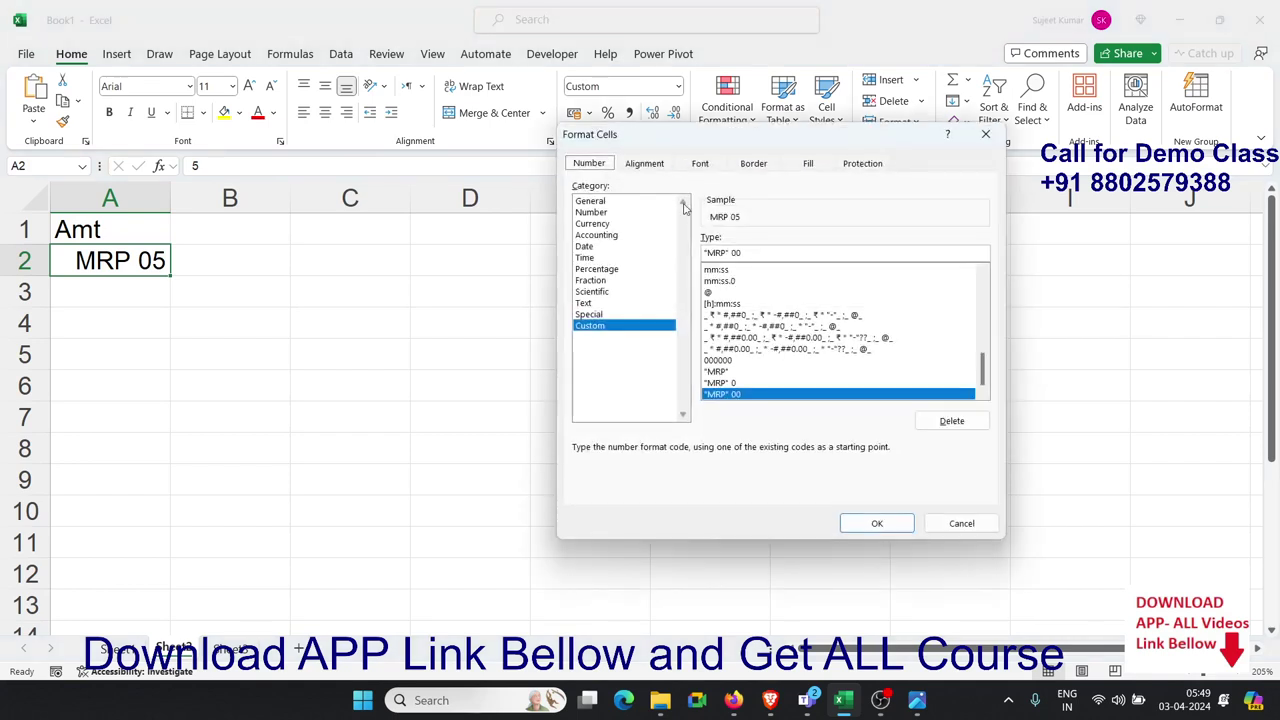
{"action": "double_click", "coordinate": [742, 254]}
{"action": "type", "text": "##"}
{"action": "key", "text": "Return"}
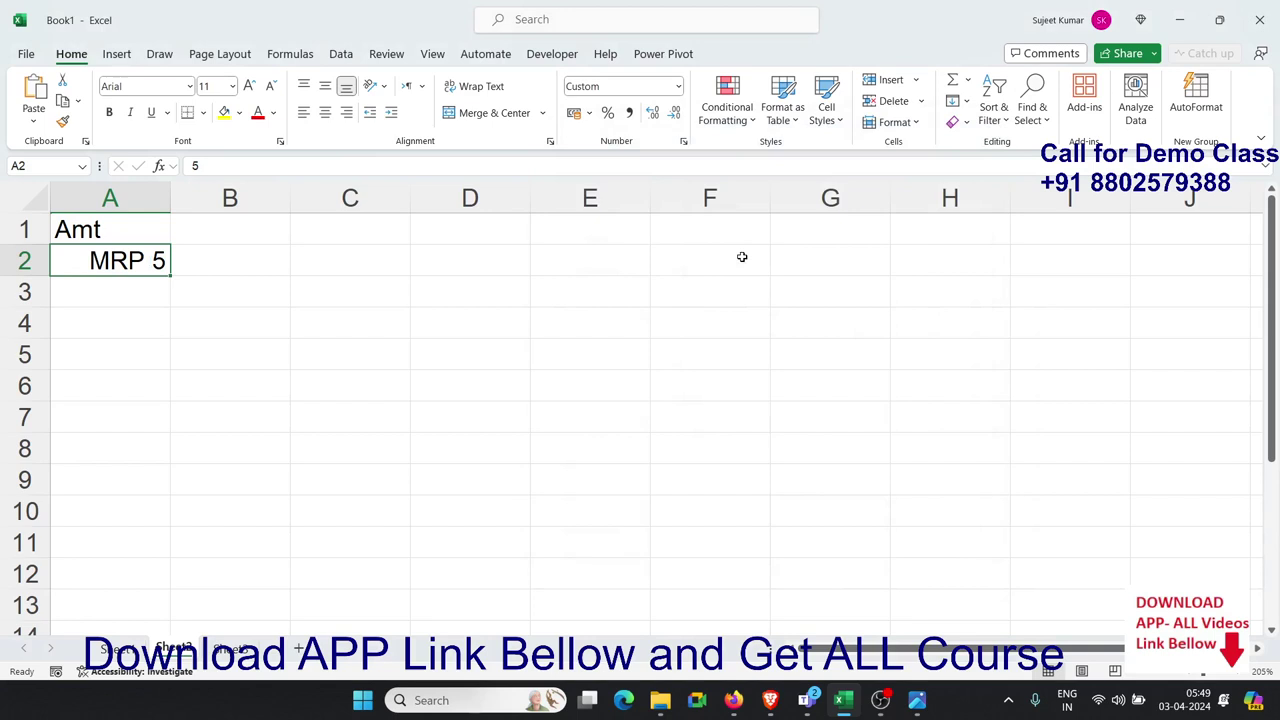
{"action": "key", "text": "Up"}
Add the heading Mobile in cell B1
{"action": "key", "text": "Right"}
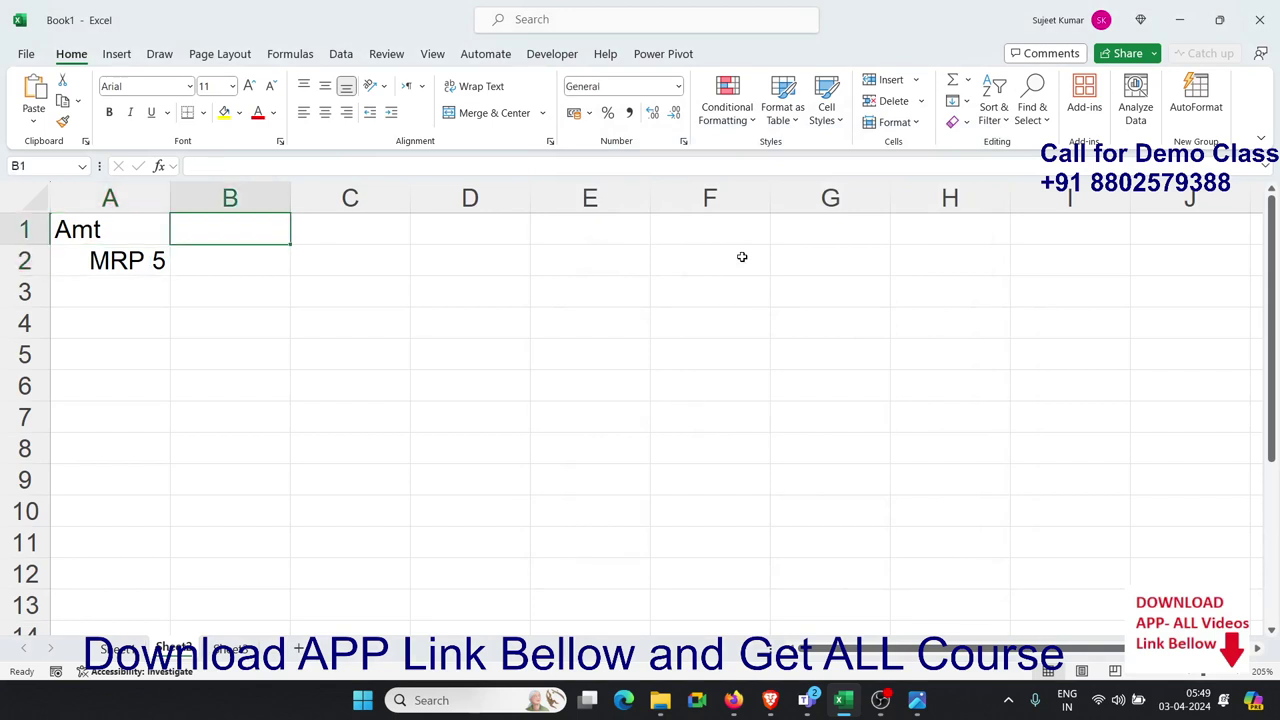
{"action": "type", "text": "Mobile"}
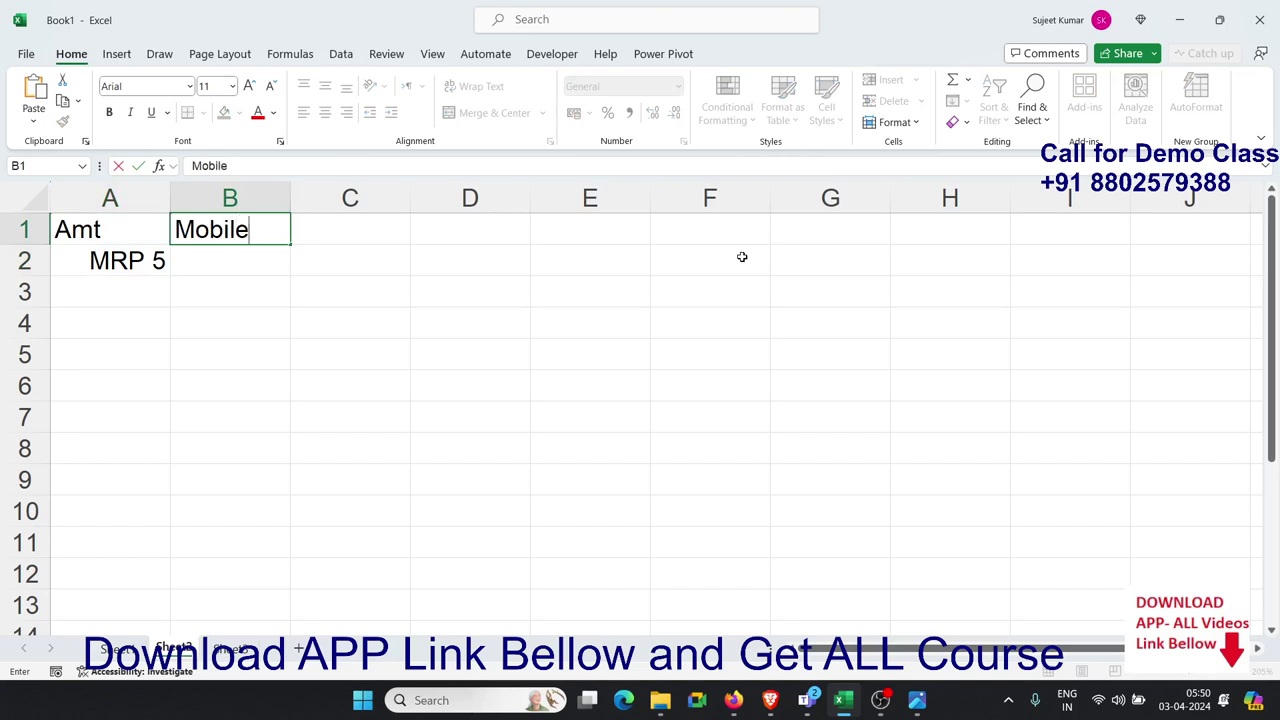
{"action": "key", "text": "Return"}
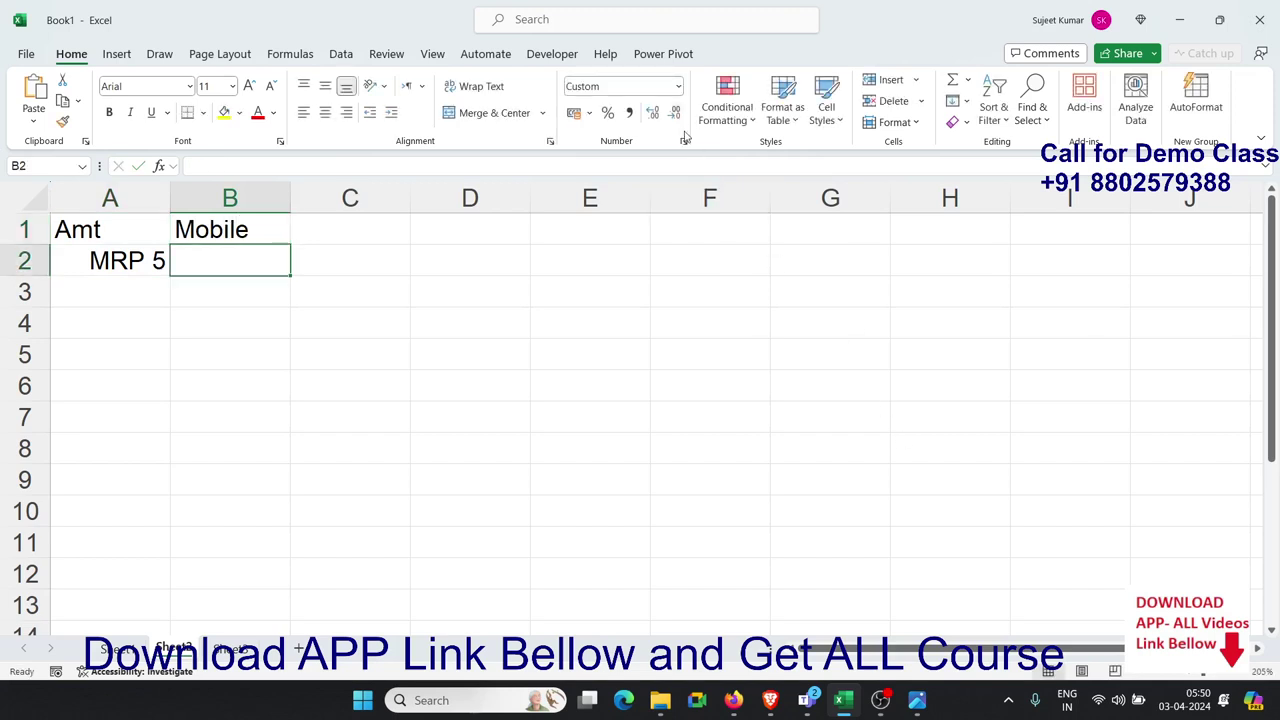
Give B2 a +91 0 custom number format and enter a mobile number in it
{"action": "left_click", "coordinate": [684, 141]}
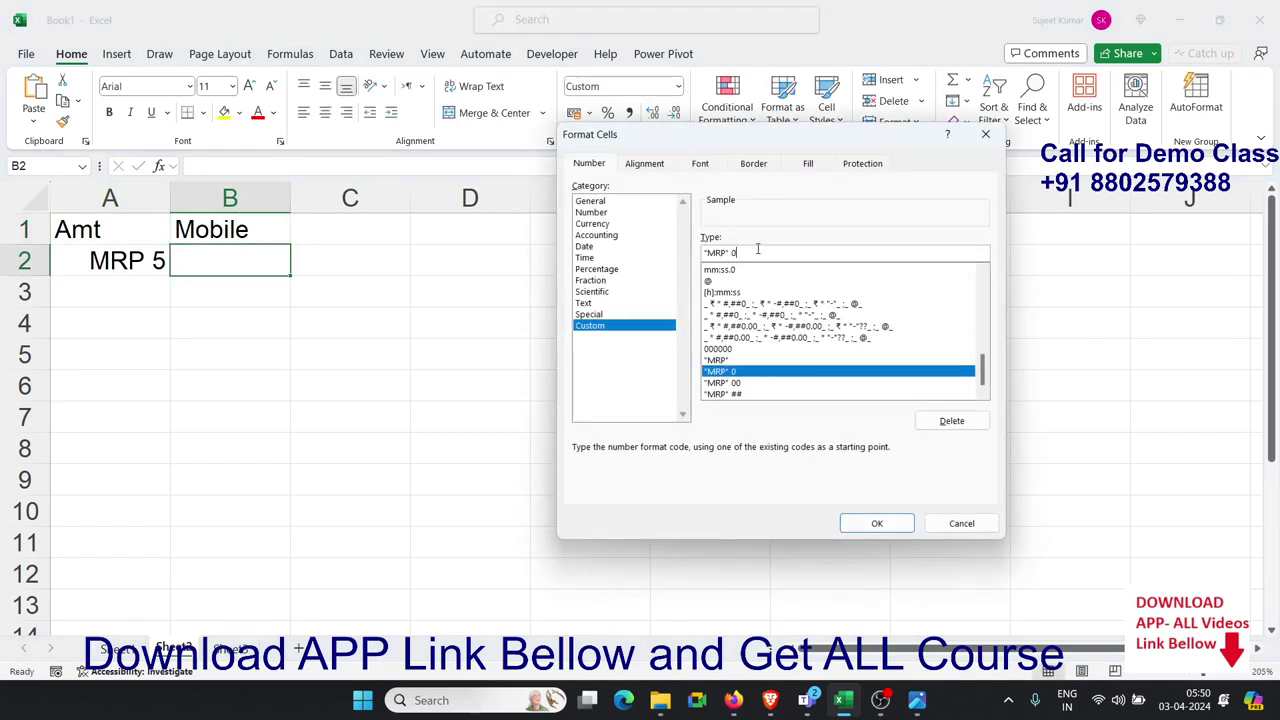
{"action": "left_click_drag", "start_coordinate": [757, 252], "coordinate": [636, 229]}
{"action": "type", "text": "+"}
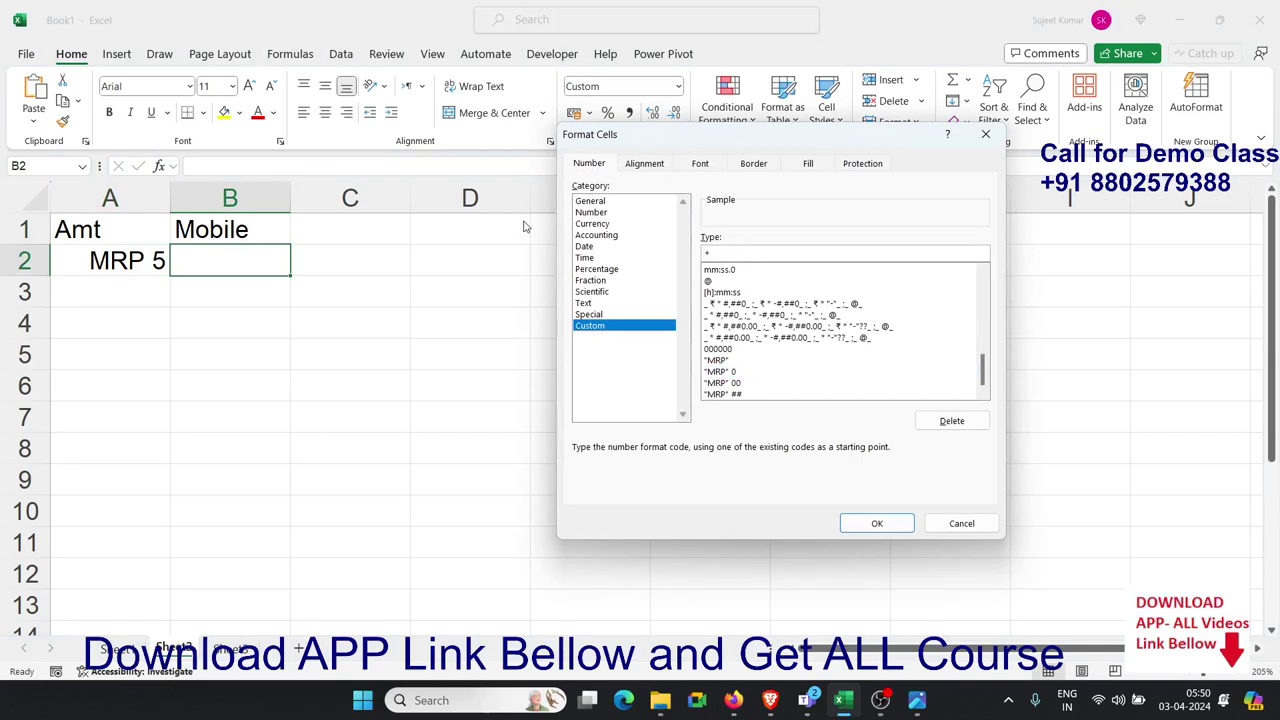
{"action": "type", "text": "0"}
{"action": "key", "text": "Return"}
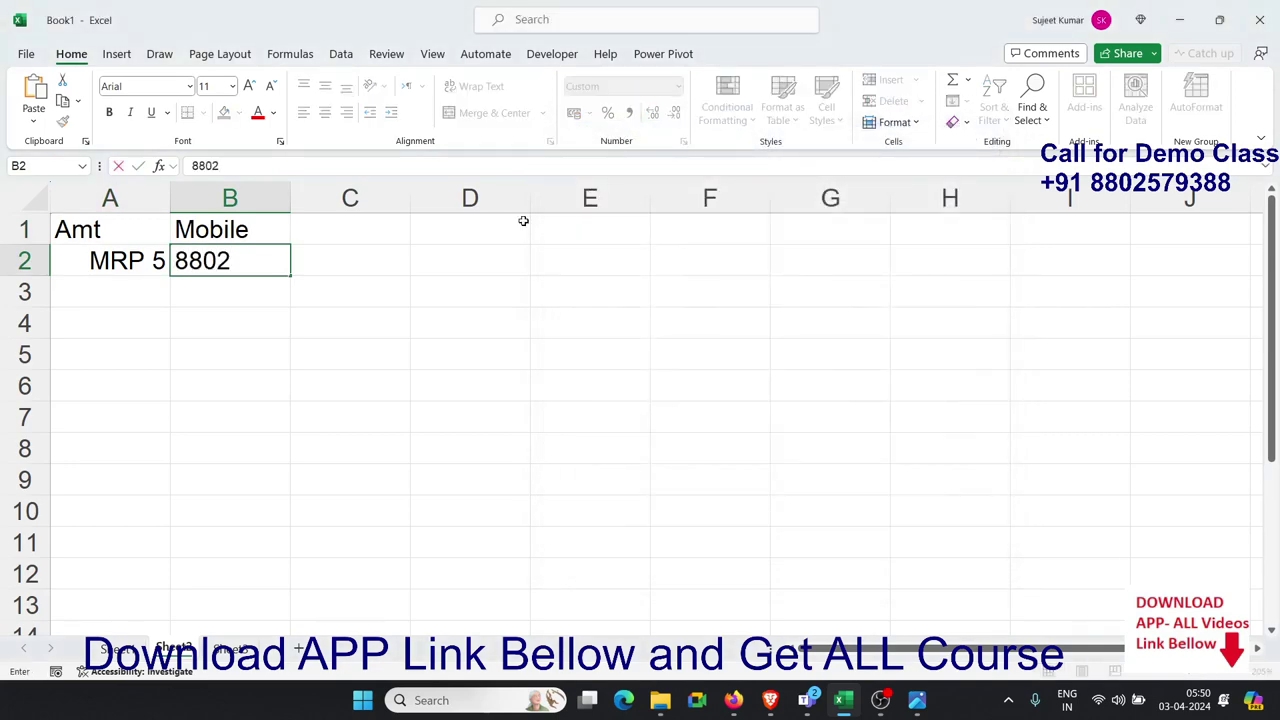
{"action": "key", "text": "Return"}
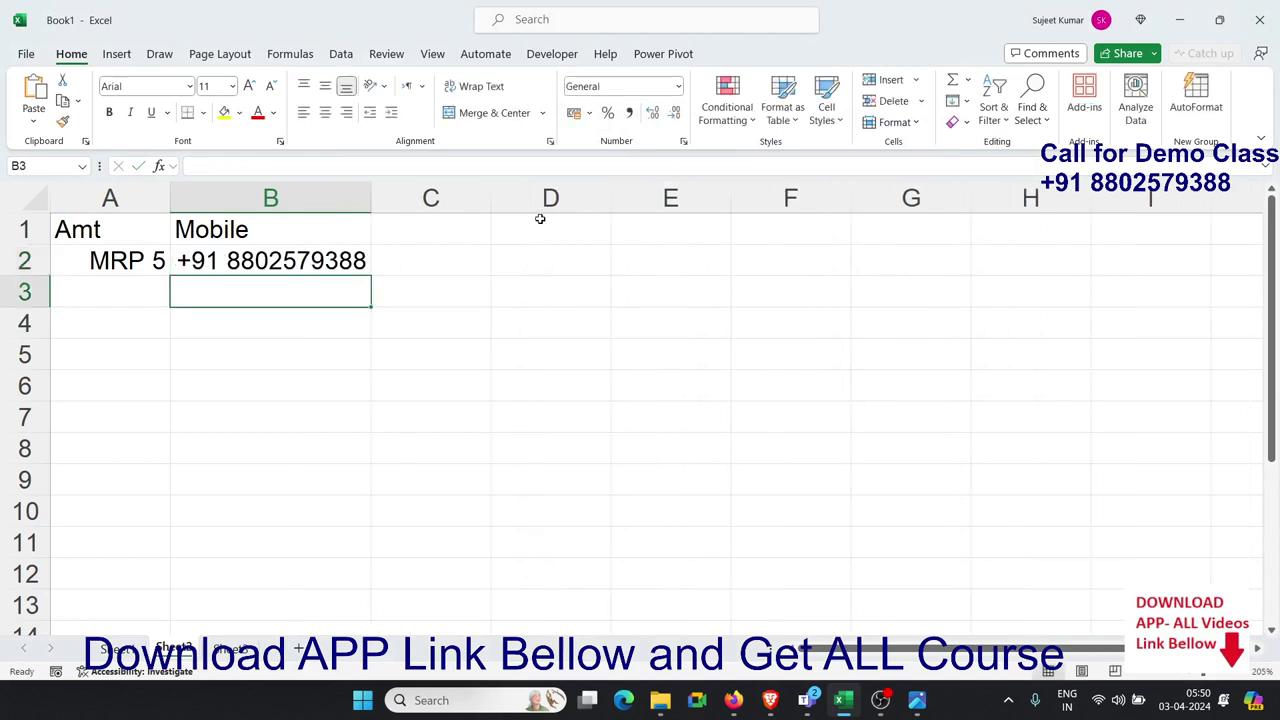
Add the heading A/c in C1 and enter a 12-digit account number in C2
{"action": "left_click", "coordinate": [430, 238]}
{"action": "type", "text": "A"}
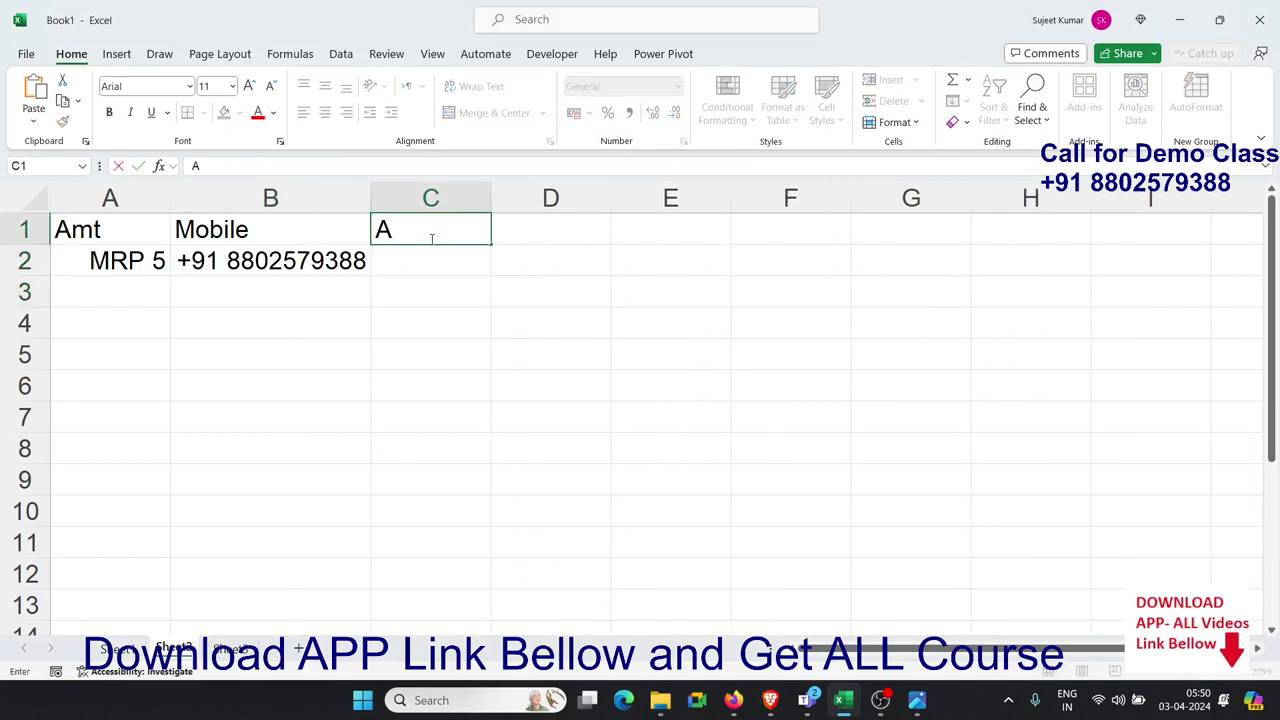
{"action": "type", "text": "/c"}
{"action": "key", "text": "Return"}
{"action": "type", "text": "1"}
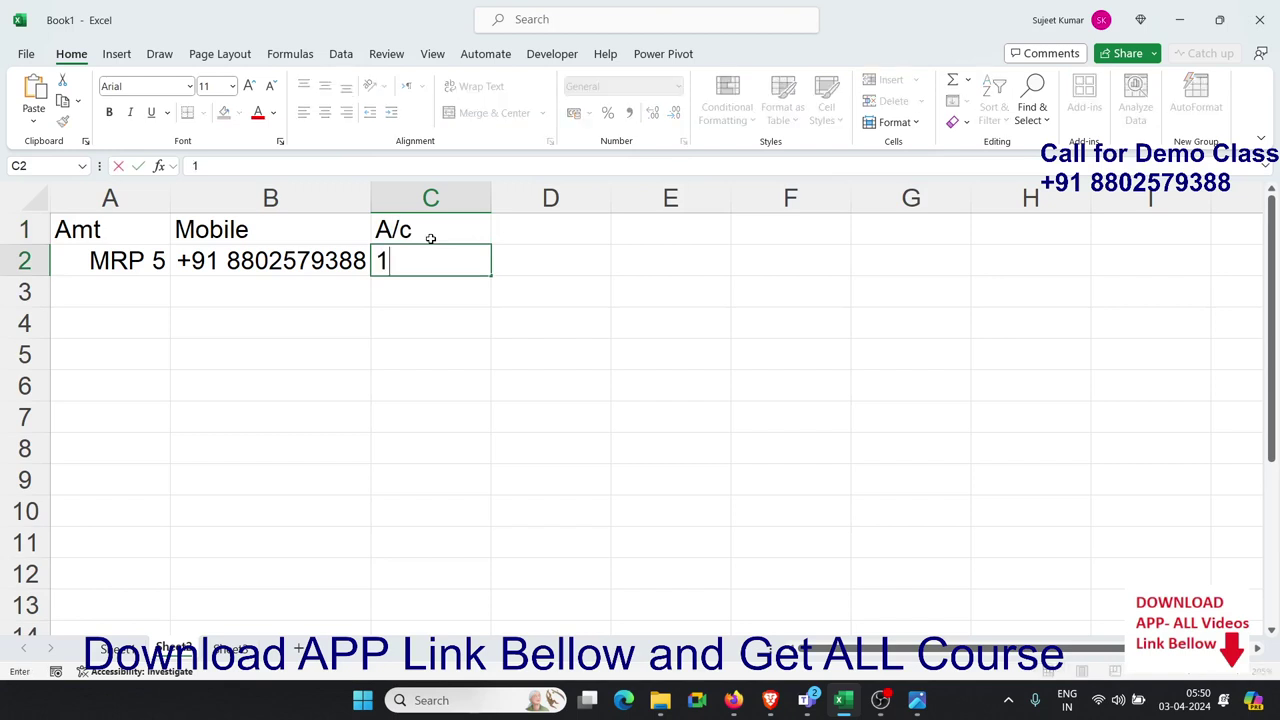
{"action": "type", "text": "23456789"}
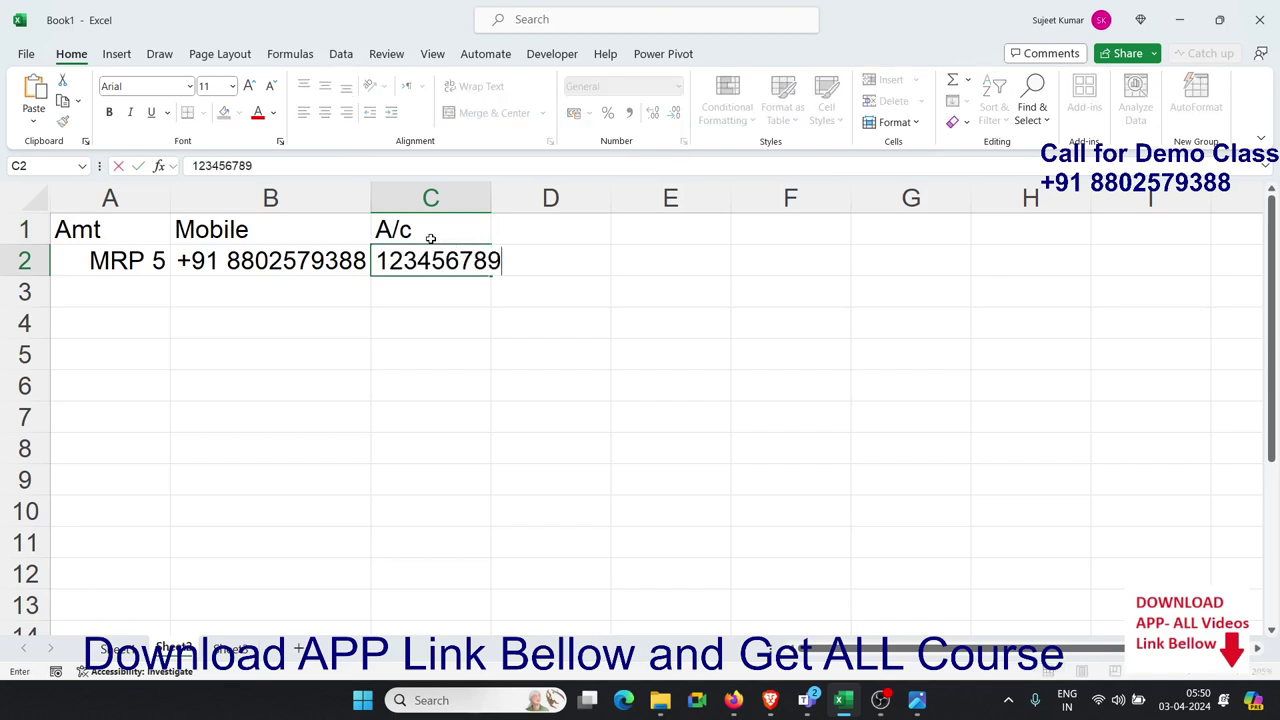
{"action": "type", "text": "11"}
{"action": "key", "text": "Return"}
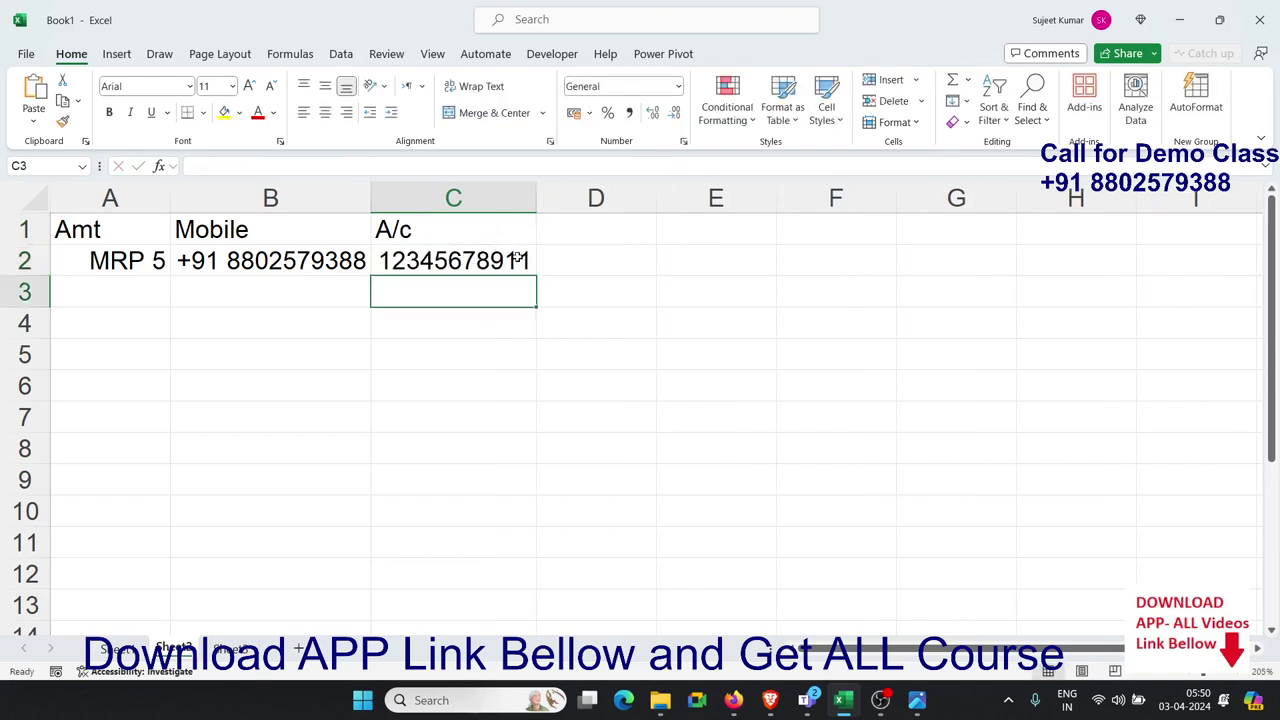
{"action": "double_click", "coordinate": [522, 260]}
{"action": "type", "text": "51"}
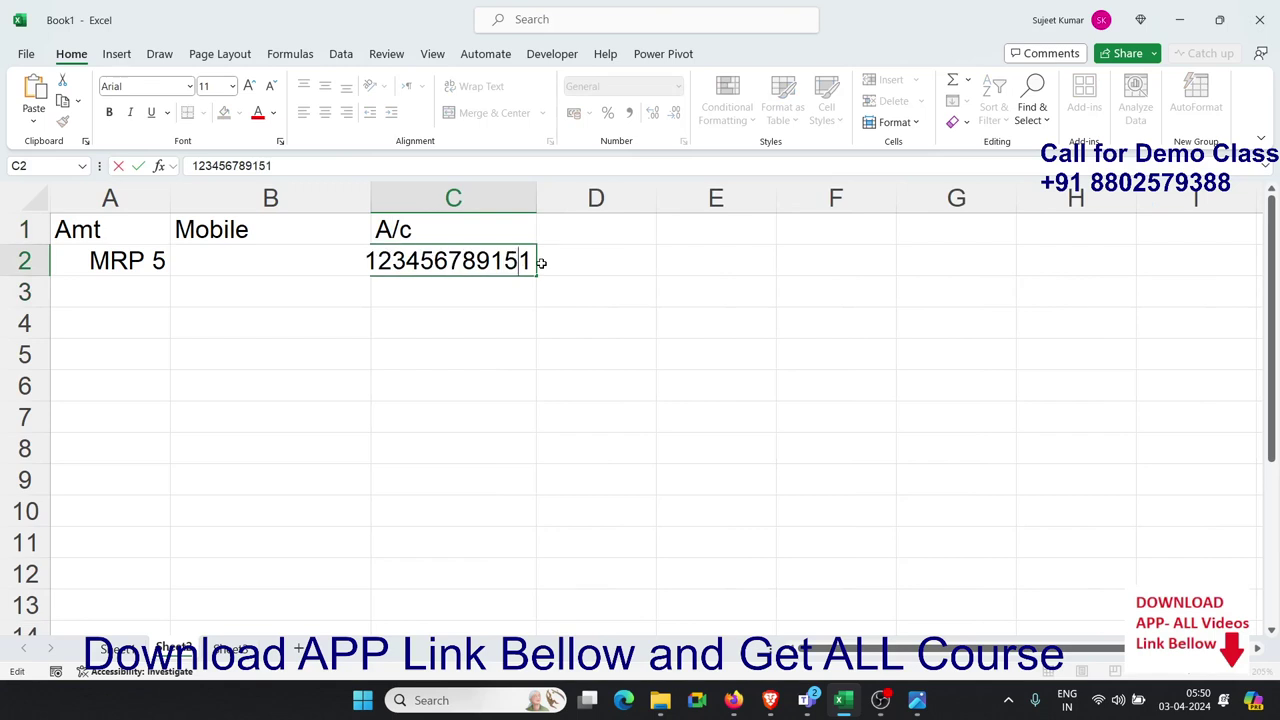
{"action": "key", "text": "Return"}
{"action": "left_click", "coordinate": [525, 262]}
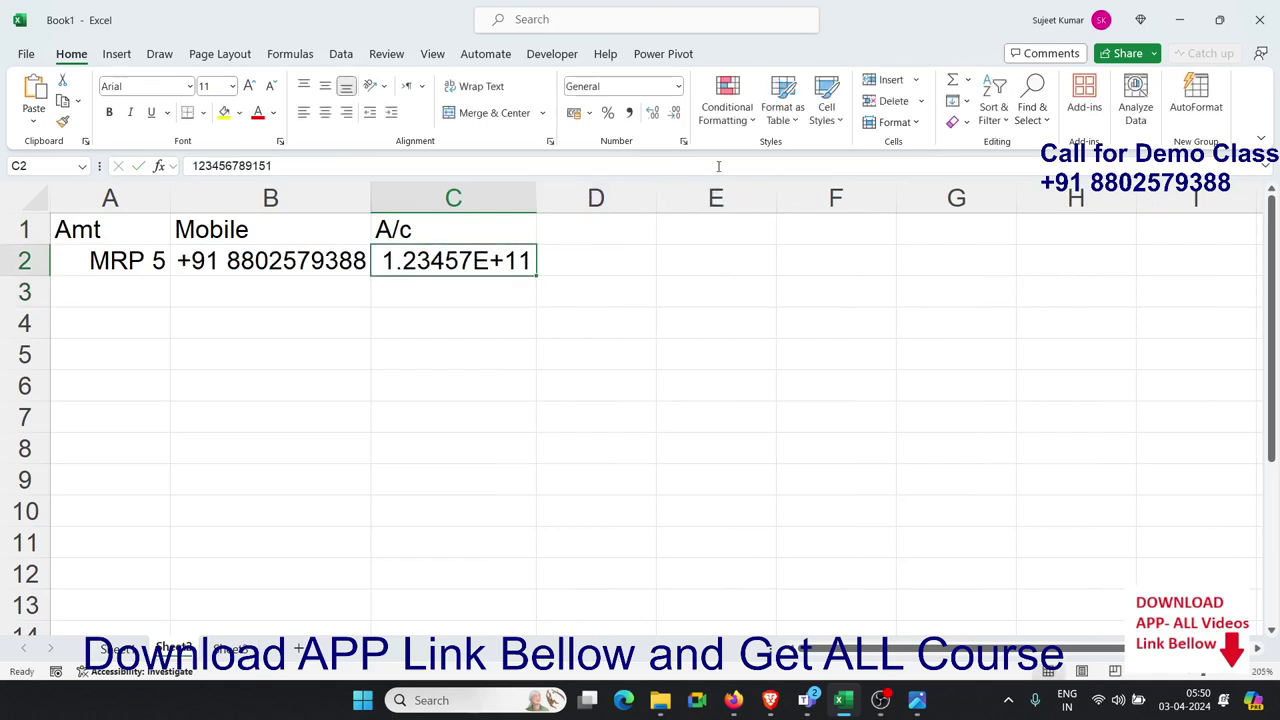
Replace C2's General format with custom format 0 so the account number shows in full
{"action": "left_click", "coordinate": [683, 141]}
{"action": "left_click", "coordinate": [590, 326]}
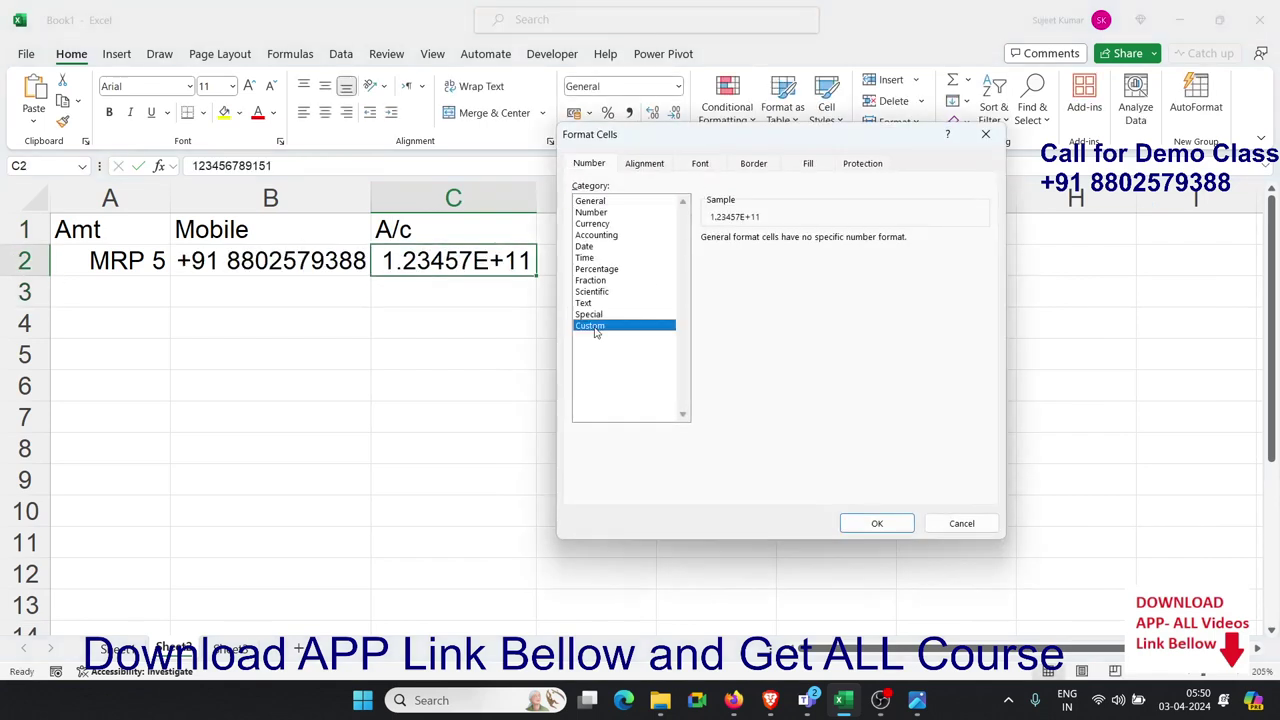
{"action": "double_click", "coordinate": [722, 252]}
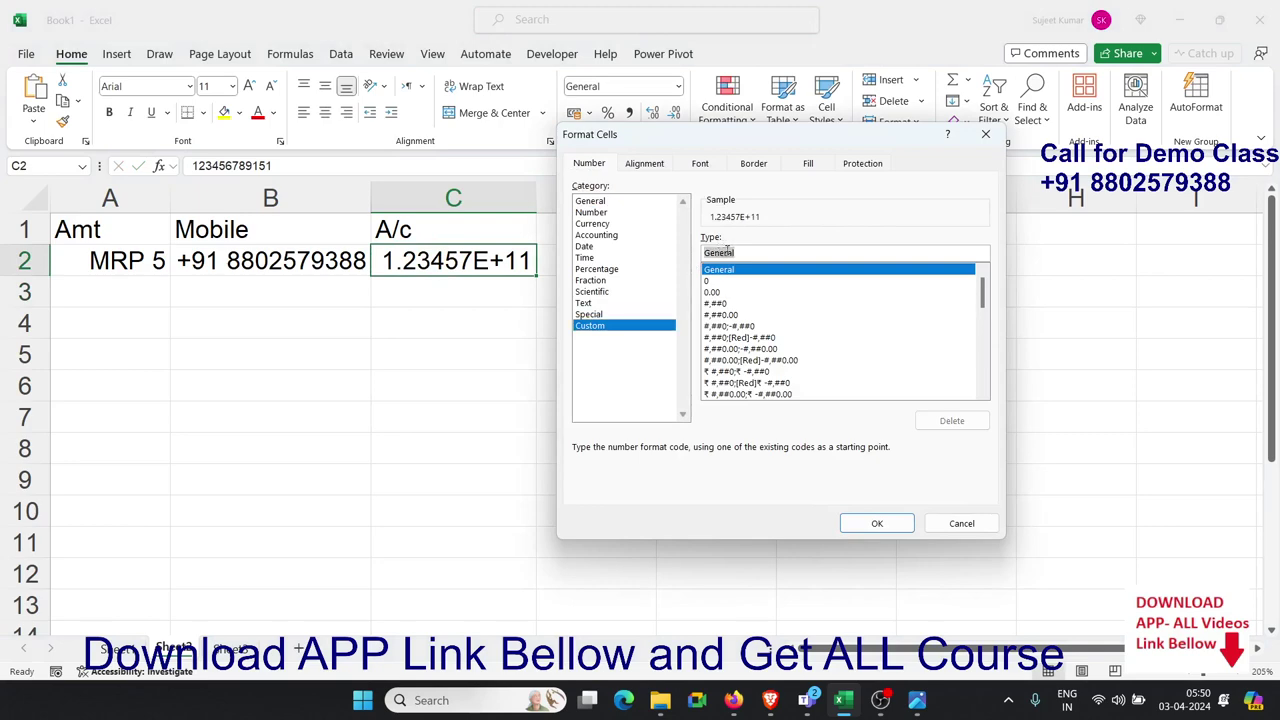
{"action": "type", "text": "0"}
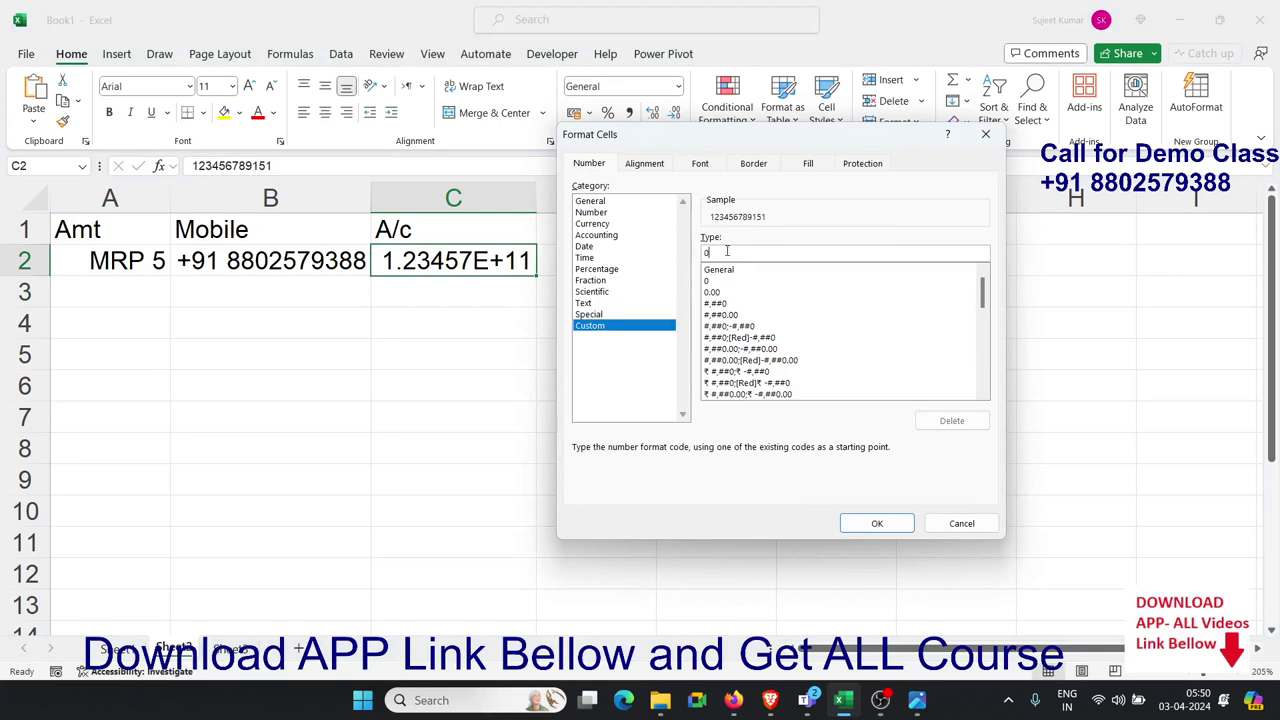
{"action": "key", "text": "Return"}
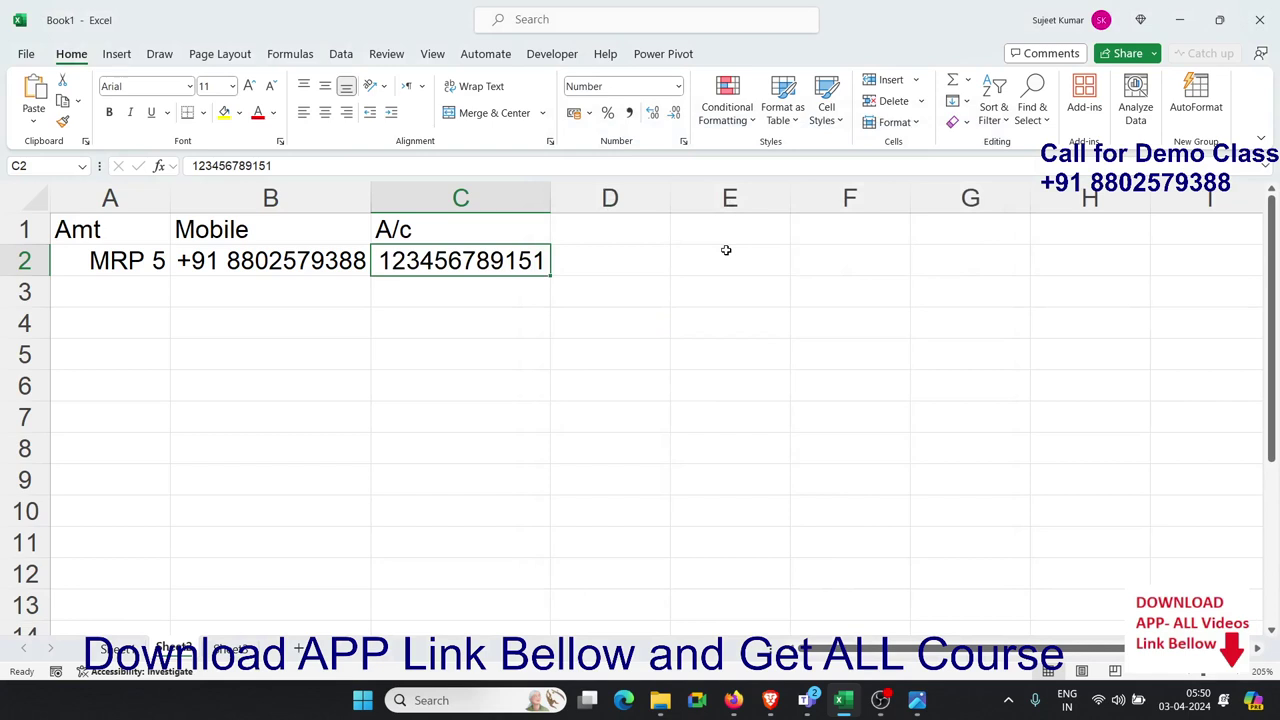
{"action": "double_click", "coordinate": [545, 262]}
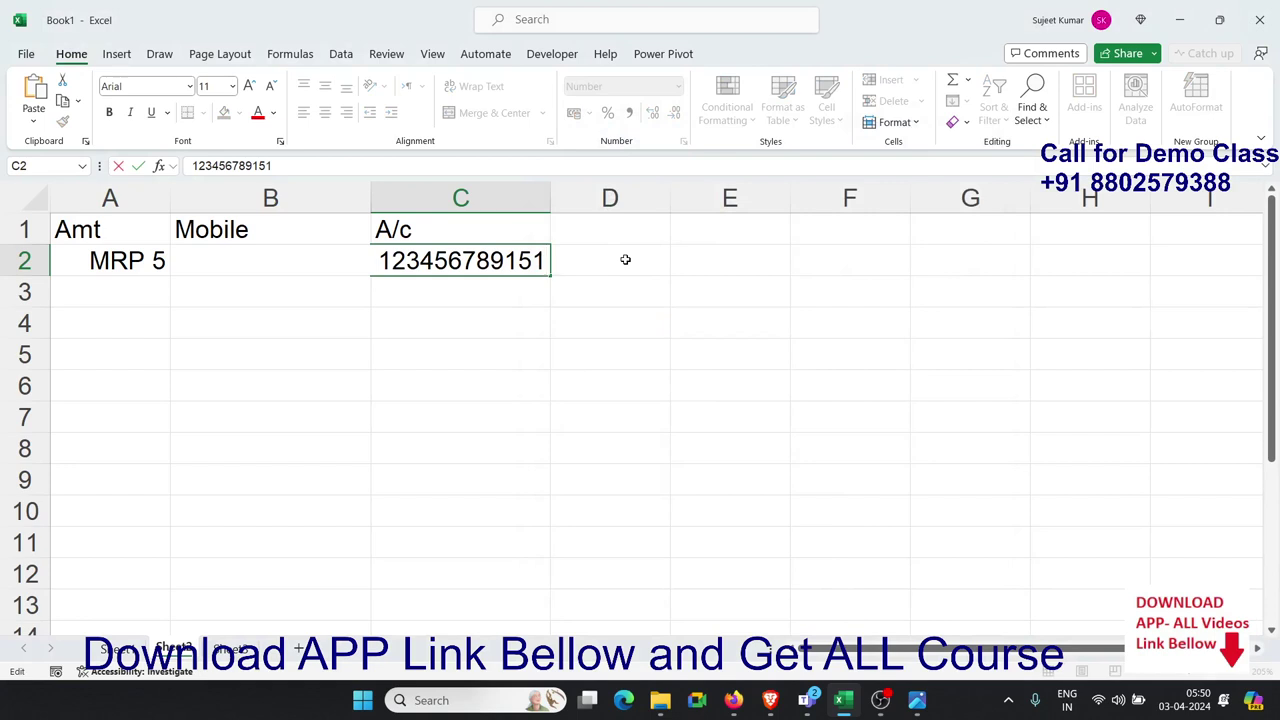
Extend the account number and enter a very long account number as text in C3
{"action": "type", "text": "565"}
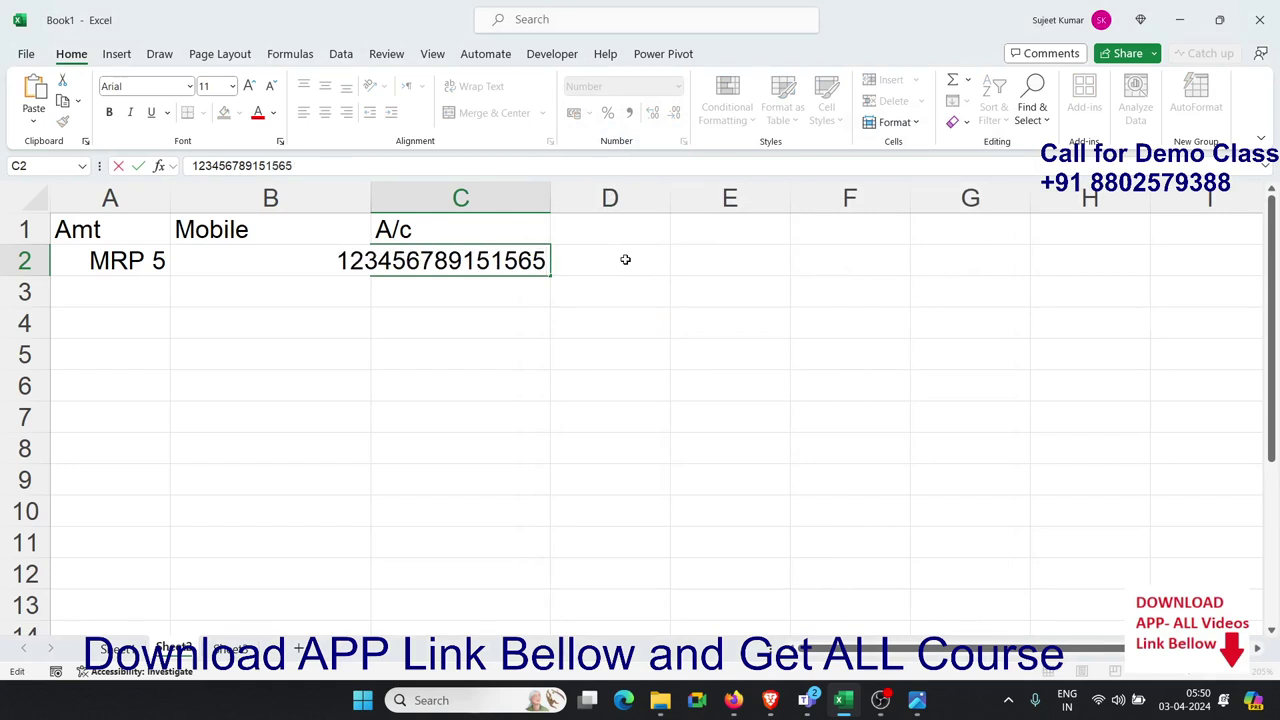
{"action": "type", "text": "7"}
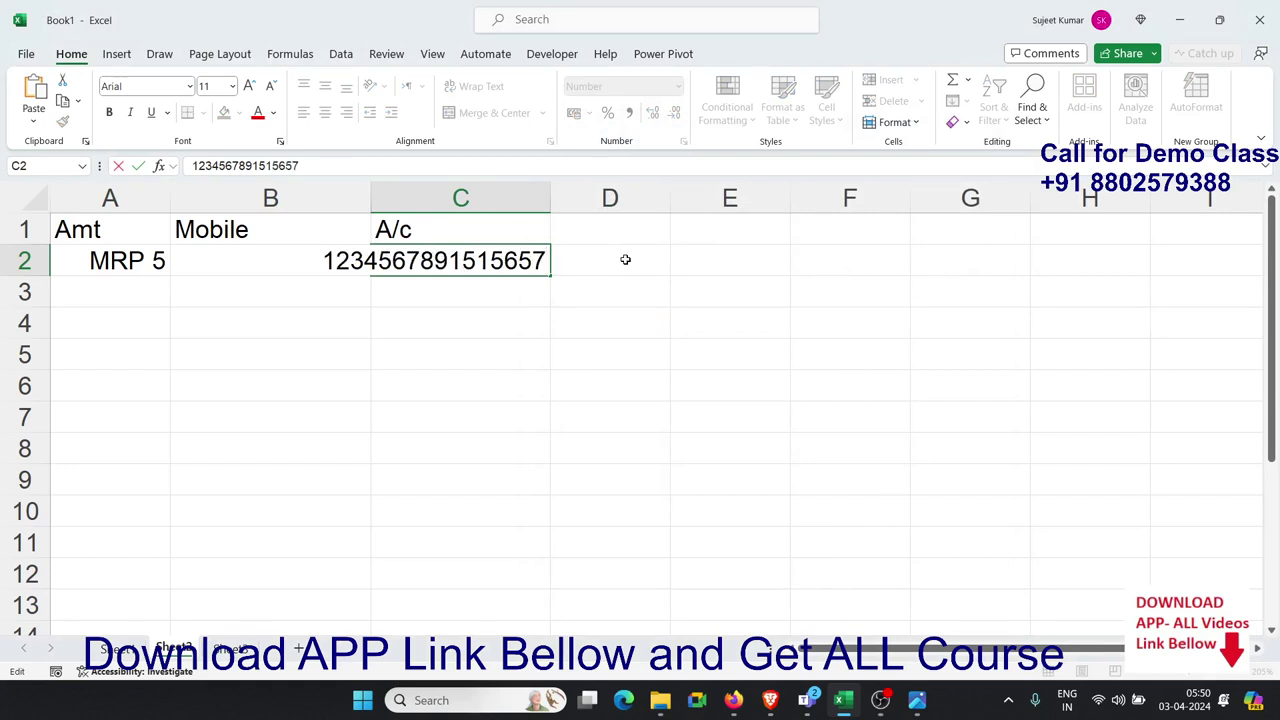
{"action": "key", "text": "Return"}
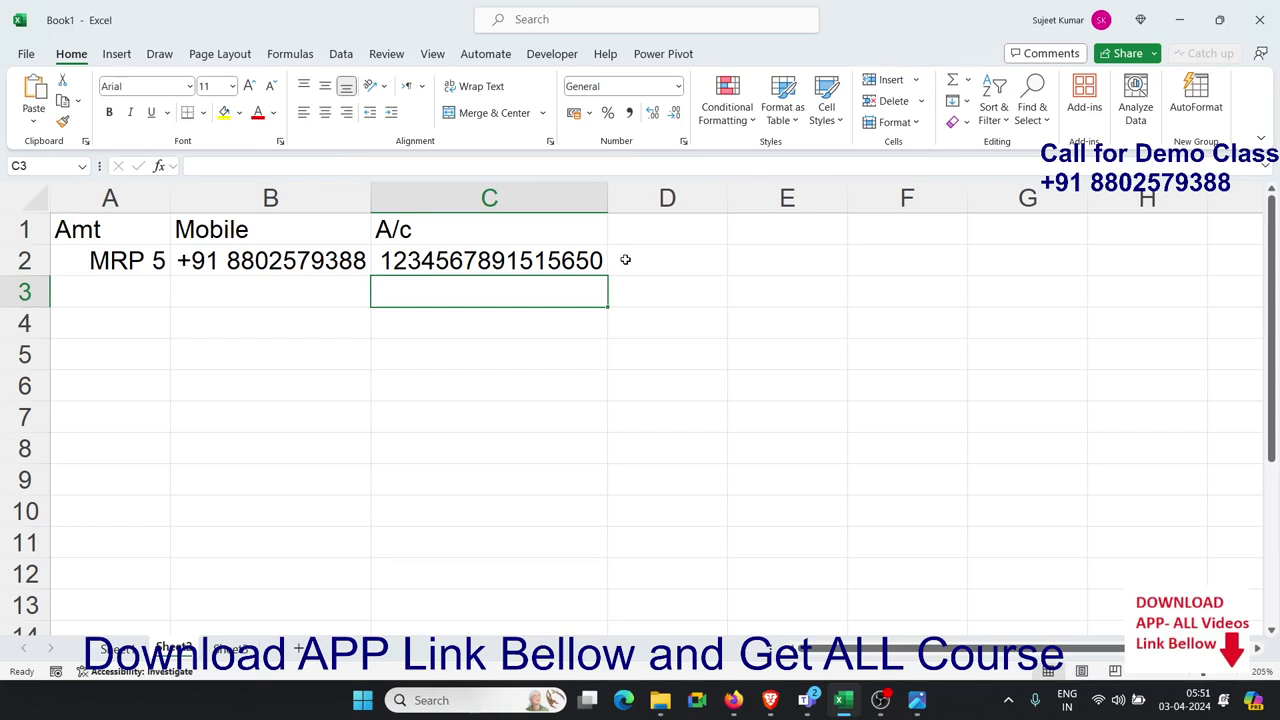
{"action": "type", "text": "'6546510324"}
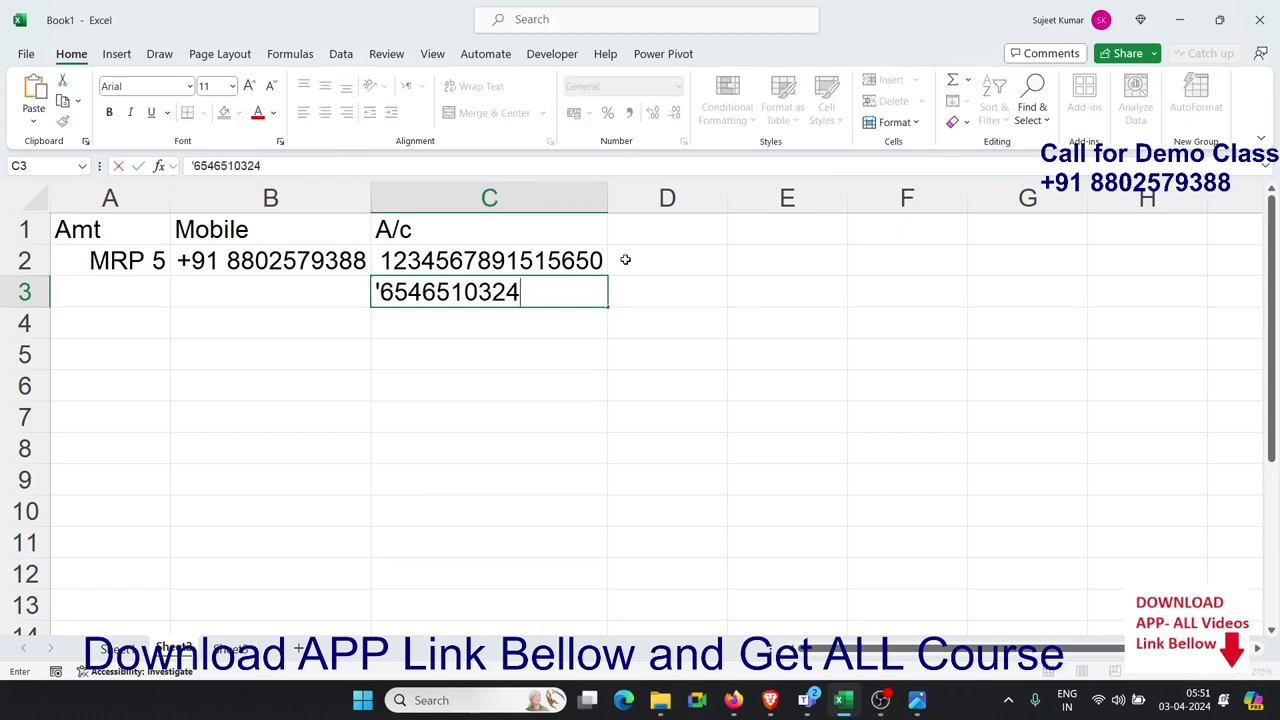
{"action": "type", "text": "6513230132165165165"}
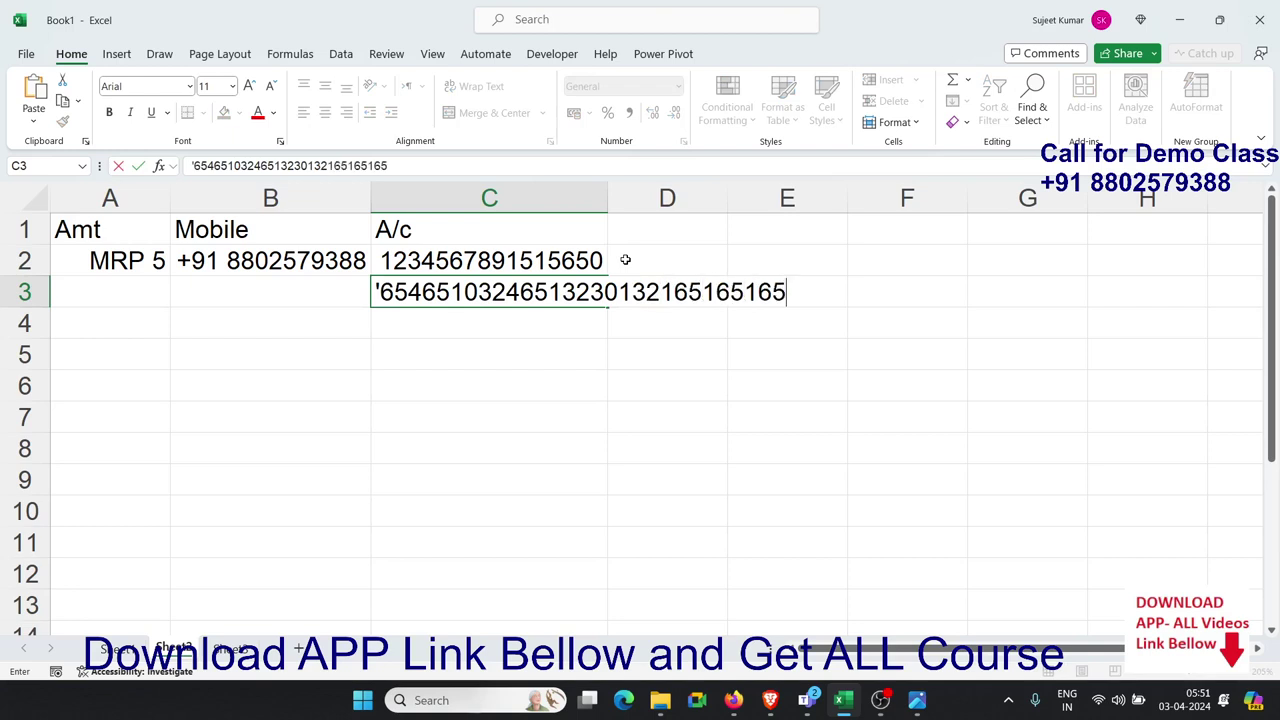
{"action": "key", "text": "Return"}
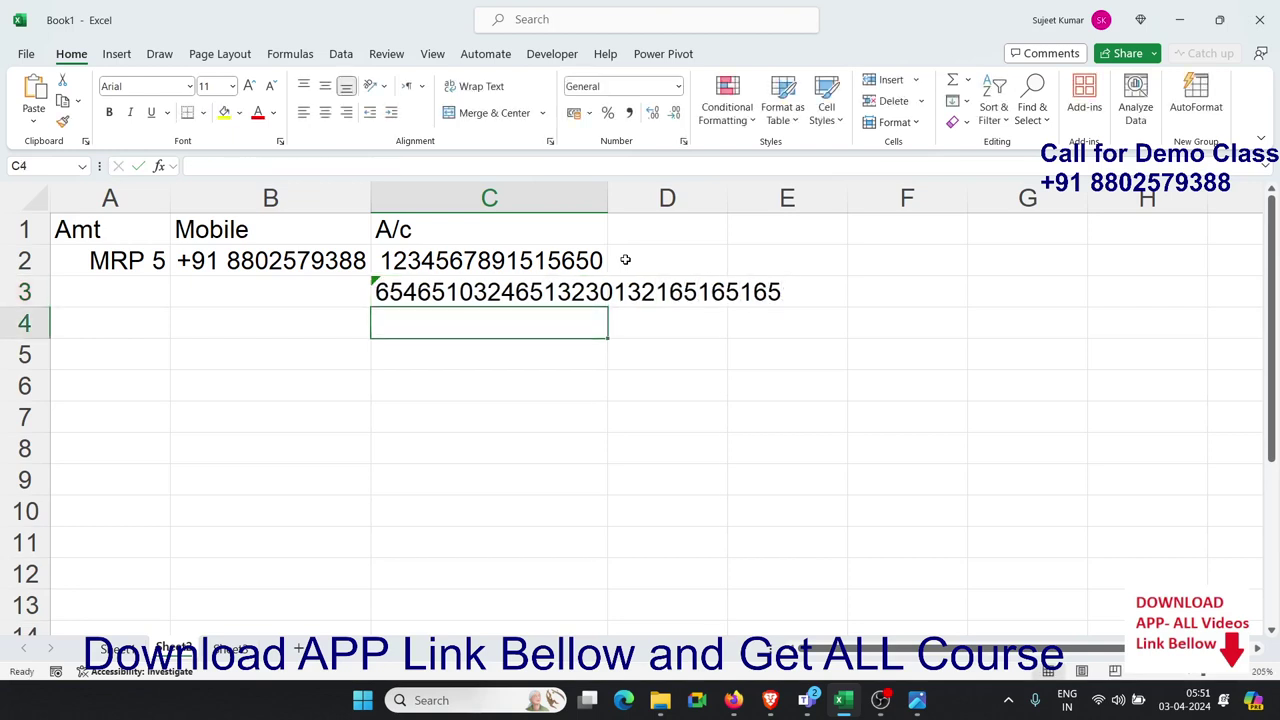
{"action": "key", "text": "Left"}
{"action": "key", "text": "Left"}
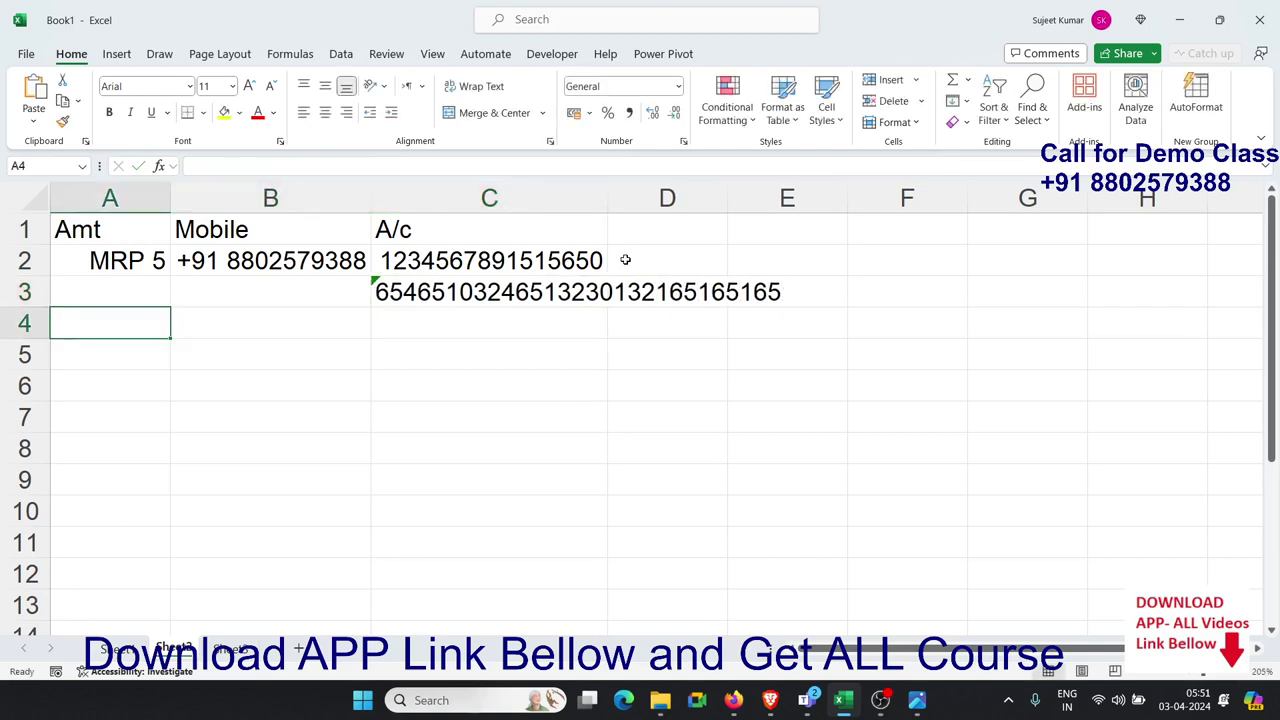
{"action": "key", "text": "Right"}
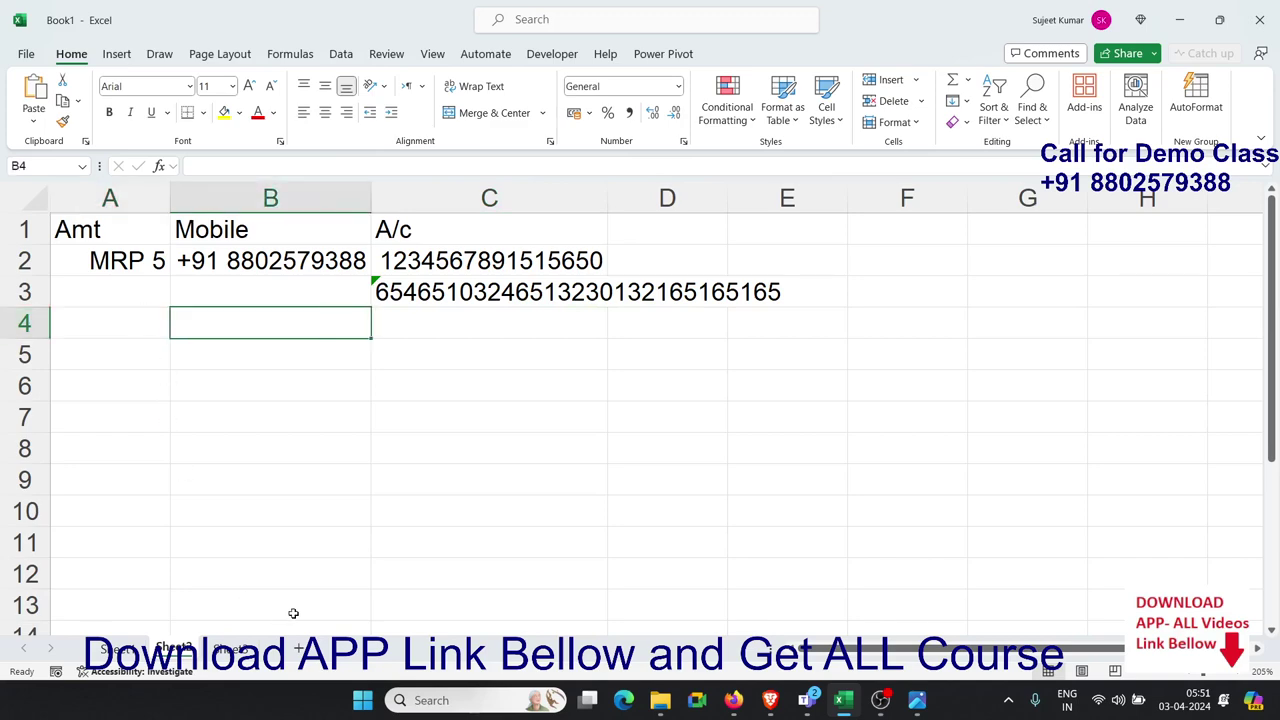
On Sheet3, enter the heading ID in A1 and 123654789 in A2
{"action": "left_click", "coordinate": [236, 648]}
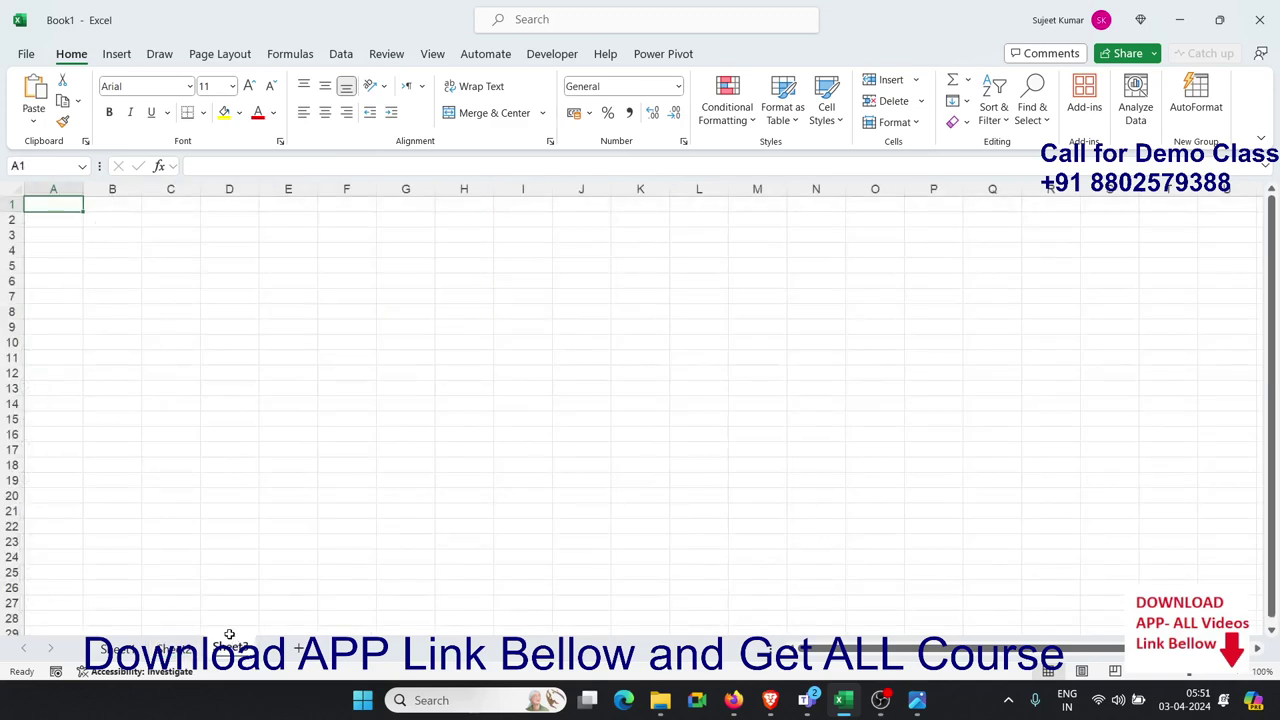
{"action": "type", "text": "ID"}
{"action": "key", "text": "Return"}
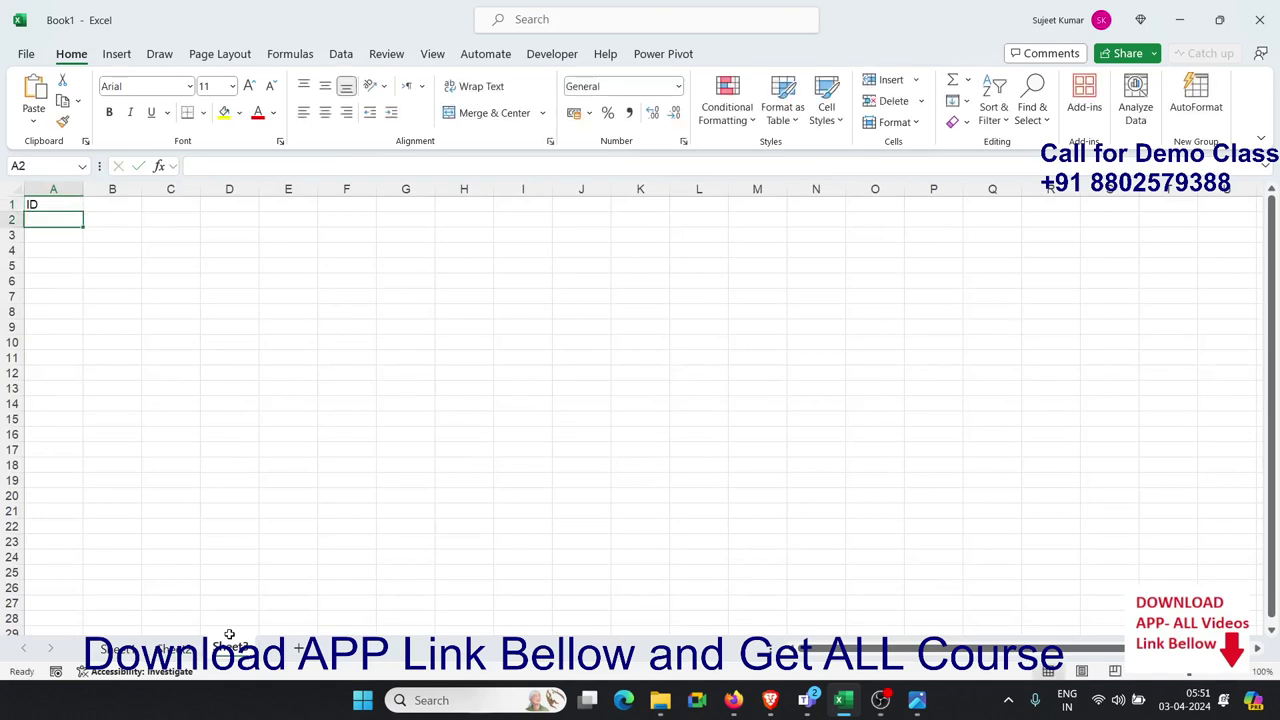
{"action": "type", "text": "123654"}
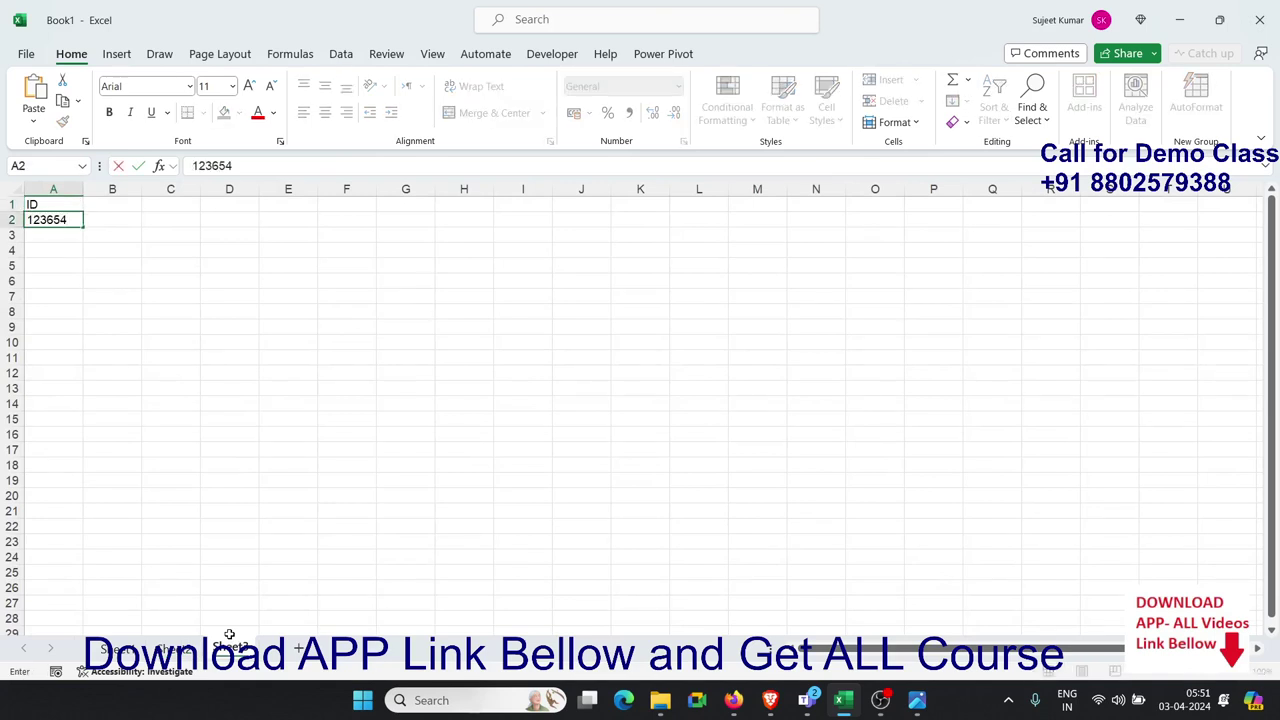
{"action": "type", "text": "789"}
{"action": "key", "text": "Return"}
{"action": "key", "text": "Up"}
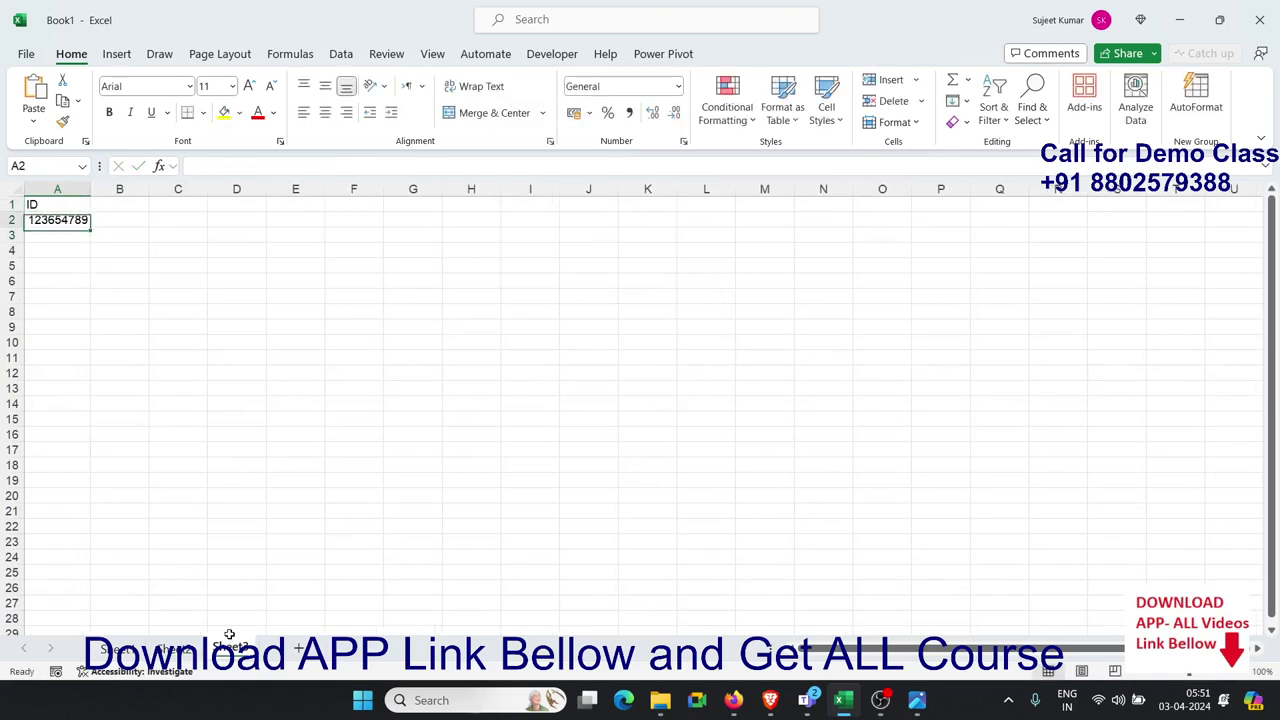
Apply the custom format 00-000-000 to A2 so the ID displays with dashes
{"action": "left_click", "coordinate": [684, 142]}
{"action": "left_click", "coordinate": [590, 326]}
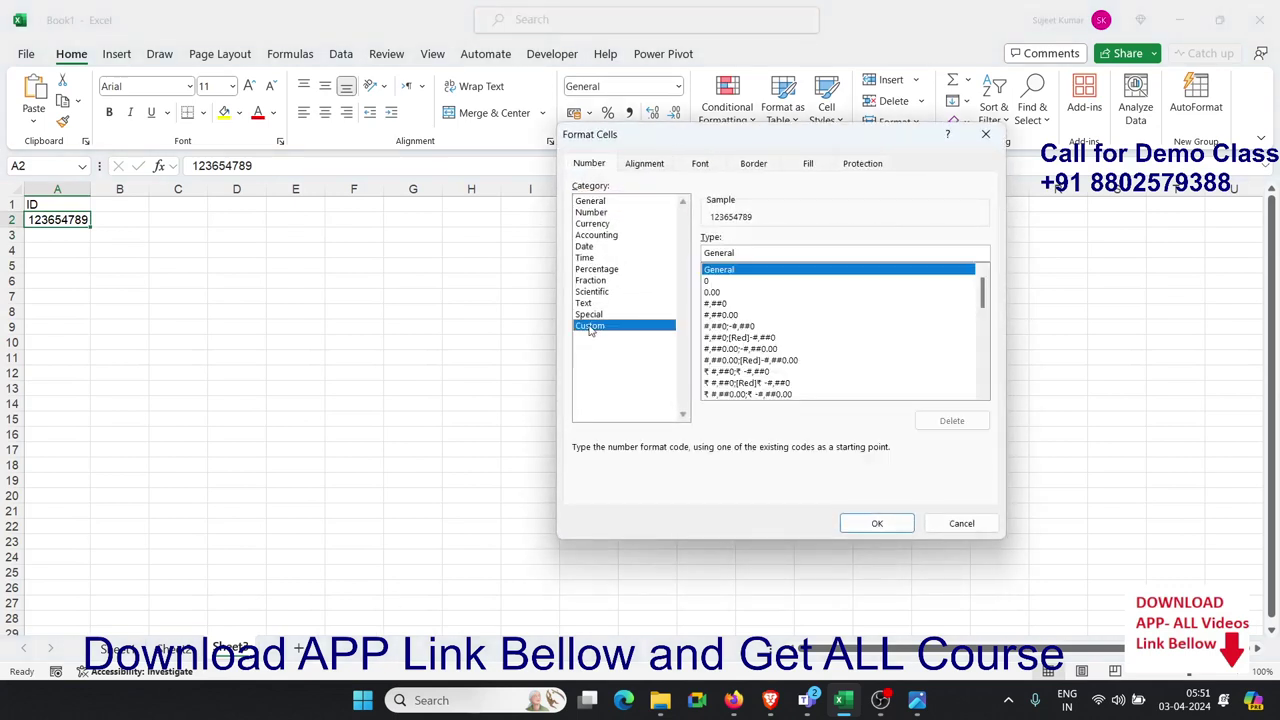
{"action": "double_click", "coordinate": [712, 252]}
{"action": "type", "text": "00"}
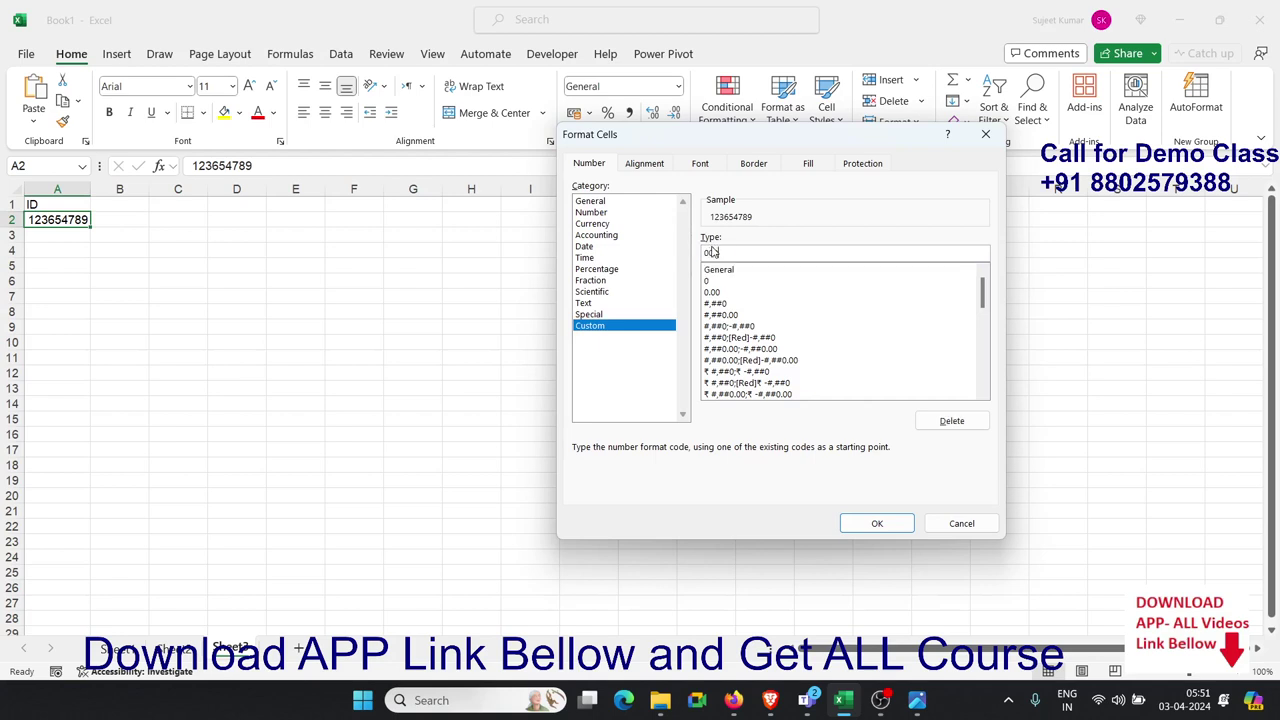
{"action": "type", "text": "-000-"}
{"action": "type", "text": "000"}
{"action": "key", "text": "Return"}
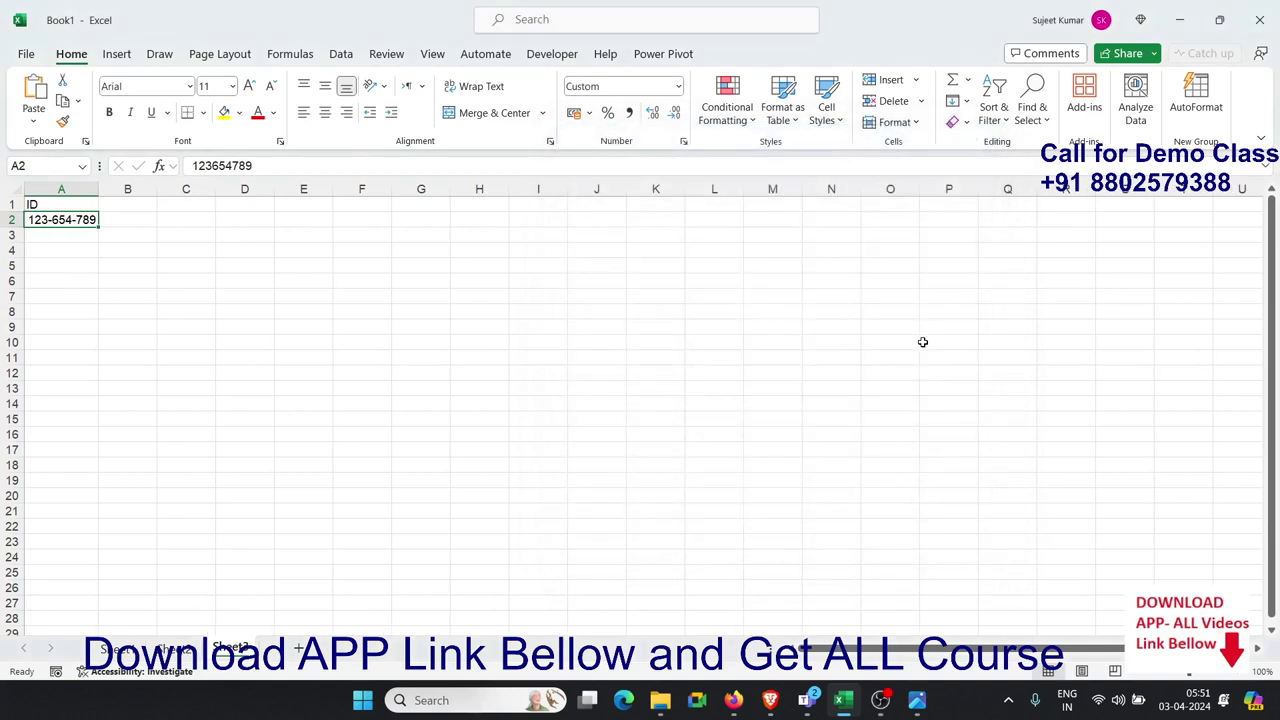
Enter the heading CC in B1 and an 8-digit card number in B2
{"action": "key", "text": "Up"}
{"action": "key", "text": "Right"}
{"action": "type", "text": "C"}
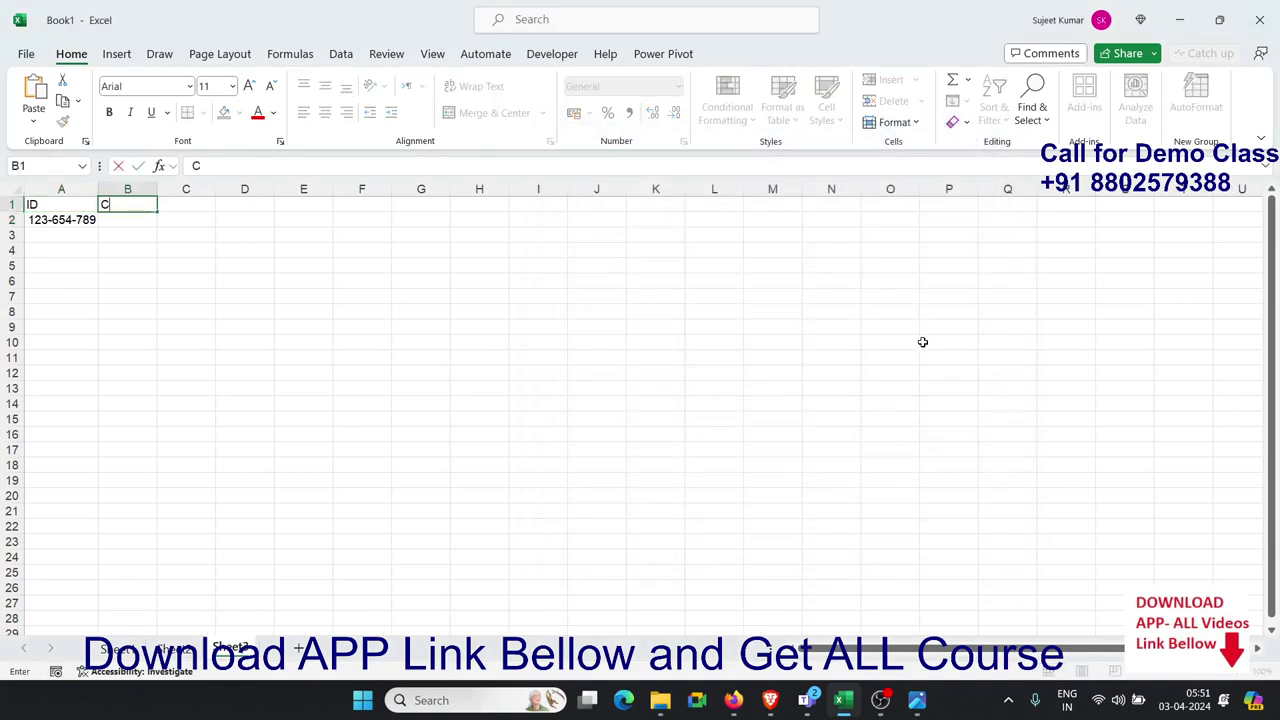
{"action": "type", "text": "C"}
{"action": "key", "text": "Return"}
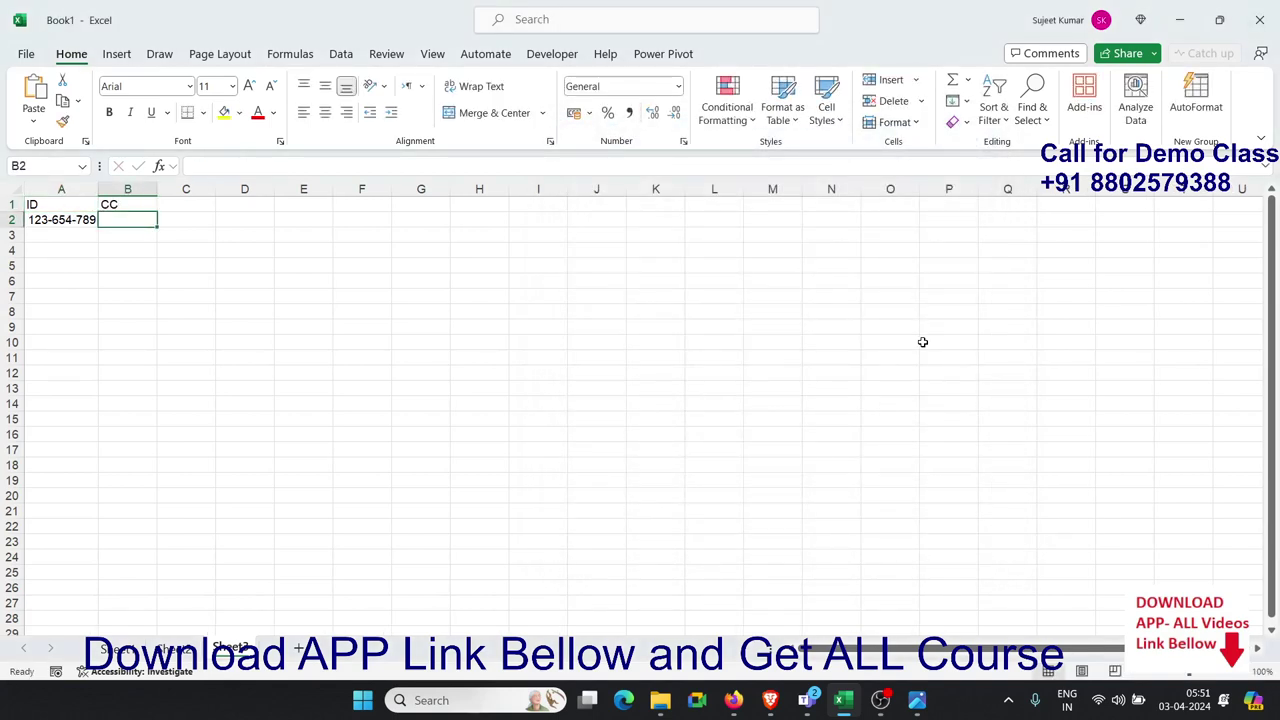
{"action": "type", "text": "452136"}
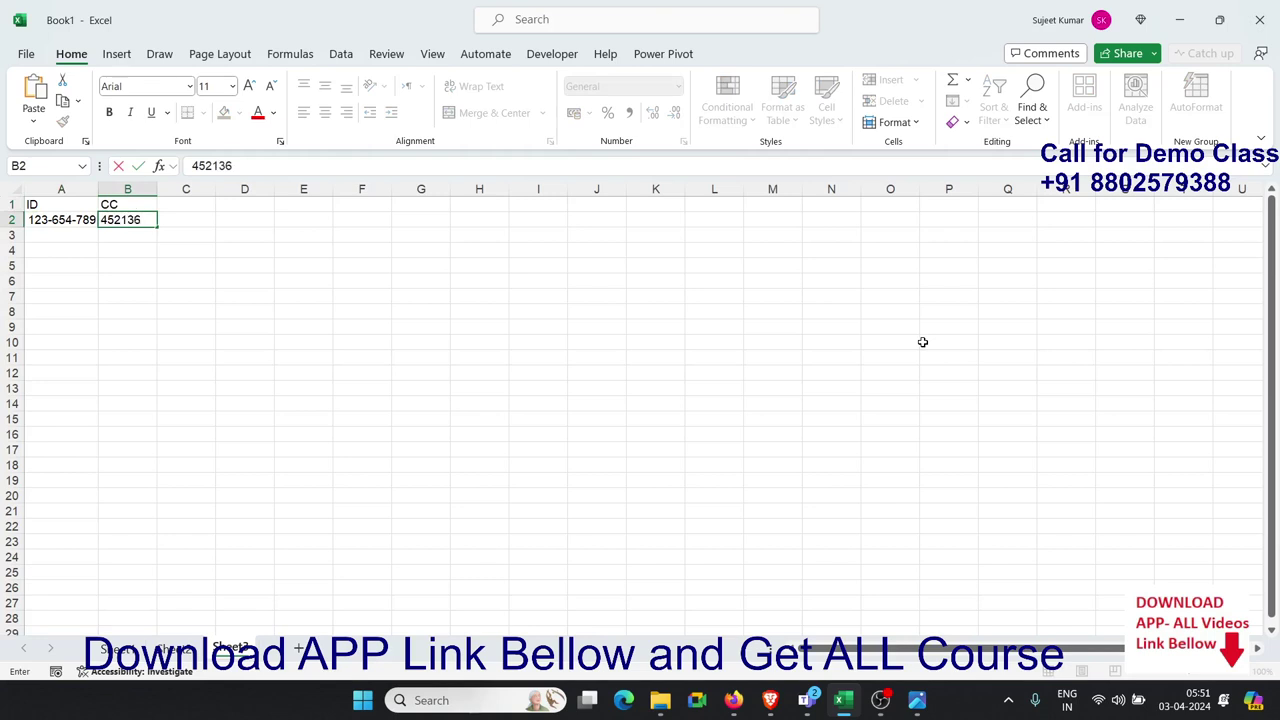
{"action": "type", "text": "98"}
{"action": "key", "text": "Return"}
{"action": "key", "text": "Up"}
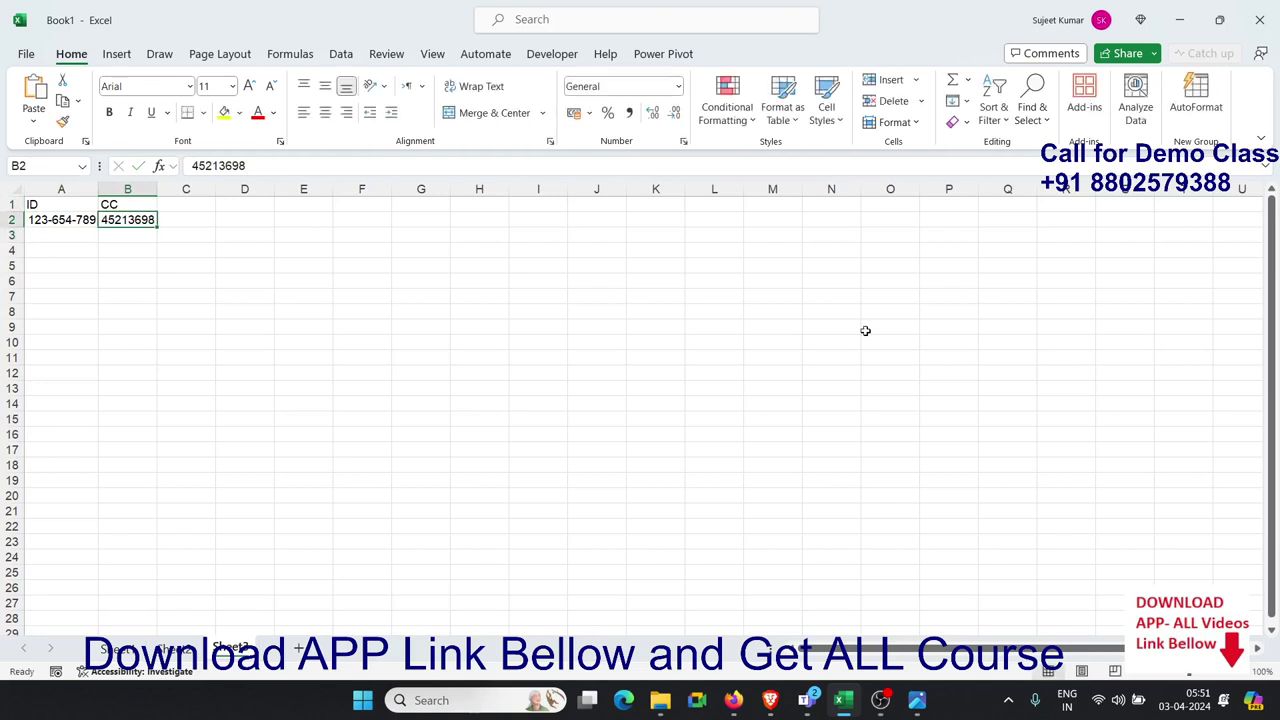
Apply the custom format 0000 XXXX XXXX 0000 to B2 to mask the card number
{"action": "left_click", "coordinate": [683, 141]}
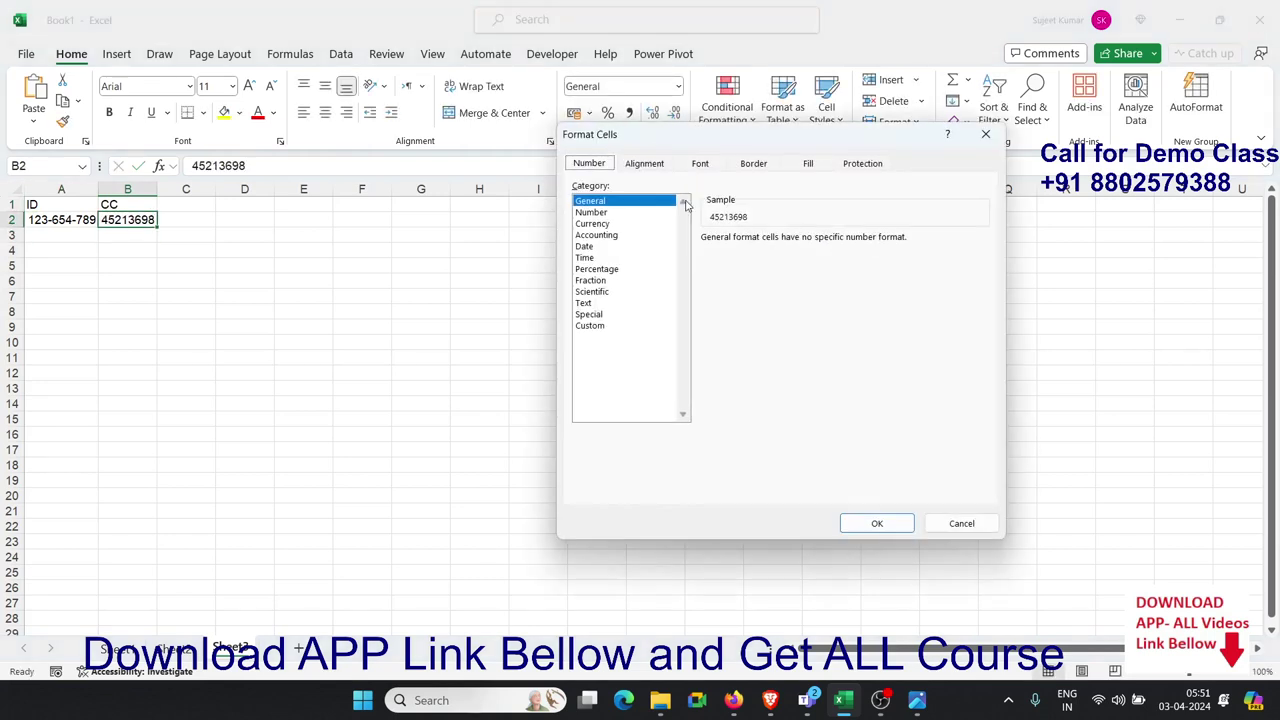
{"action": "left_click", "coordinate": [590, 326]}
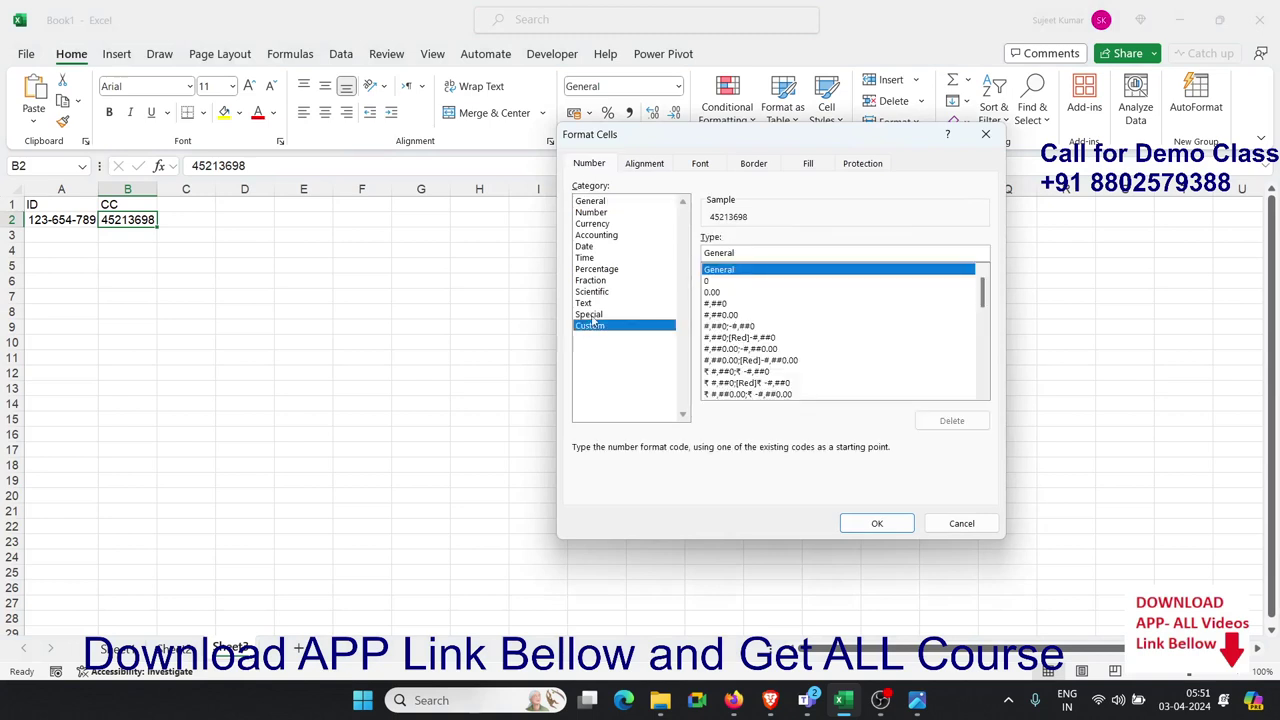
{"action": "double_click", "coordinate": [714, 252]}
{"action": "type", "text": "X"}
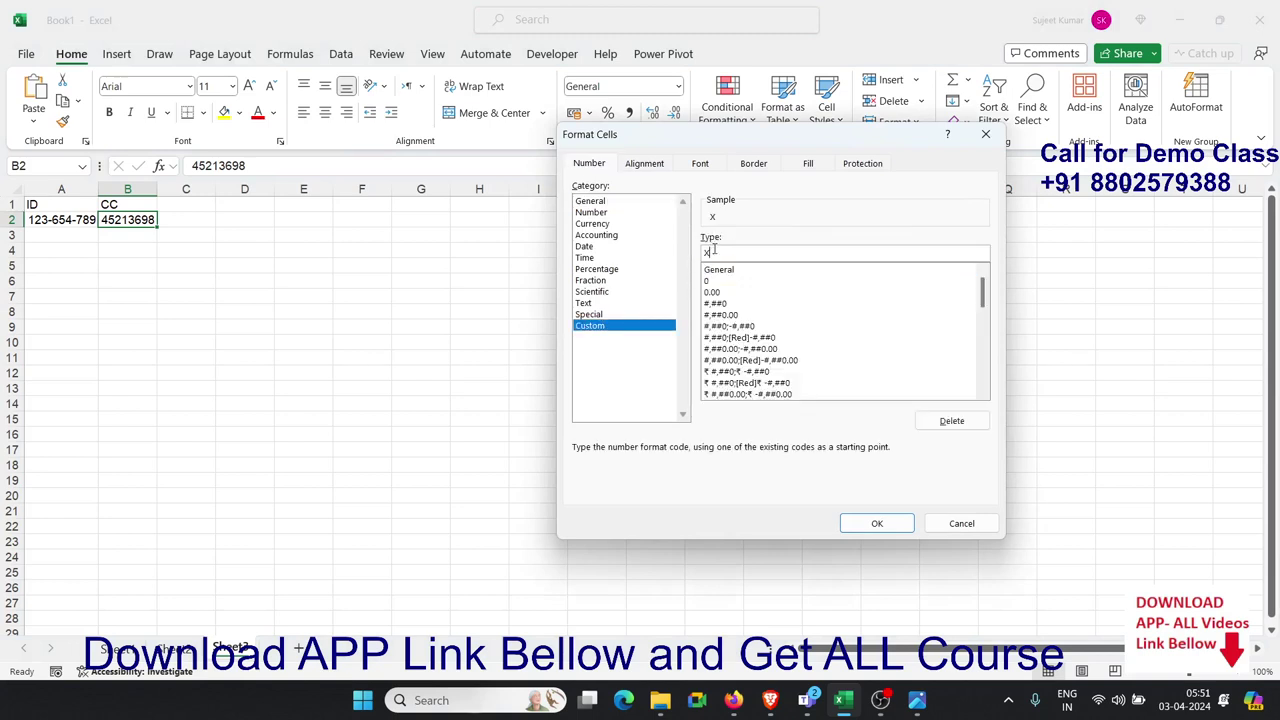
{"action": "type", "text": "XXX"}
{"action": "key", "text": "BackSpace"}
{"action": "key", "text": "BackSpace"}
{"action": "key", "text": "BackSpace"}
{"action": "key", "text": "BackSpace"}
{"action": "type", "text": "00"}
{"action": "type", "text": "00 "}
{"action": "type", "text": "X"}
{"action": "type", "text": "XXX X"}
{"action": "type", "text": "XXX "}
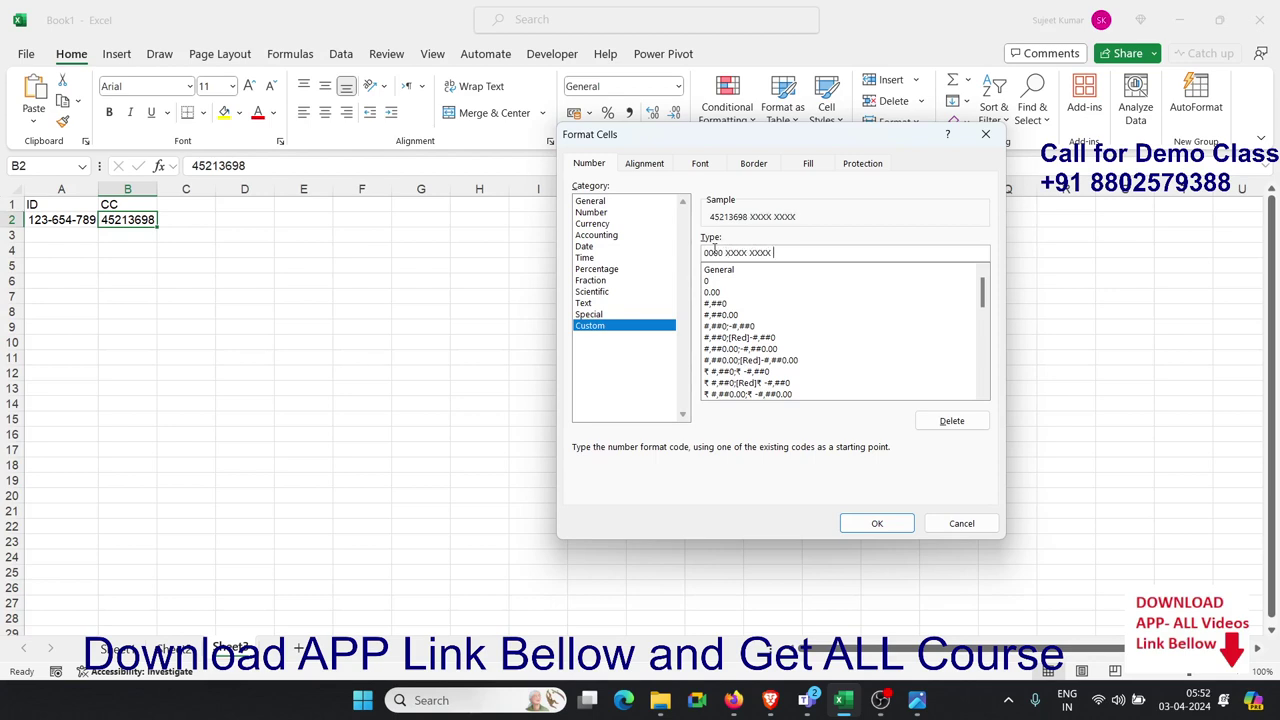
{"action": "type", "text": "0000"}
{"action": "key", "text": "Return"}
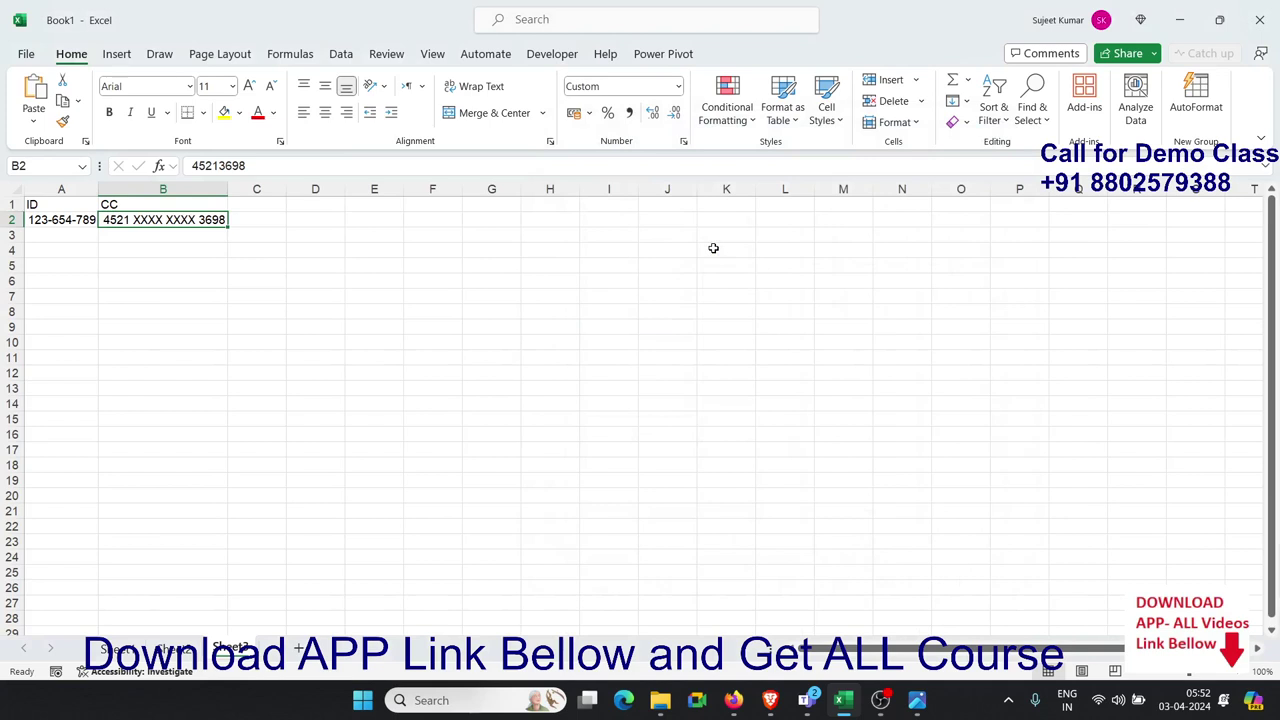
{"action": "key", "text": "Right"}
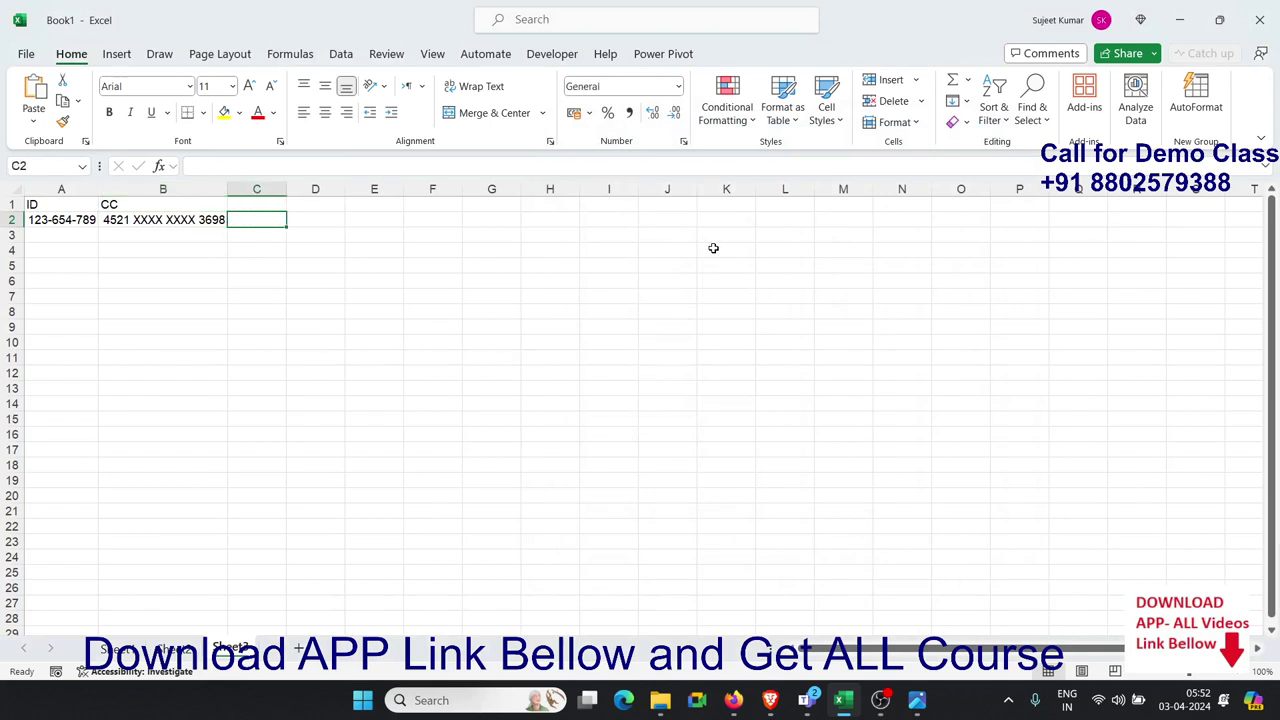
Enter the heading Date in cell D1
{"action": "key", "text": "Right"}
{"action": "key", "text": "Right"}
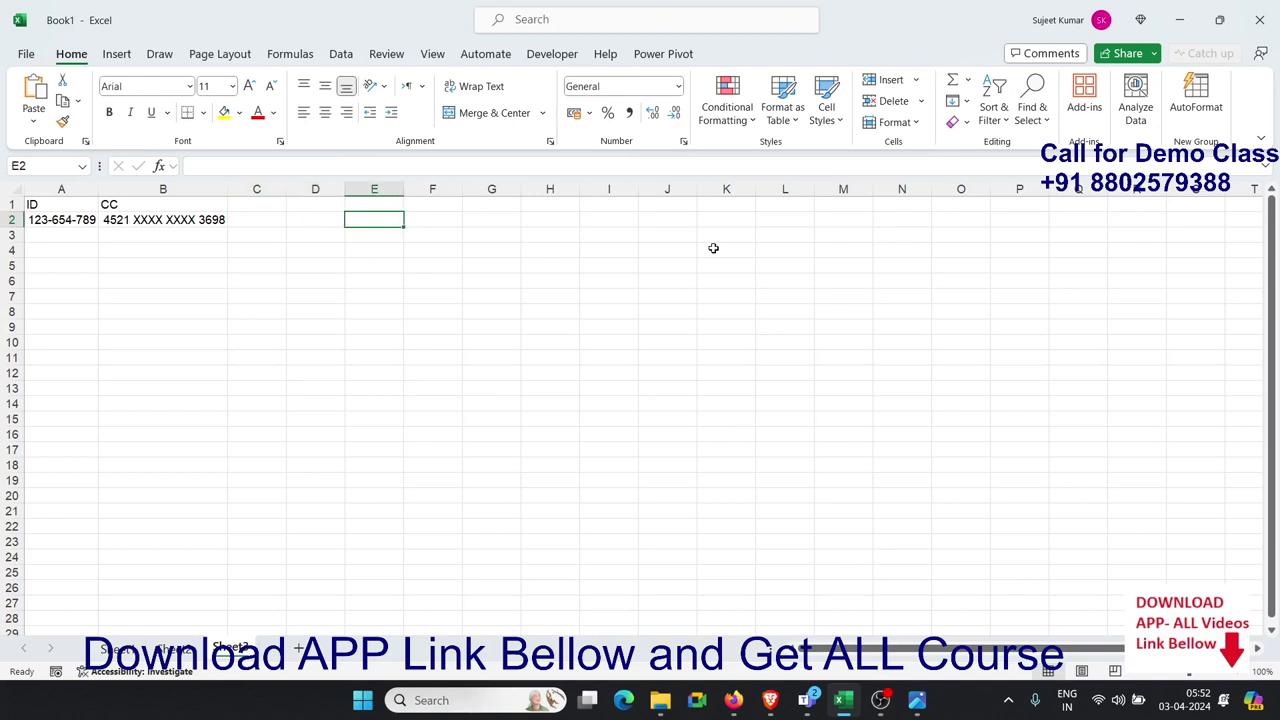
{"action": "key", "text": "Up"}
{"action": "key", "text": "Left"}
{"action": "type", "text": "Date"}
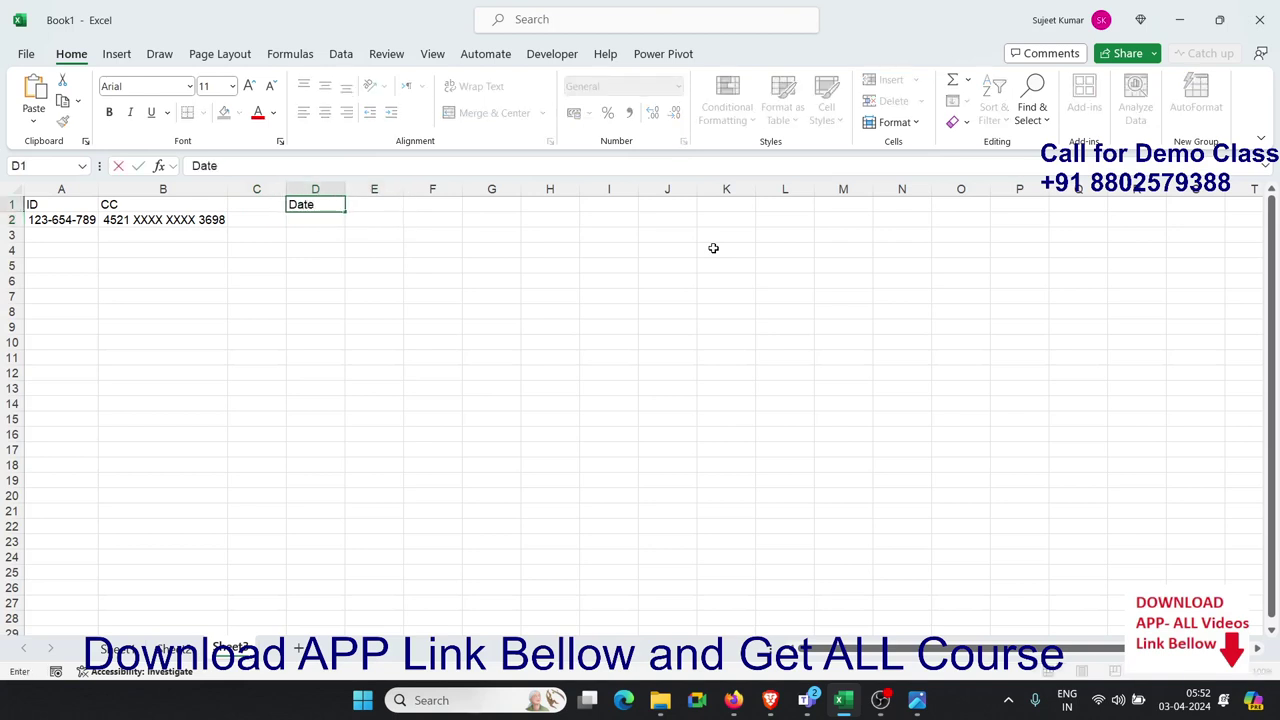
{"action": "key", "text": "Return"}
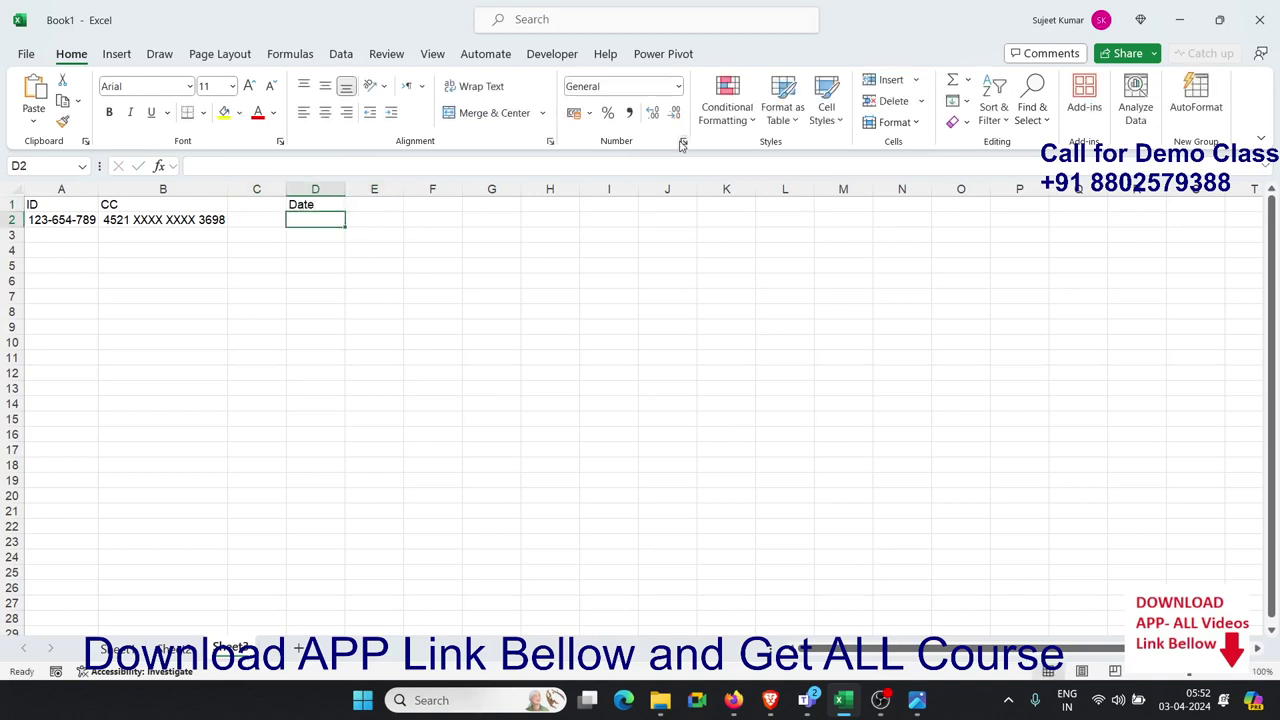
Format D2 with custom dd-mm-yy and enter the date 1/3 so it shows 01-03-24
{"action": "left_click", "coordinate": [682, 145]}
{"action": "left_click", "coordinate": [598, 326]}
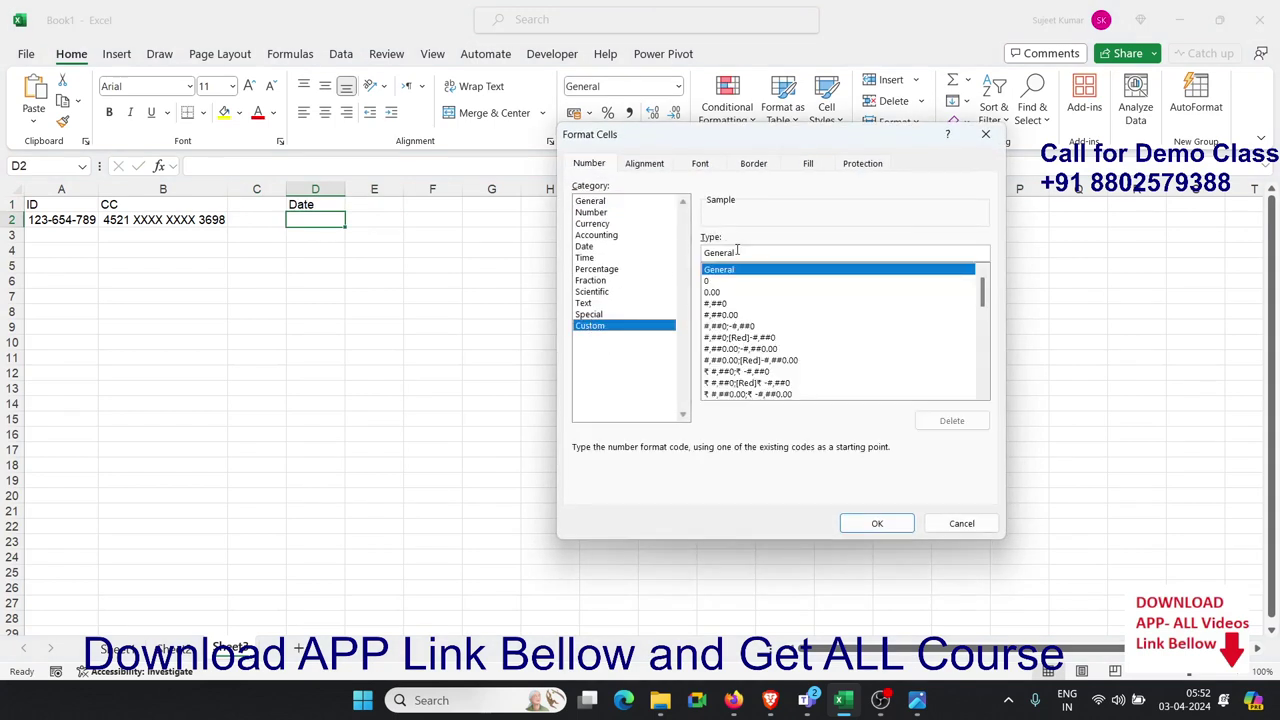
{"action": "left_click", "coordinate": [737, 250]}
{"action": "key", "text": "BackSpace"}
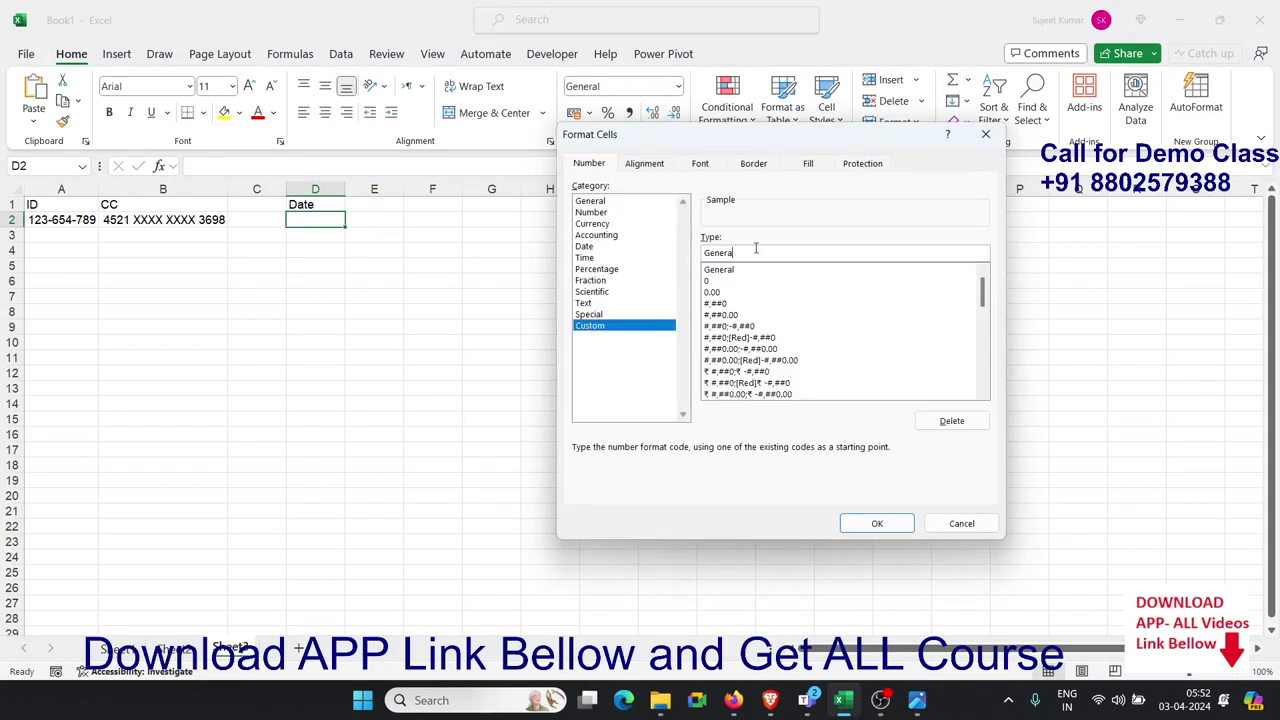
{"action": "key", "text": "BackSpace"}
{"action": "key", "text": "BackSpace"}
{"action": "key", "text": "BackSpace"}
{"action": "type", "text": "dd-m"}
{"action": "type", "text": "m-yy"}
{"action": "key", "text": "Return"}
{"action": "type", "text": "1/3"}
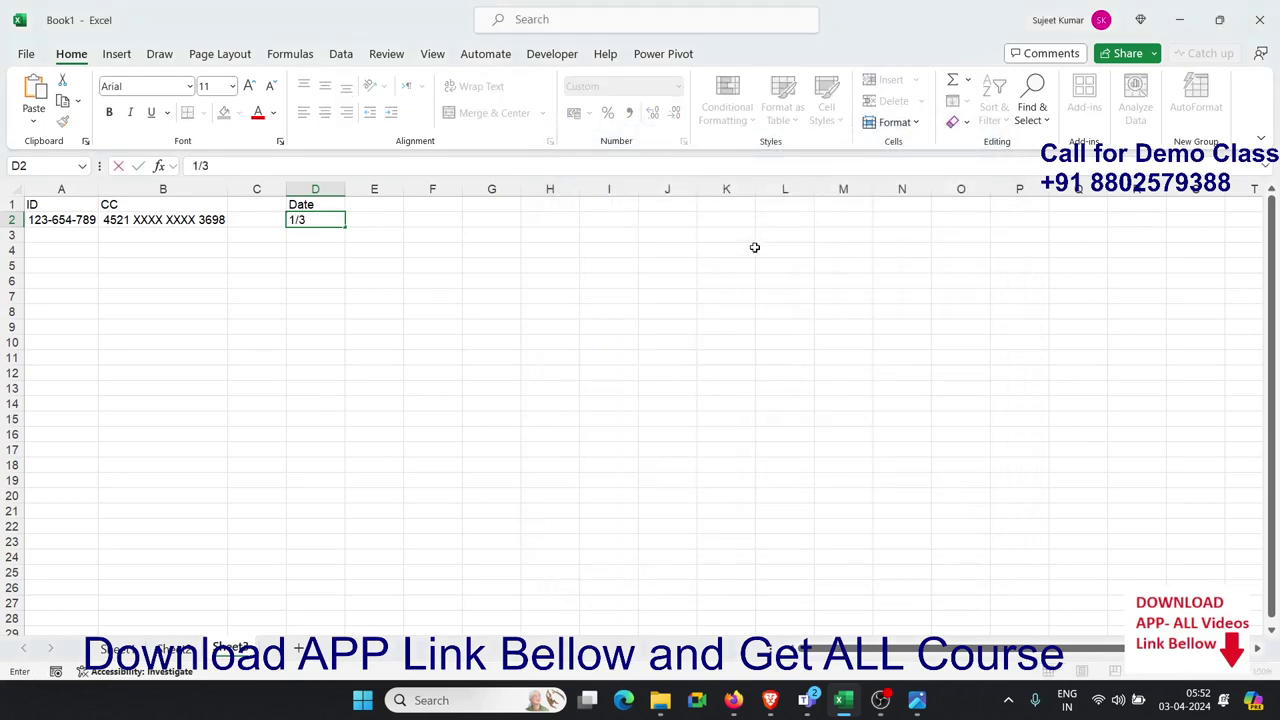
{"action": "key", "text": "Return"}
{"action": "key", "text": "Up"}
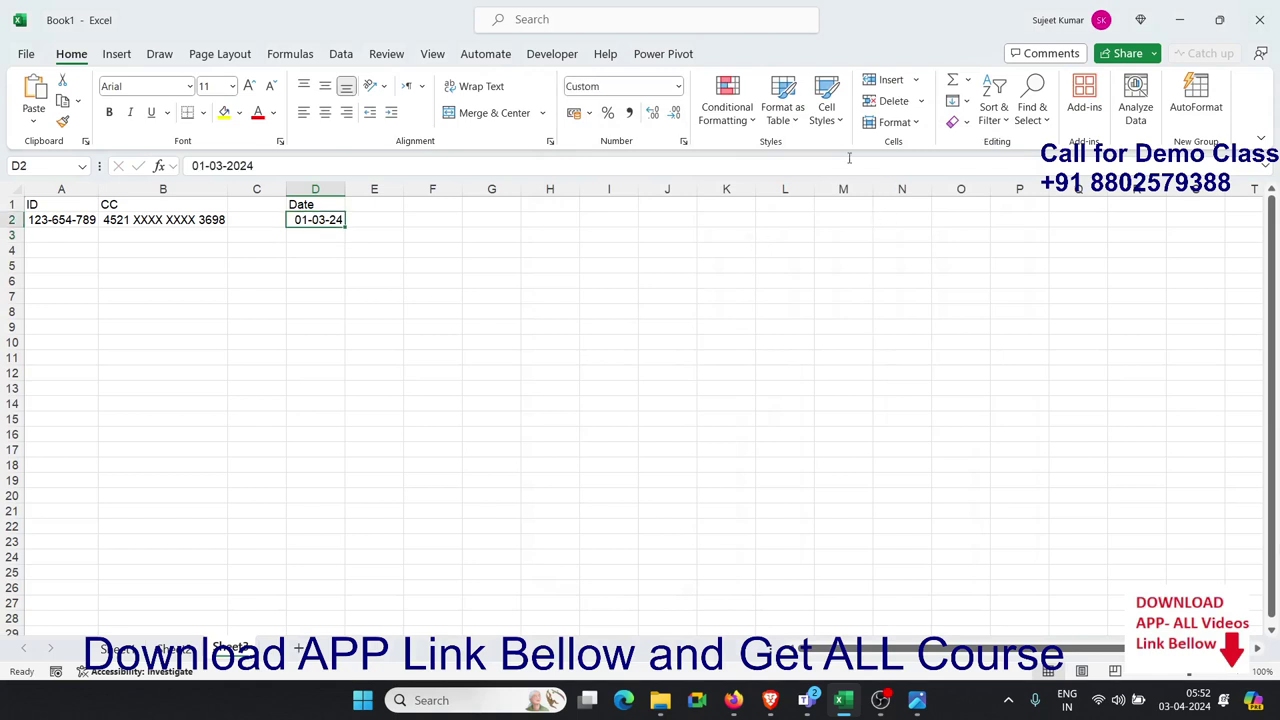
Change D2's custom format to dddd, dd-mmmm-yyyy to show Friday, 01-March-2024
{"action": "left_click", "coordinate": [684, 142]}
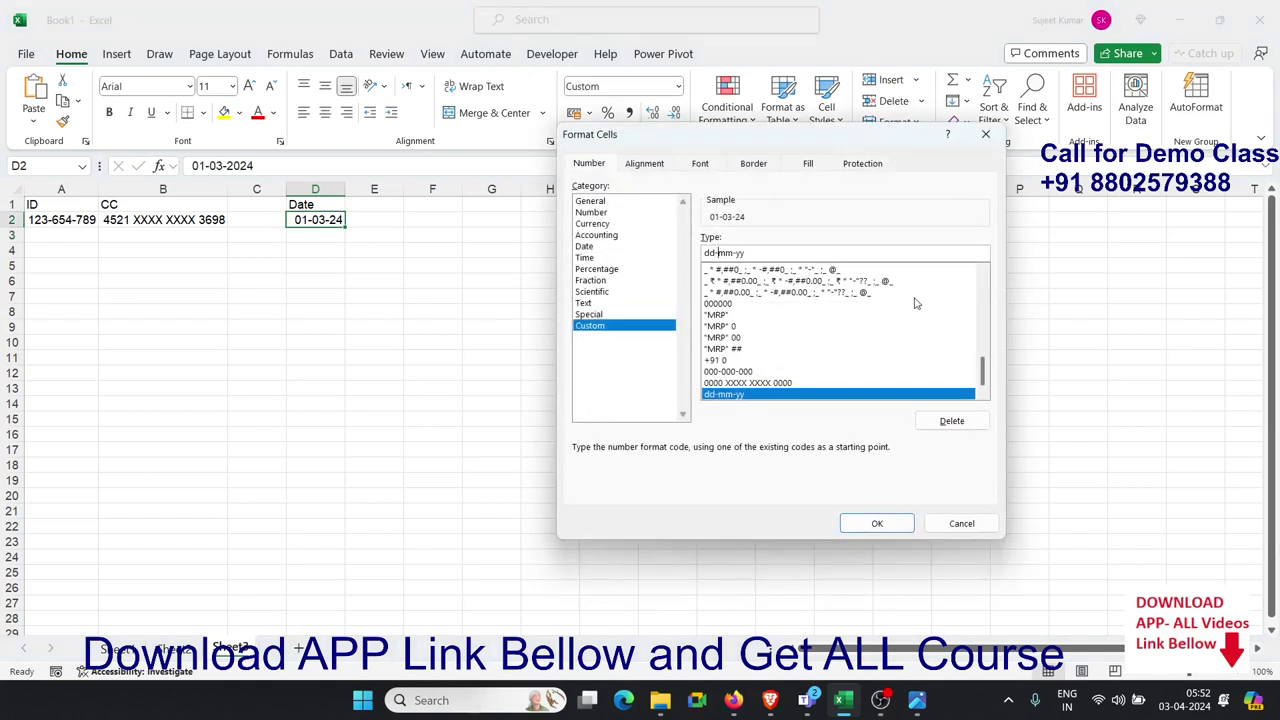
{"action": "left_click", "coordinate": [716, 253]}
{"action": "type", "text": "d"}
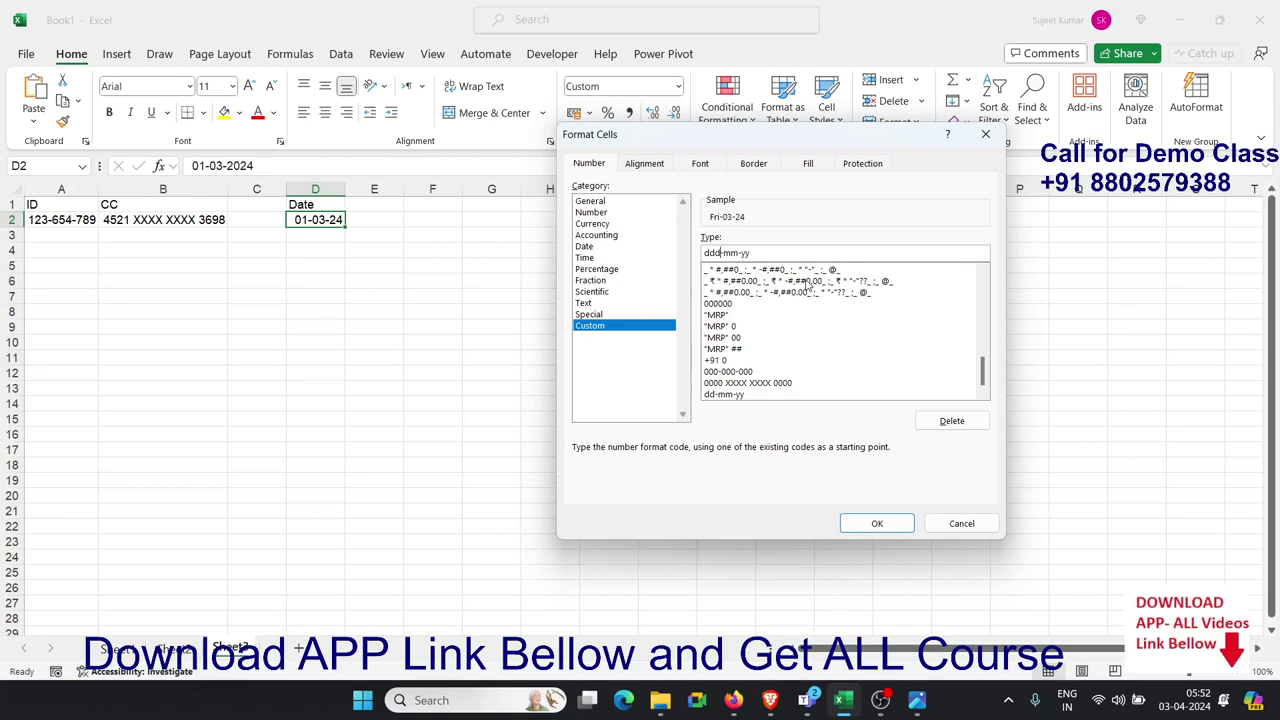
{"action": "type", "text": "d"}
{"action": "type", "text": ", "}
{"action": "type", "text": "dd"}
{"action": "key", "text": "Right"}
{"action": "key", "text": "Right"}
{"action": "type", "text": "m"}
{"action": "type", "text": "m"}
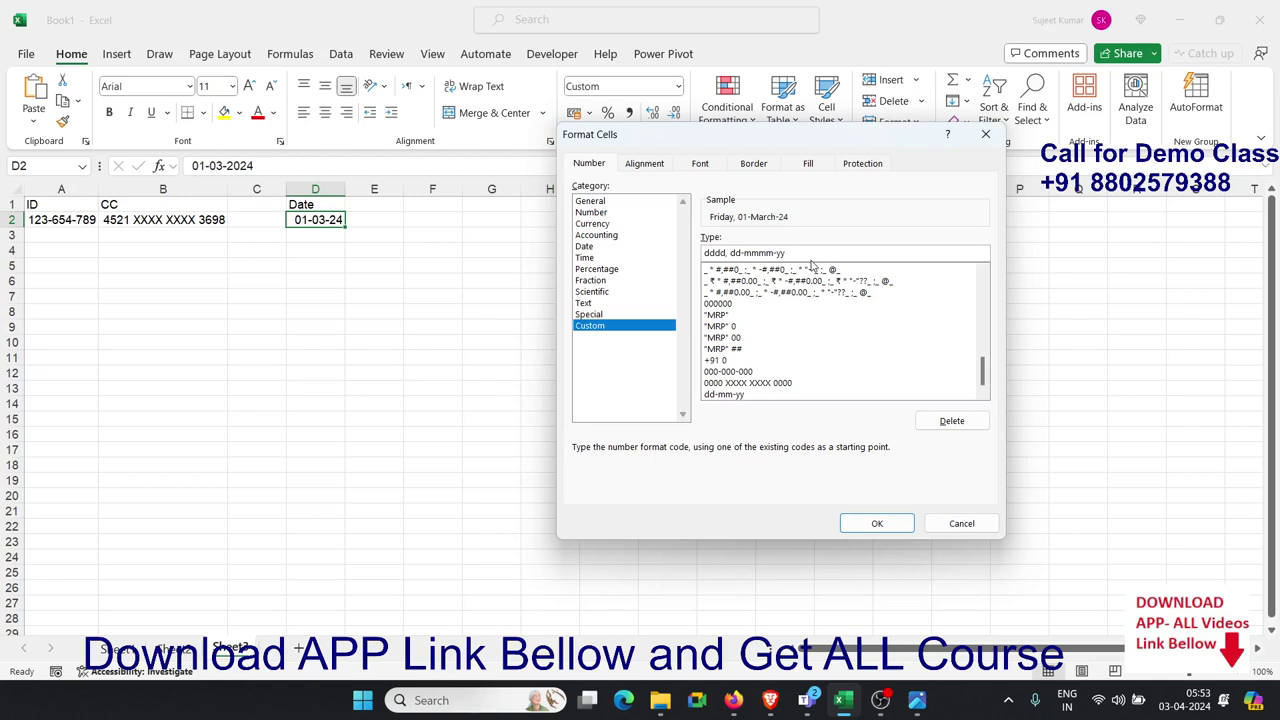
{"action": "type", "text": "m"}
{"action": "key", "text": "BackSpace"}
{"action": "type", "text": "yy"}
{"action": "key", "text": "Return"}
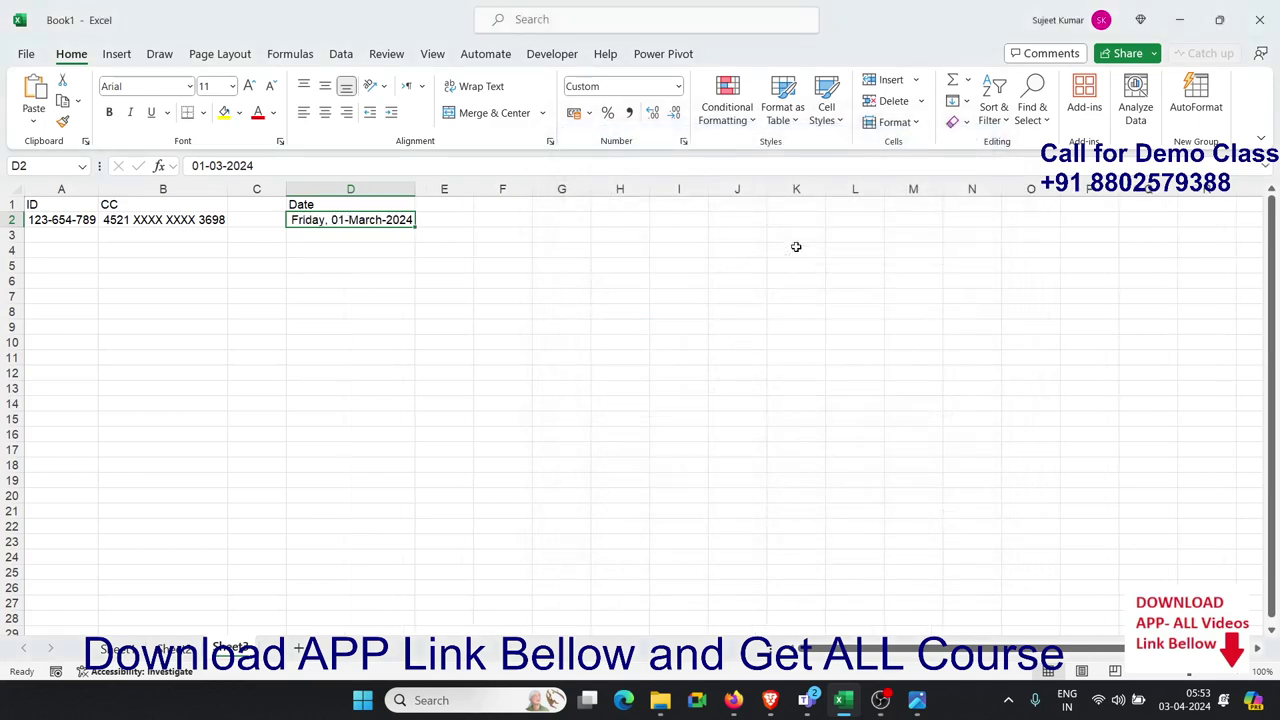
Enter the time 10:30 in cell E2
{"action": "key", "text": "Right"}
{"action": "type", "text": "10:"}
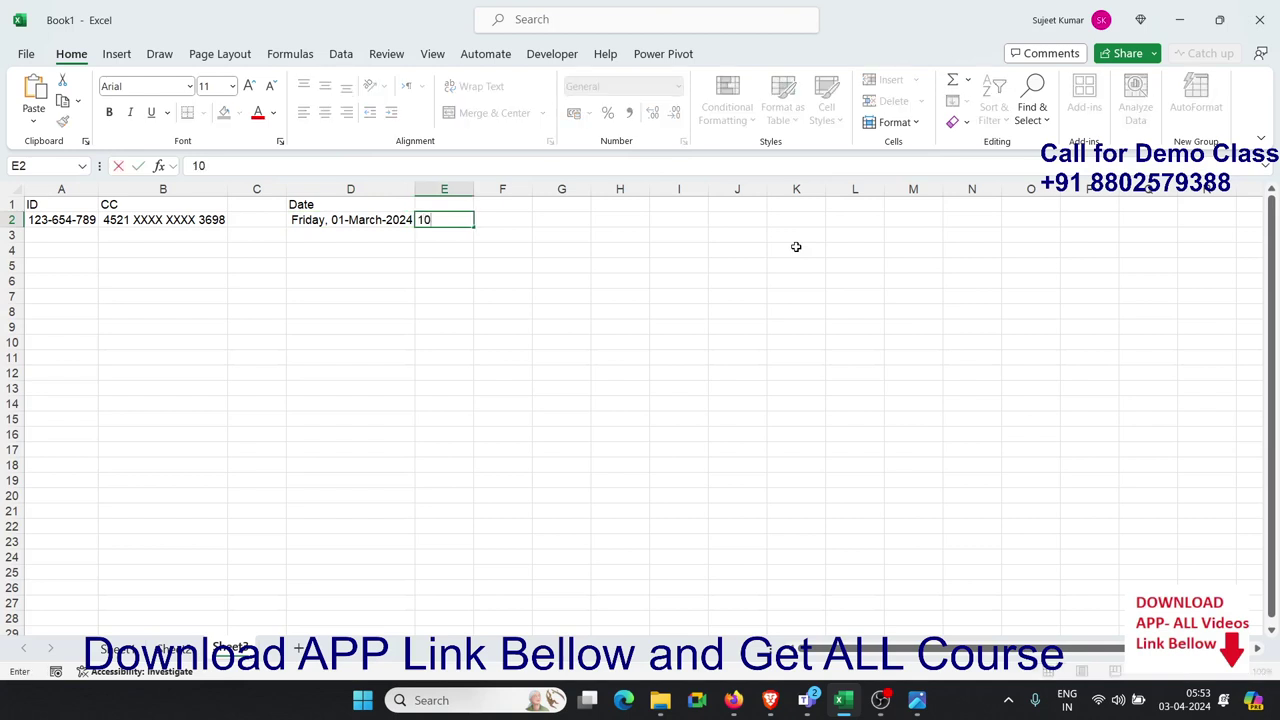
{"action": "type", "text": "30"}
{"action": "key", "text": "Return"}
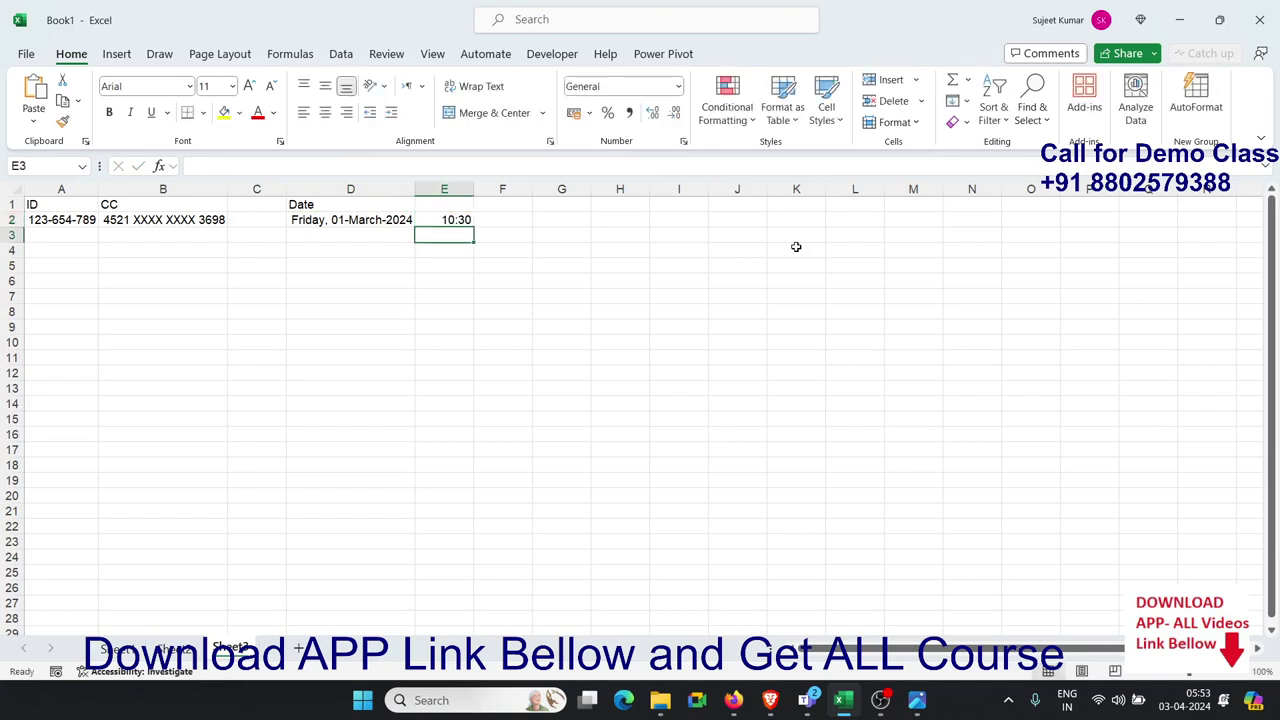
{"action": "key", "text": "Up"}
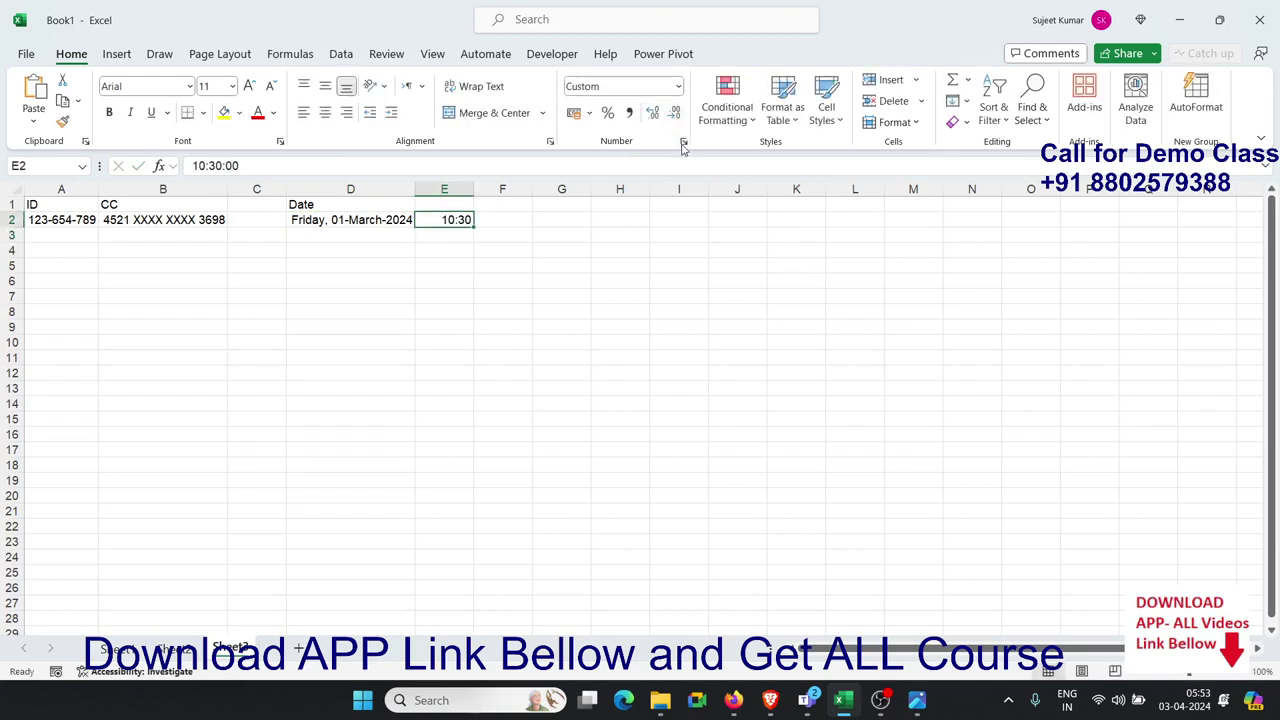
Extend E2's format to hh:mm:ss am/pm so it reads 10:30:00 AM
{"action": "left_click", "coordinate": [683, 142]}
{"action": "left_click", "coordinate": [744, 254]}
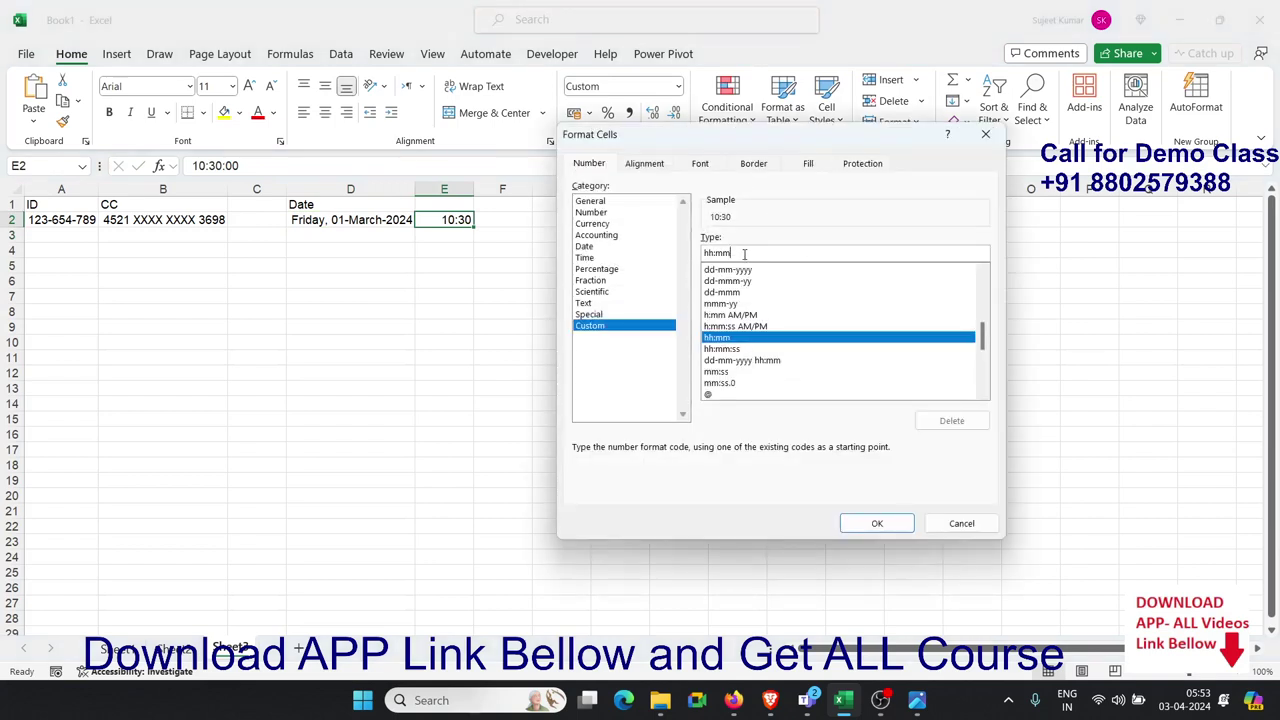
{"action": "type", "text": ":"}
{"action": "type", "text": "ss a"}
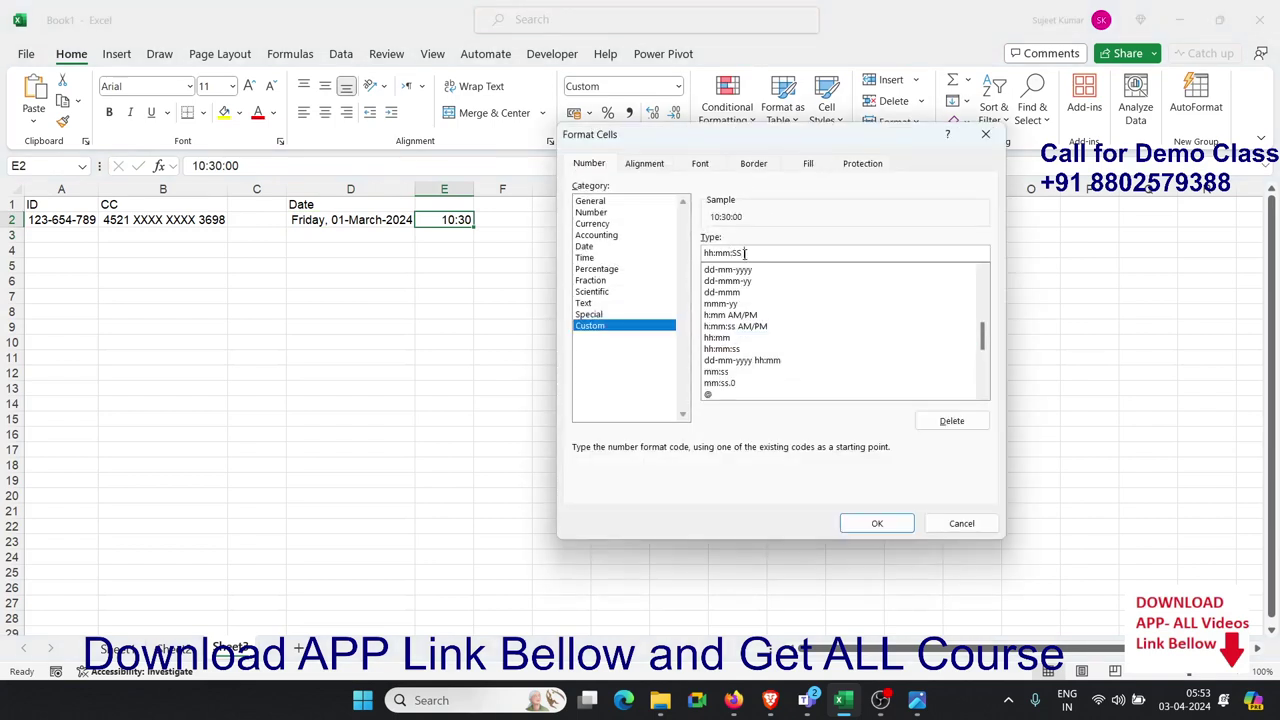
{"action": "type", "text": "m/"}
{"action": "type", "text": "pm"}
{"action": "key", "text": "Return"}
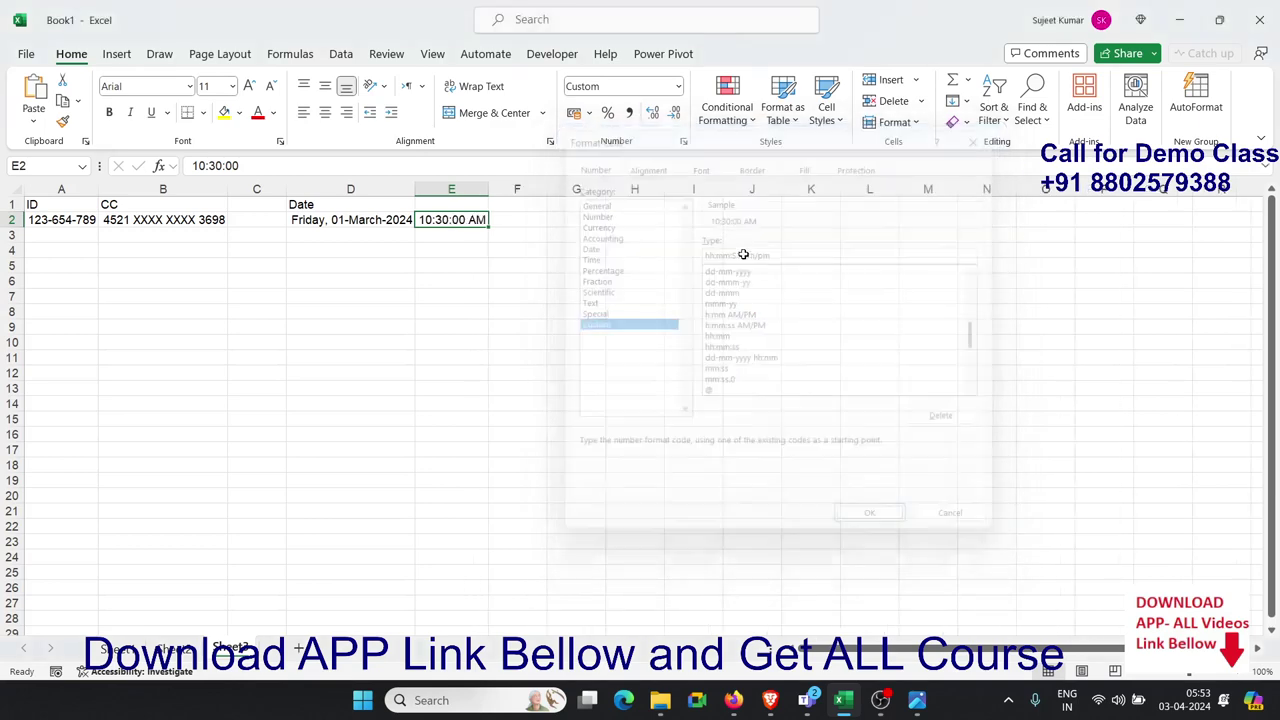
{"action": "key", "text": "Right"}
{"action": "key", "text": "Right"}
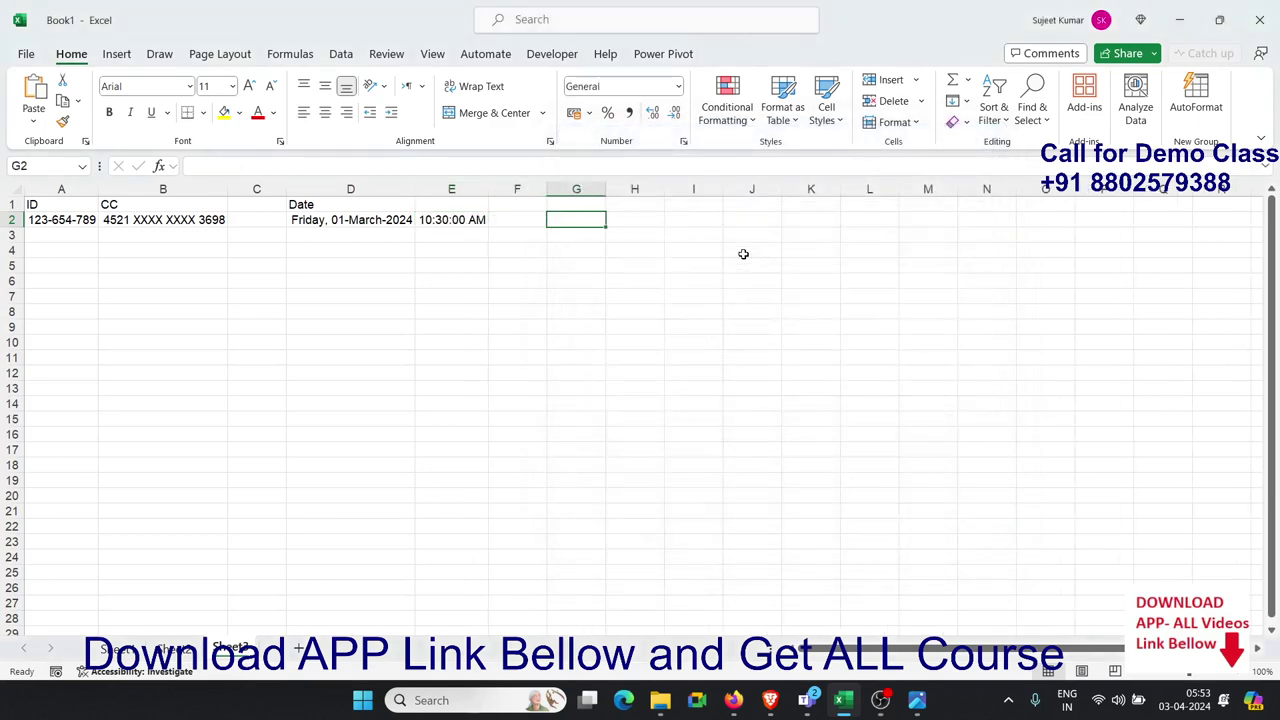
{"action": "key", "text": "Down"}
{"action": "key", "text": "Down"}
{"action": "key", "text": "Left"}
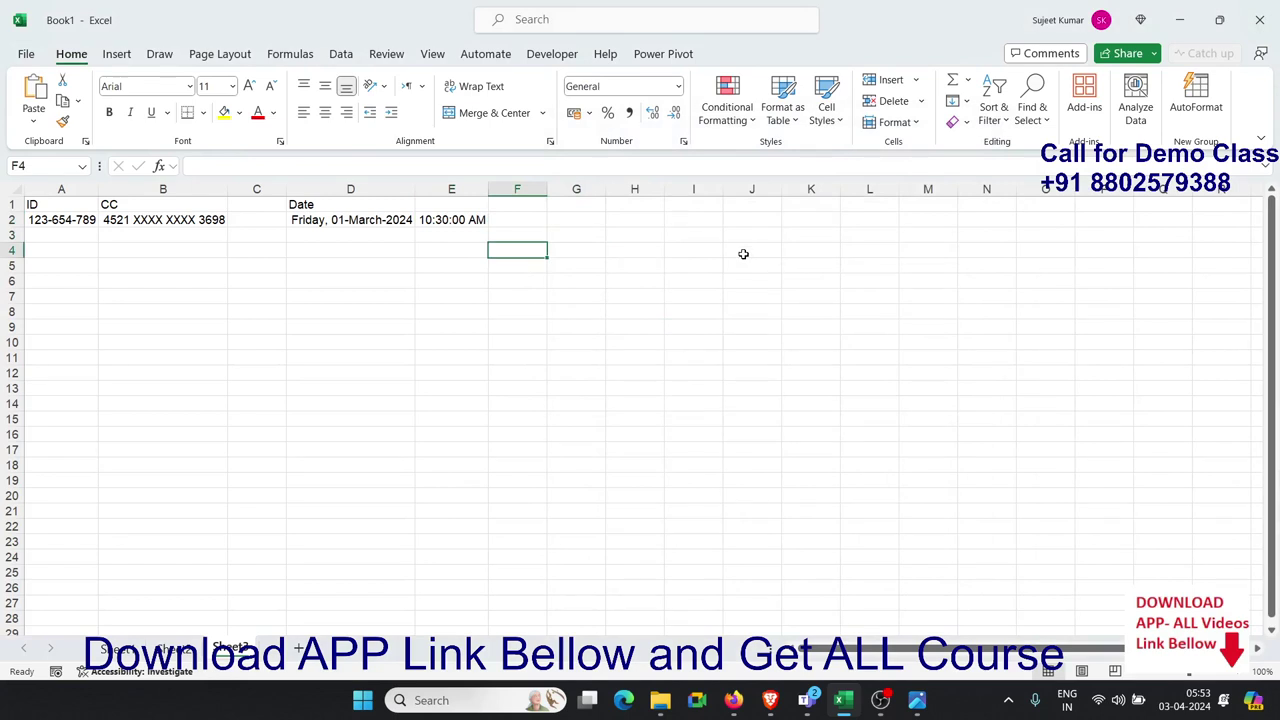
Enter the time 9:30 in cell F4
{"action": "type", "text": "9:"}
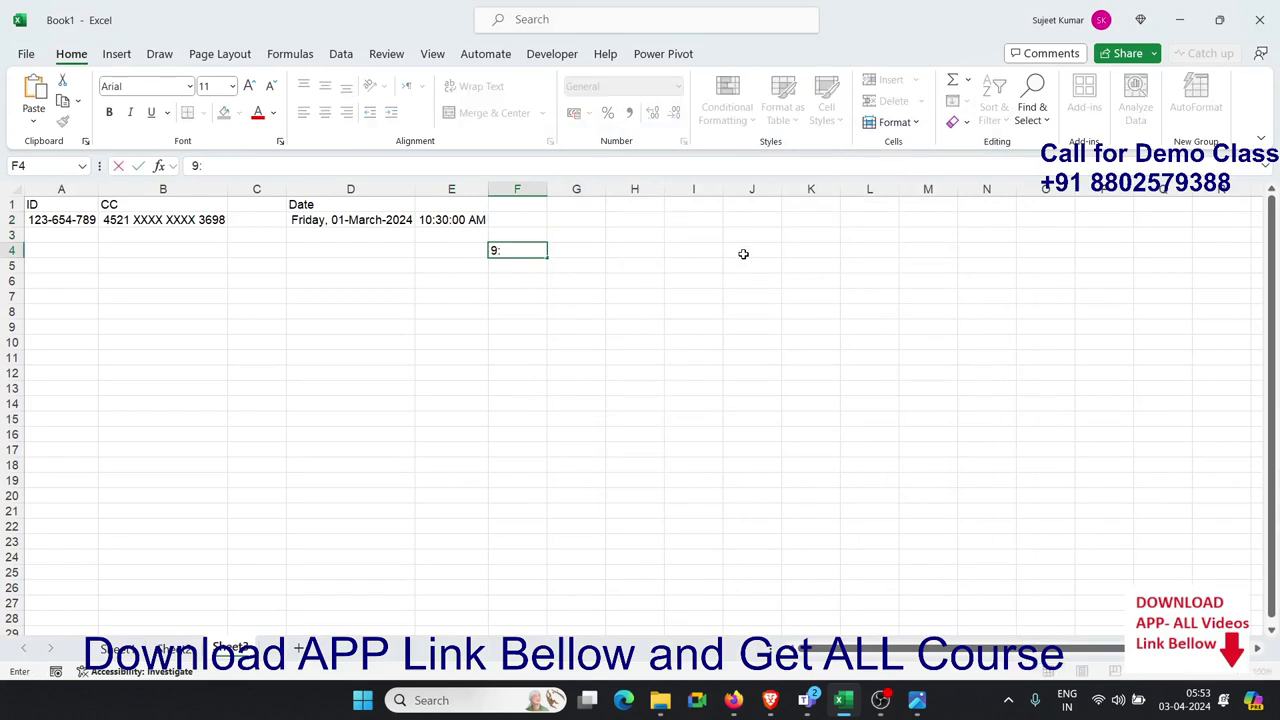
{"action": "type", "text": "30"}
{"action": "key", "text": "Return"}
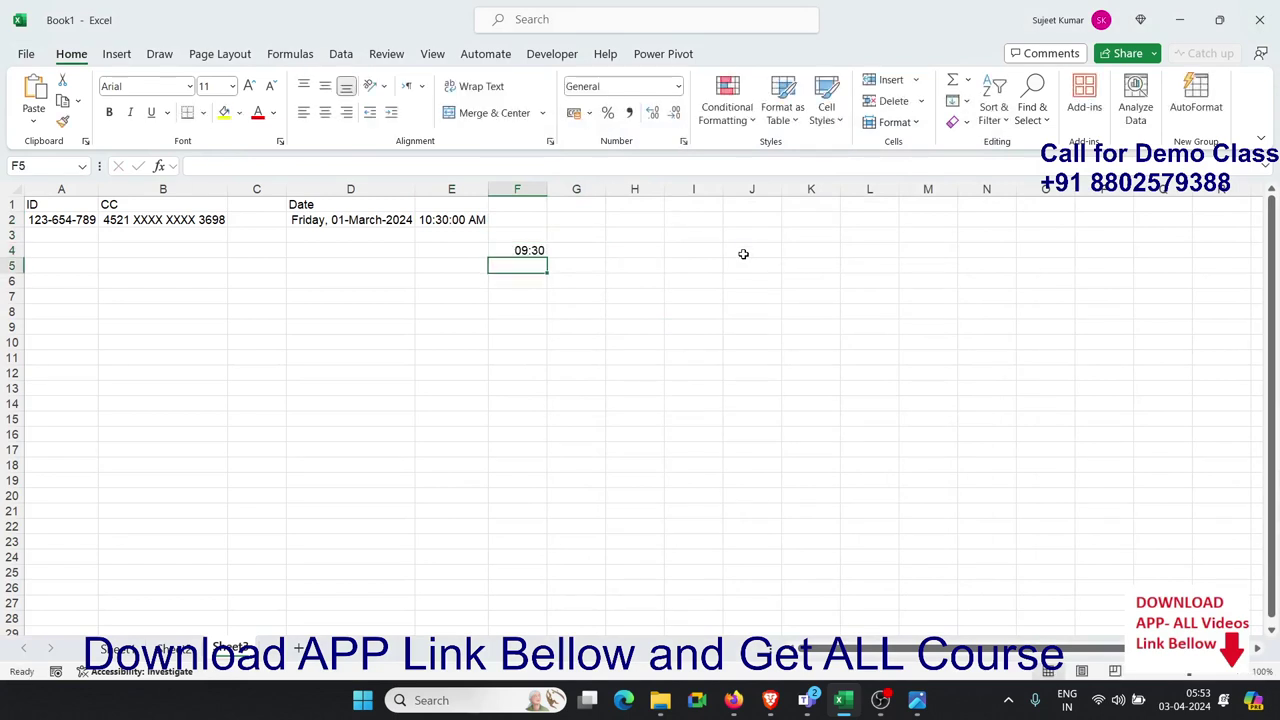
{"action": "key", "text": "Up"}
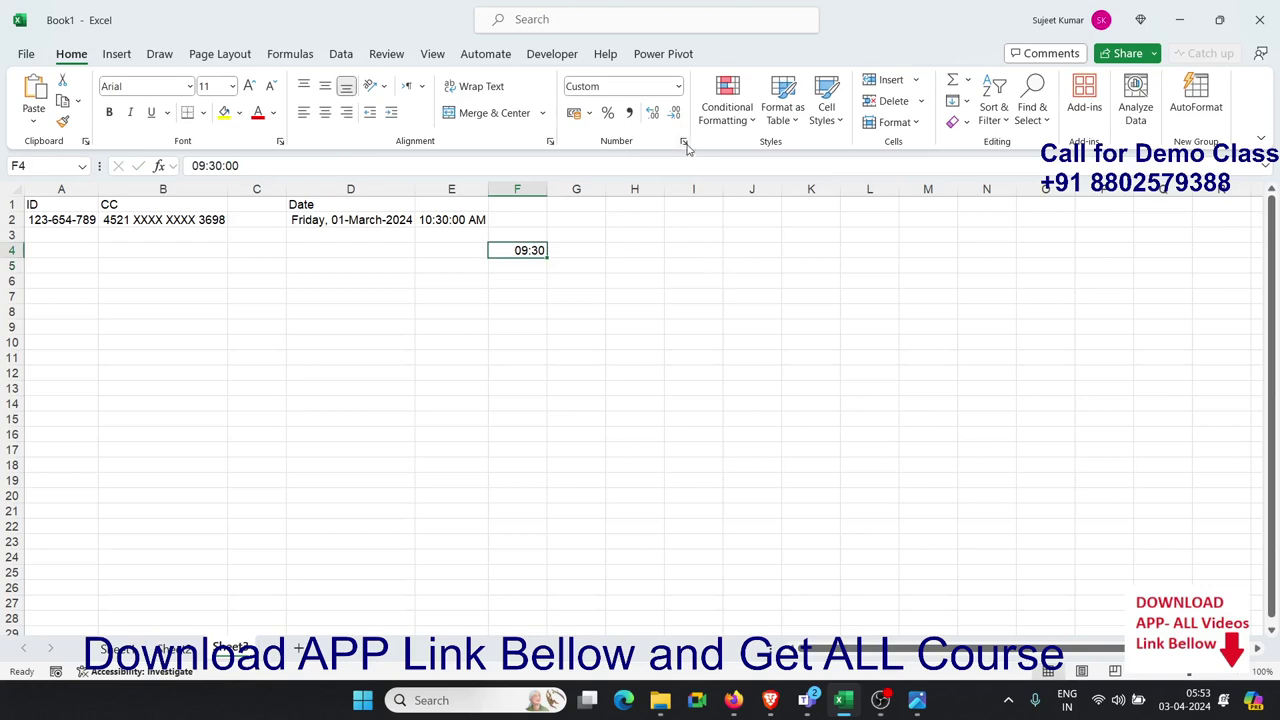
Try the [m] total-minutes format on F4, then undo it to keep hh:mm
{"action": "left_click", "coordinate": [684, 142]}
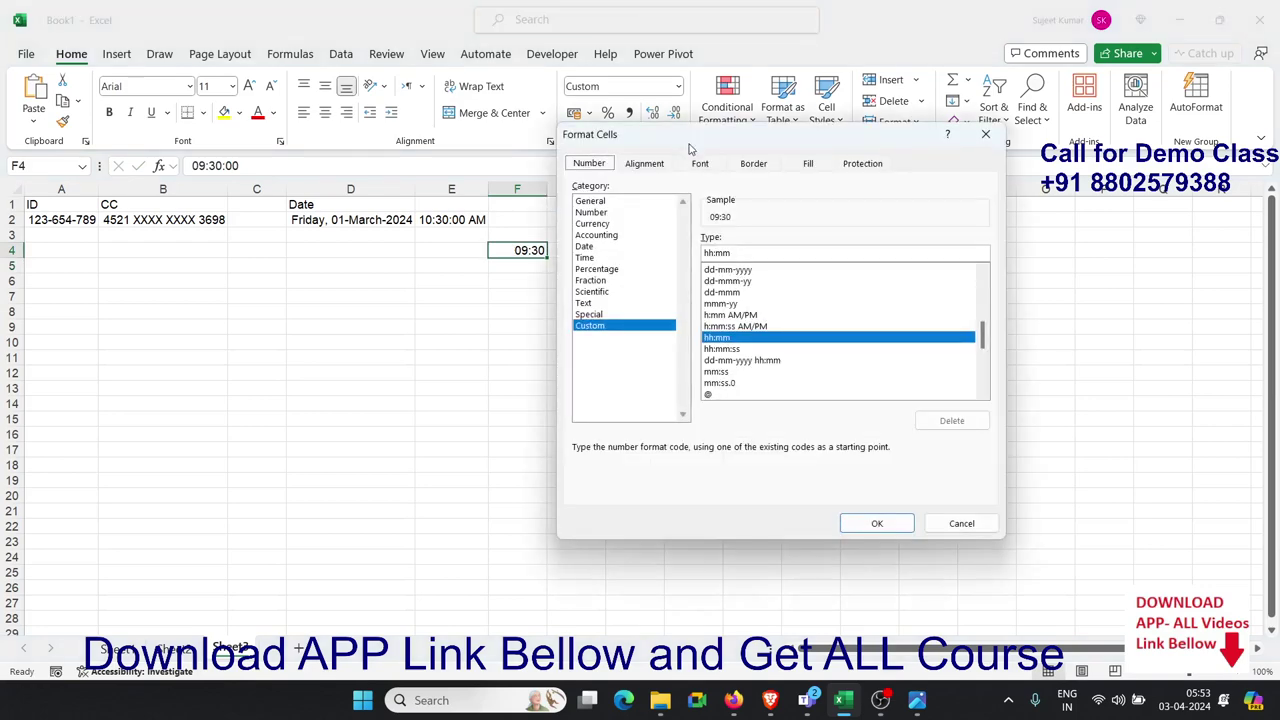
{"action": "double_click", "coordinate": [727, 254]}
{"action": "type", "text": "["}
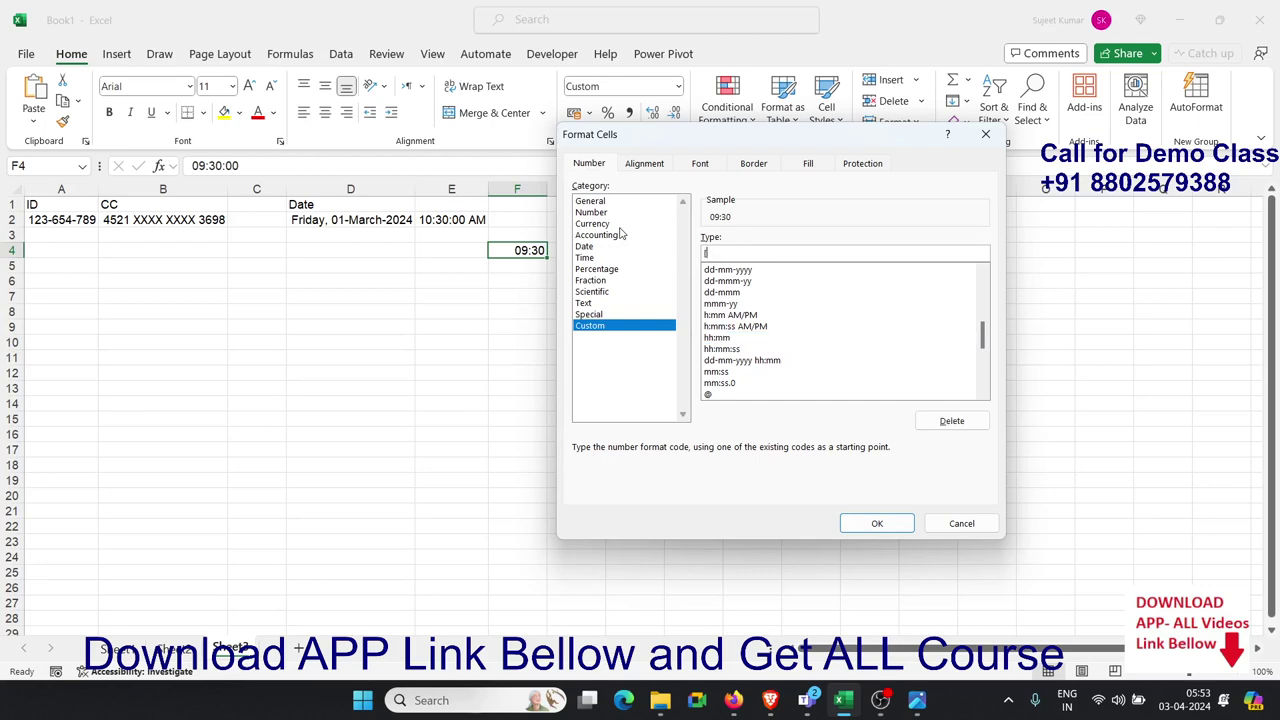
{"action": "type", "text": "m]"}
{"action": "key", "text": "Return"}
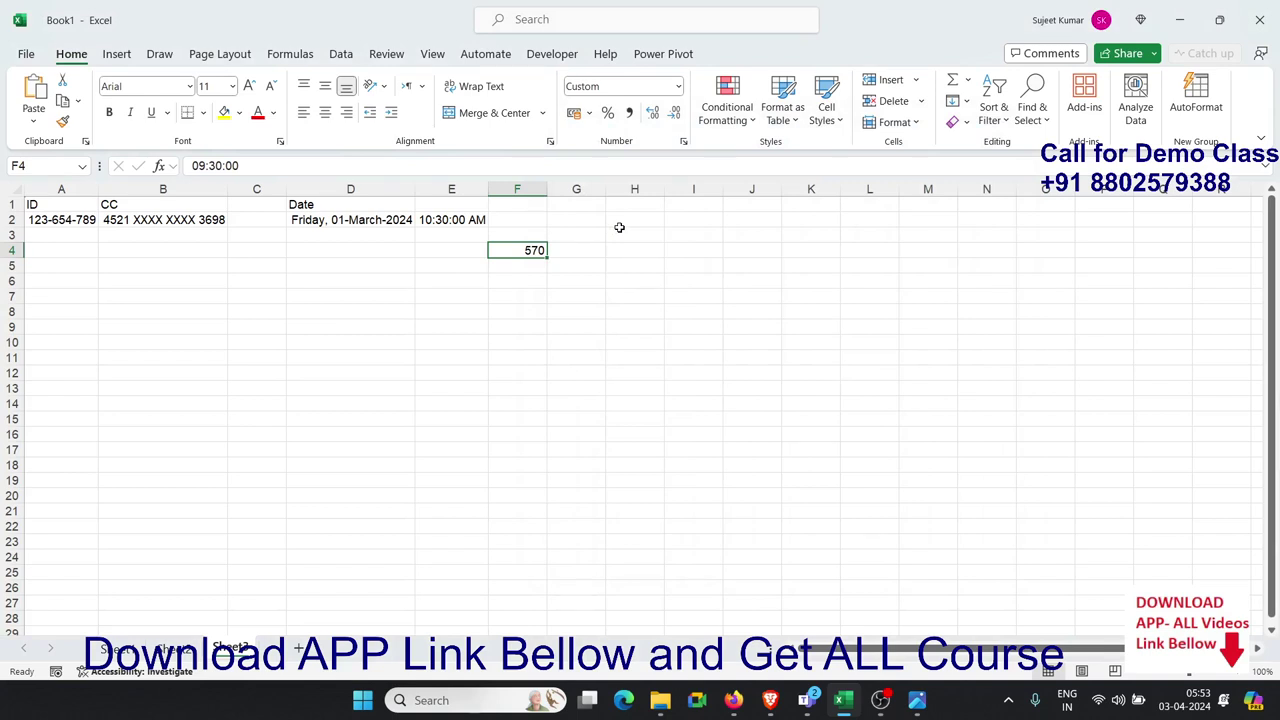
{"action": "key", "text": "ctrl+z"}
{"action": "key", "text": "Right"}
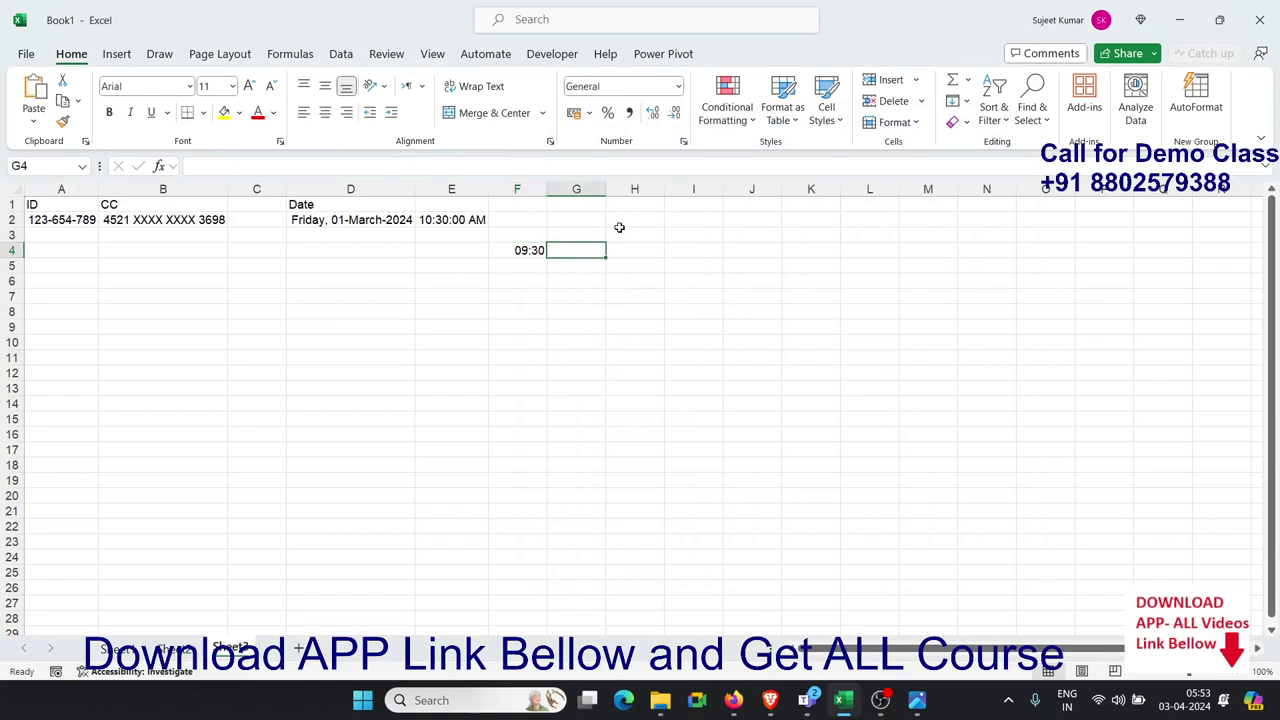
Enter =TEXT(F4,"[m]") in G4 so it shows 570 minutes
{"action": "type", "text": "=te"}
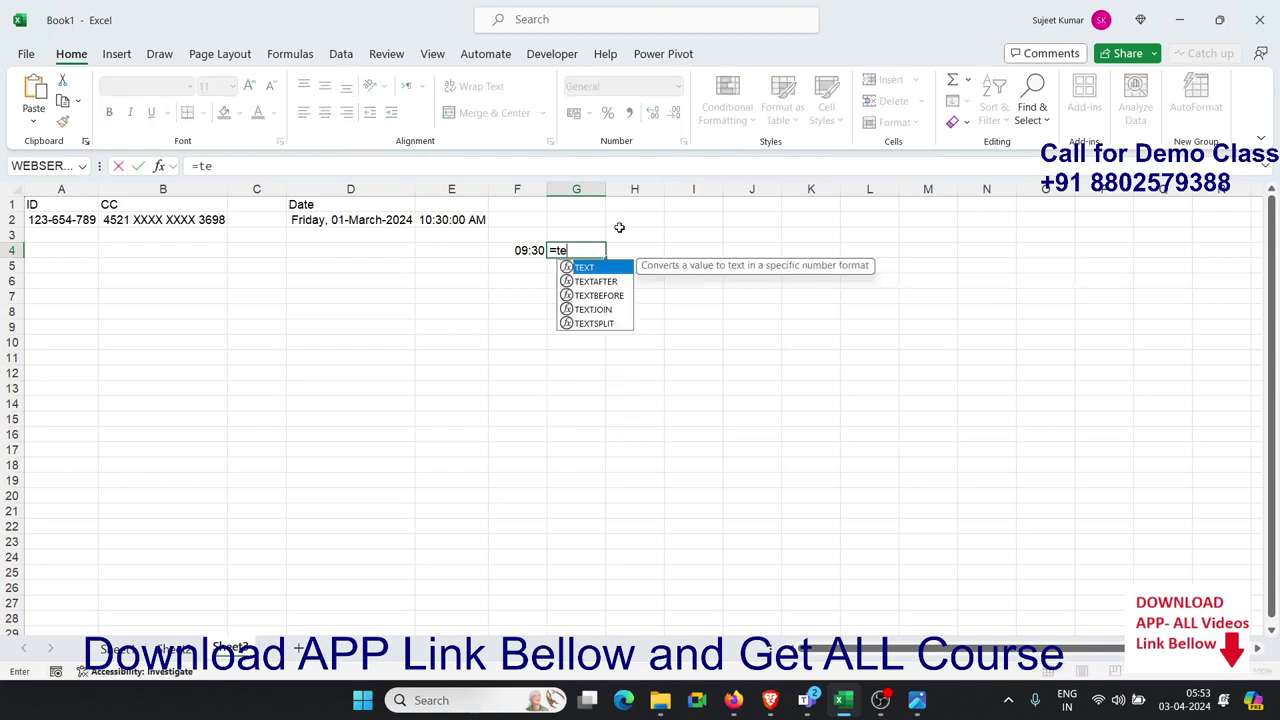
{"action": "key", "text": "Tab"}
{"action": "key", "text": "Left"}
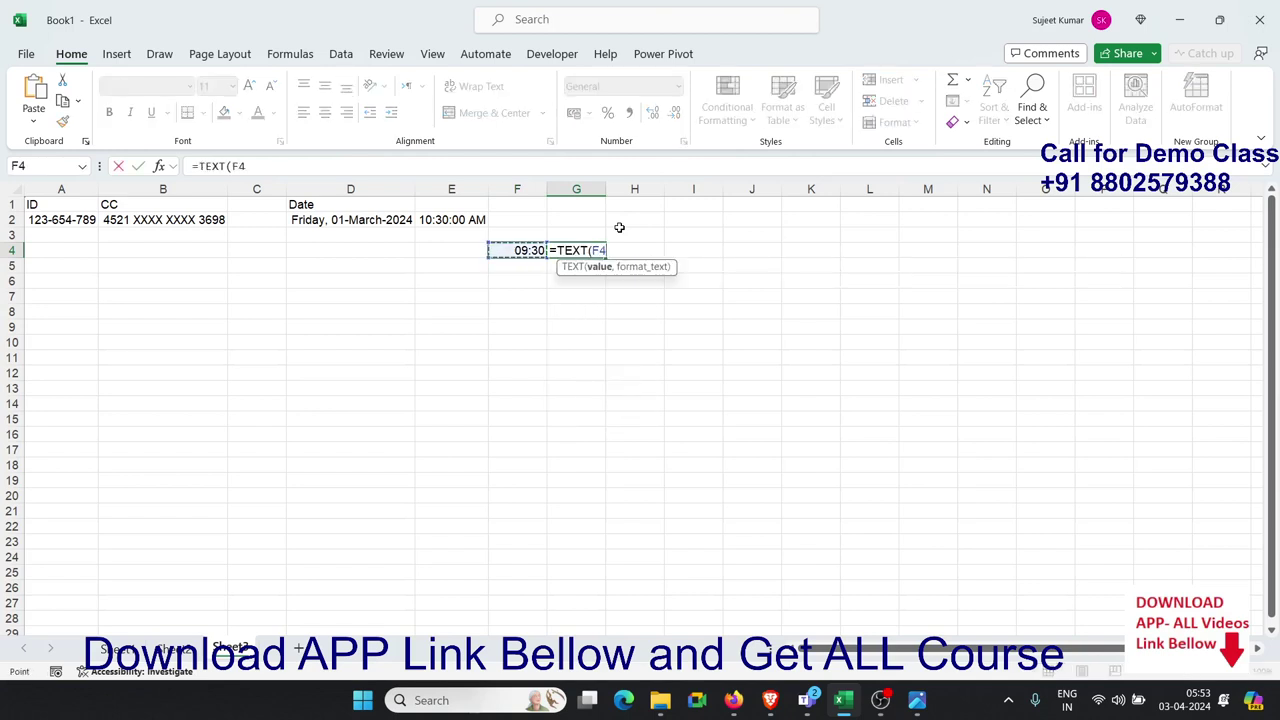
{"action": "type", "text": ","}
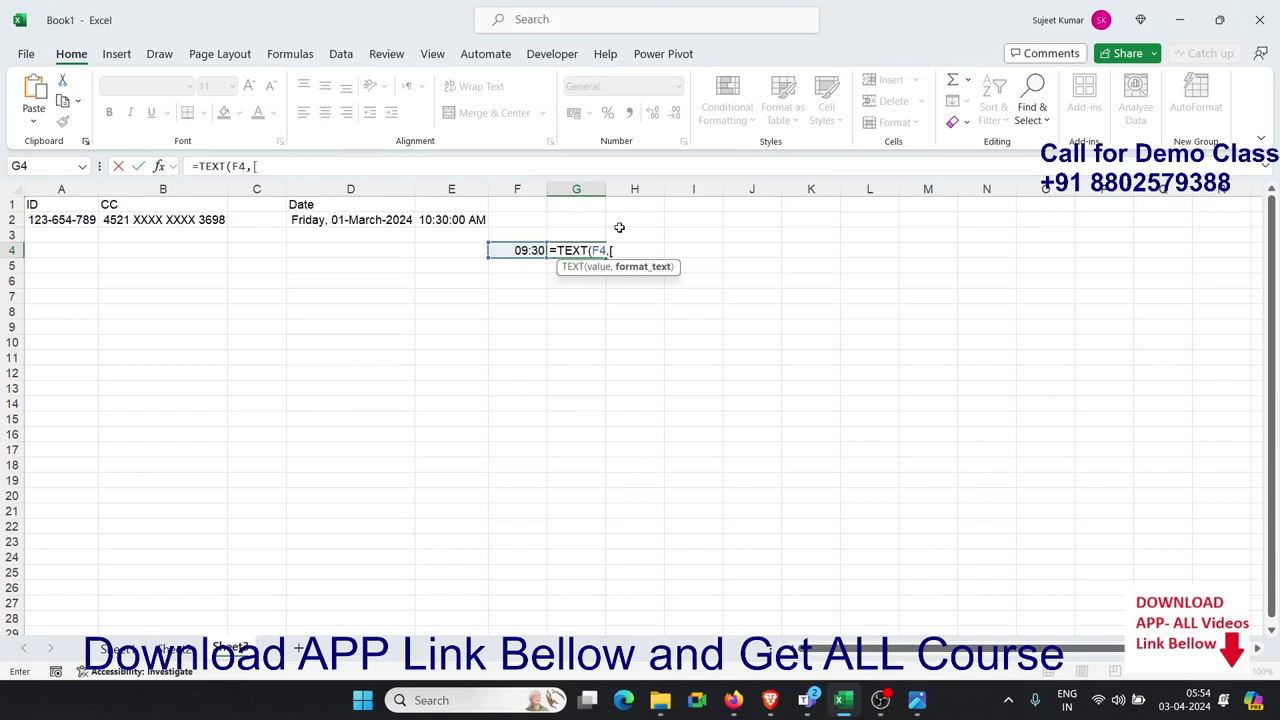
{"action": "type", "text": "\""}
{"action": "type", "text": "m]"}
{"action": "type", "text": "\")"}
{"action": "key", "text": "Return"}
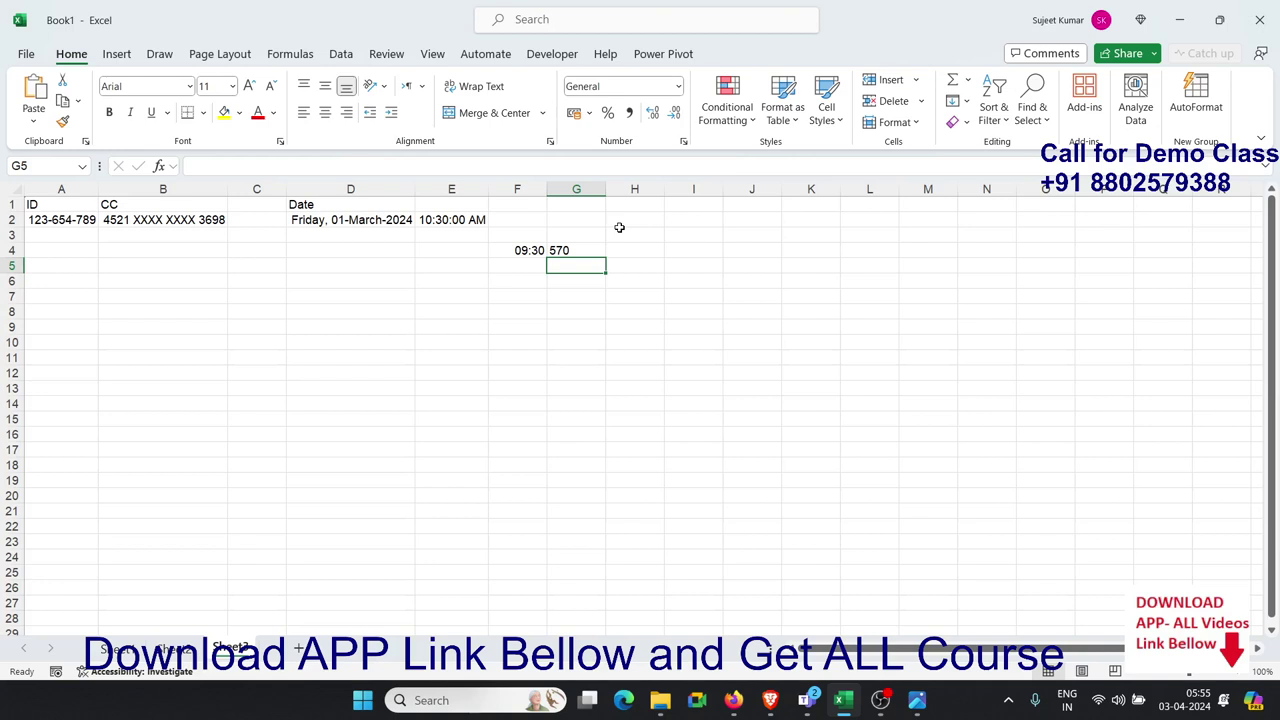
Enter the headings St, VL and Re in H1:J1
{"action": "key", "text": "Right"}
{"action": "key", "text": "Up"}
{"action": "key", "text": "Up"}
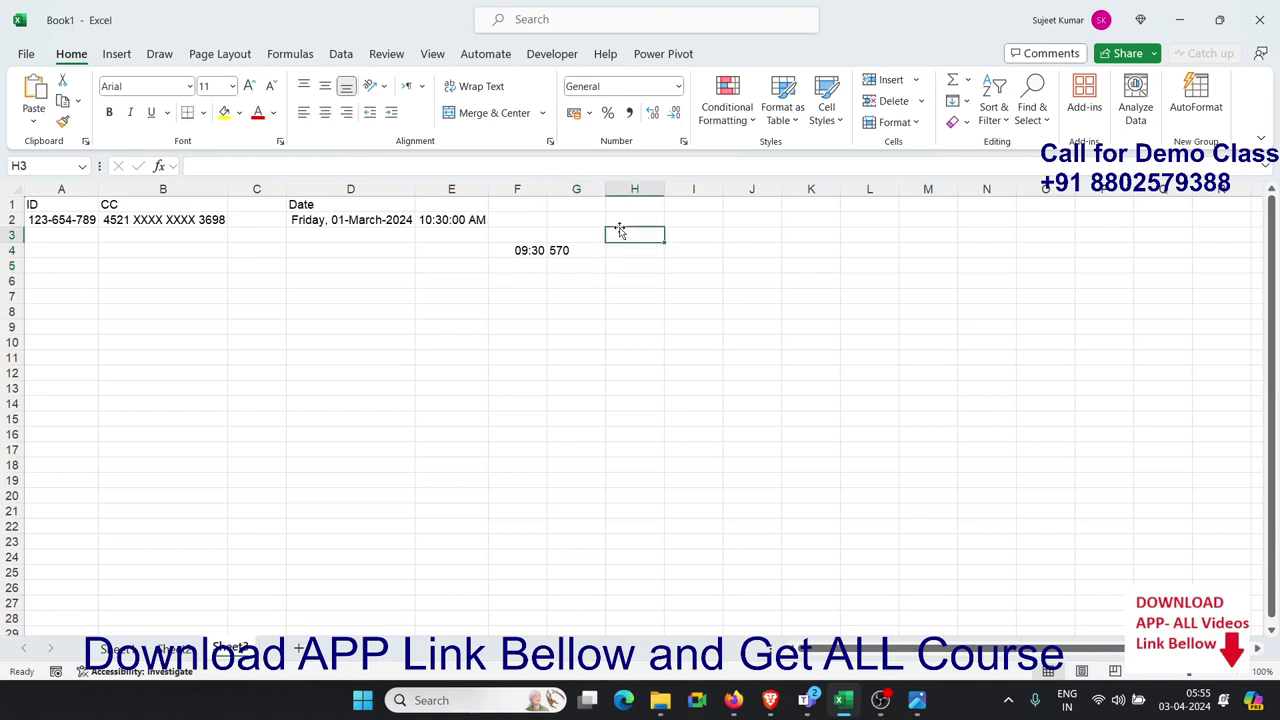
{"action": "key", "text": "Right"}
{"action": "key", "text": "Up"}
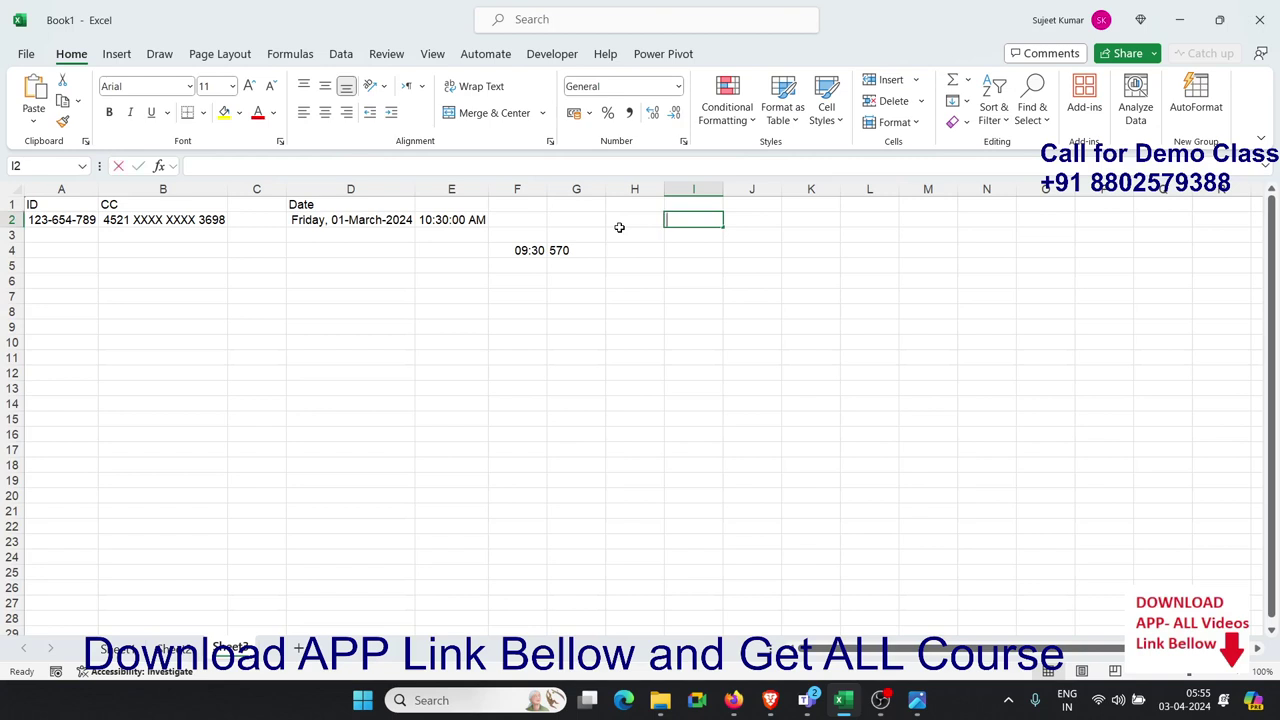
{"action": "type", "text": "="}
{"action": "key", "text": "Escape"}
{"action": "left_click", "coordinate": [620, 228]}
{"action": "key", "text": "Up"}
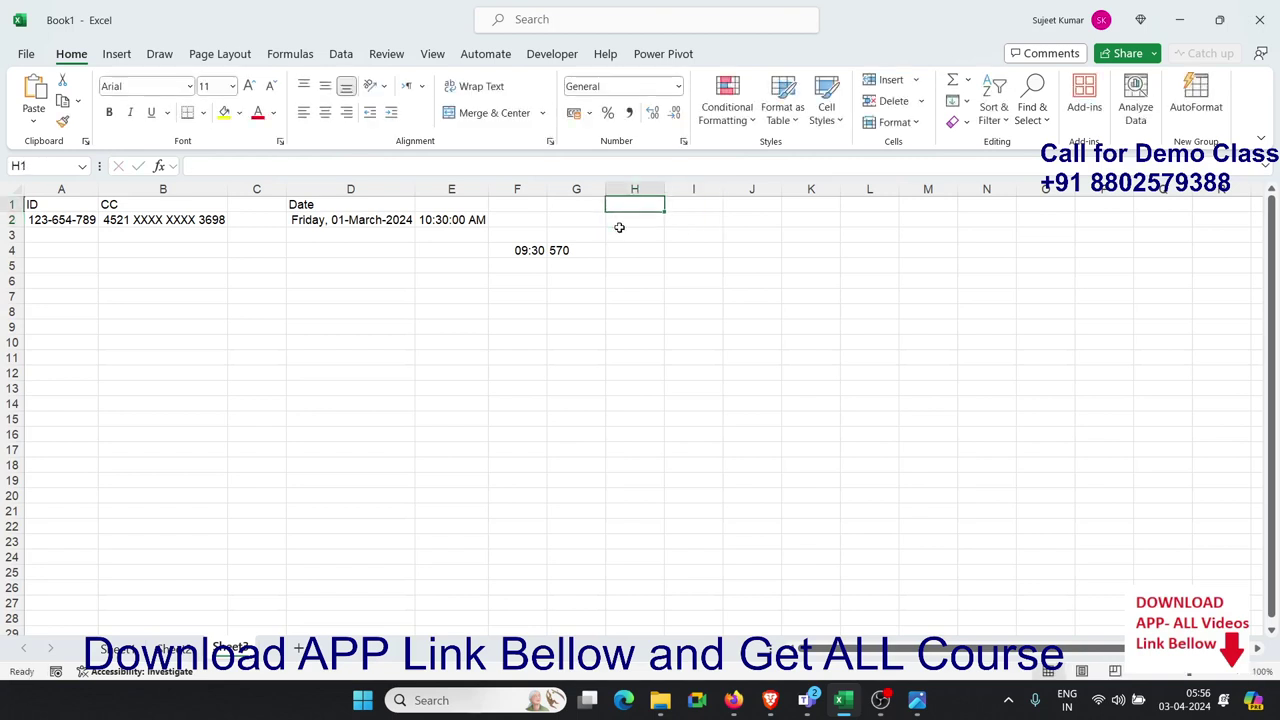
{"action": "type", "text": "St"}
{"action": "key", "text": "Tab"}
{"action": "type", "text": "V"}
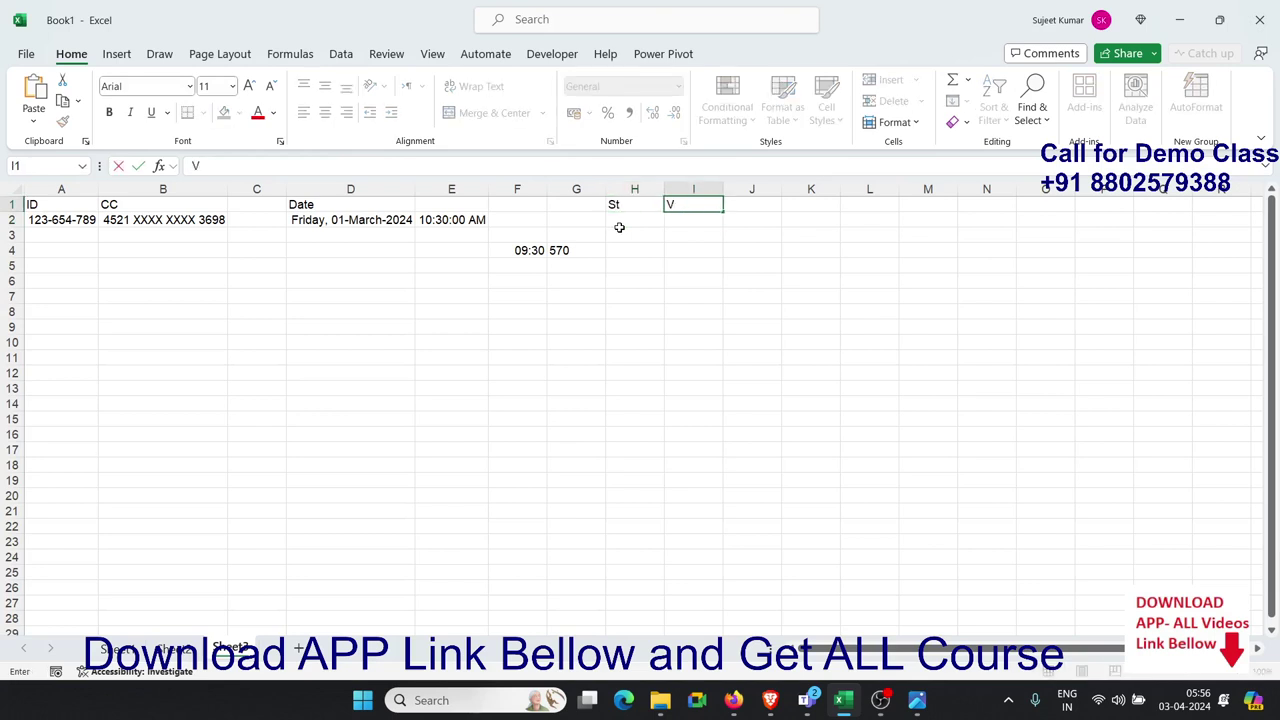
{"action": "type", "text": "L"}
{"action": "key", "text": "Tab"}
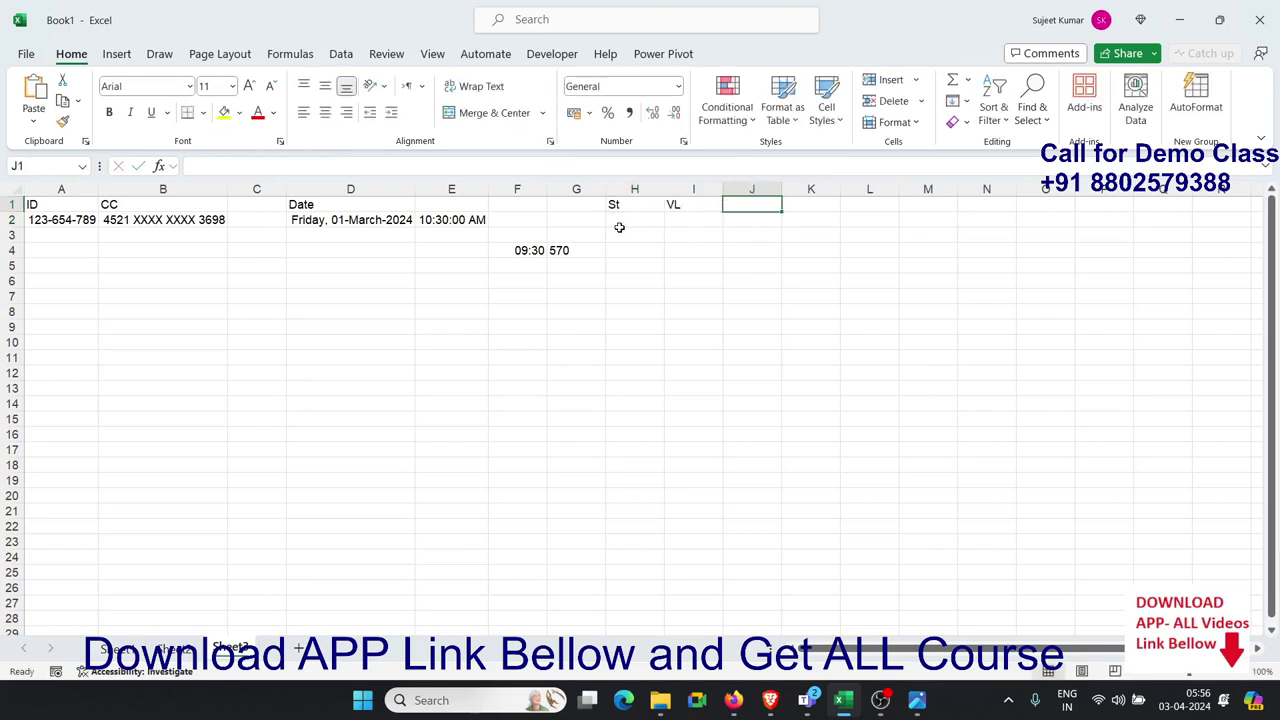
{"action": "type", "text": "Re"}
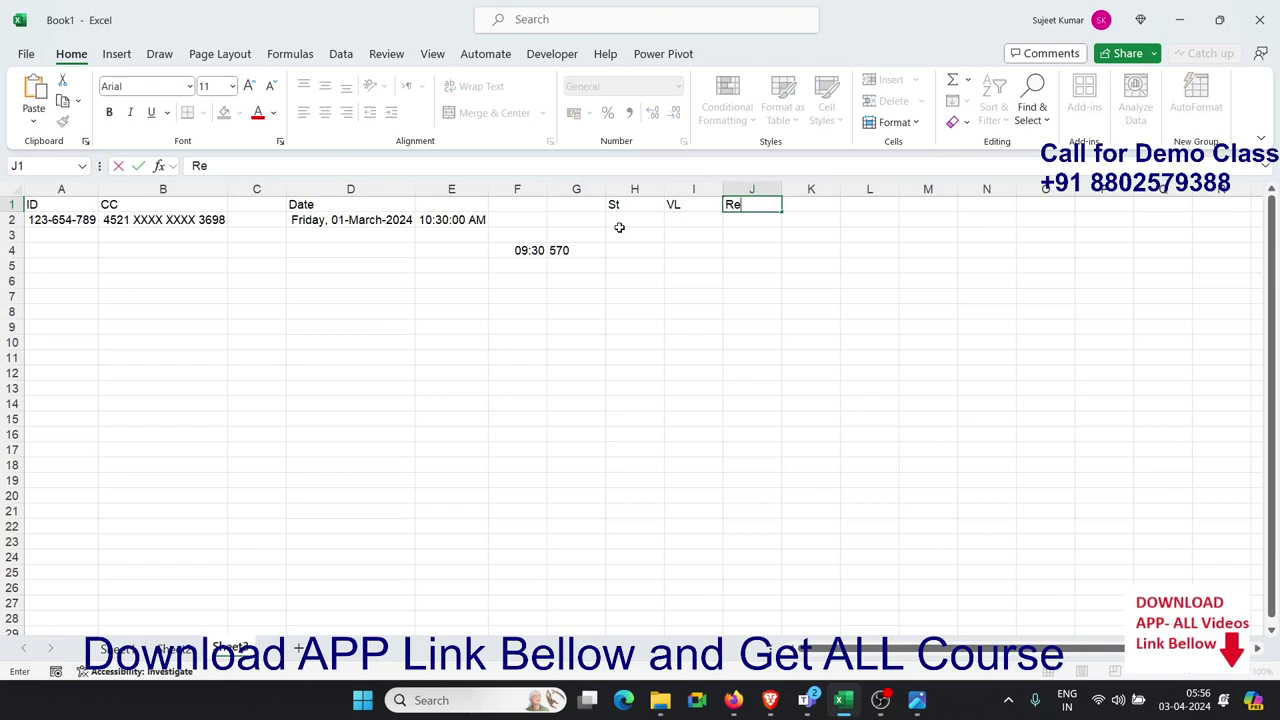
{"action": "key", "text": "Return"}
Fill row 2 with POS, 5, RE and NRE under the new headings
{"action": "left_click", "coordinate": [619, 228]}
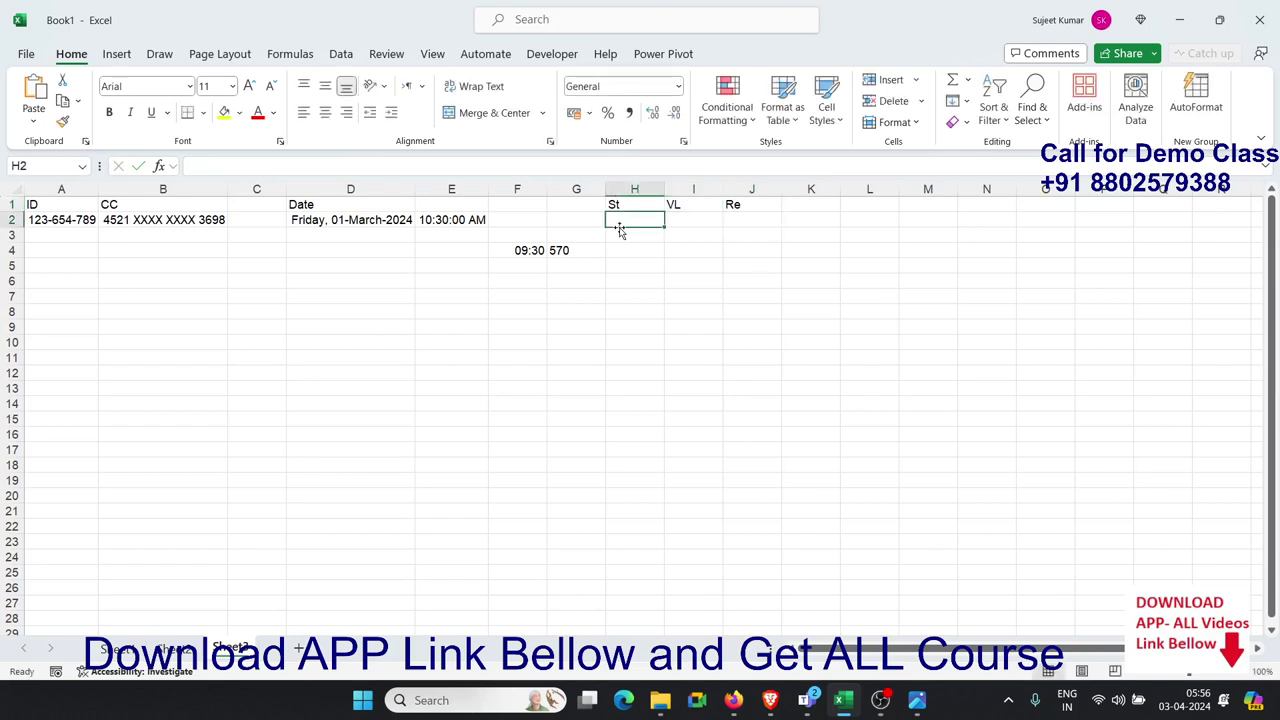
{"action": "type", "text": "POS"}
{"action": "key", "text": "Tab"}
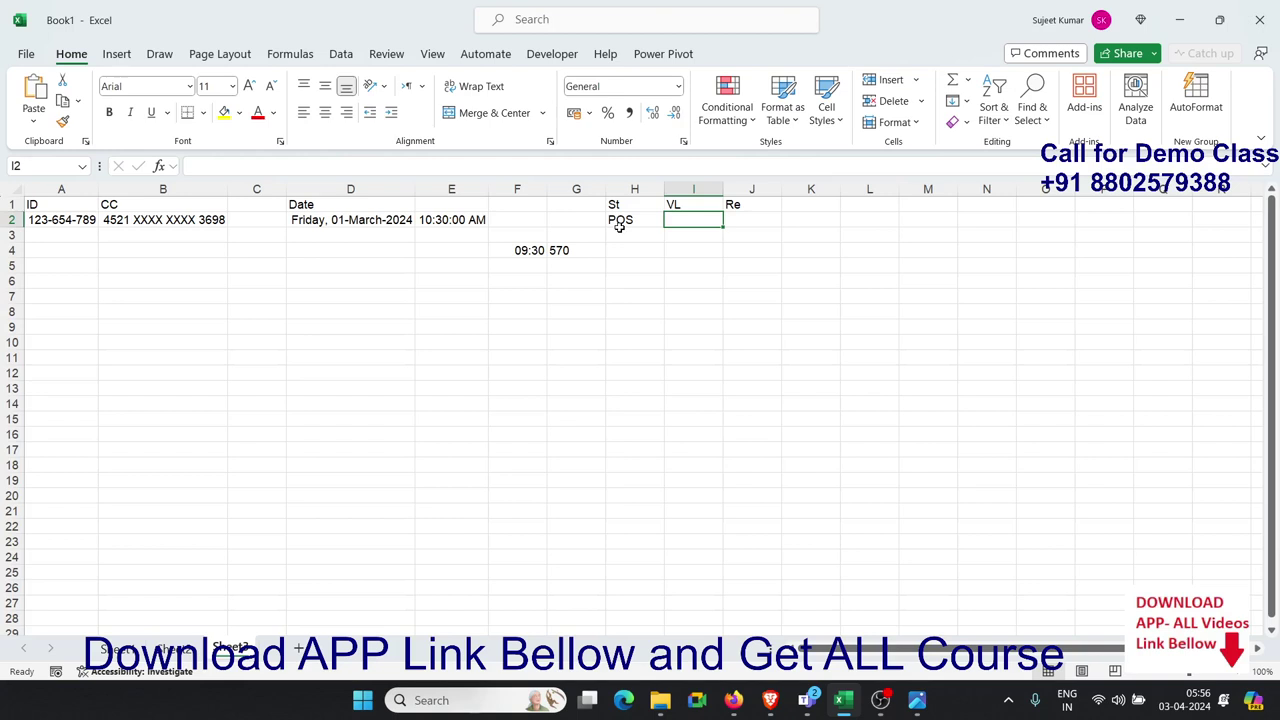
{"action": "type", "text": "50"}
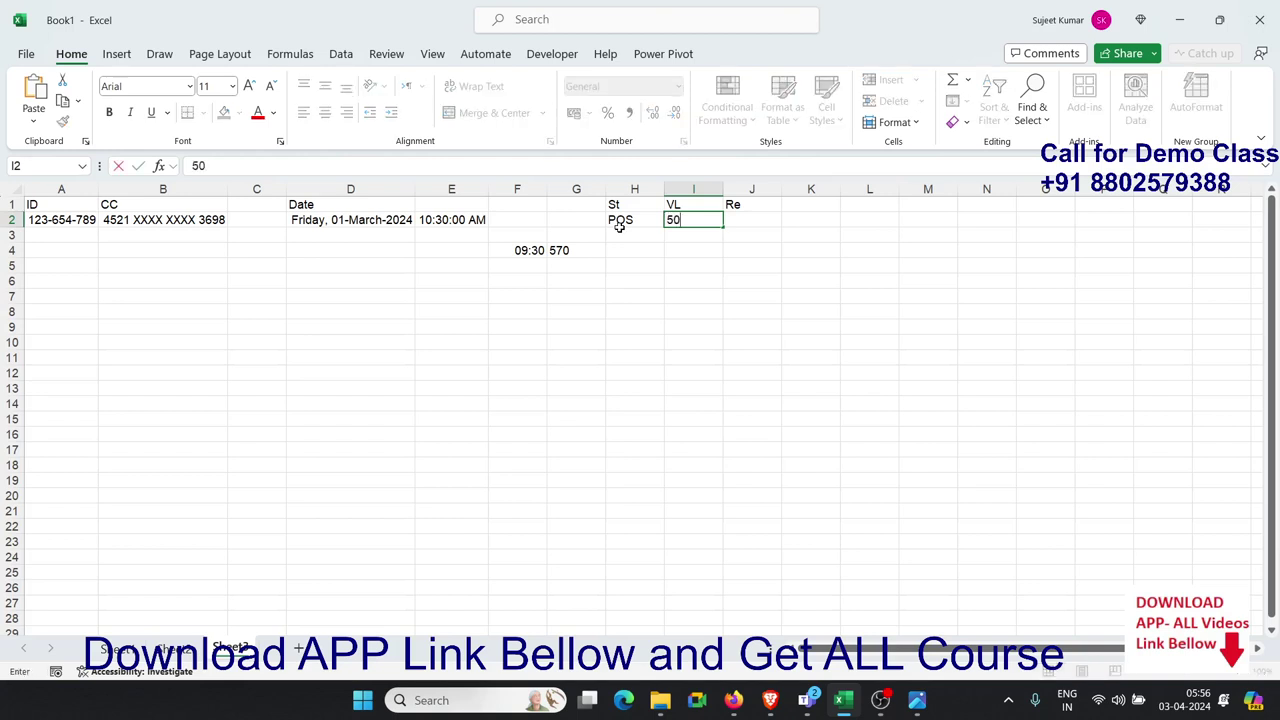
{"action": "key", "text": "BackSpace"}
{"action": "key", "text": "Tab"}
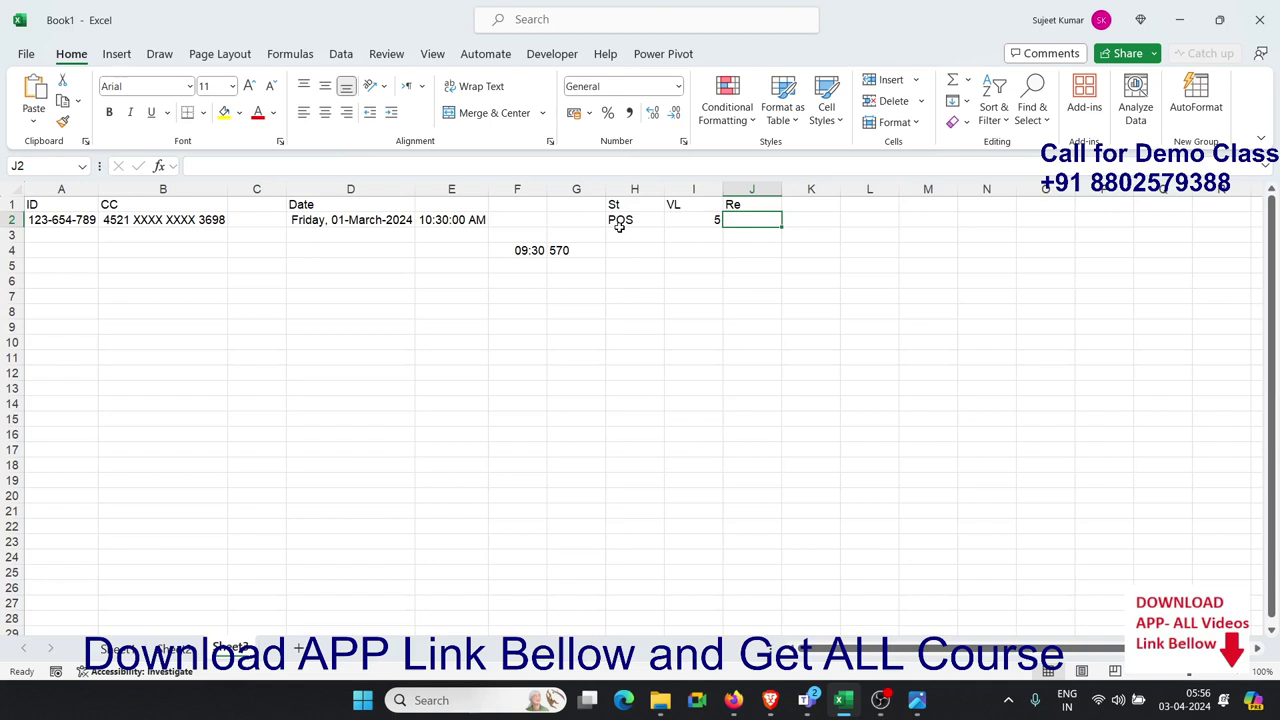
{"action": "key", "text": "Right"}
{"action": "key", "text": "Right"}
{"action": "type", "text": "R"}
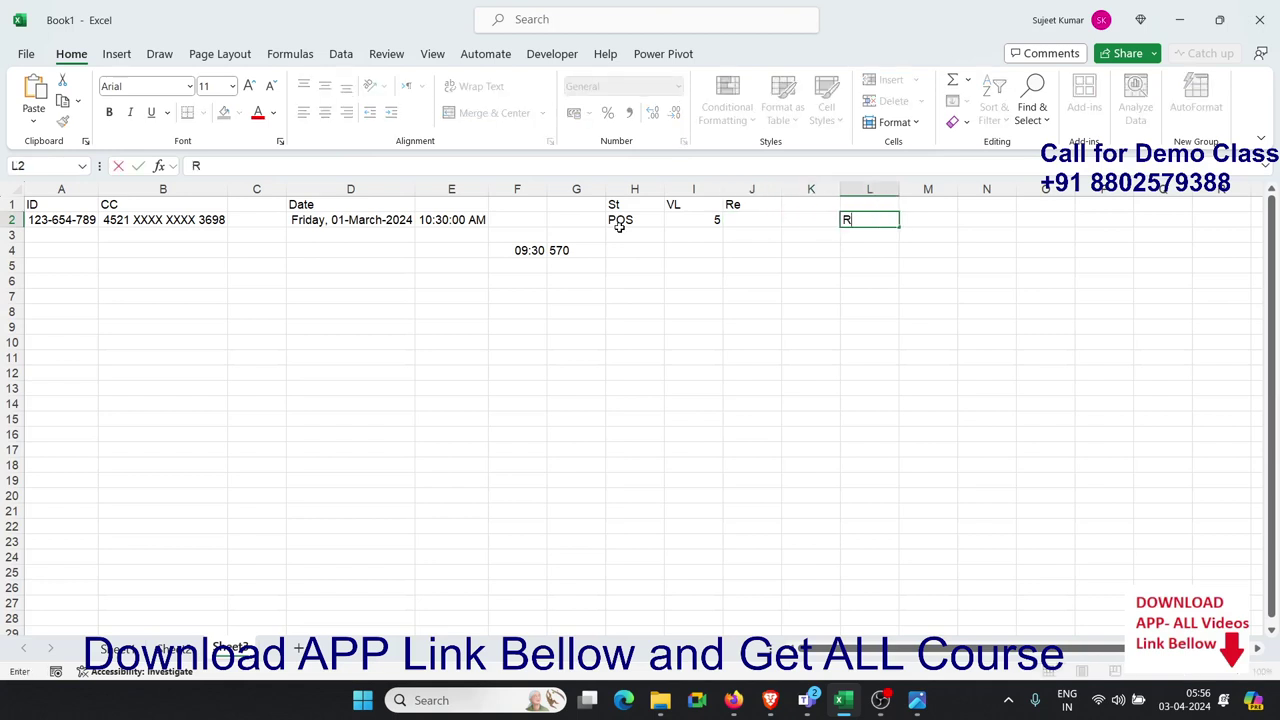
{"action": "type", "text": "E"}
{"action": "key", "text": "Right"}
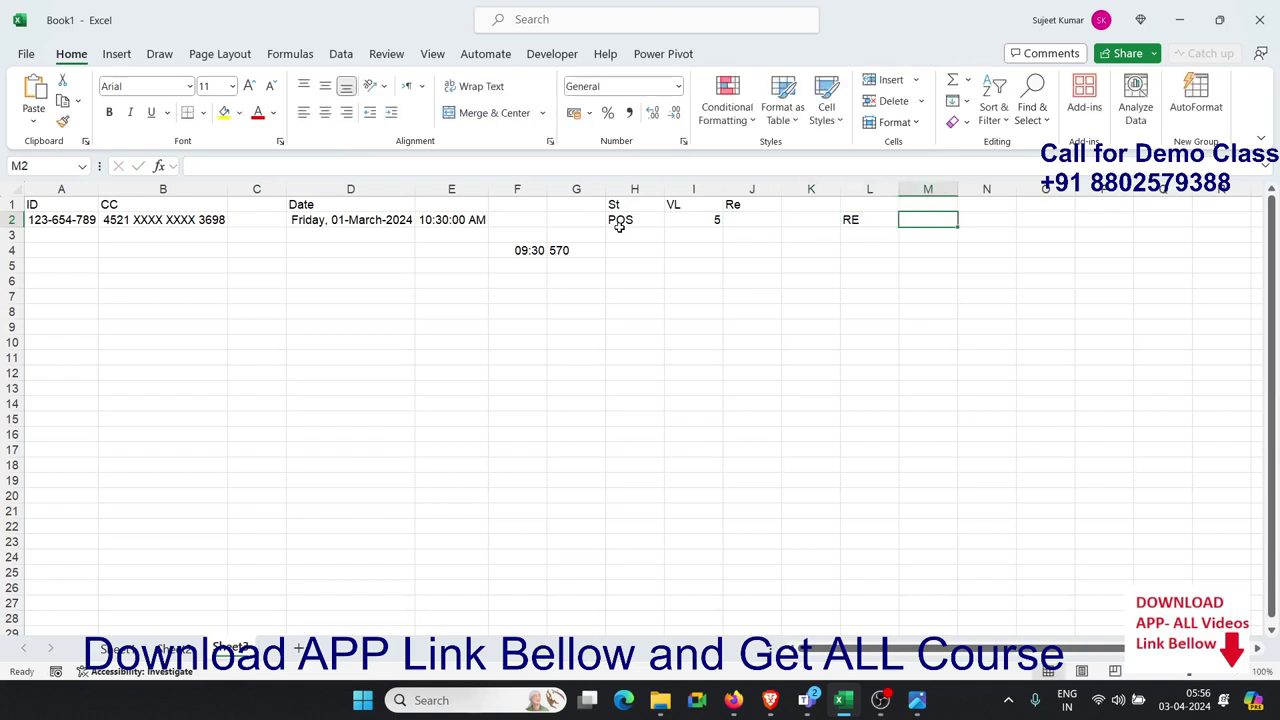
{"action": "type", "text": "BR"}
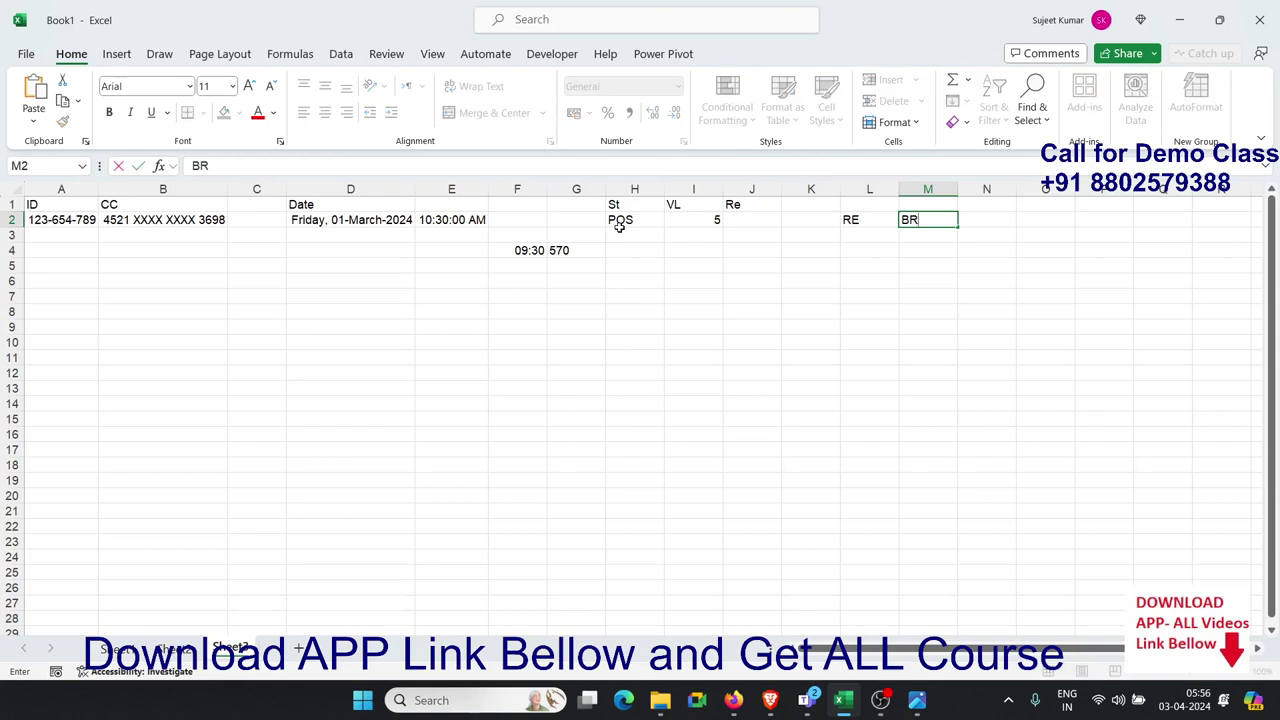
{"action": "key", "text": "BackSpace"}
{"action": "key", "text": "BackSpace"}
{"action": "type", "text": "NR"}
{"action": "type", "text": "E"}
{"action": "key", "text": "Down"}
{"action": "key", "text": "Down"}
Abandon a Y entry in H3 and select the H1:M2 block
{"action": "key", "text": "Left"}
{"action": "key", "text": "Left"}
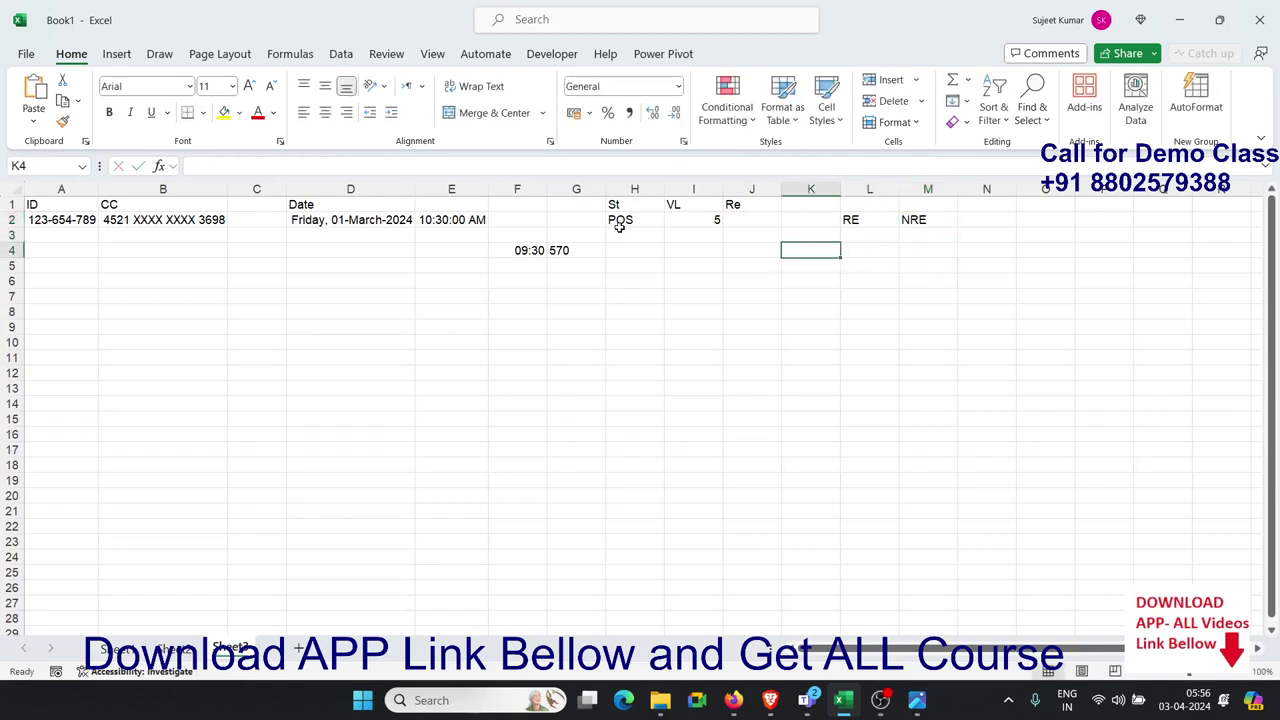
{"action": "key", "text": "Left"}
{"action": "key", "text": "Left"}
{"action": "key", "text": "Left"}
{"action": "key", "text": "Up"}
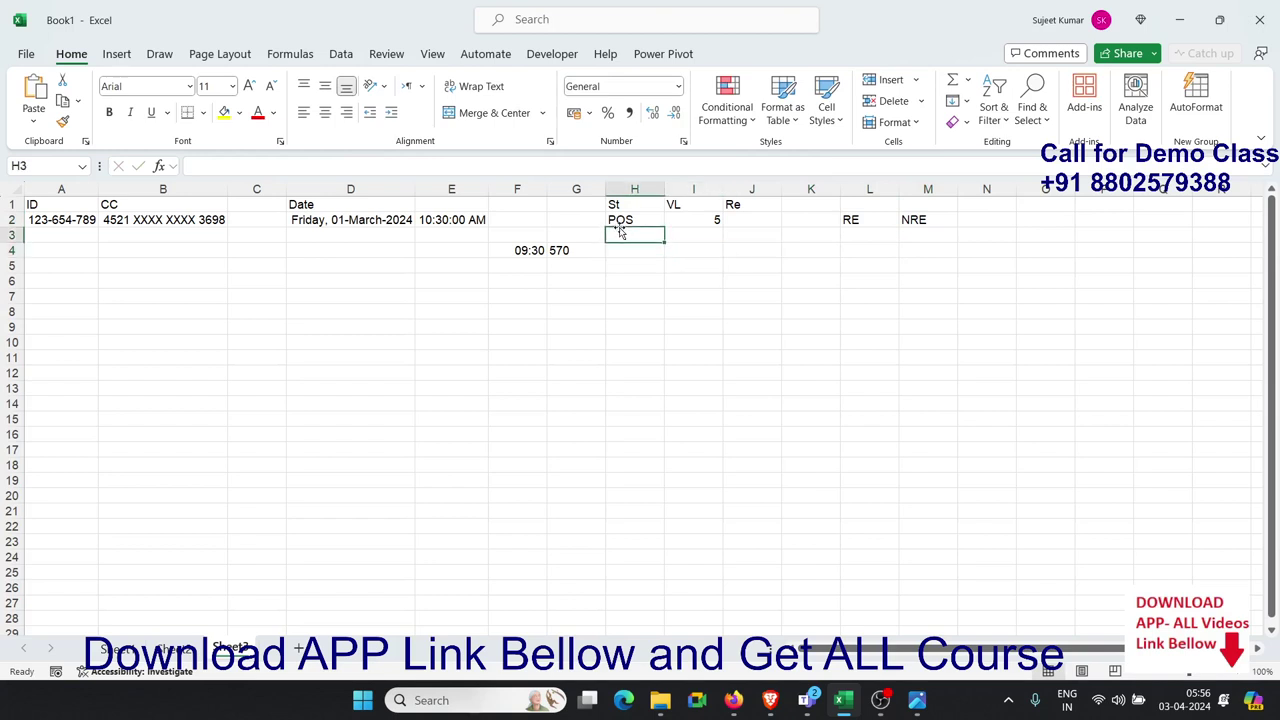
{"action": "type", "text": "YS"}
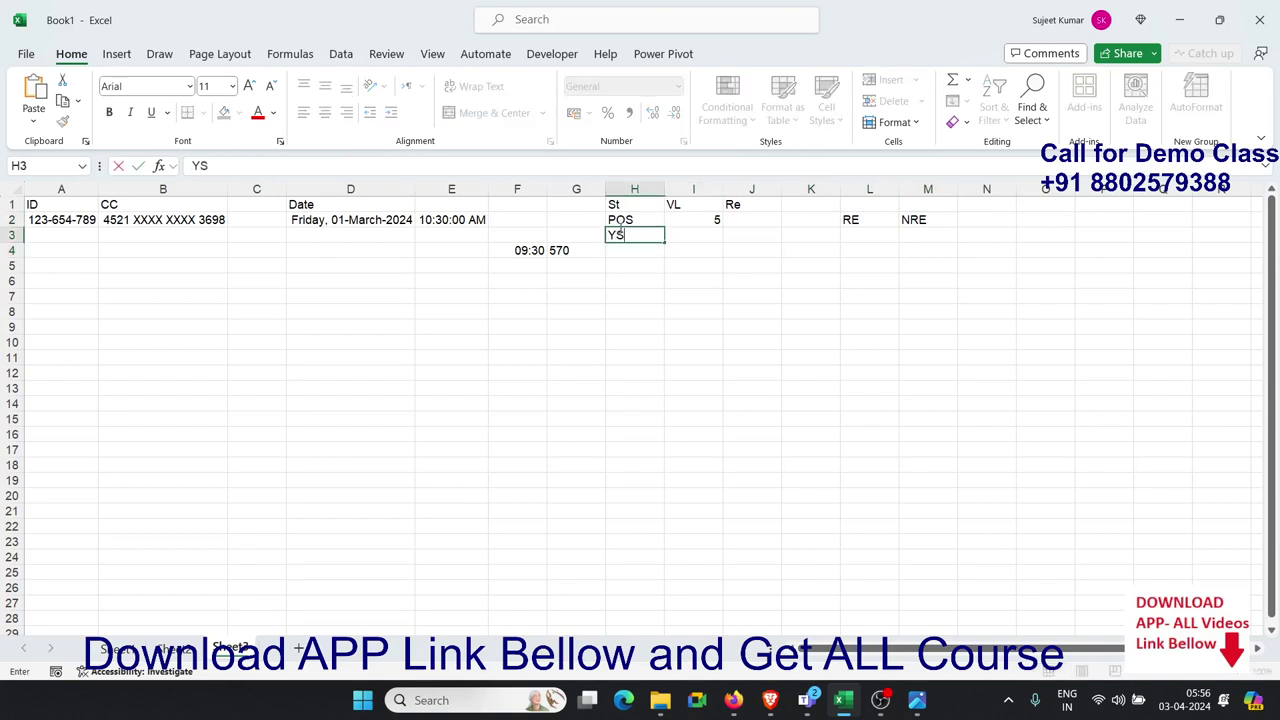
{"action": "key", "text": "BackSpace"}
{"action": "key", "text": "BackSpace"}
{"action": "key", "text": "Escape"}
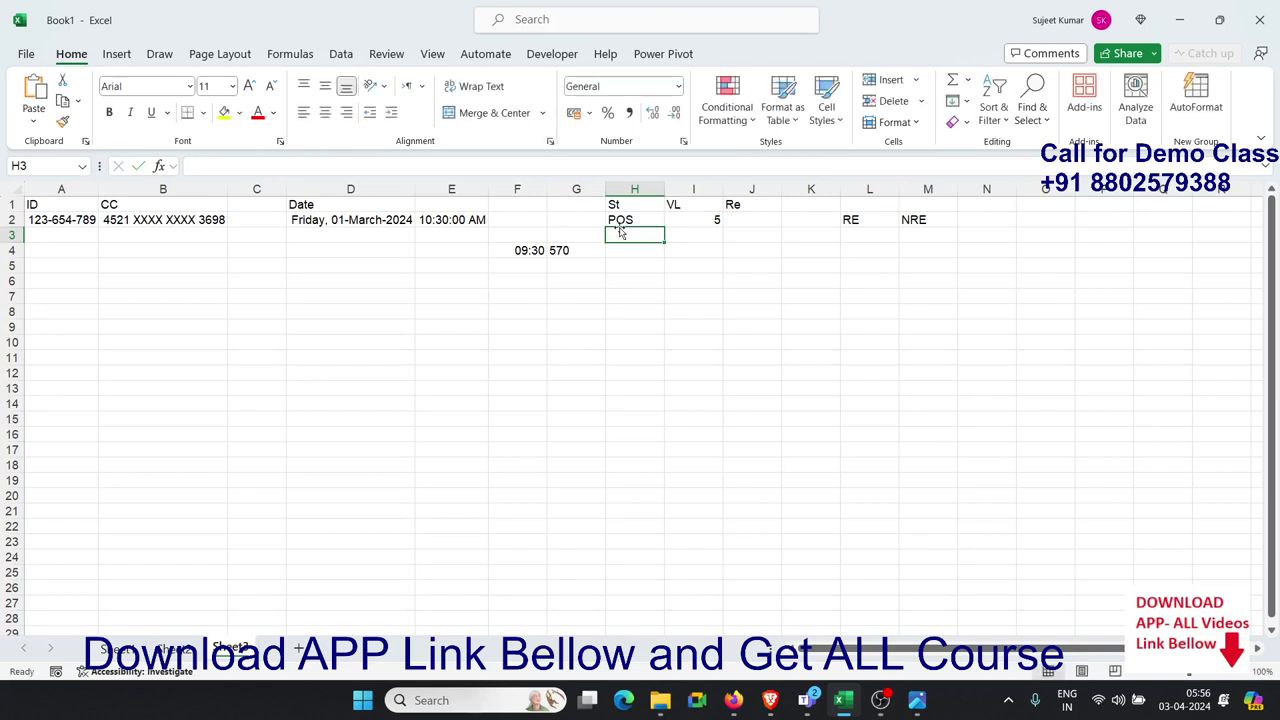
{"action": "key", "text": "Up"}
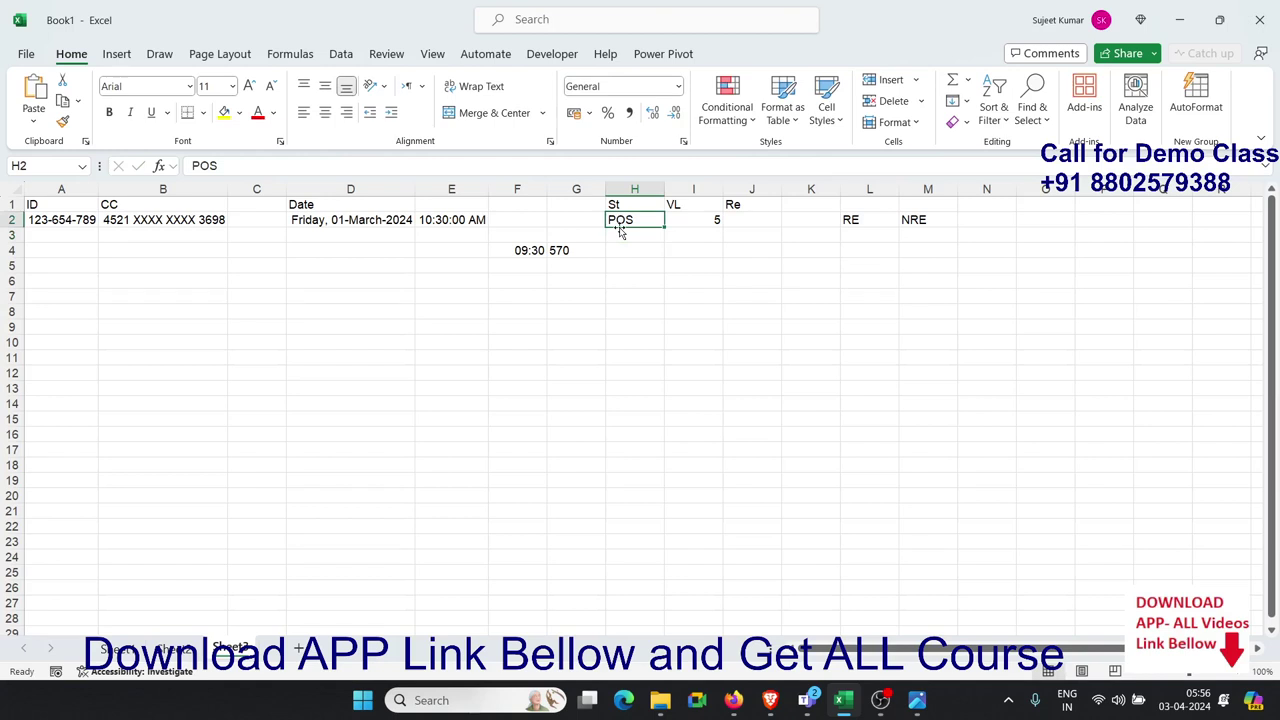
{"action": "key", "text": "shift+Down"}
{"action": "key", "text": "shift+Down"}
{"action": "key", "text": "Up"}
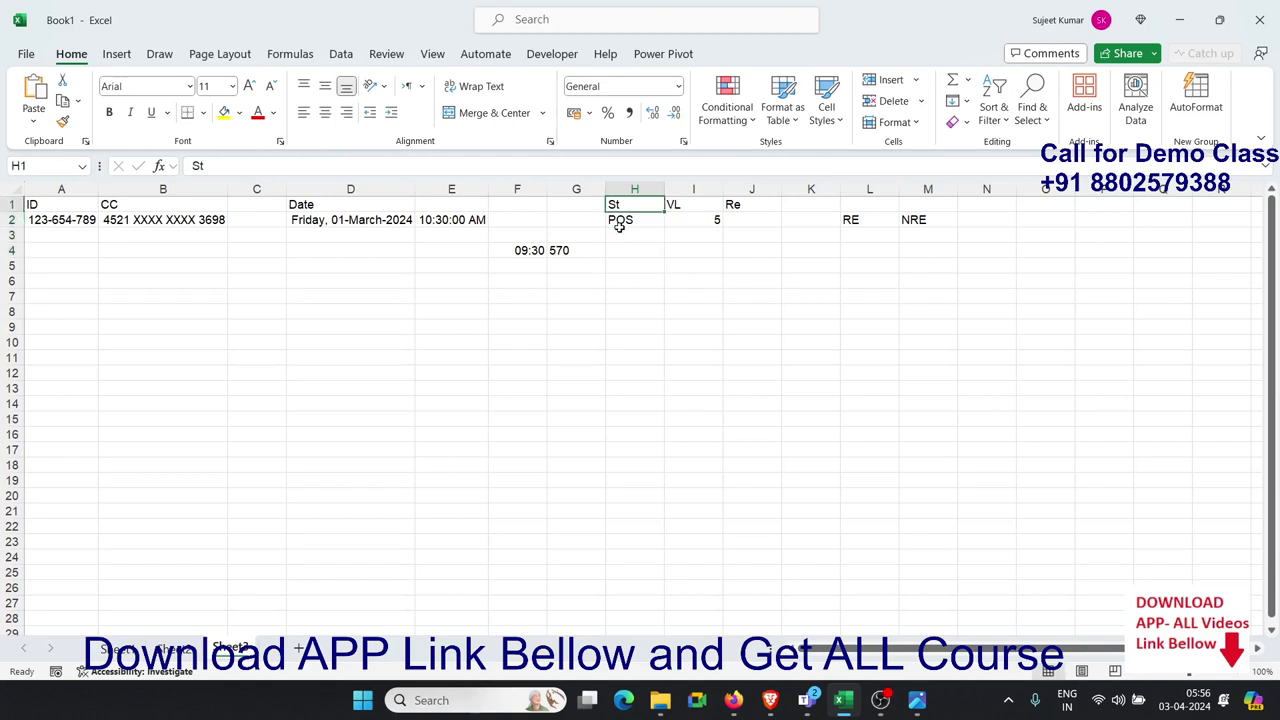
{"action": "key", "text": "shift+Right"}
{"action": "key", "text": "shift+Right"}
{"action": "key", "text": "shift+Right"}
{"action": "key", "text": "shift+Right"}
{"action": "key", "text": "shift+Right"}
{"action": "key", "text": "shift+Down"}
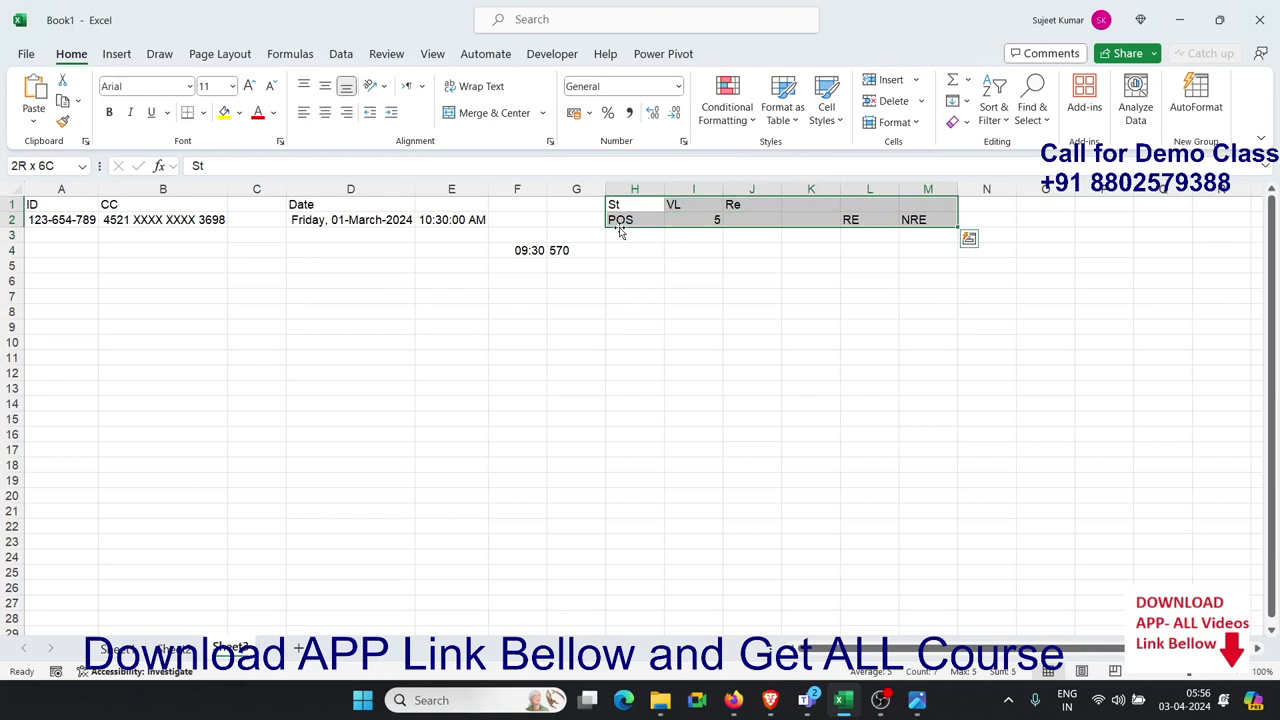
Delete the contents of H1:M2, then review the remaining row 1 headings and row 4 values
{"action": "key", "text": "Delete"}
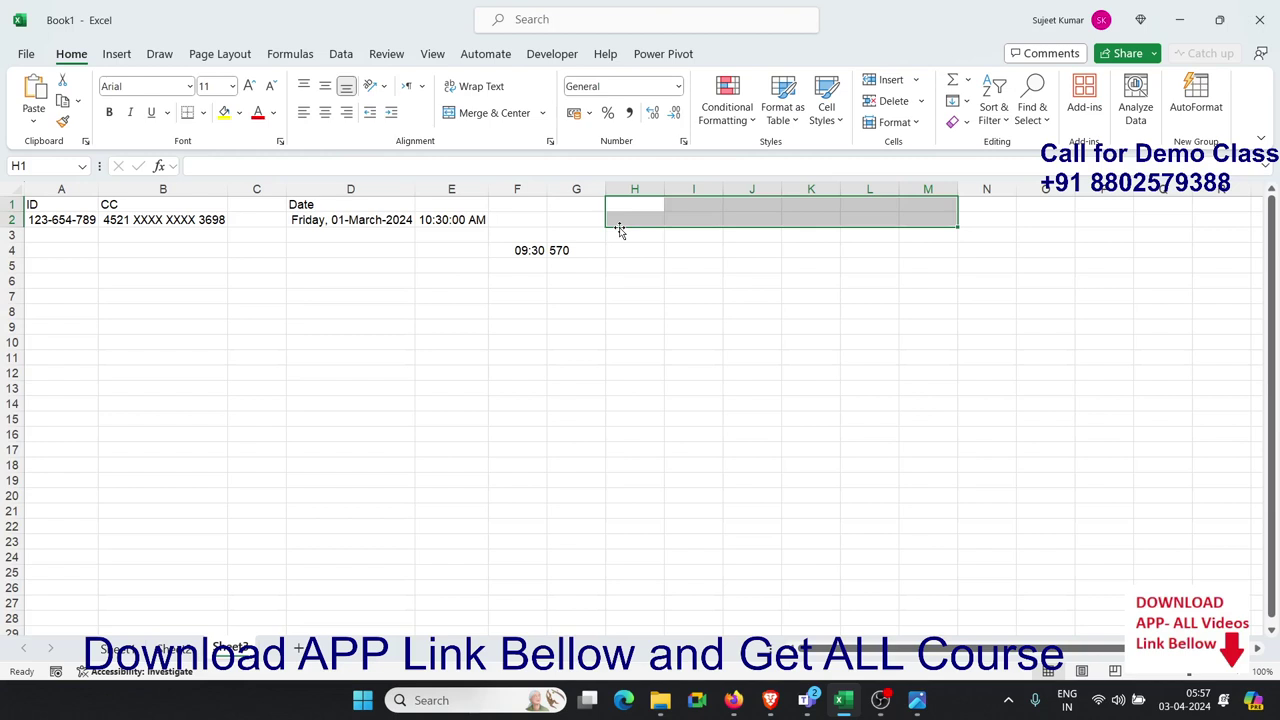
{"action": "key", "text": "Left"}
{"action": "key", "text": "Left"}
{"action": "key", "text": "Left"}
{"action": "key", "text": "Left"}
{"action": "key", "text": "Left"}
{"action": "key", "text": "Left"}
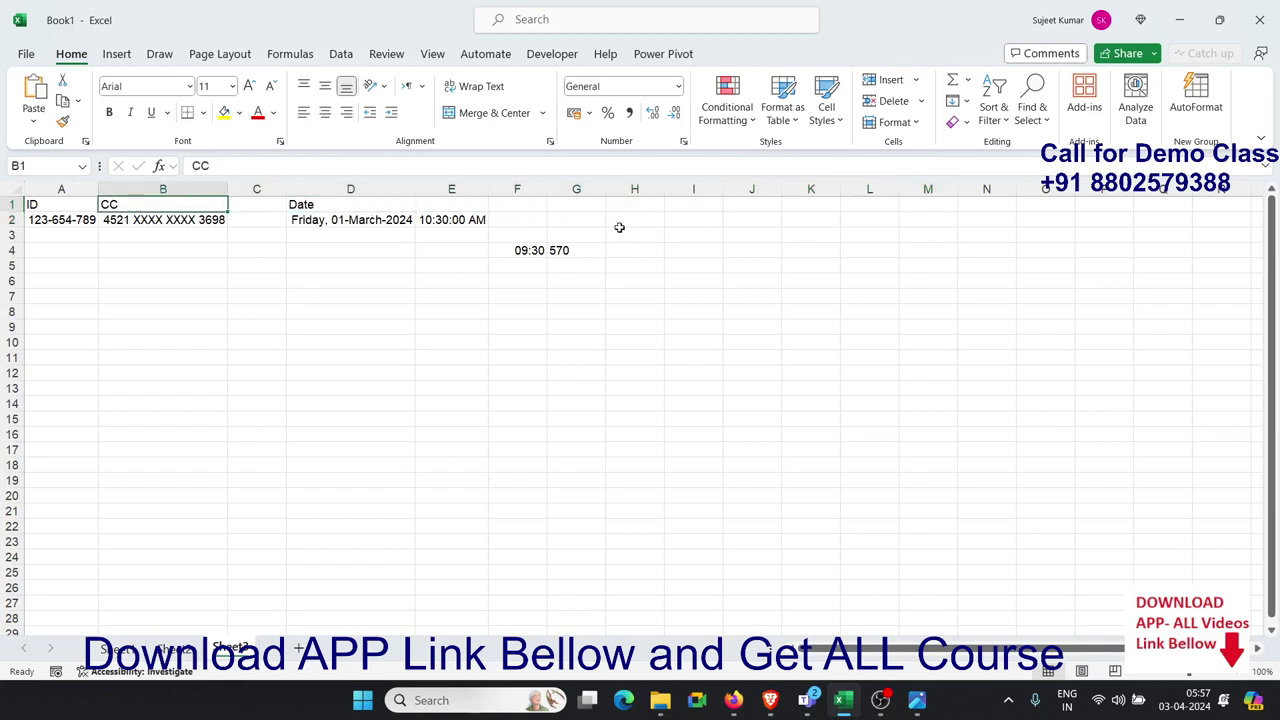
{"action": "key", "text": "Left"}
{"action": "key", "text": "Right"}
{"action": "key", "text": "Right"}
{"action": "key", "text": "Right"}
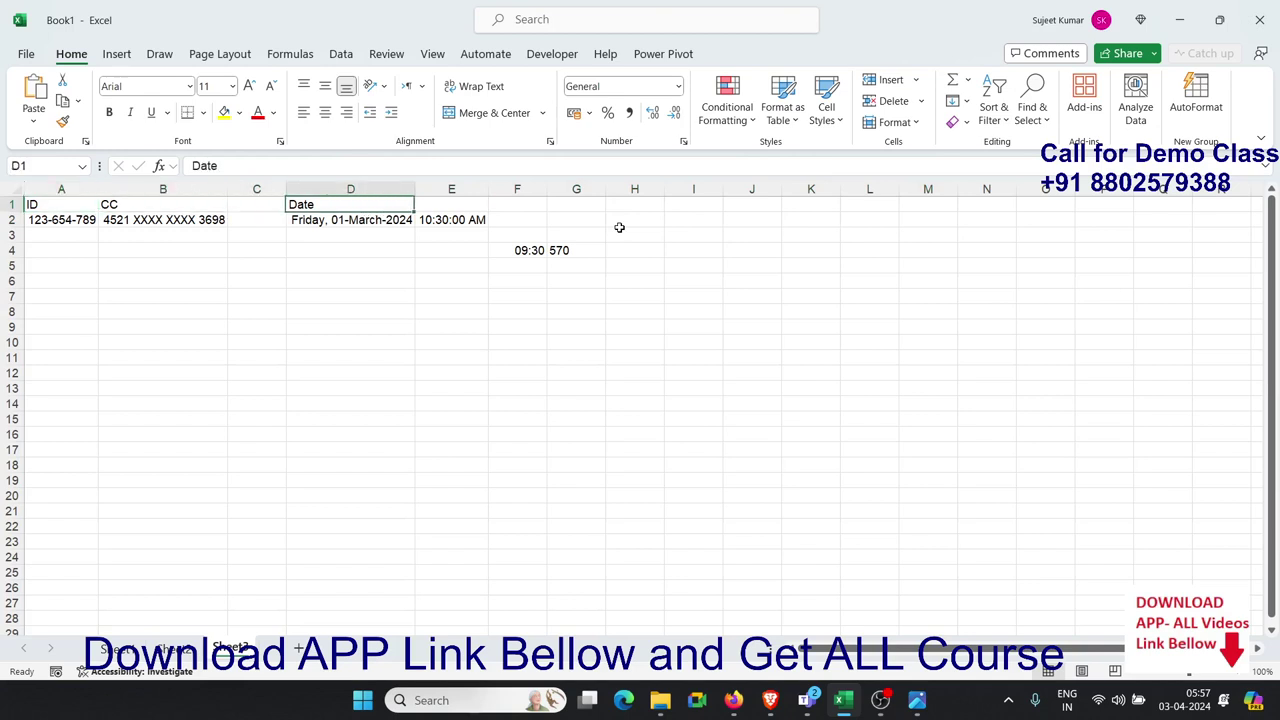
{"action": "key", "text": "Right"}
{"action": "key", "text": "Down"}
{"action": "key", "text": "Down"}
{"action": "key", "text": "Down"}
{"action": "key", "text": "Right"}
{"action": "key", "text": "Right"}
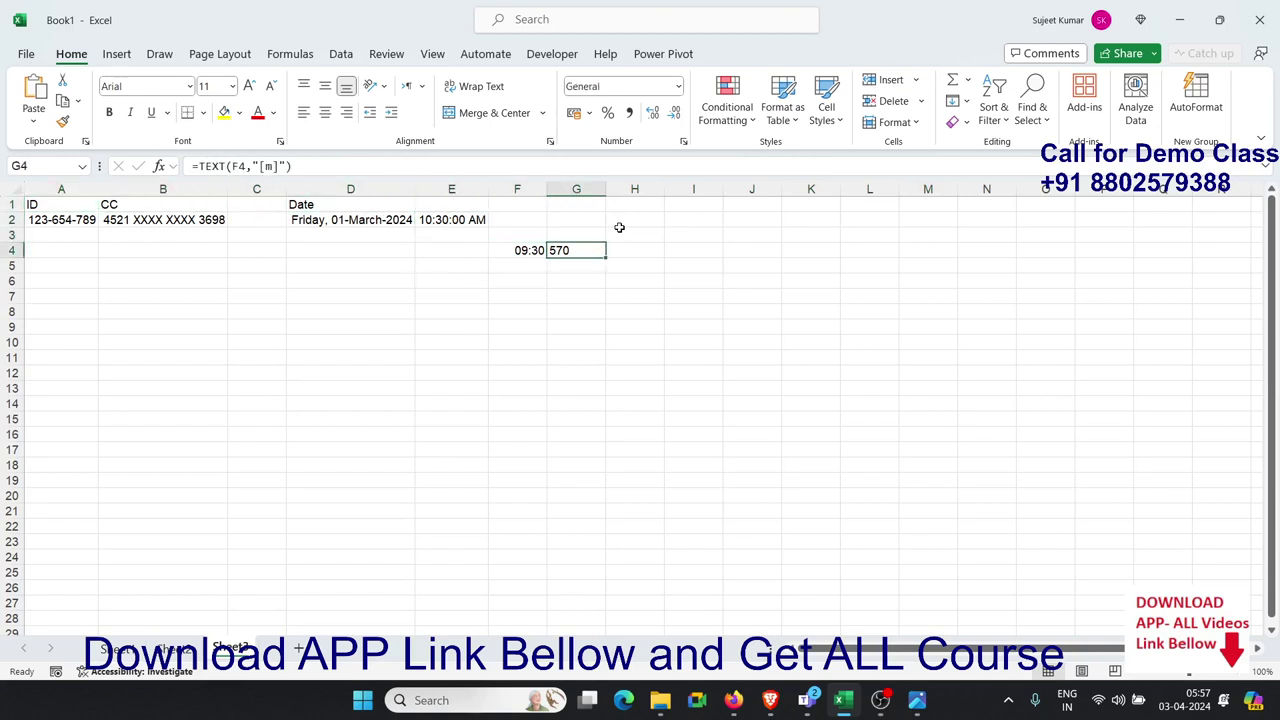
{"action": "key", "text": "Left"}
{"action": "key", "text": "Left"}
{"action": "key", "text": "Home"}
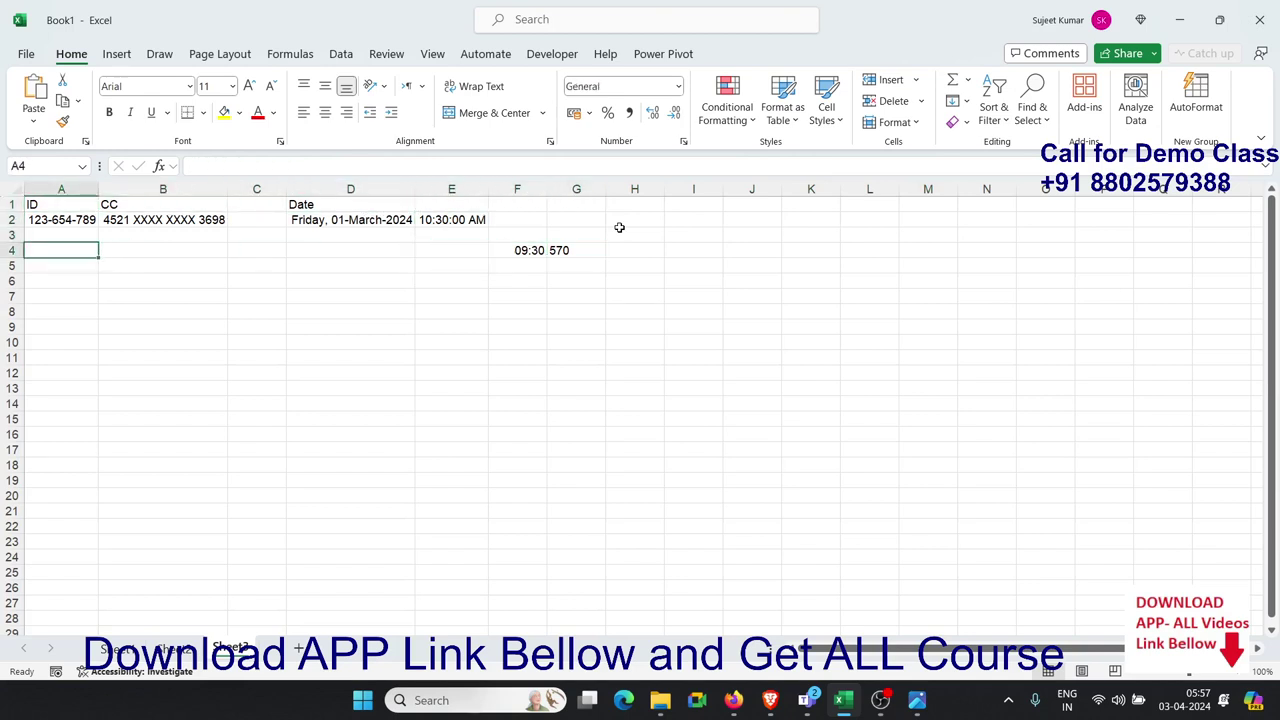
Enter the Name heading in I1 and M/S in I2
{"action": "left_click", "coordinate": [704, 204]}
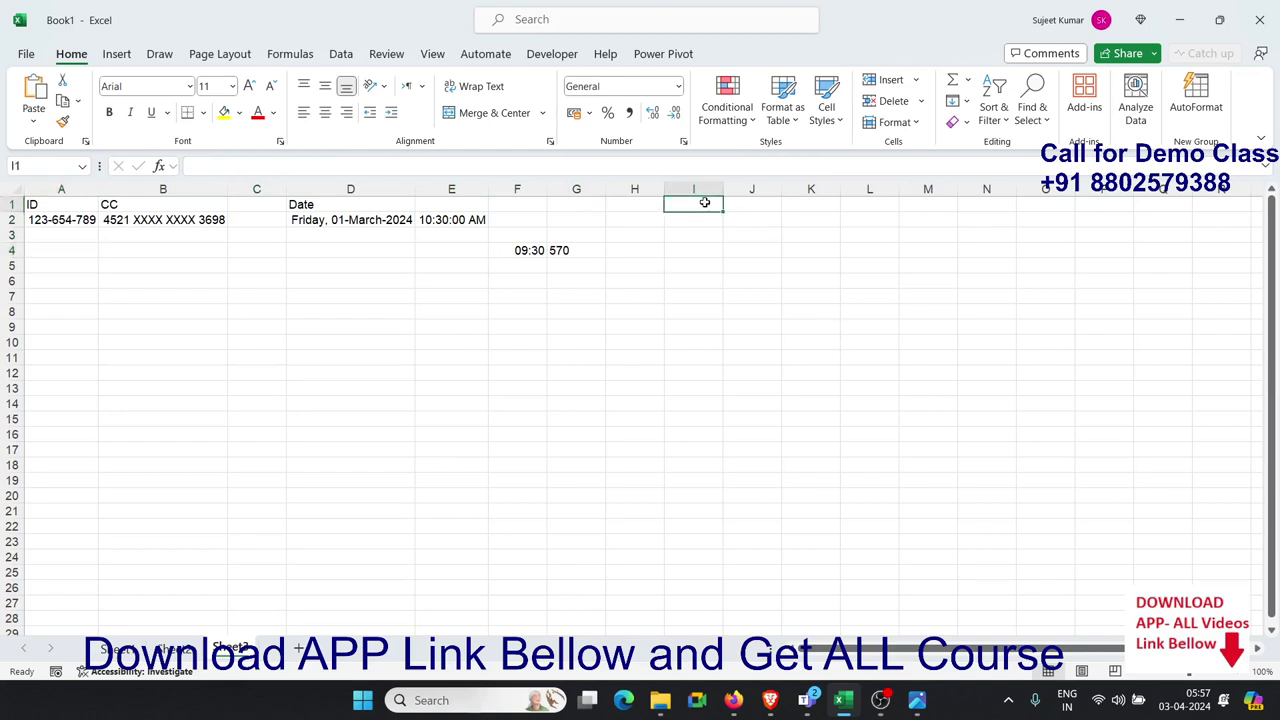
{"action": "type", "text": "NAme"}
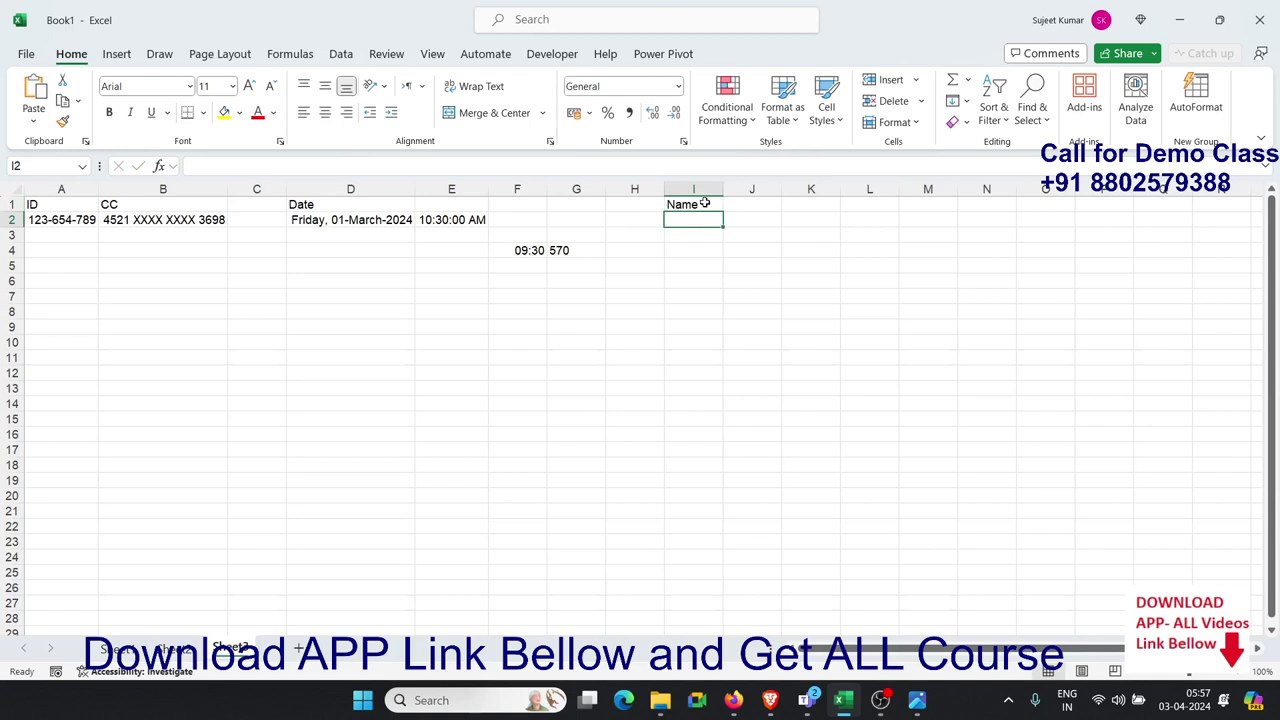
{"action": "type", "text": "M/"}
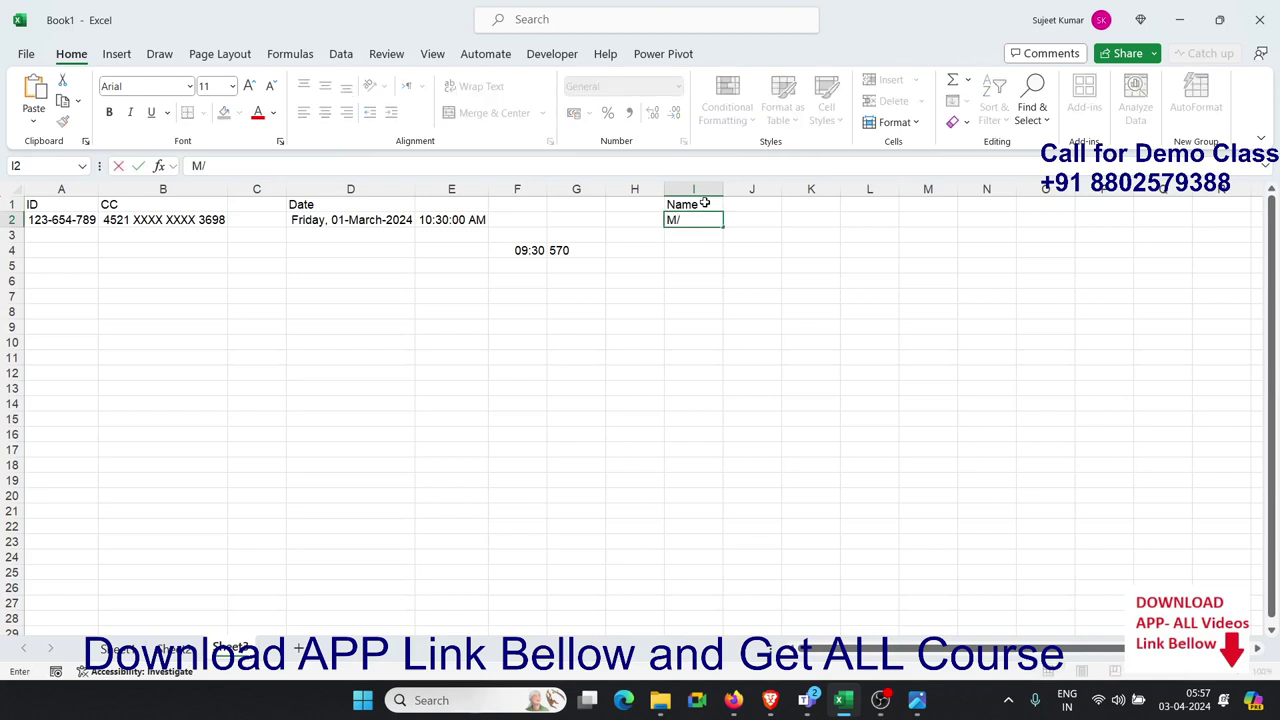
{"action": "type", "text": "S"}
{"action": "key", "text": "Return"}
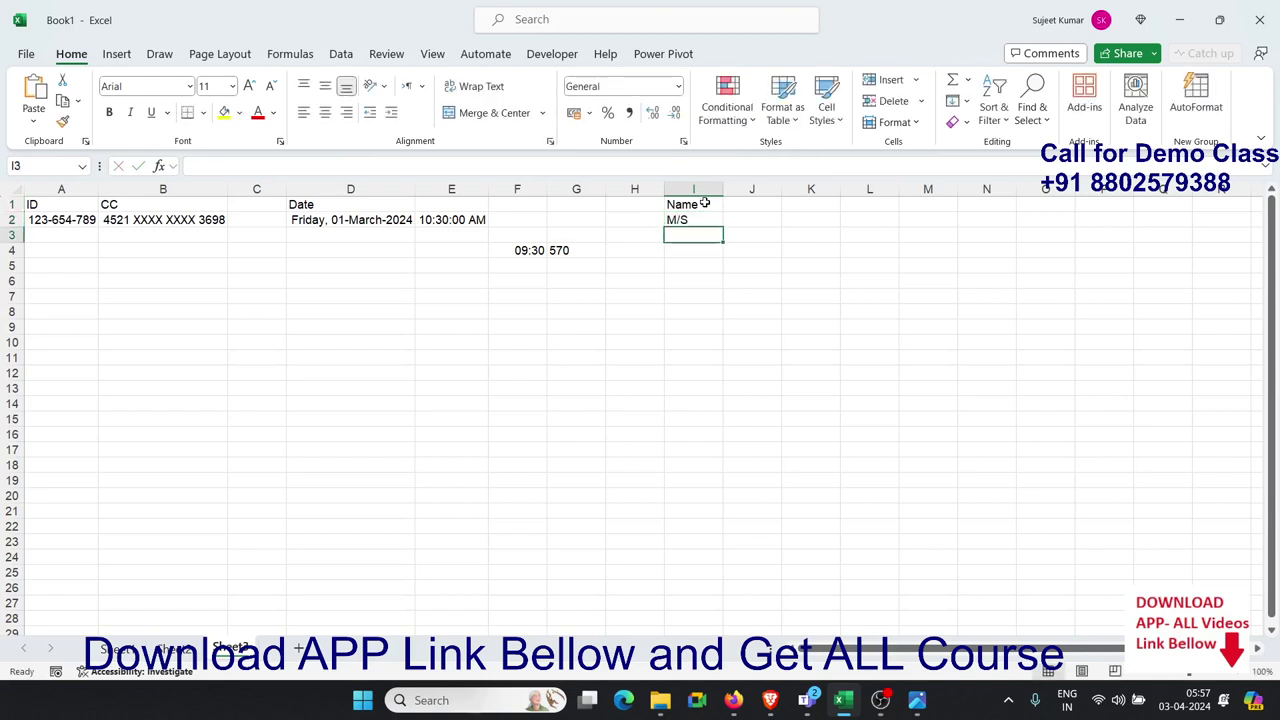
{"action": "key", "text": "Right"}
{"action": "key", "text": "Up"}
{"action": "key", "text": "Left"}
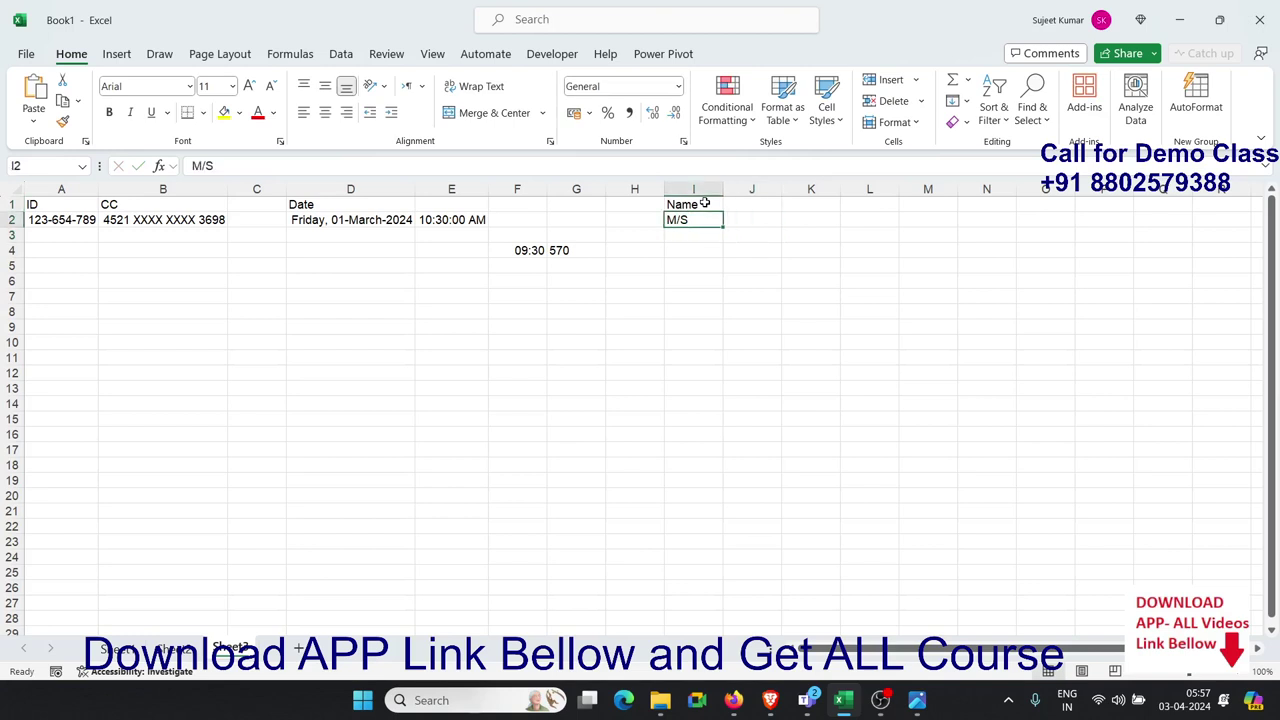
Give I2 the custom number format "M/S" @
{"action": "left_click", "coordinate": [681, 142]}
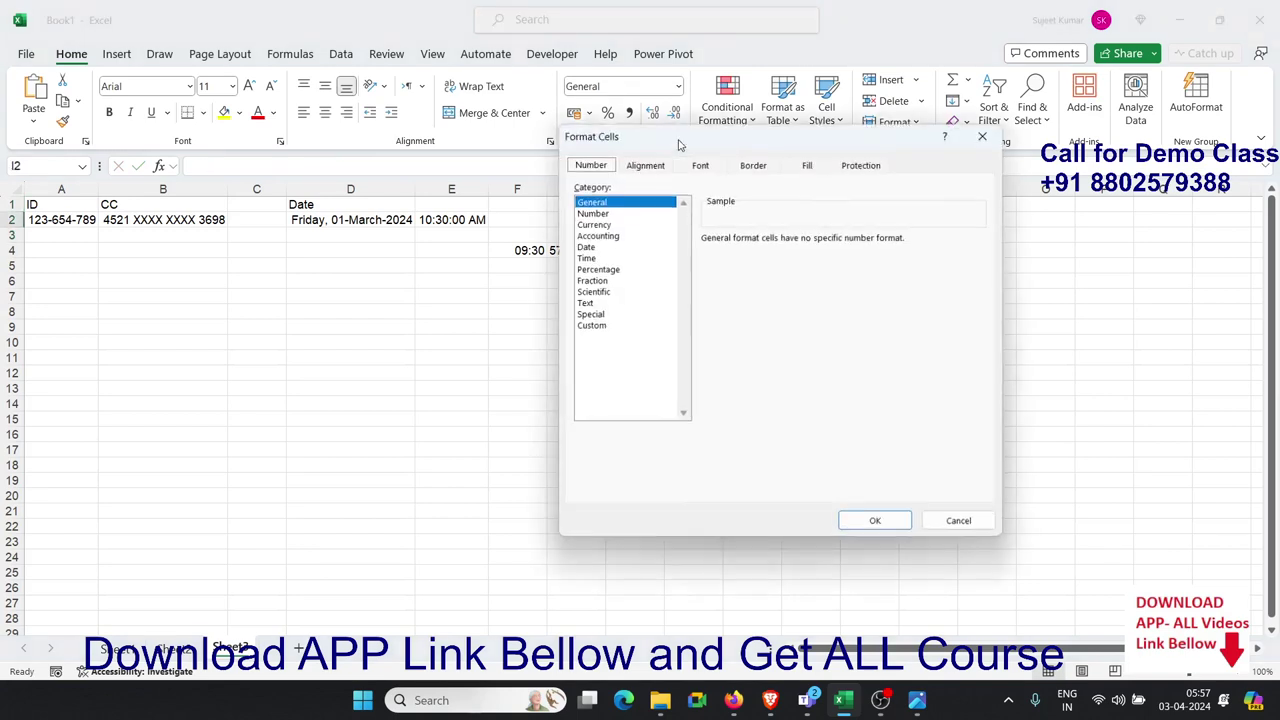
{"action": "left_click", "coordinate": [591, 325]}
{"action": "double_click", "coordinate": [721, 253]}
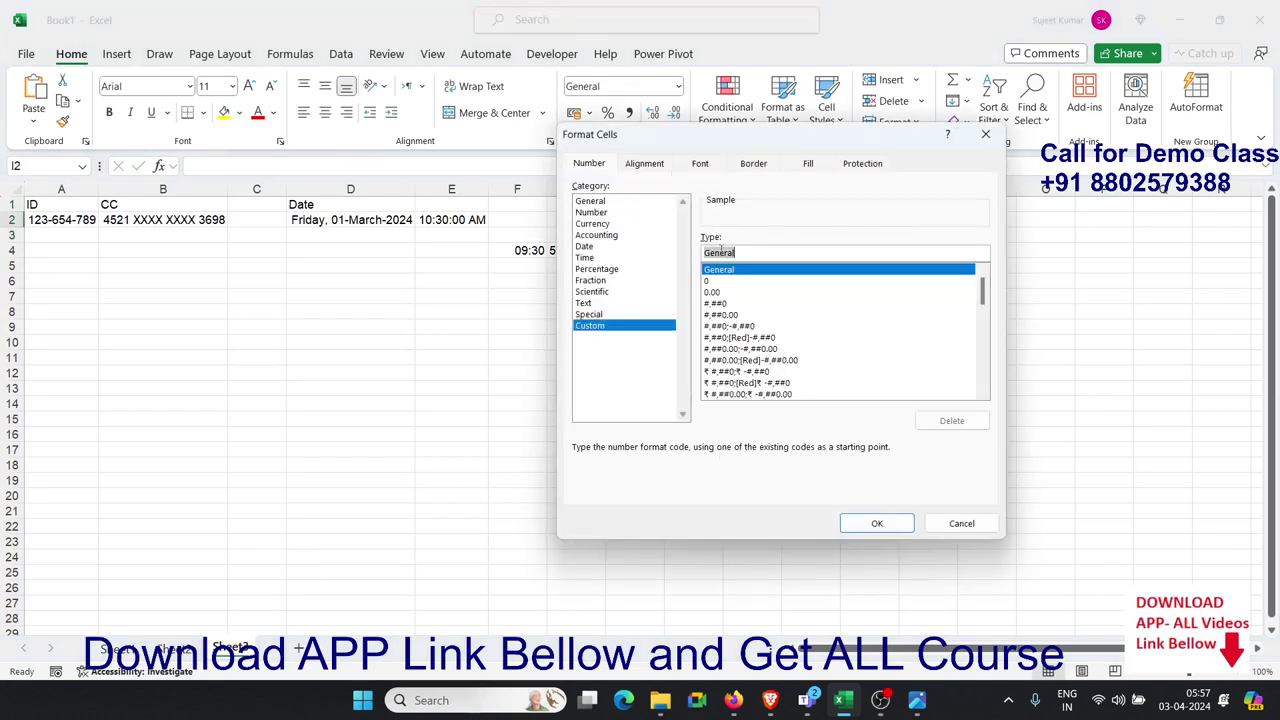
{"action": "type", "text": "\"M/S\""}
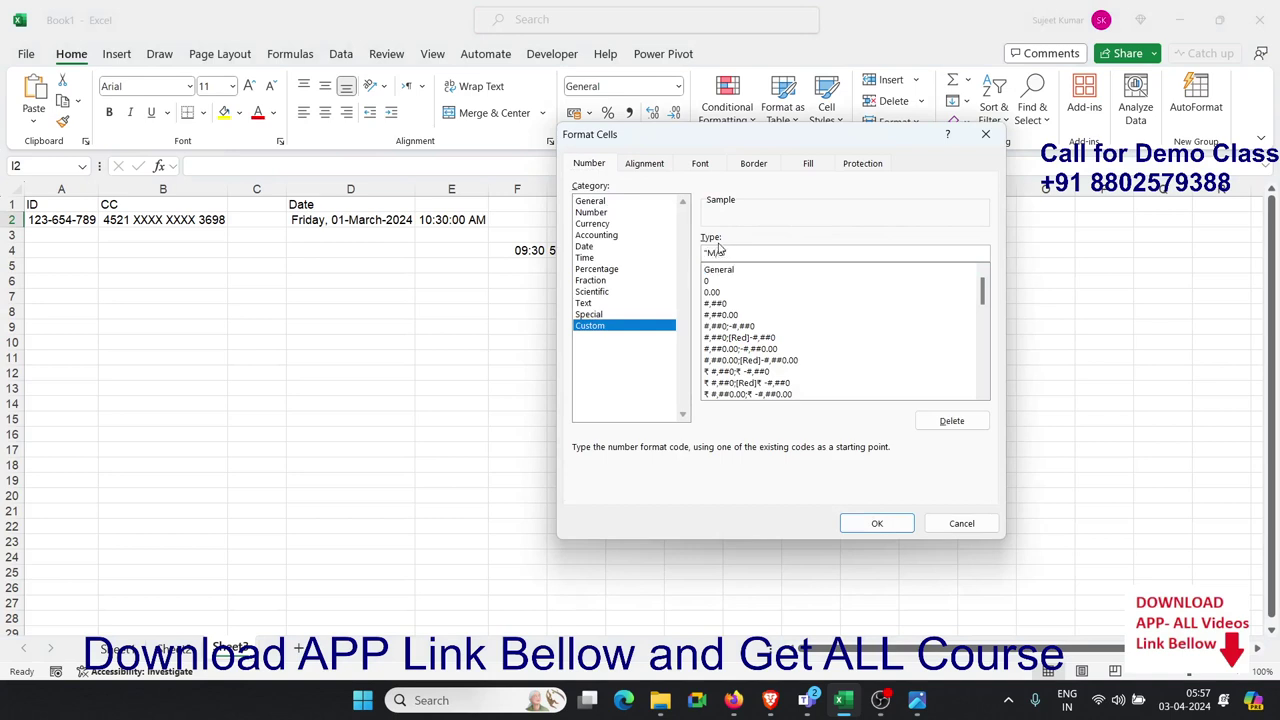
{"action": "type", "text": " @"}
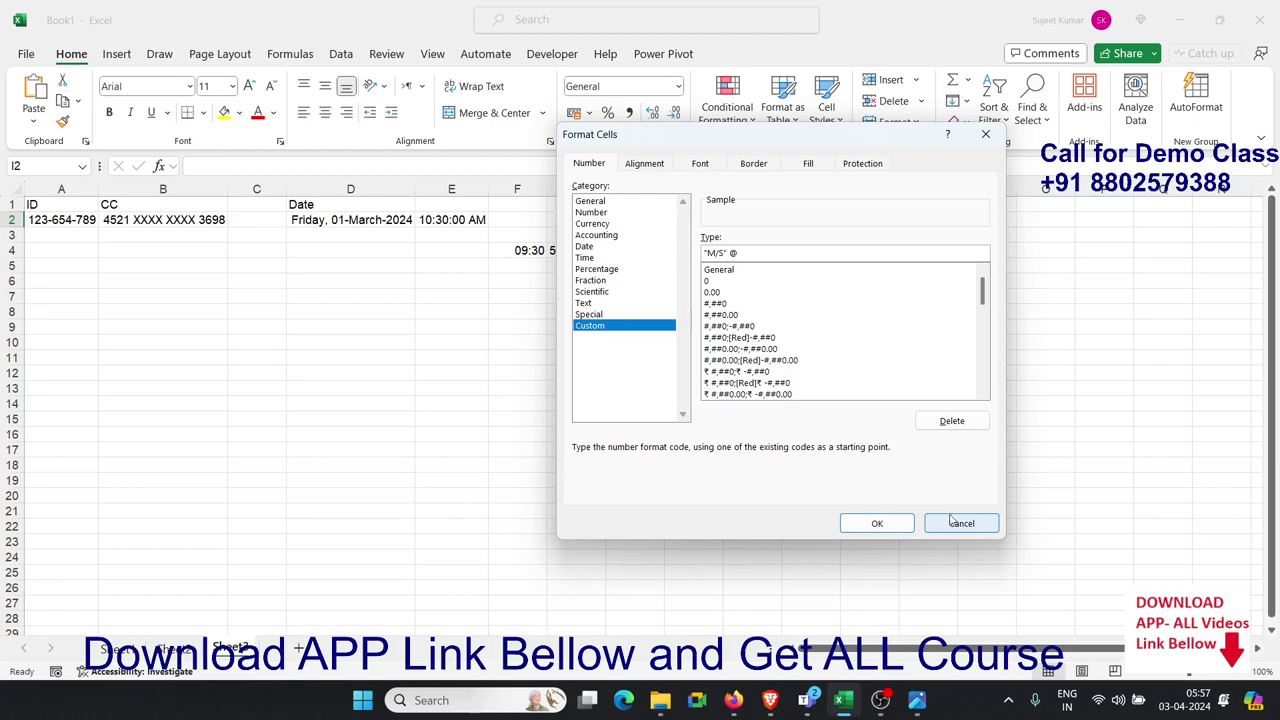
{"action": "left_click", "coordinate": [876, 524]}
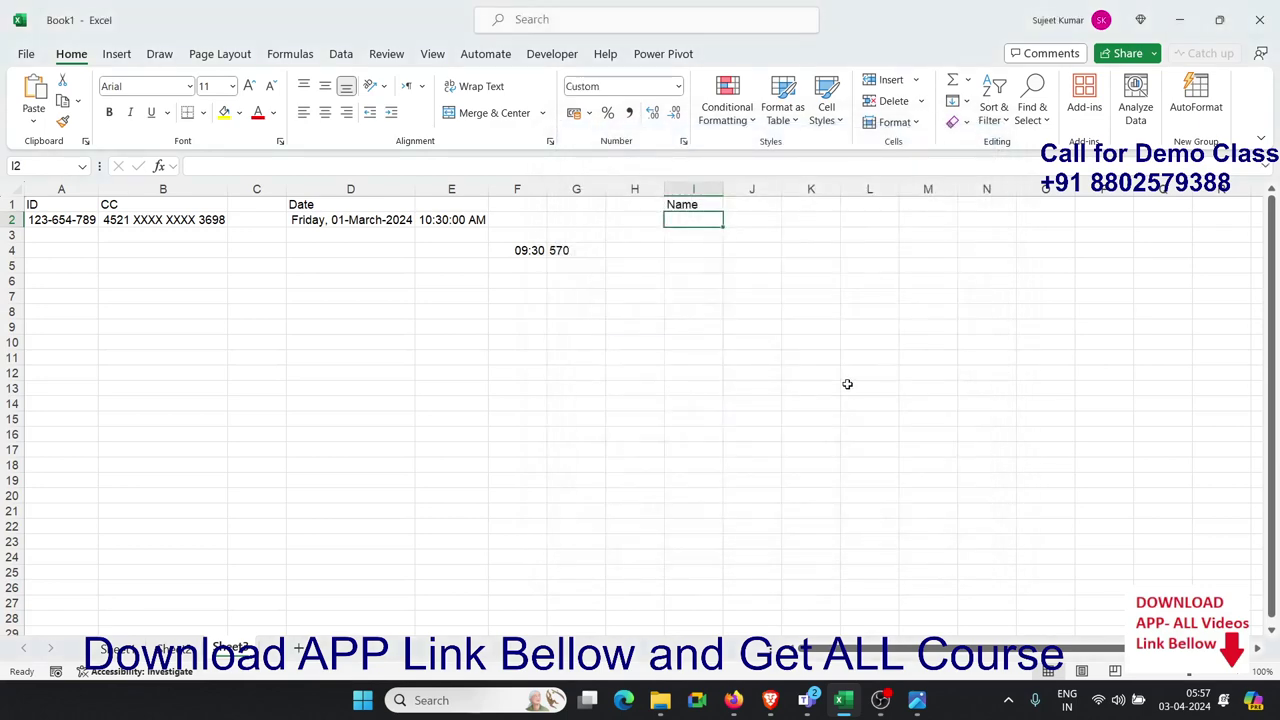
Enter the IPT web address in I2 so it shows with the M/S prefix
{"action": "type", "text": "IPT"}
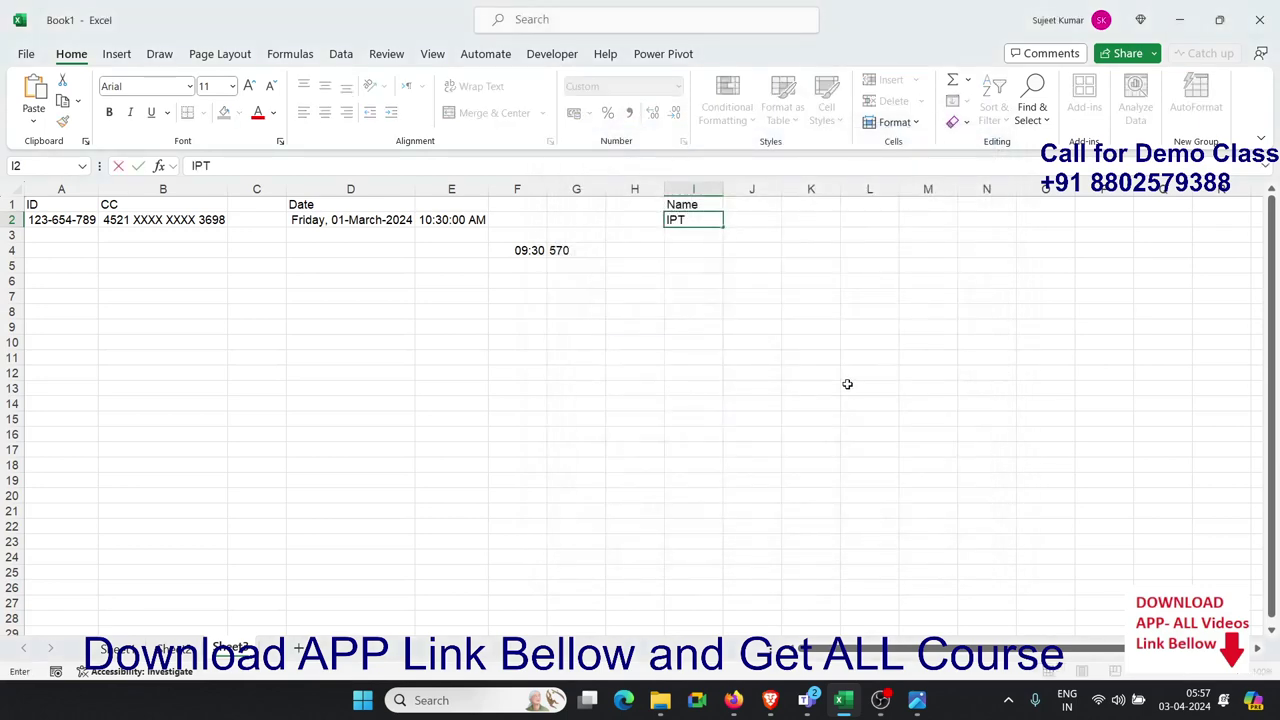
{"action": "key", "text": "Return"}
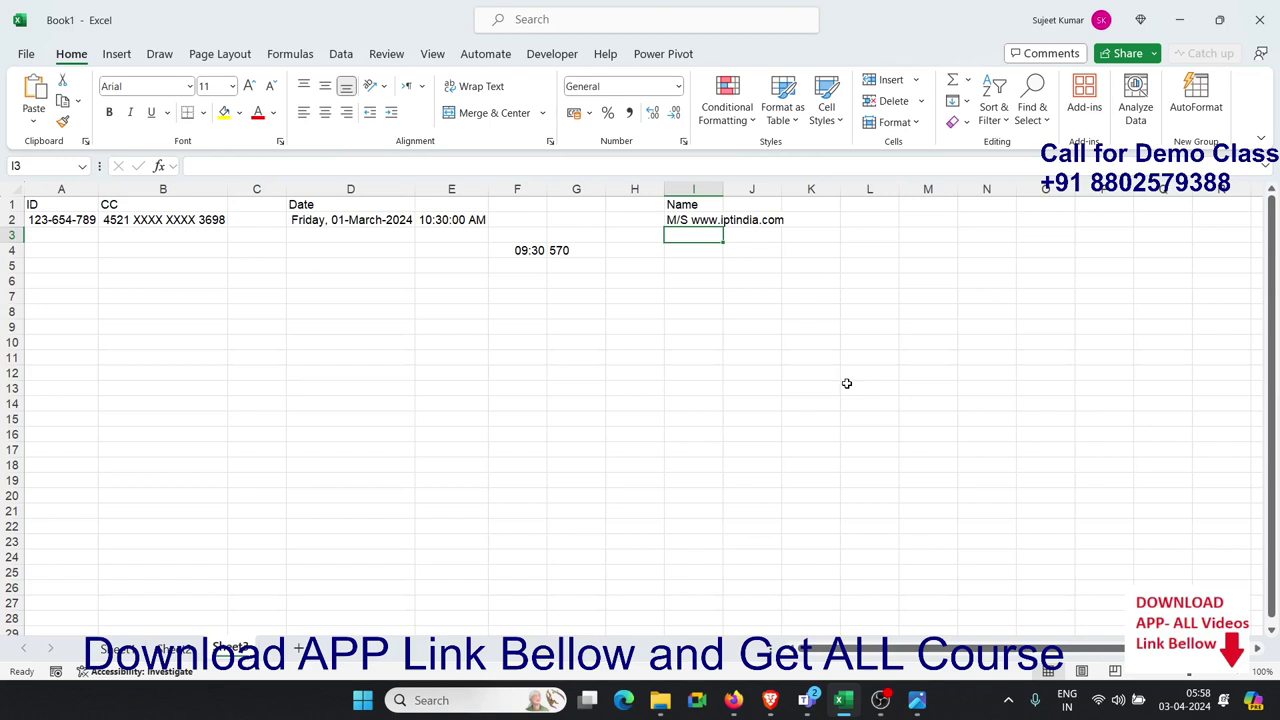
{"action": "key", "text": "Up"}
{"action": "key", "text": "Right"}
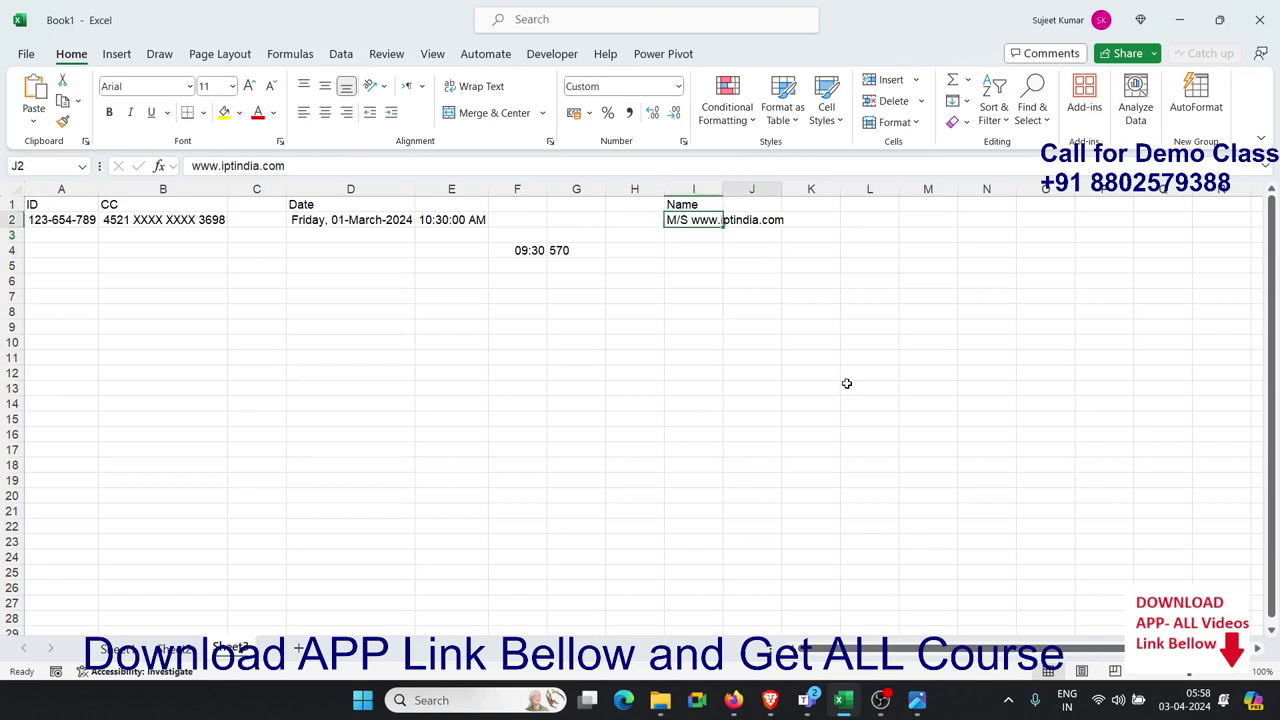
{"action": "key", "text": "Right"}
{"action": "key", "text": "Right"}
Enter the Address heading in L1
{"action": "key", "text": "Up"}
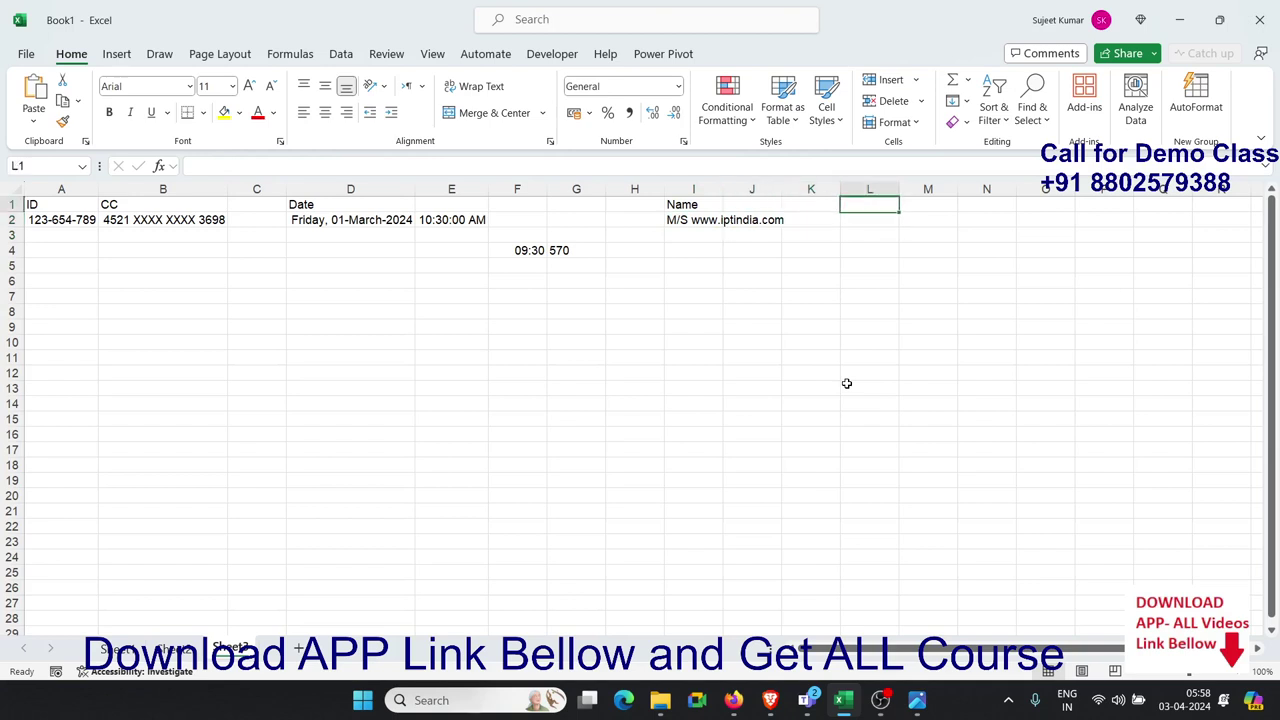
{"action": "type", "text": "Add"}
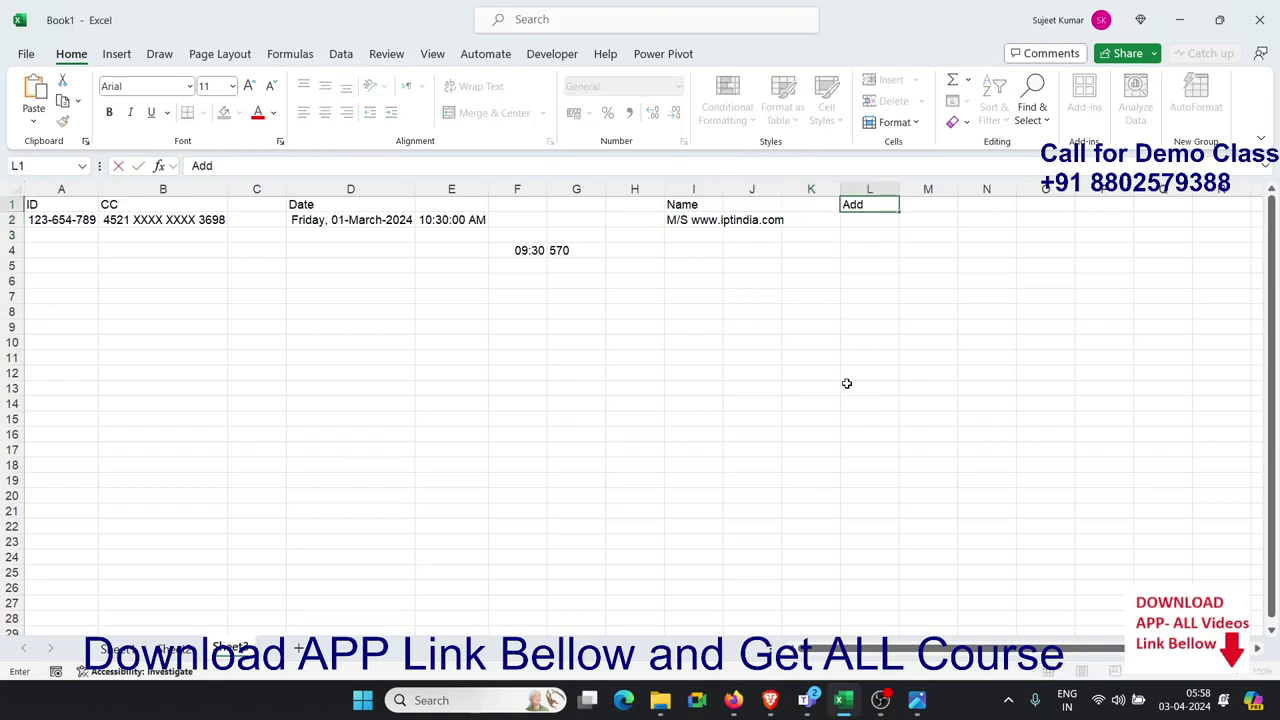
{"action": "type", "text": "ress"}
{"action": "key", "text": "Return"}
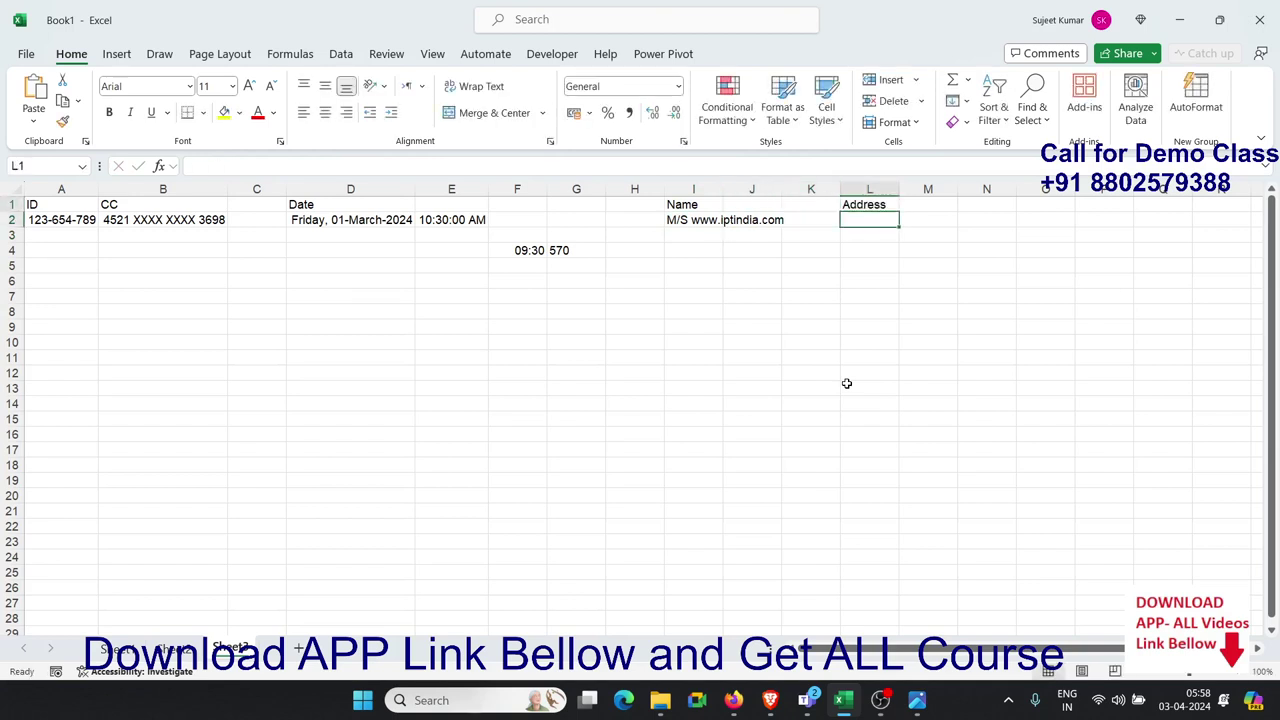
{"action": "key", "text": "Up"}
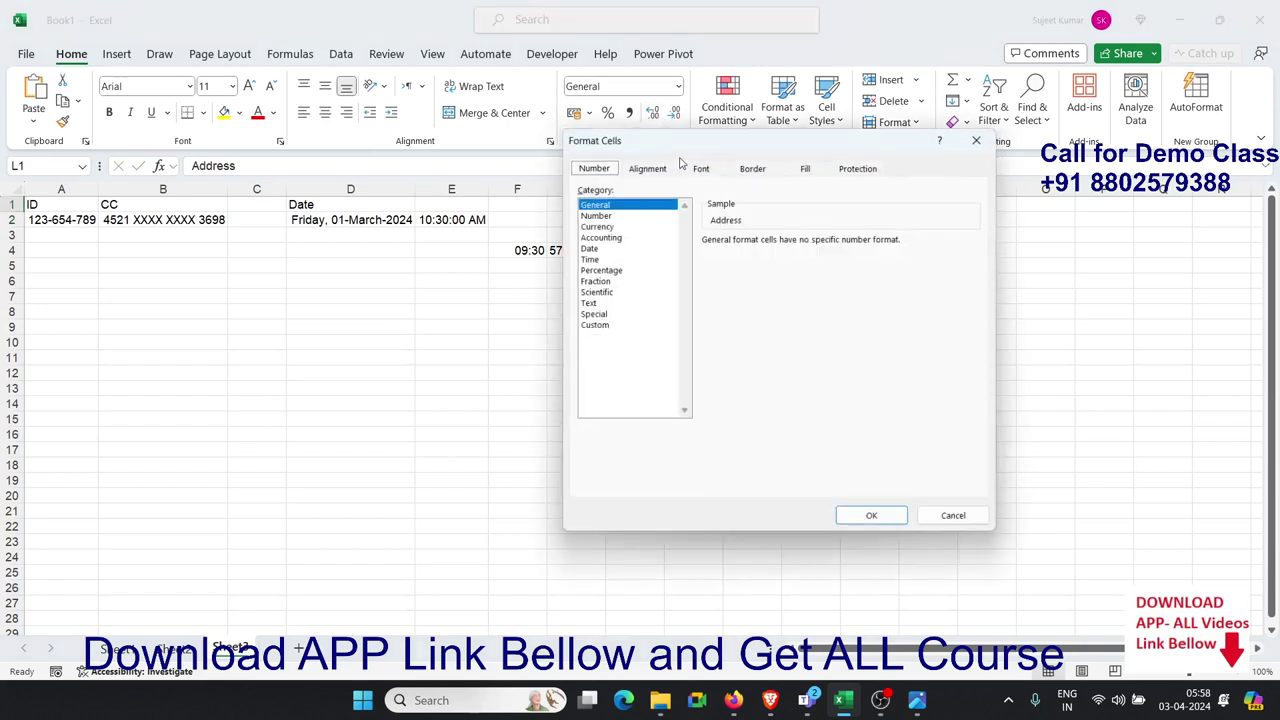
Give L1 the custom format @ "New Delhi - 110062" and enter F102 there
{"action": "left_click", "coordinate": [683, 141]}
{"action": "left_click", "coordinate": [590, 326]}
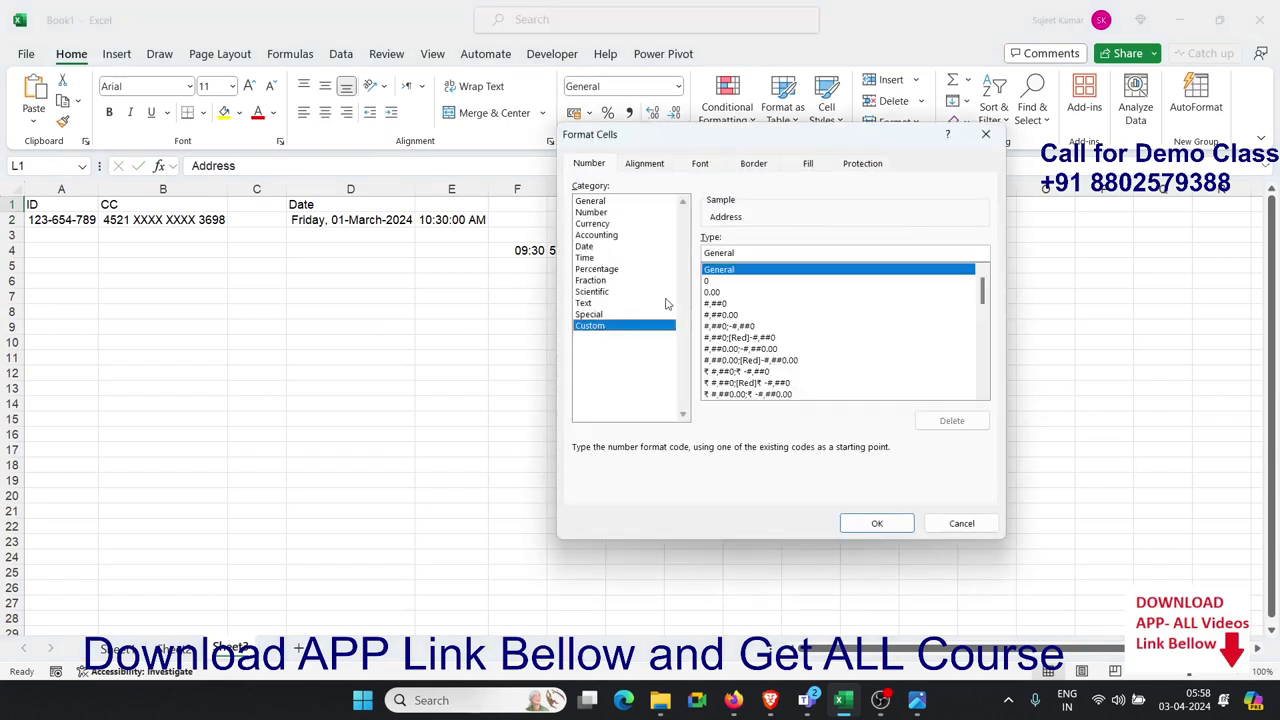
{"action": "left_click", "coordinate": [719, 252]}
{"action": "double_click", "coordinate": [741, 256]}
{"action": "type", "text": "@ \""}
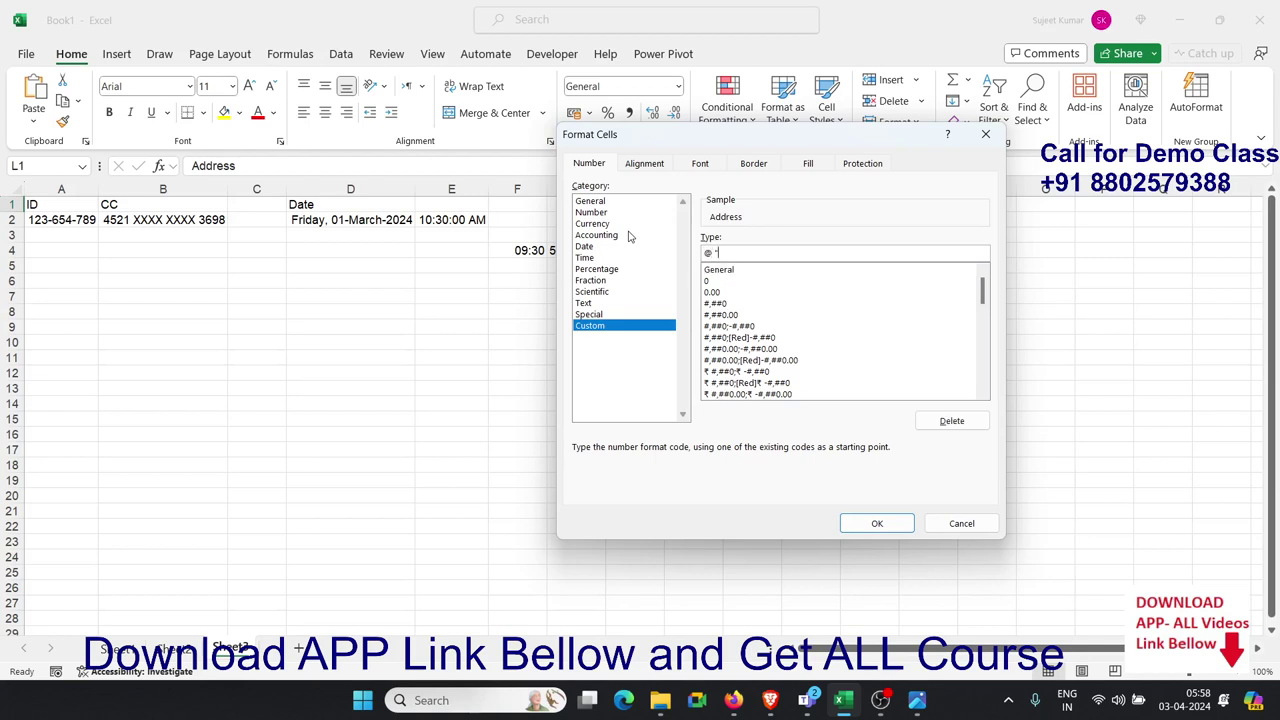
{"action": "type", "text": "NEw"}
{"action": "key", "text": "BackSpace"}
{"action": "key", "text": "BackSpace"}
{"action": "key", "text": "BackSpace"}
{"action": "type", "text": "ew"}
{"action": "type", "text": " Delhi "}
{"action": "type", "text": "- 110062"}
{"action": "type", "text": "\""}
{"action": "key", "text": "Return"}
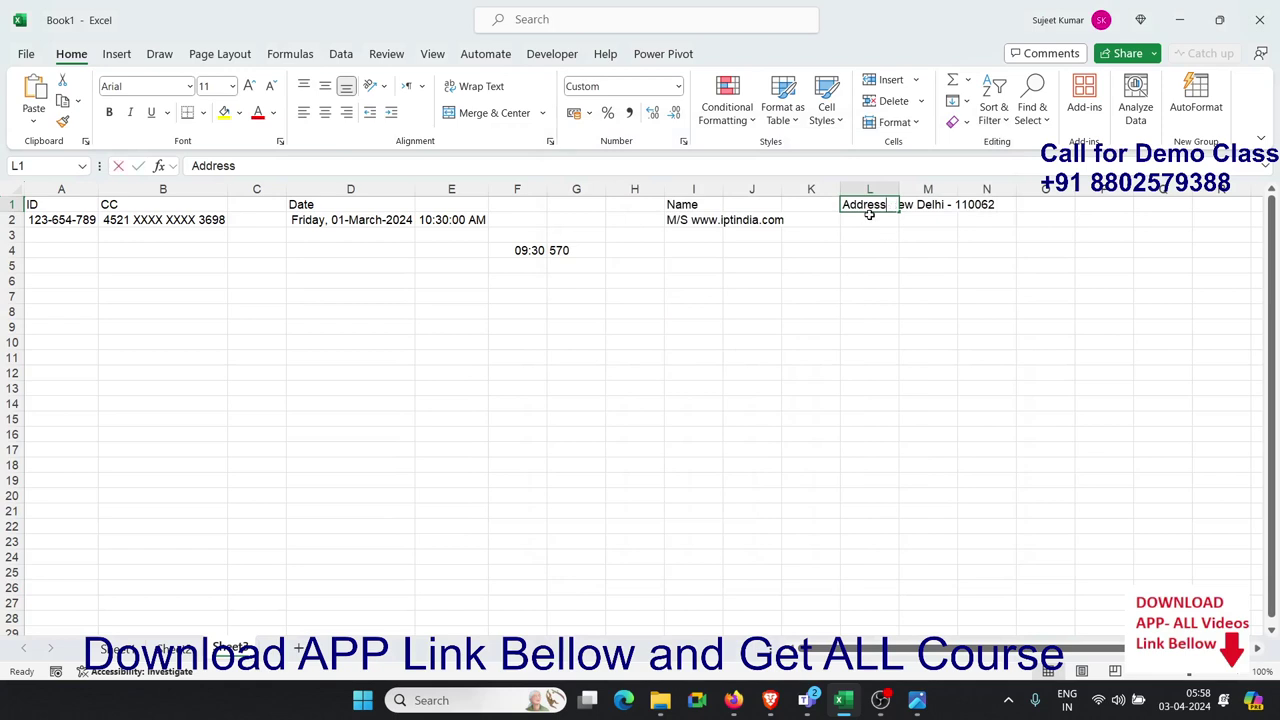
{"action": "type", "text": "F102"}
{"action": "key", "text": "Return"}
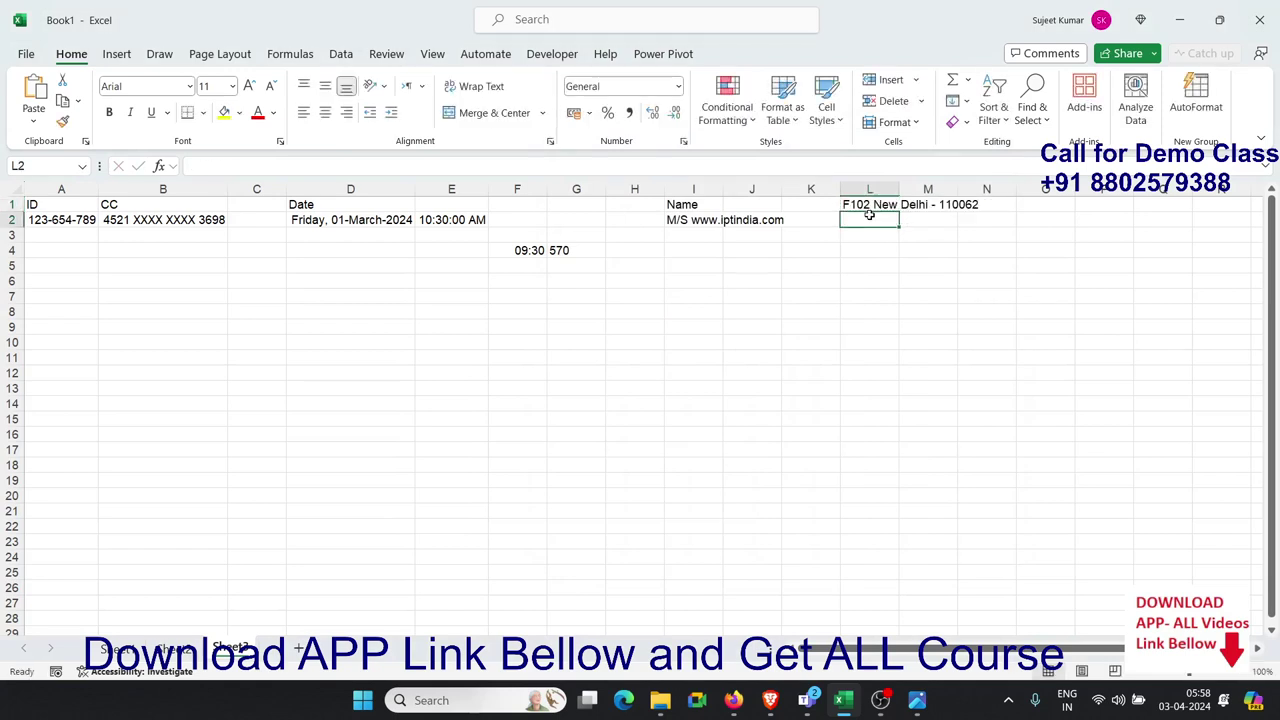